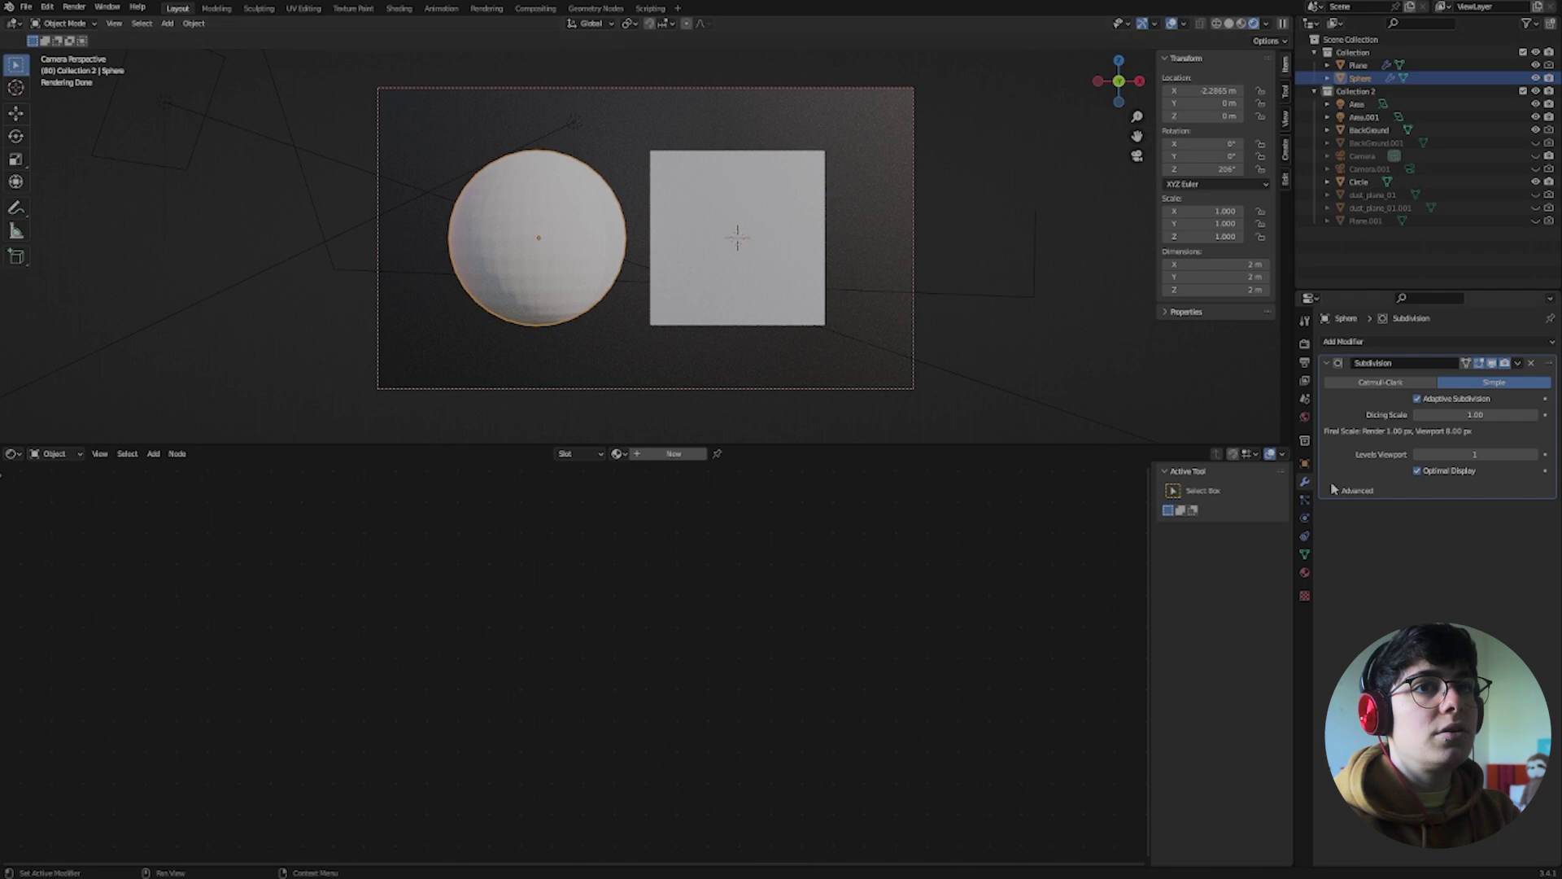
# Create a new material for the selected sphere
pyautogui.click(1304, 572)
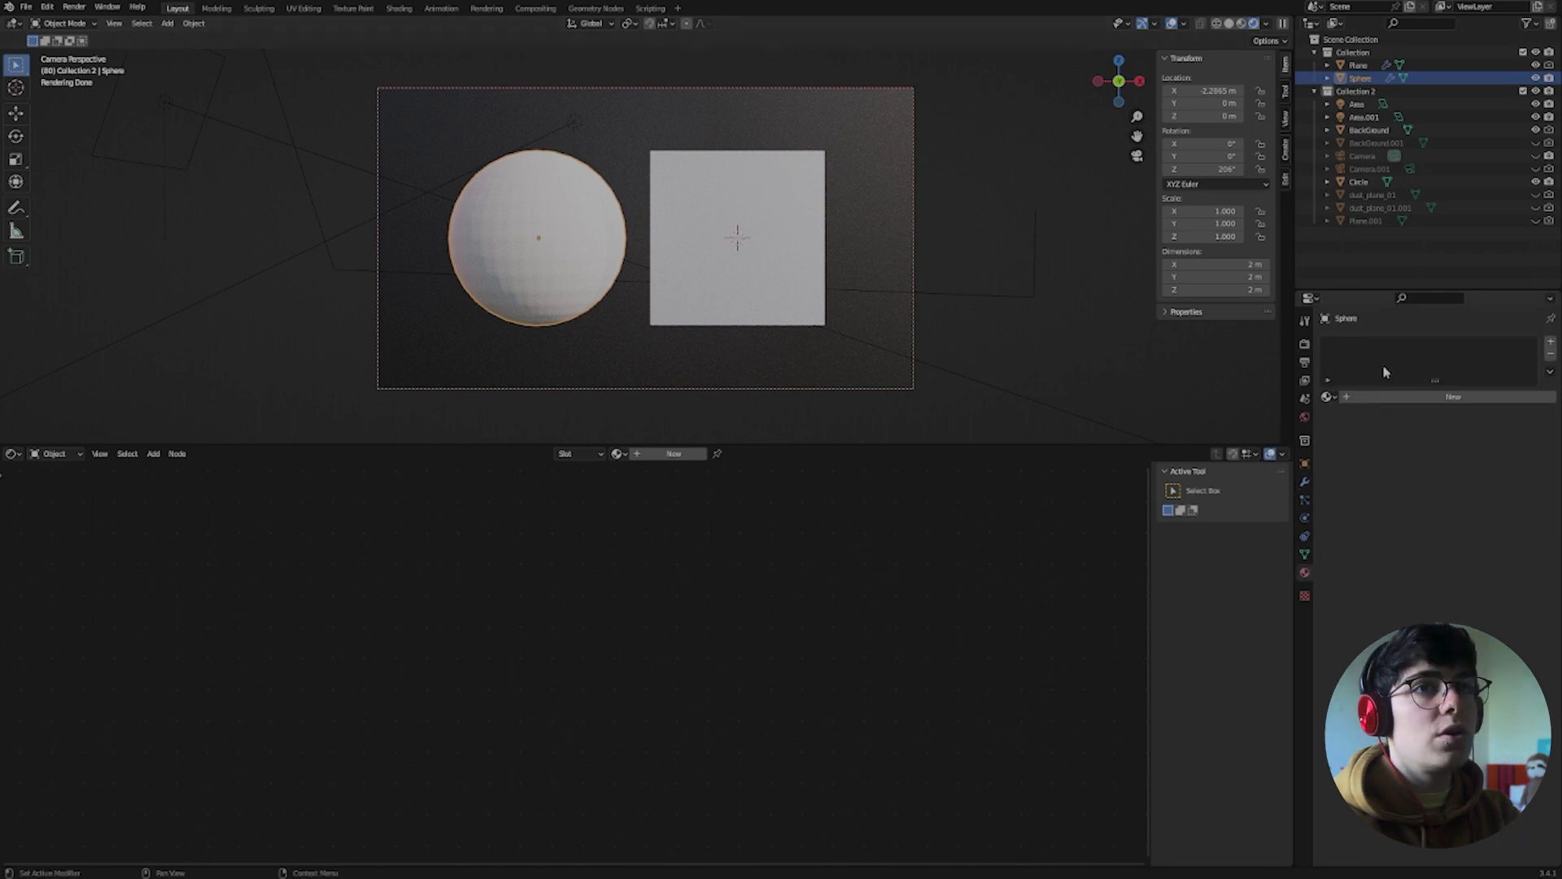
pyautogui.click(1451, 397)
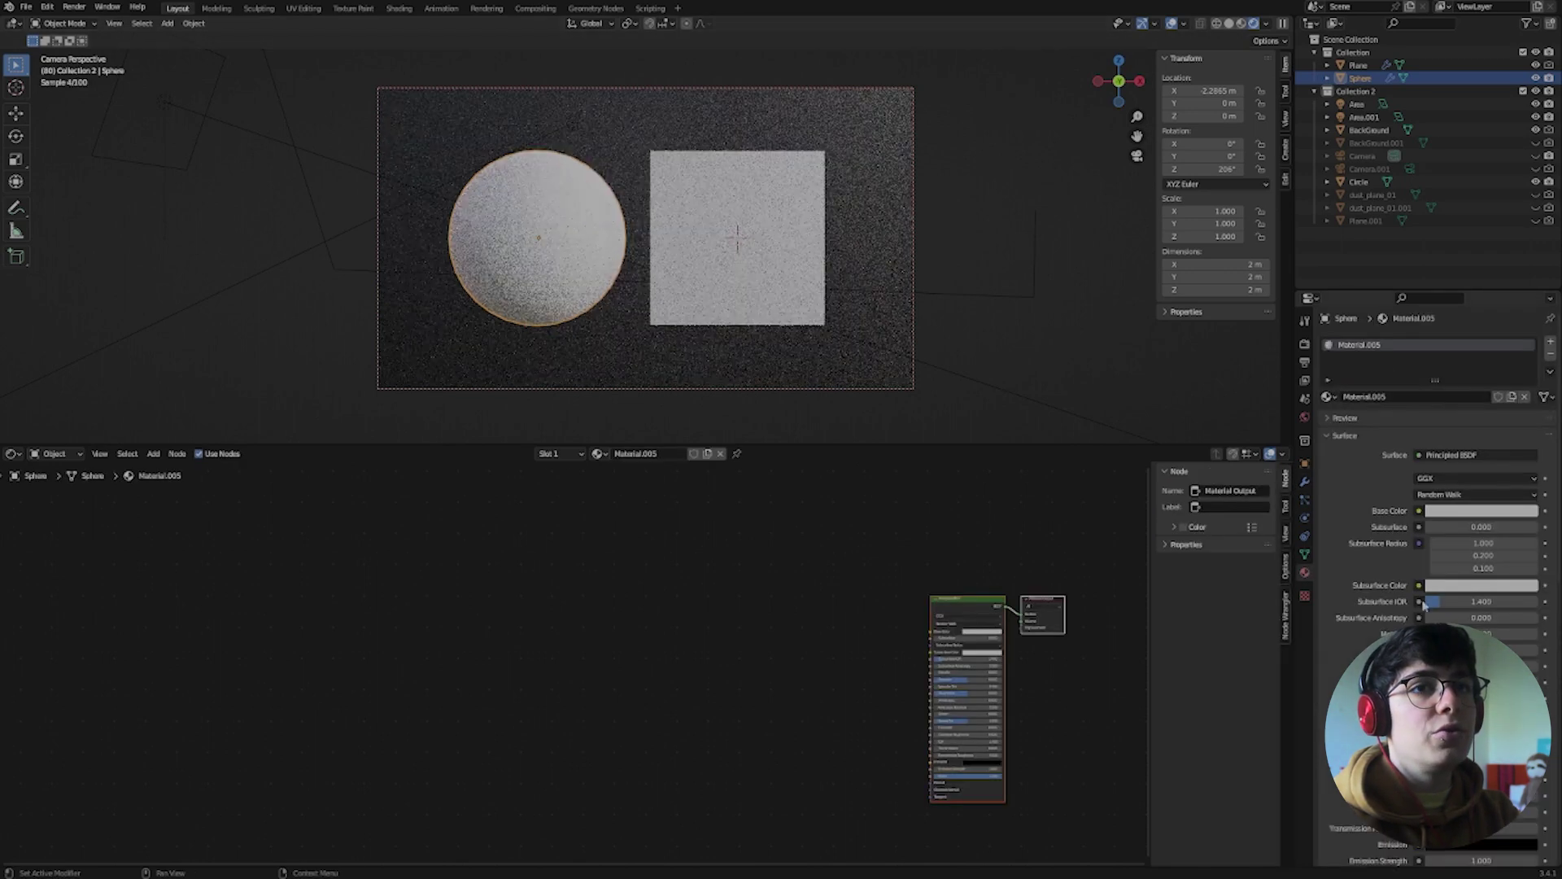
pyautogui.doubleClick(1361, 346)
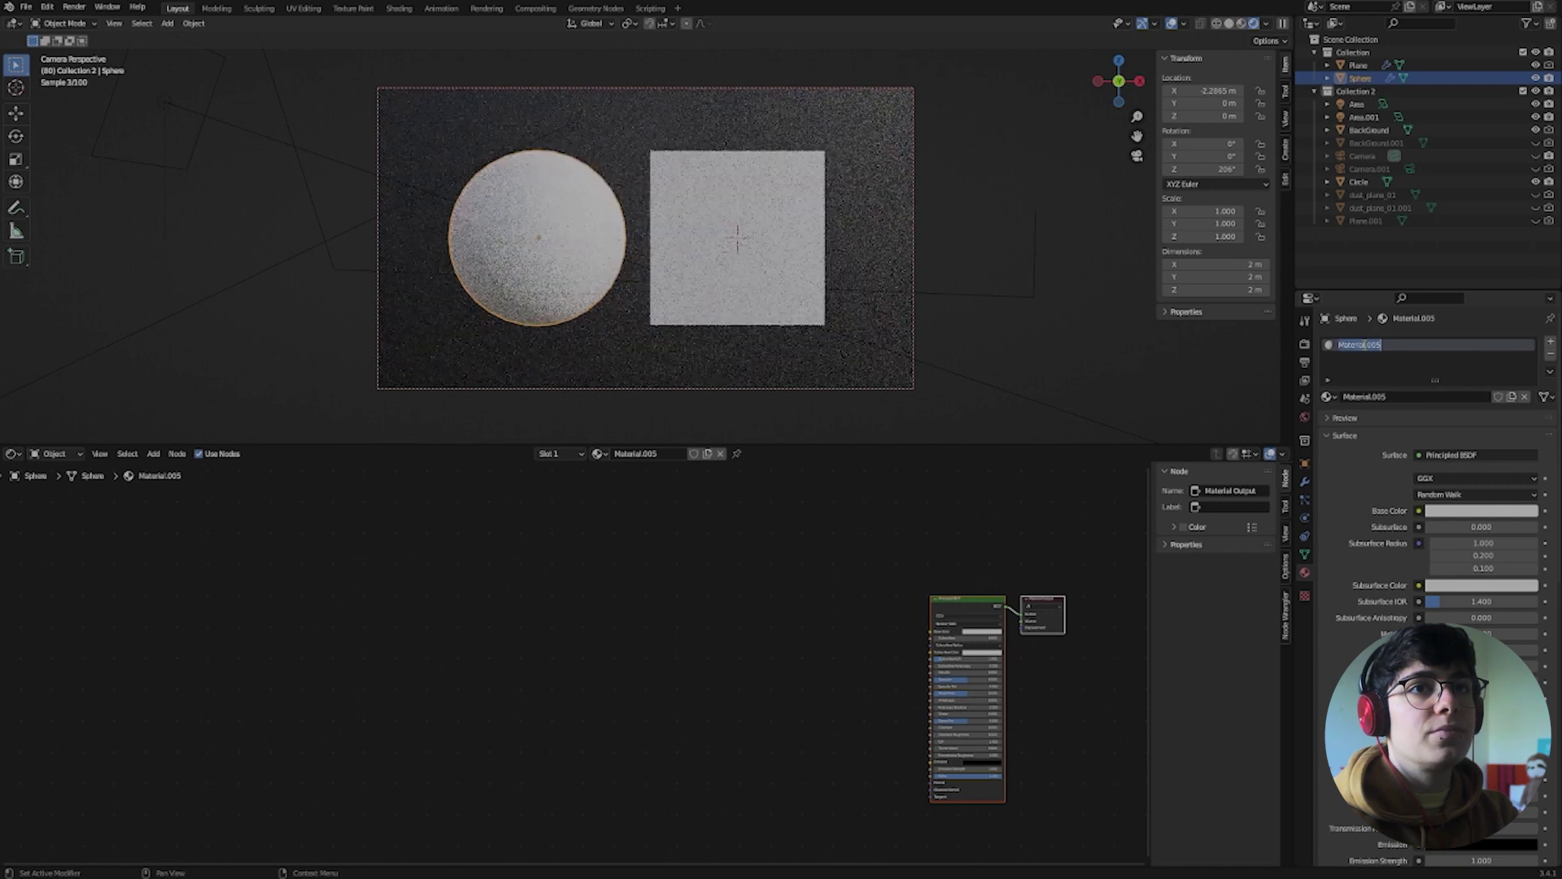
# Set the material's surface displacement method to Displacement and Bump
pyautogui.scroll(-6, 1463, 593)
pyautogui.scroll(-5, 1472, 581)
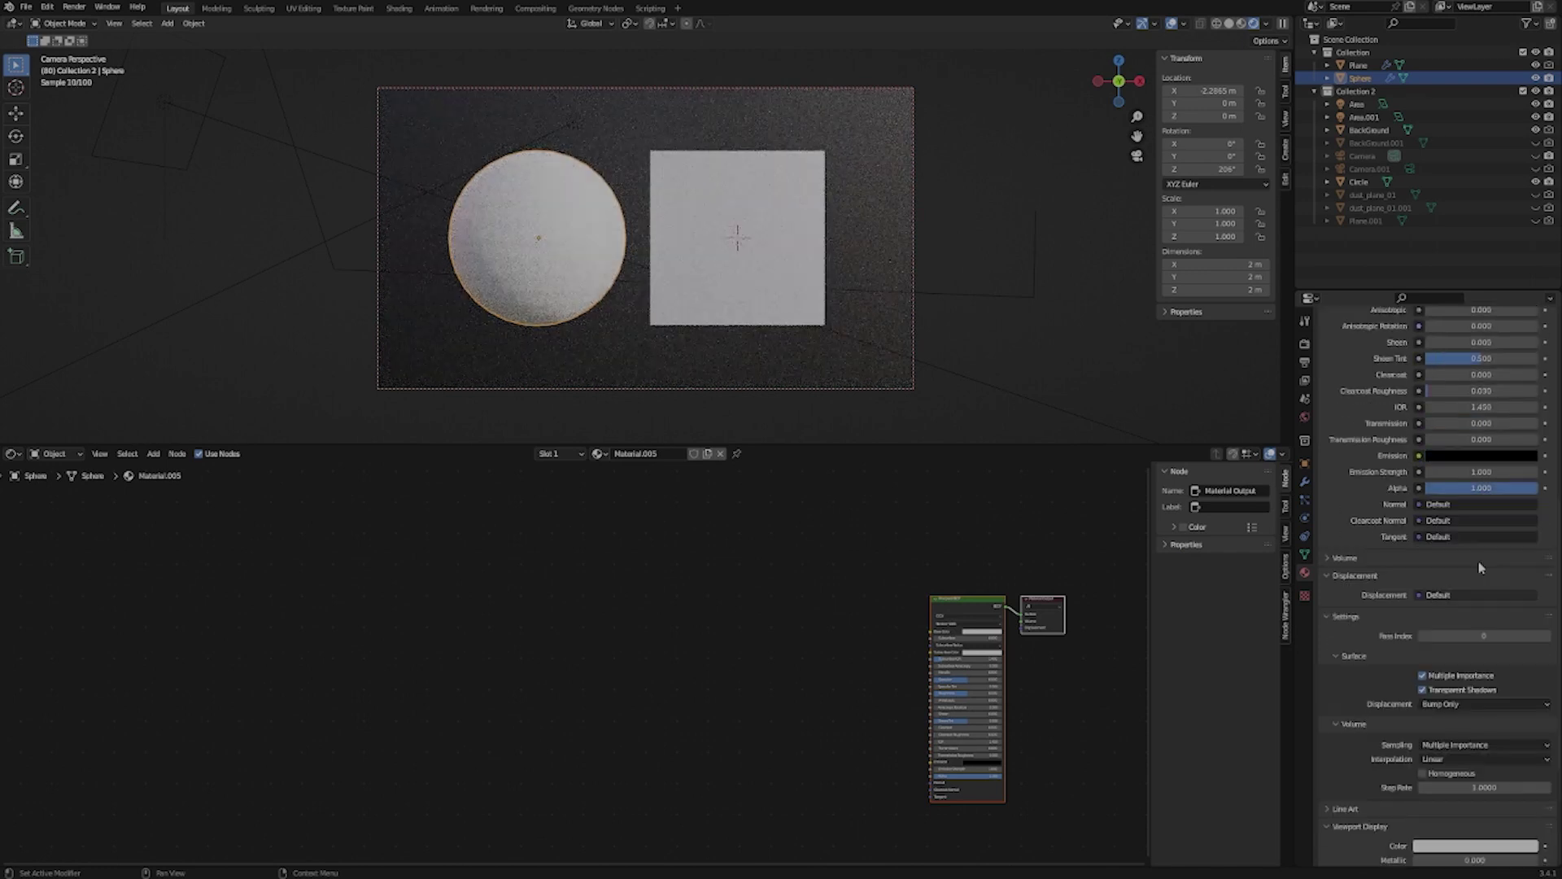
pyautogui.scroll(-3, 1497, 527)
pyautogui.click(1474, 601)
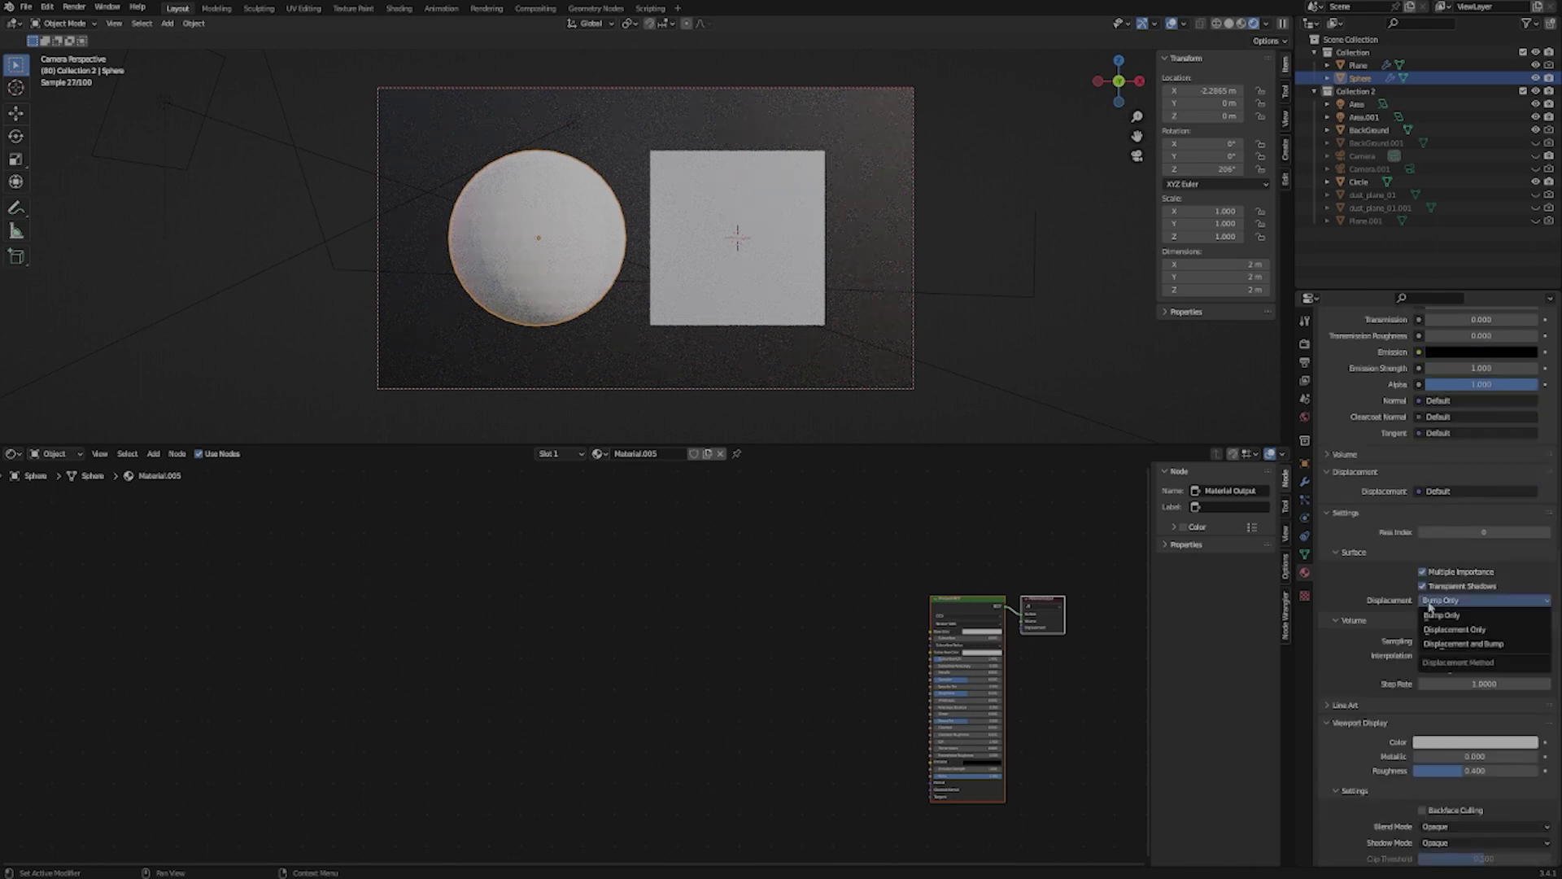
pyautogui.click(1461, 601)
pyautogui.click(1450, 602)
pyautogui.click(1490, 645)
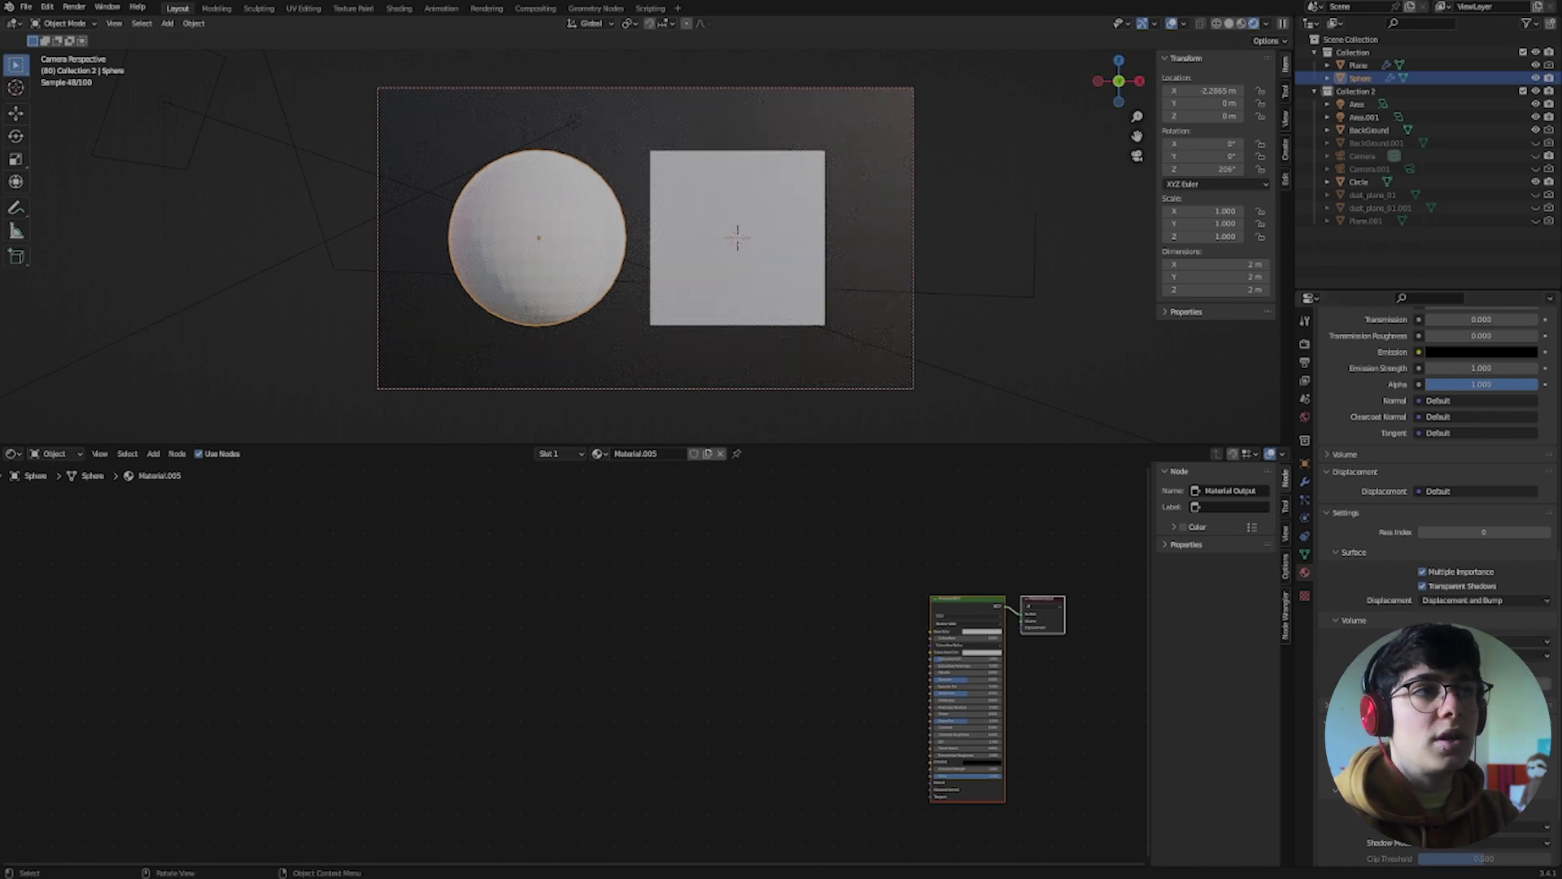
# Add a Voronoi Texture node with Mapping and Texture Coordinate nodes, feeding the Object coordinates into the Mapping vector
pyautogui.click(751, 612)
pyautogui.moveTo(788, 656); pyautogui.dragTo(550, 622, button='middle')
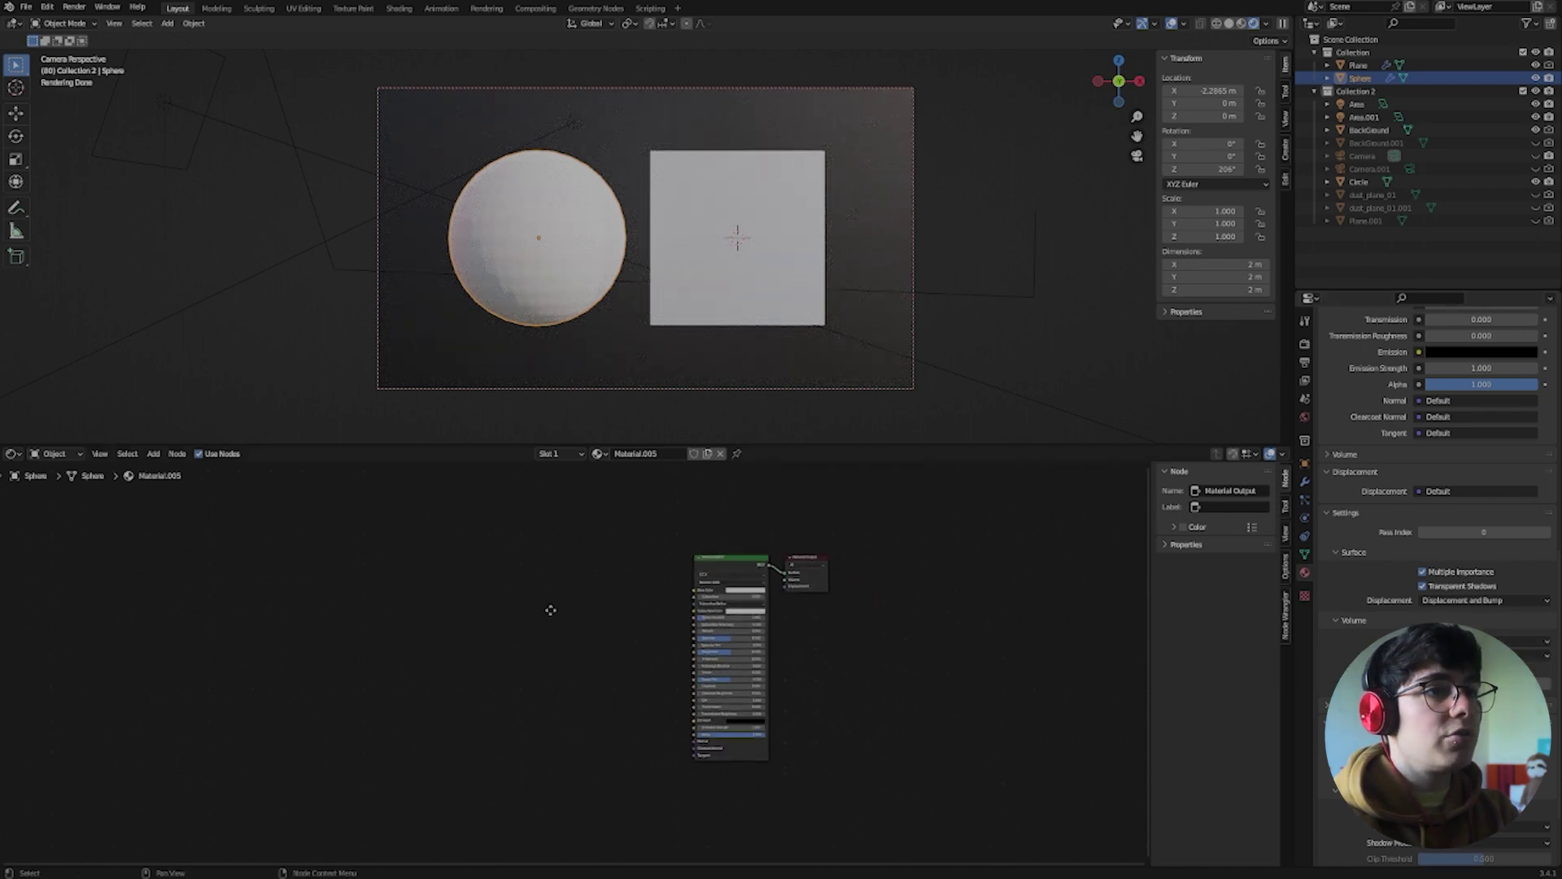
pyautogui.scroll(2, 516, 628)
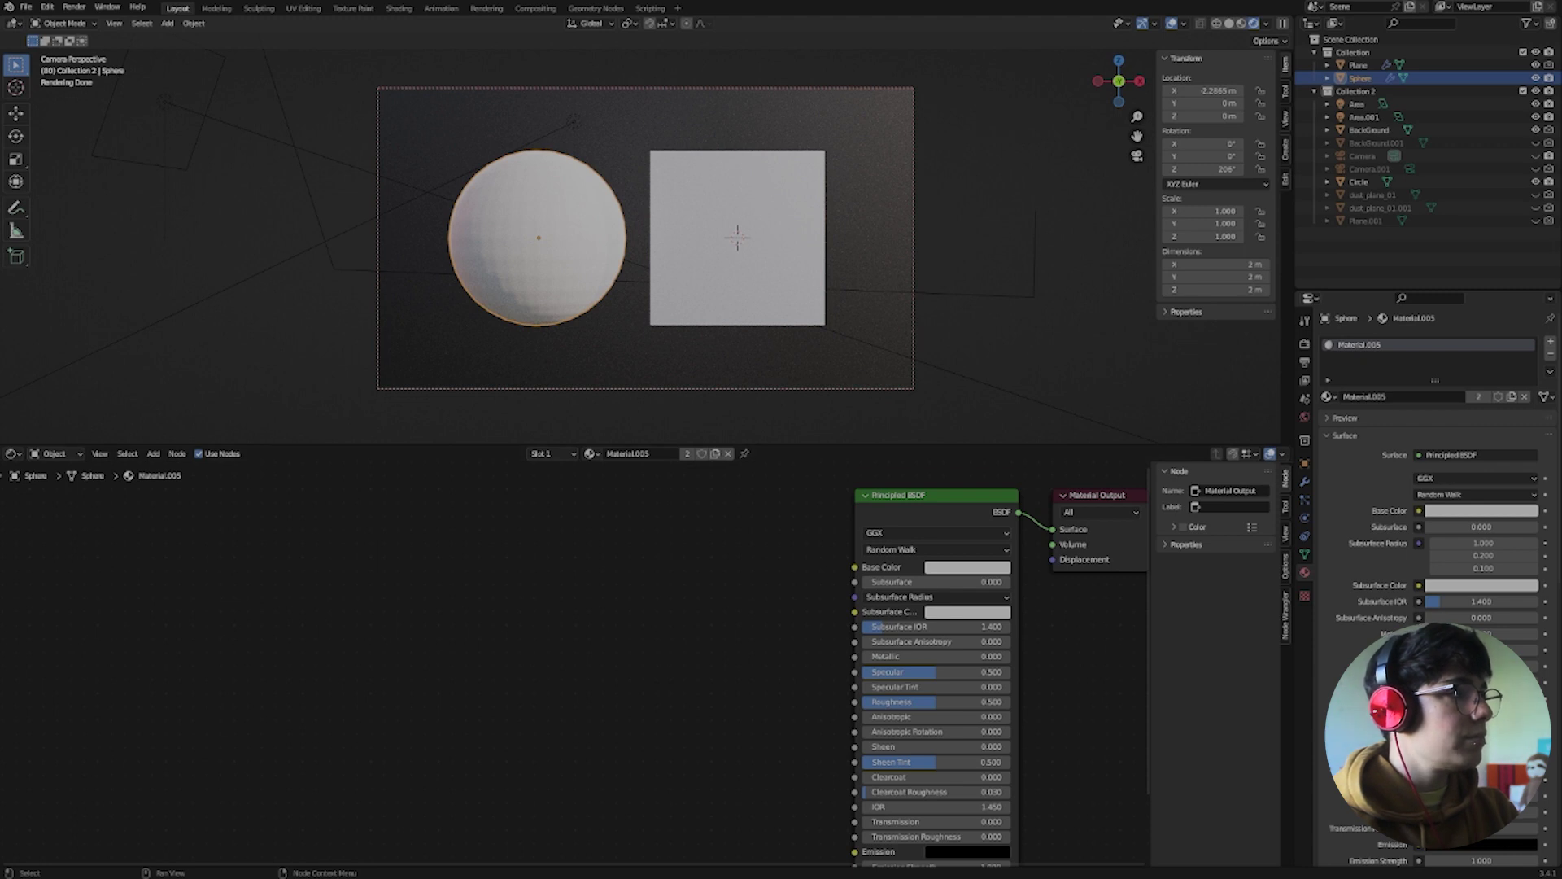
pyautogui.hotkey('shift', 'a')
pyautogui.click(383, 611)
pyautogui.write('vor')
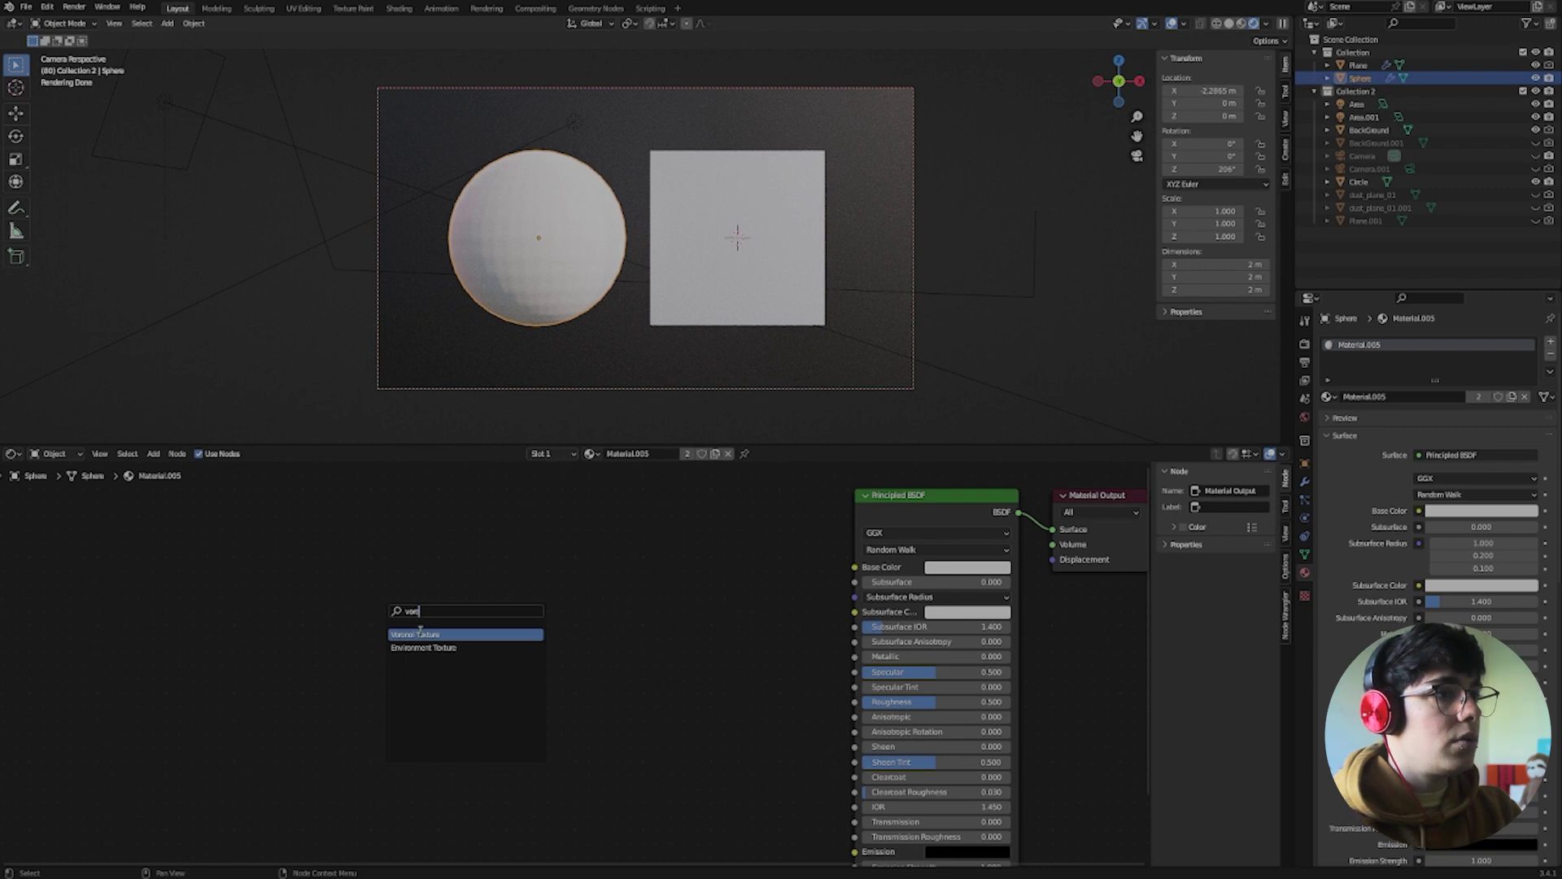
pyautogui.click(420, 634)
pyautogui.click(431, 553)
pyautogui.hotkey('ctrl', 't')
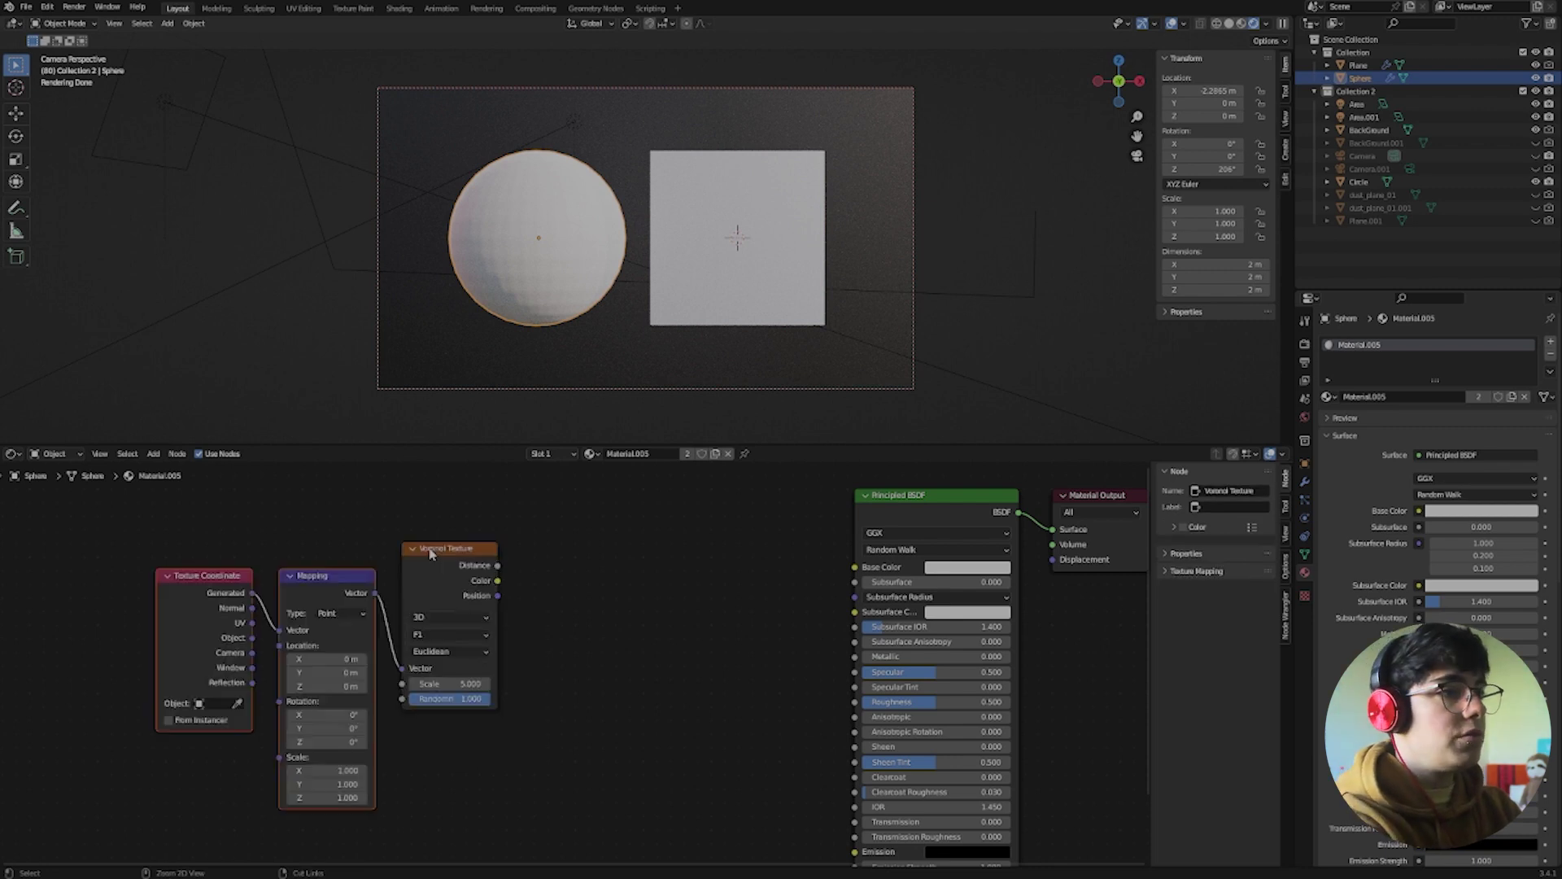
pyautogui.moveTo(253, 637); pyautogui.dragTo(280, 630)
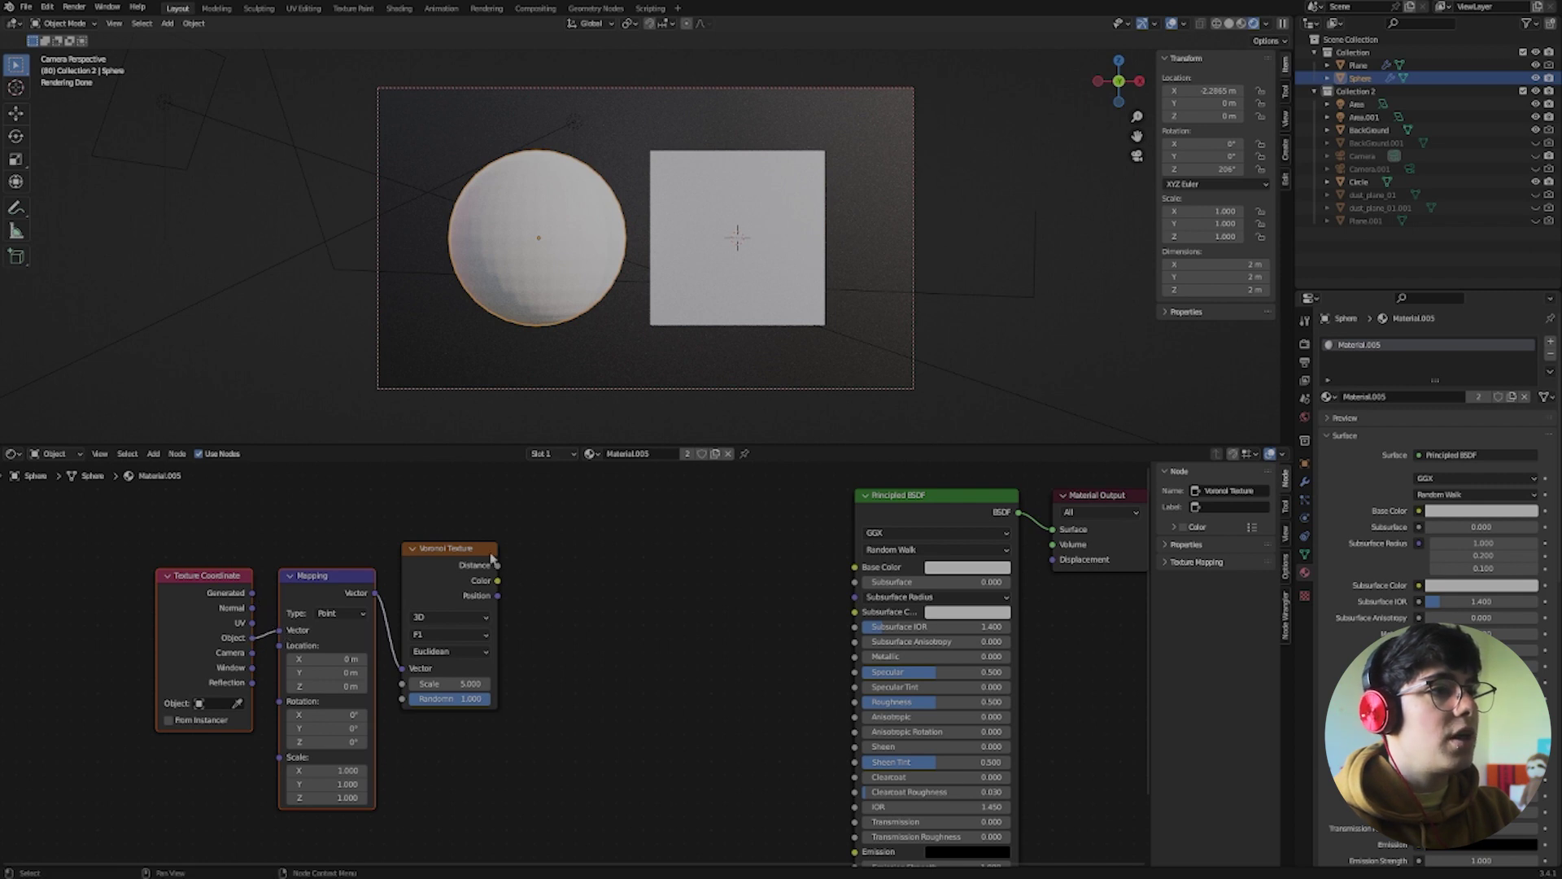
# Preview the Voronoi Texture's distance through the Material Output surface and set its feature output to Distance to Edge
pyautogui.click(452, 550)
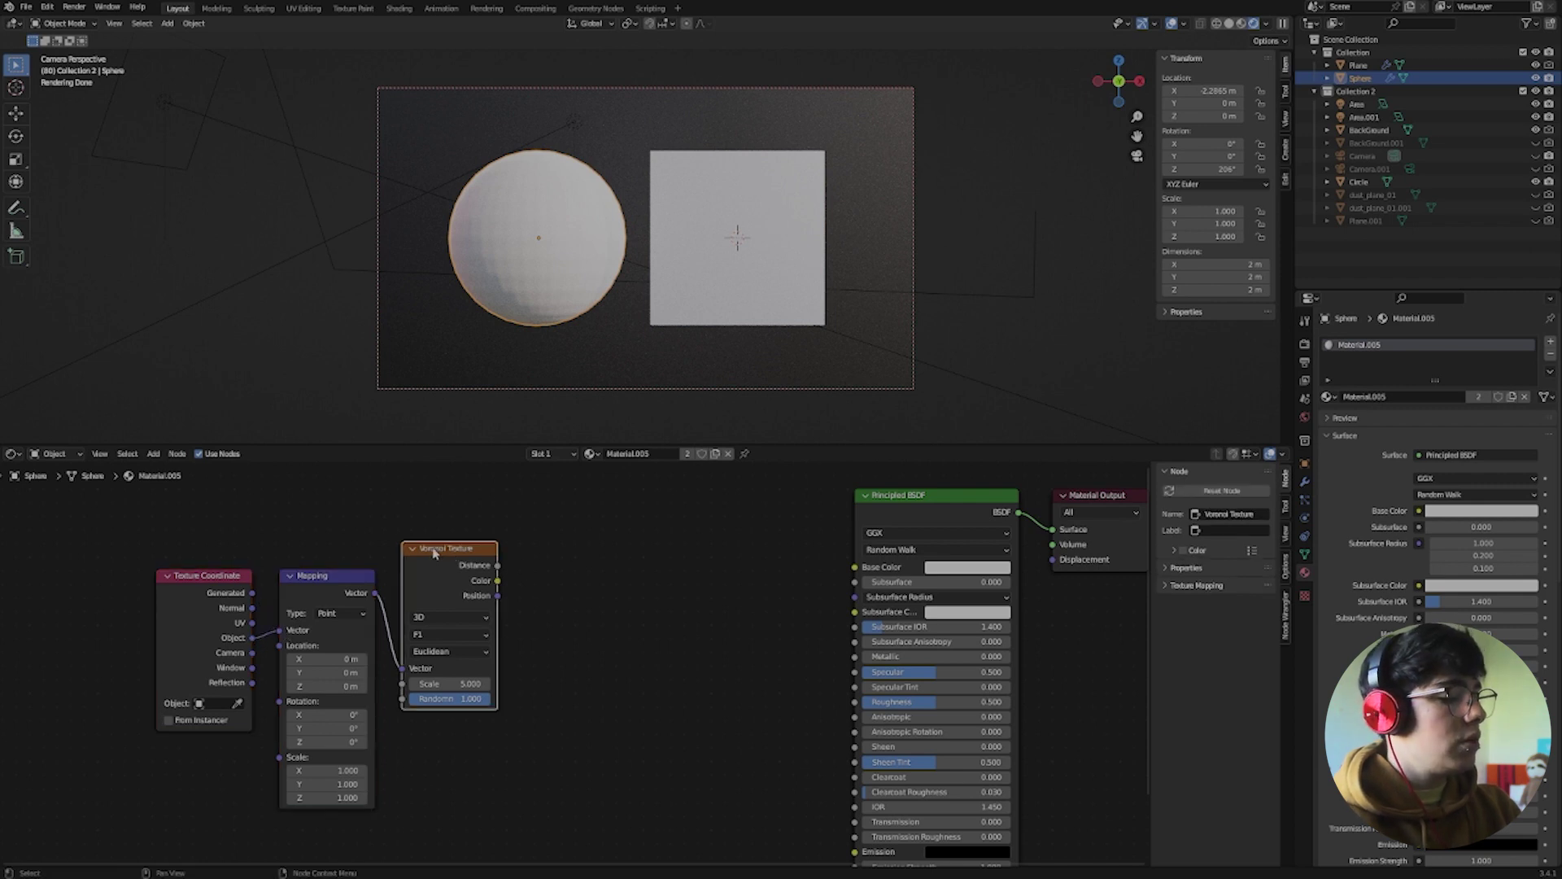
pyautogui.keyDown('ctrl'); pyautogui.keyDown('shift'); pyautogui.click(434, 552); pyautogui.keyUp('shift'); pyautogui.keyUp('ctrl')
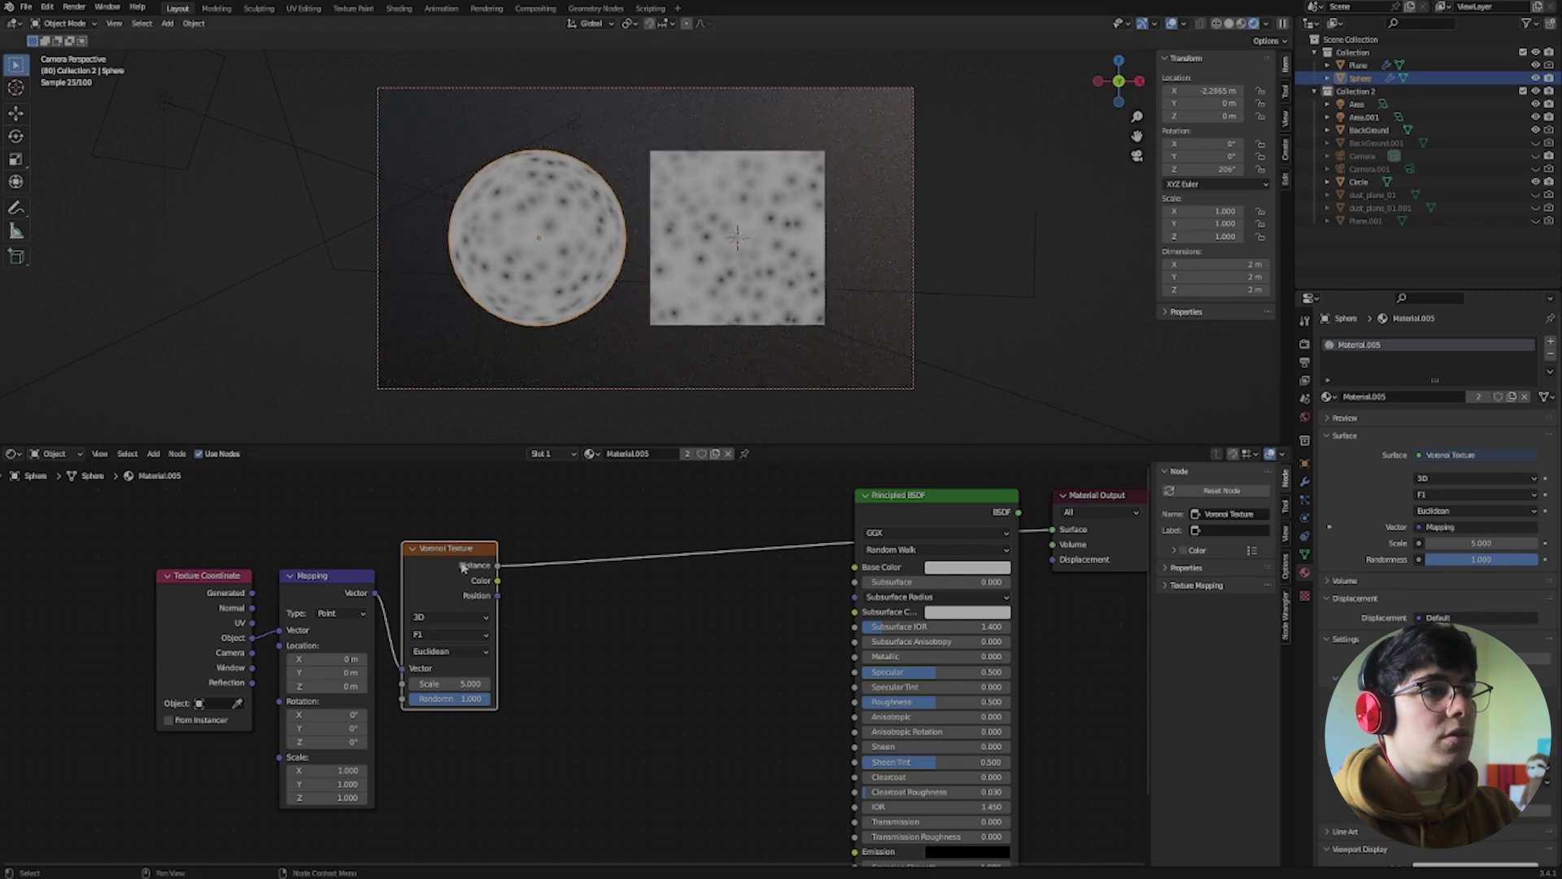
pyautogui.scroll(1, 476, 521)
pyautogui.scroll(2, 607, 96)
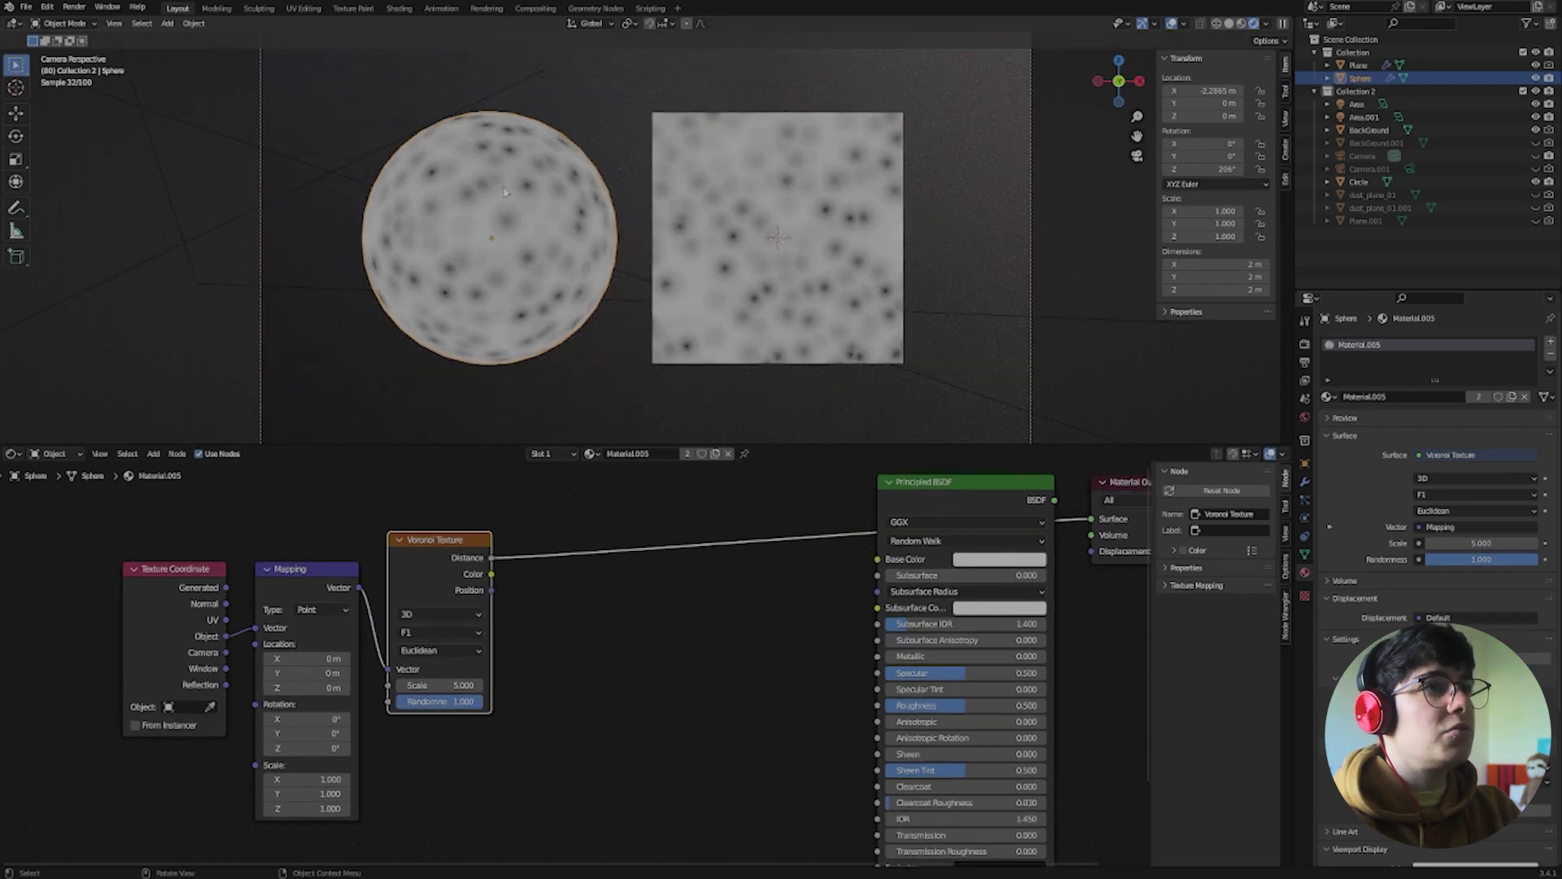
pyautogui.scroll(1, 455, 681)
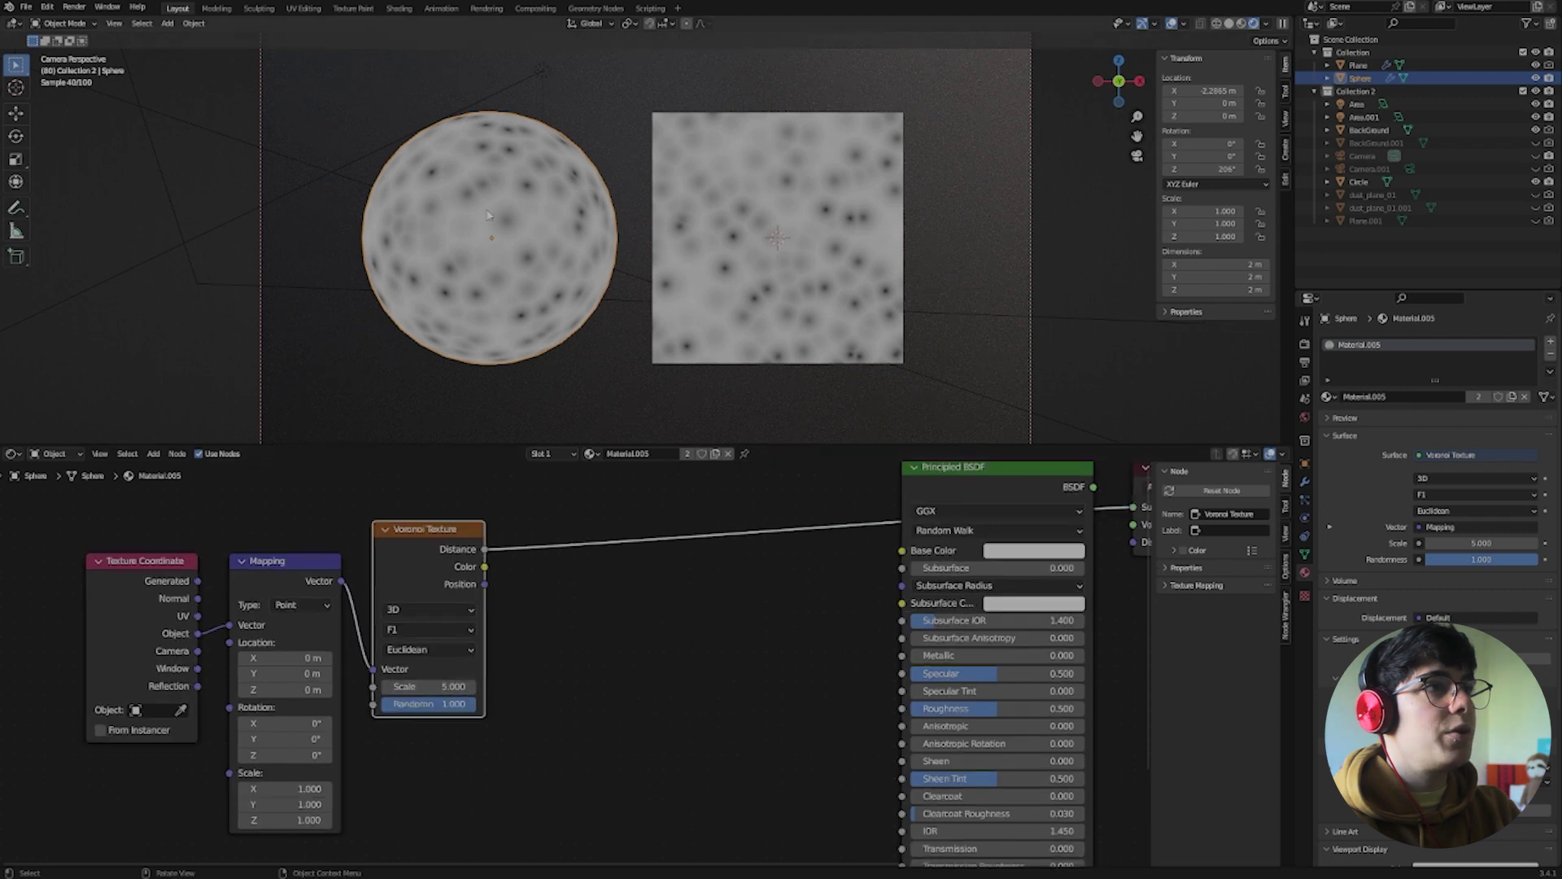
pyautogui.click(399, 630)
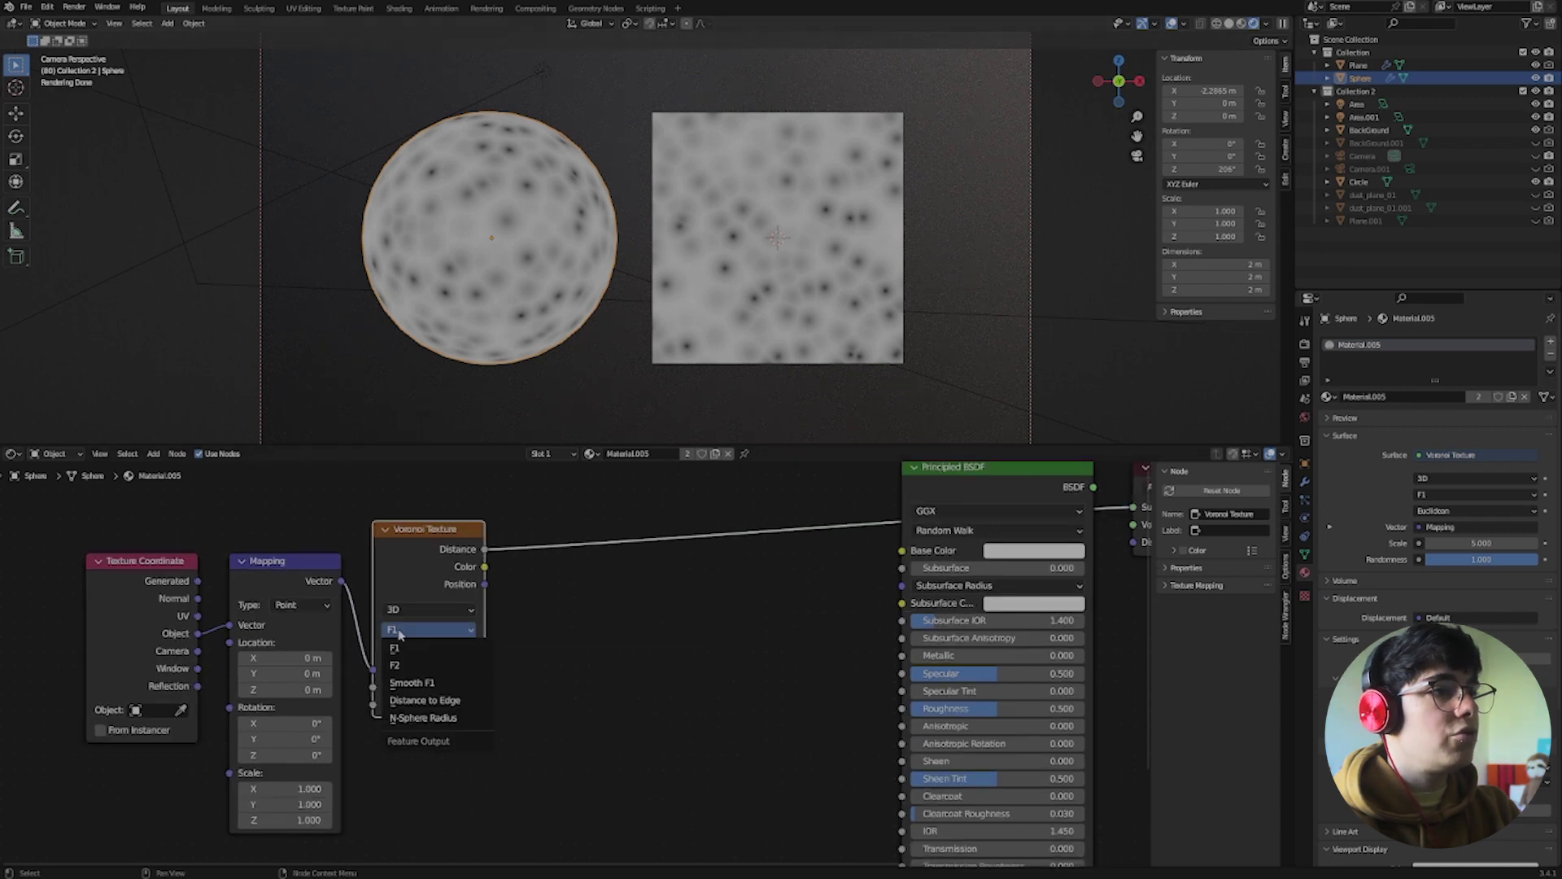
pyautogui.click(425, 703)
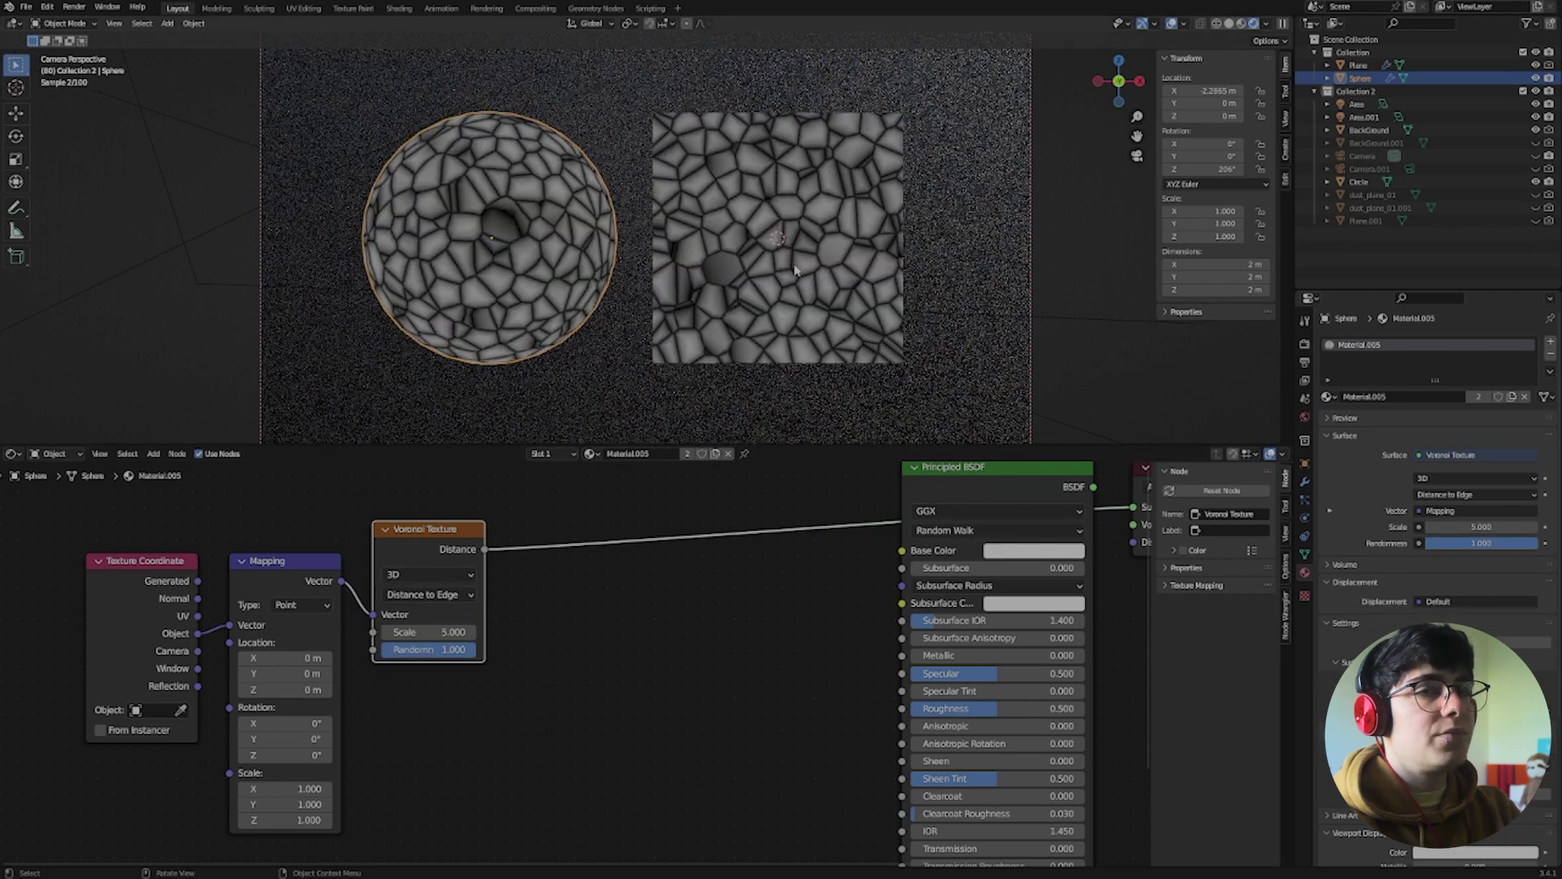
# Set the Voronoi Texture's randomness to 0.300
pyautogui.scroll(1, 455, 698)
pyautogui.click(444, 650)
pyautogui.write('0.642')
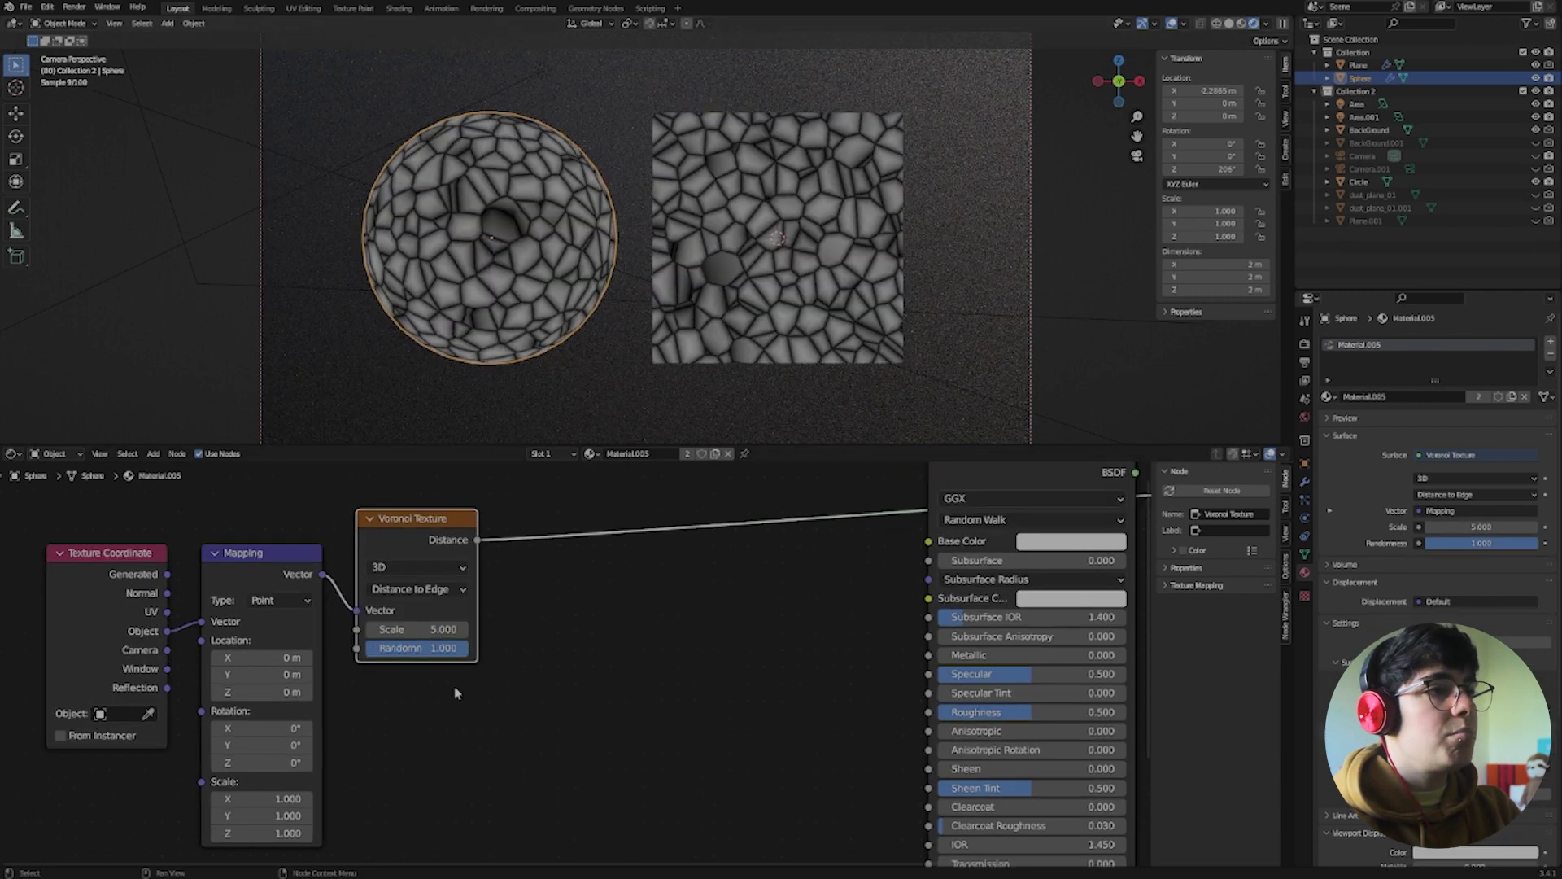
pyautogui.press('Return')
pyautogui.moveTo(431, 649); pyautogui.dragTo(396, 649)
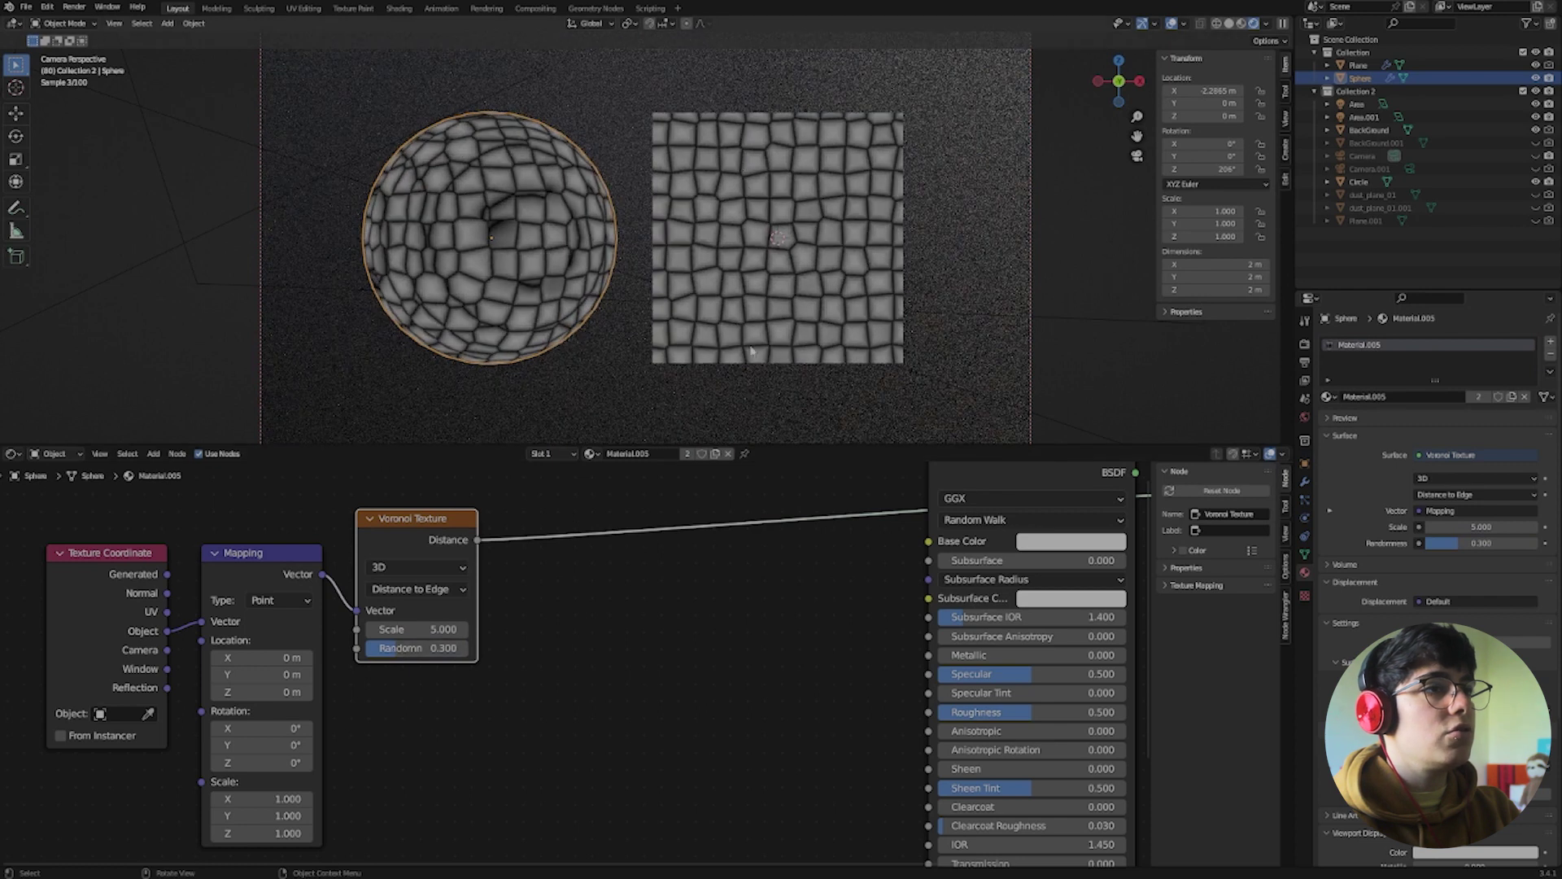
# Add a Noise Texture node and place it just below the Voronoi Texture node
pyautogui.scroll(-2, 669, 639)
pyautogui.scroll(-1, 668, 639)
pyautogui.scroll(4, 788, 291)
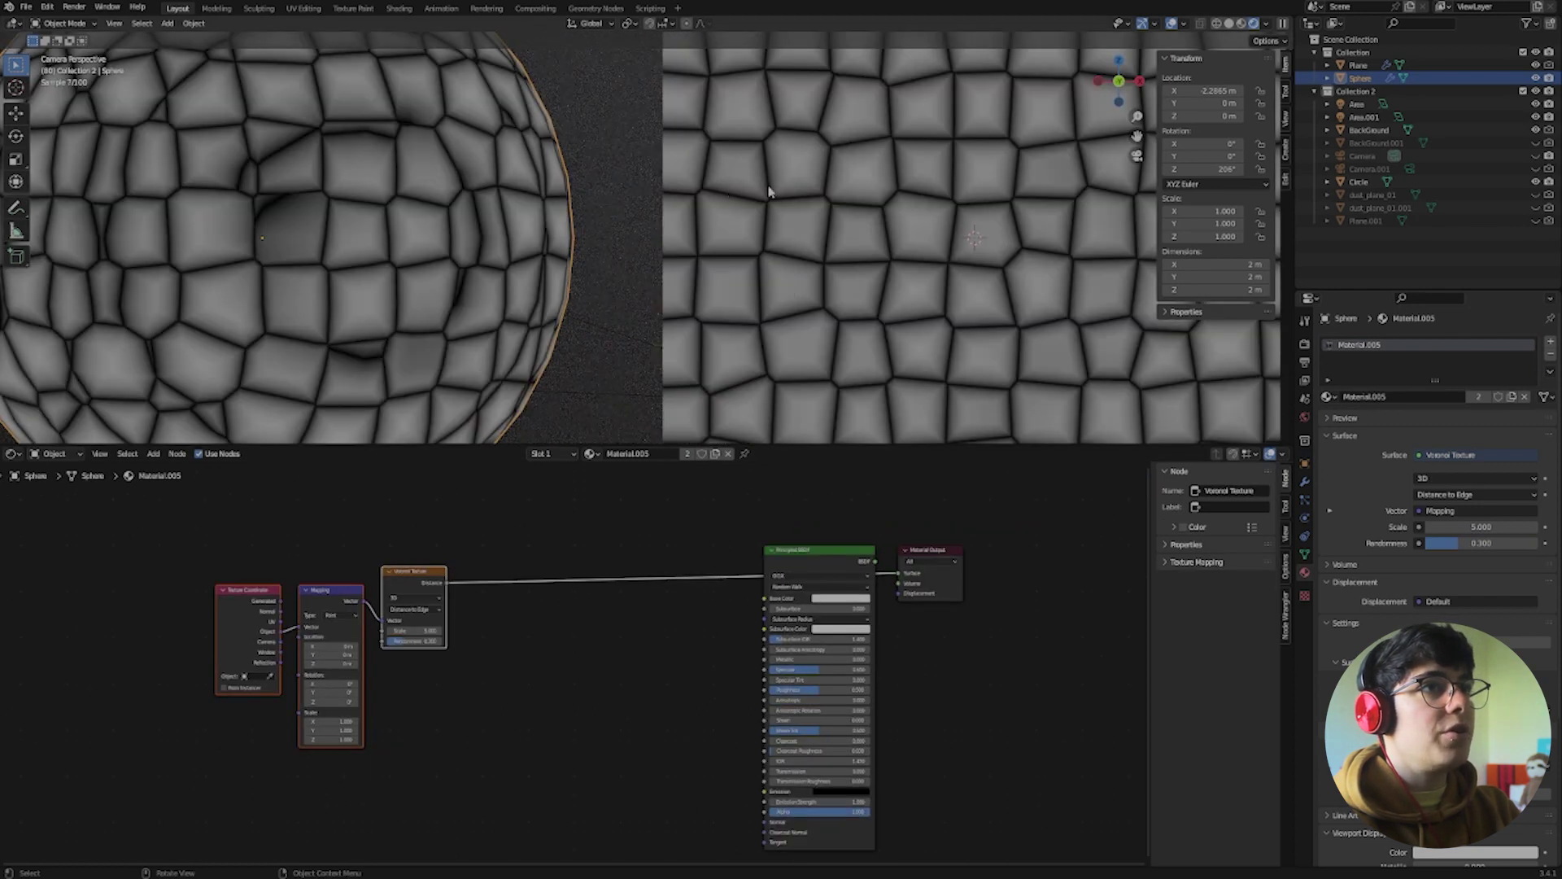
pyautogui.click(468, 739)
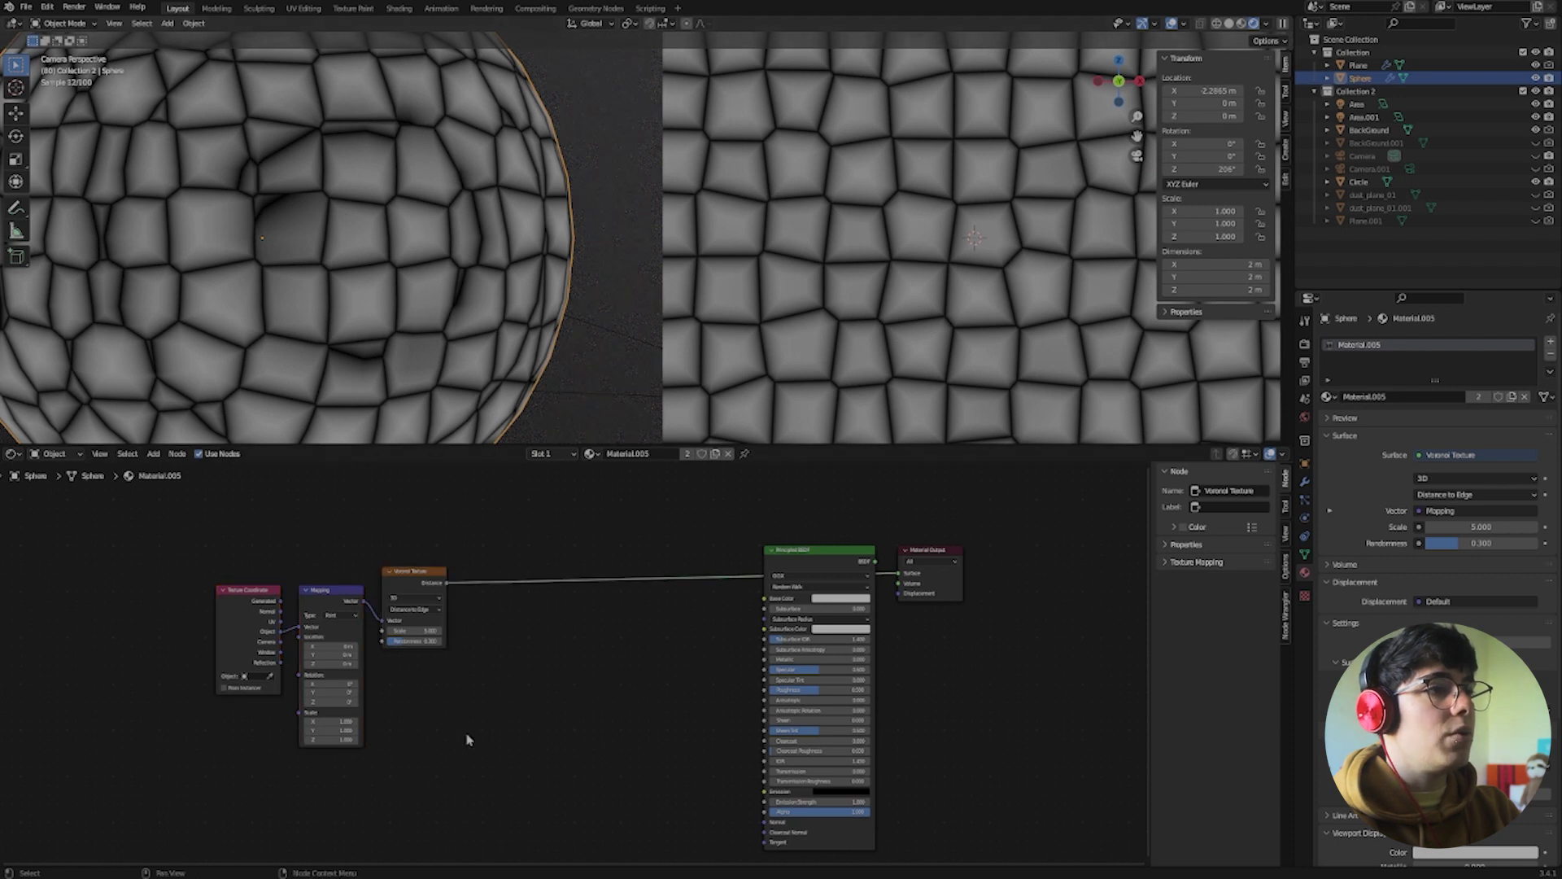
pyautogui.scroll(-1, 469, 716)
pyautogui.hotkey('shift', 'a')
pyautogui.write('noi')
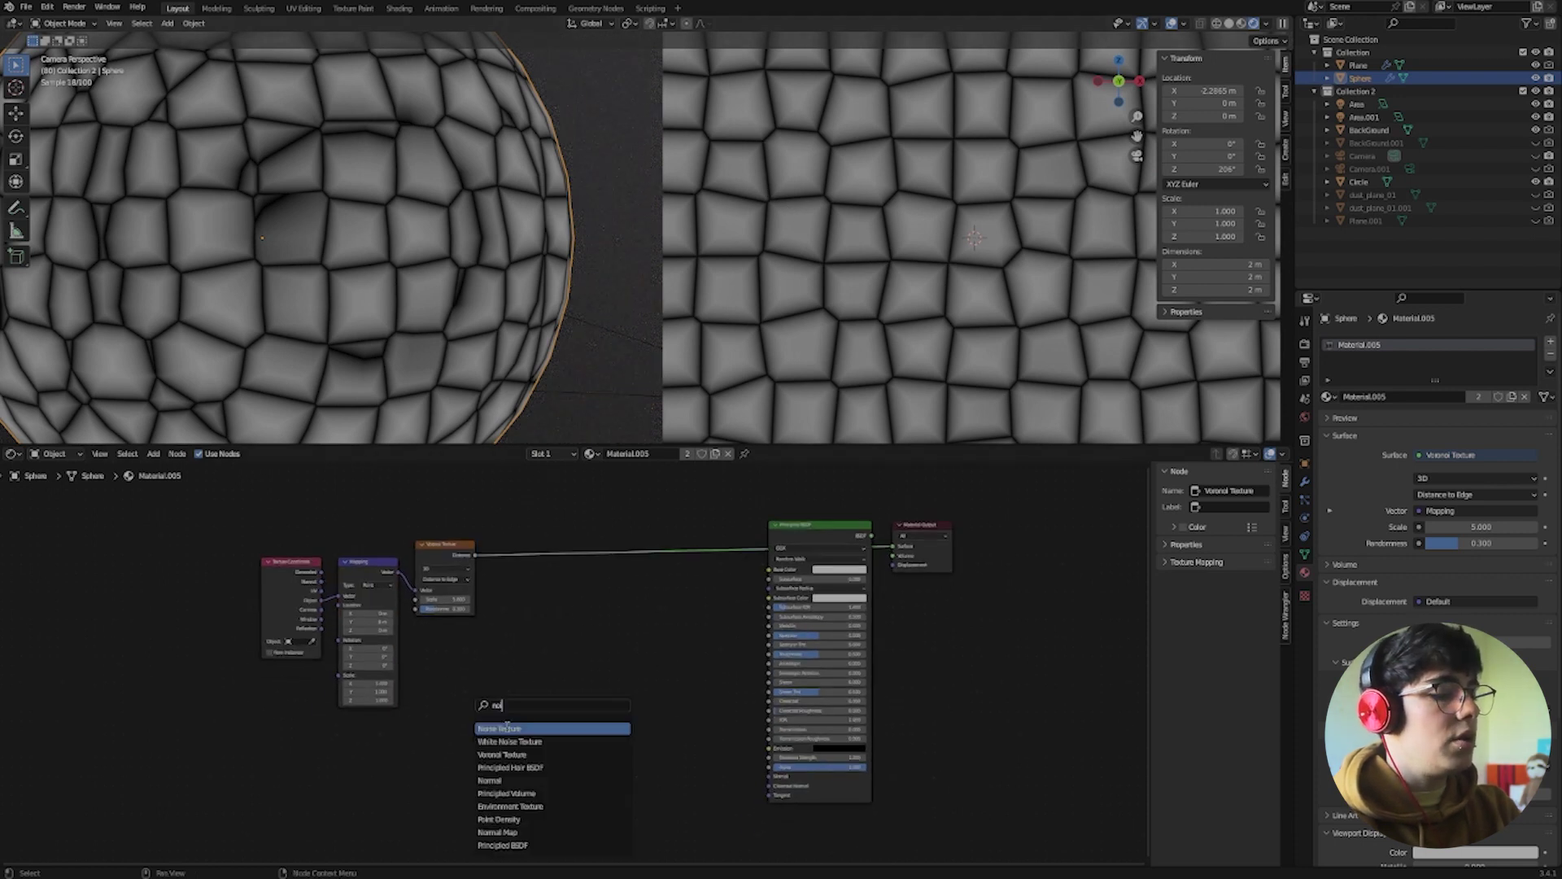
pyautogui.click(506, 729)
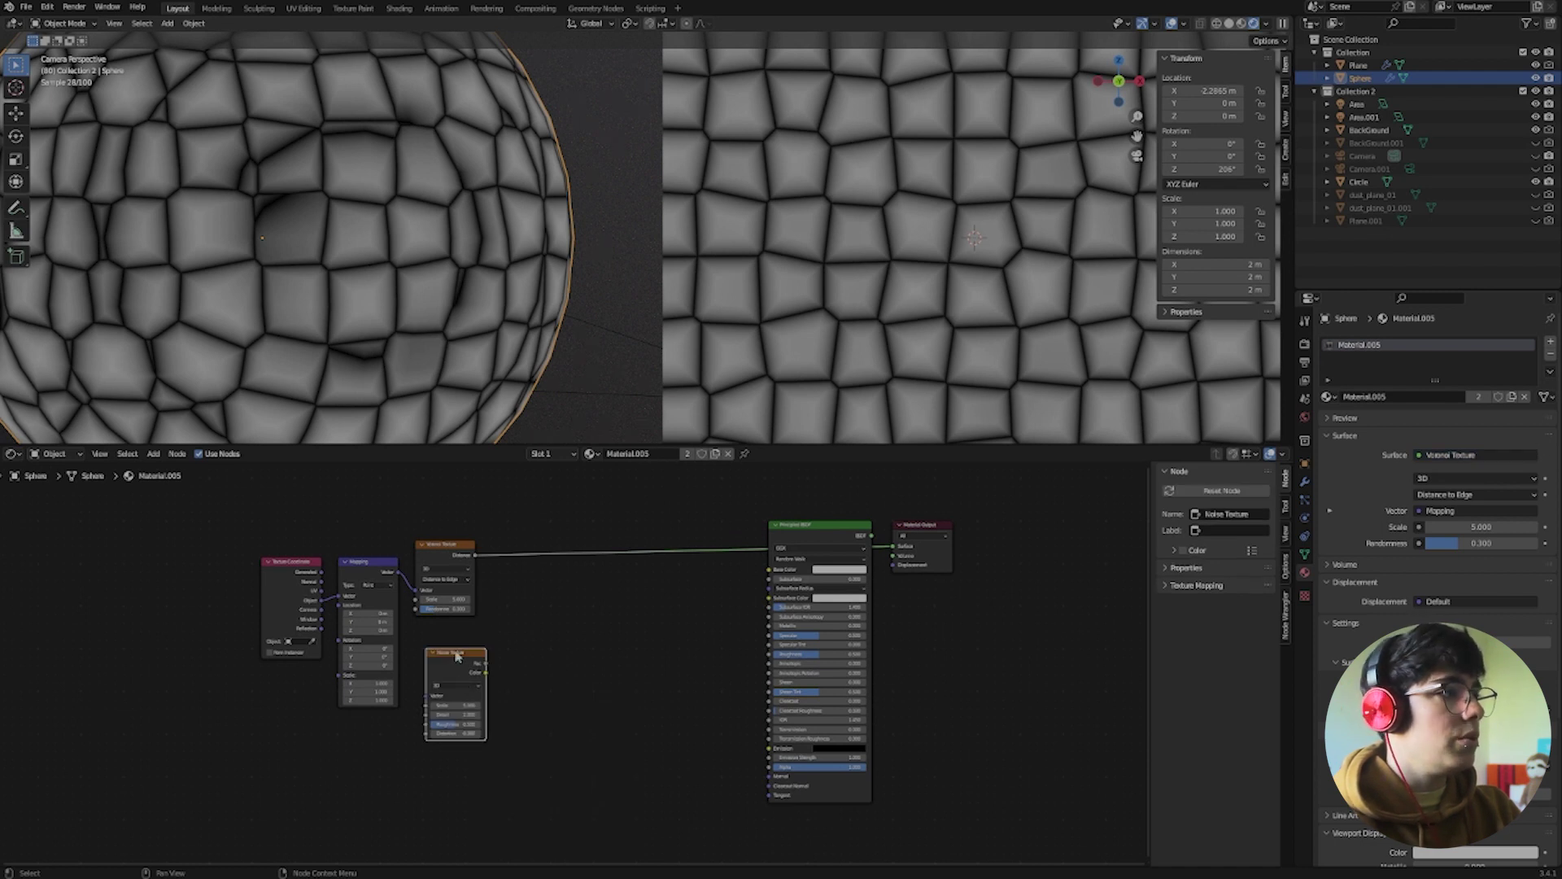
pyautogui.moveTo(456, 656); pyautogui.dragTo(451, 645)
# Add a Mix node between the texture nodes and the Principled BSDF, and set its data type to Color
pyautogui.hotkey('shift', 'a')
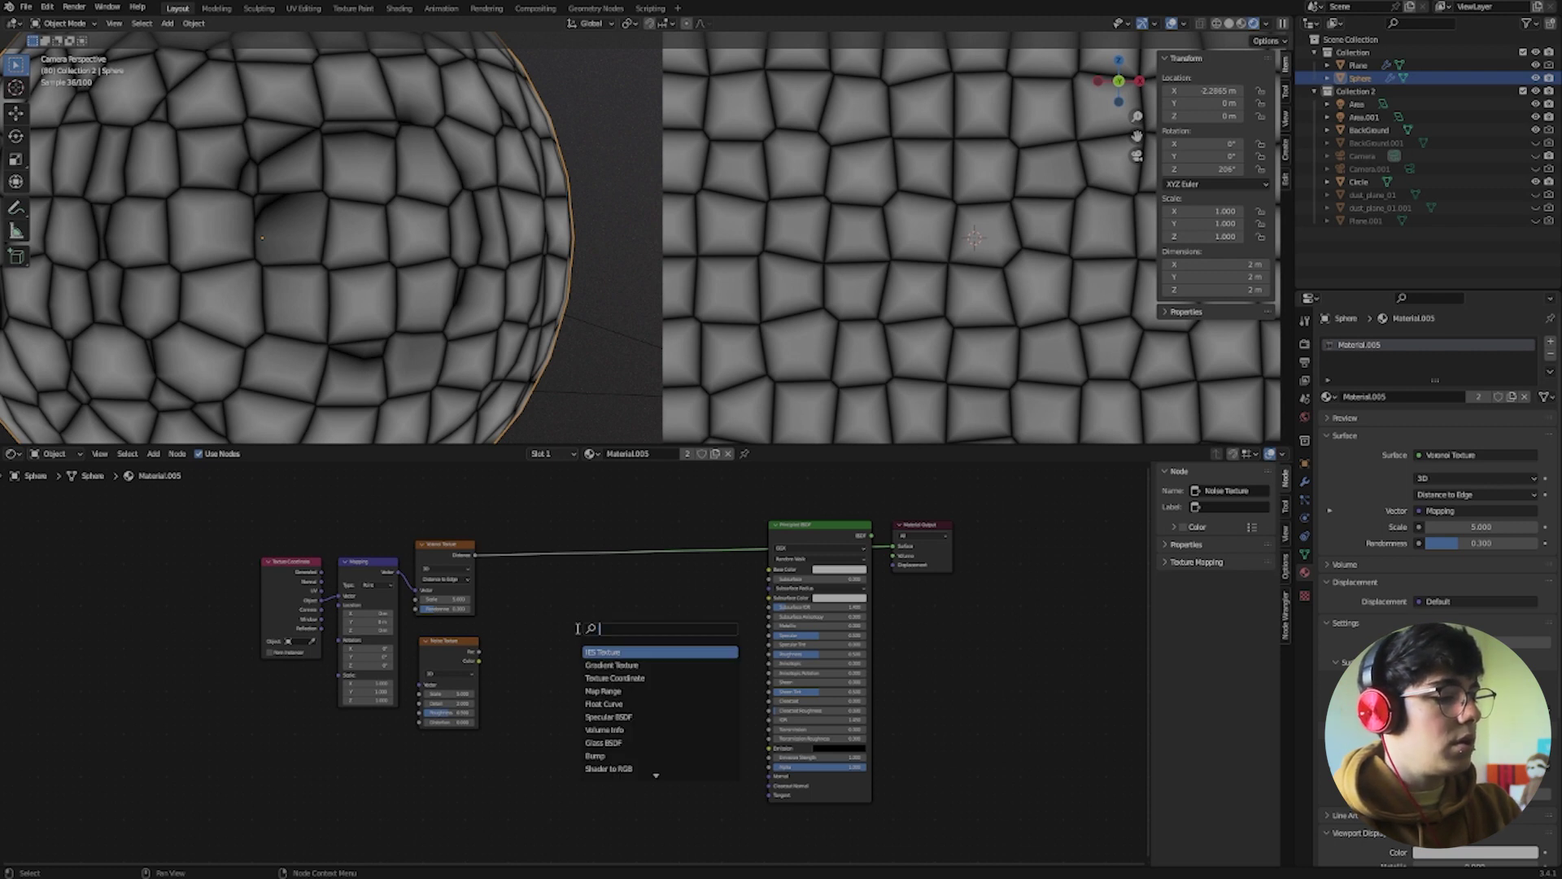
pyautogui.write('m')
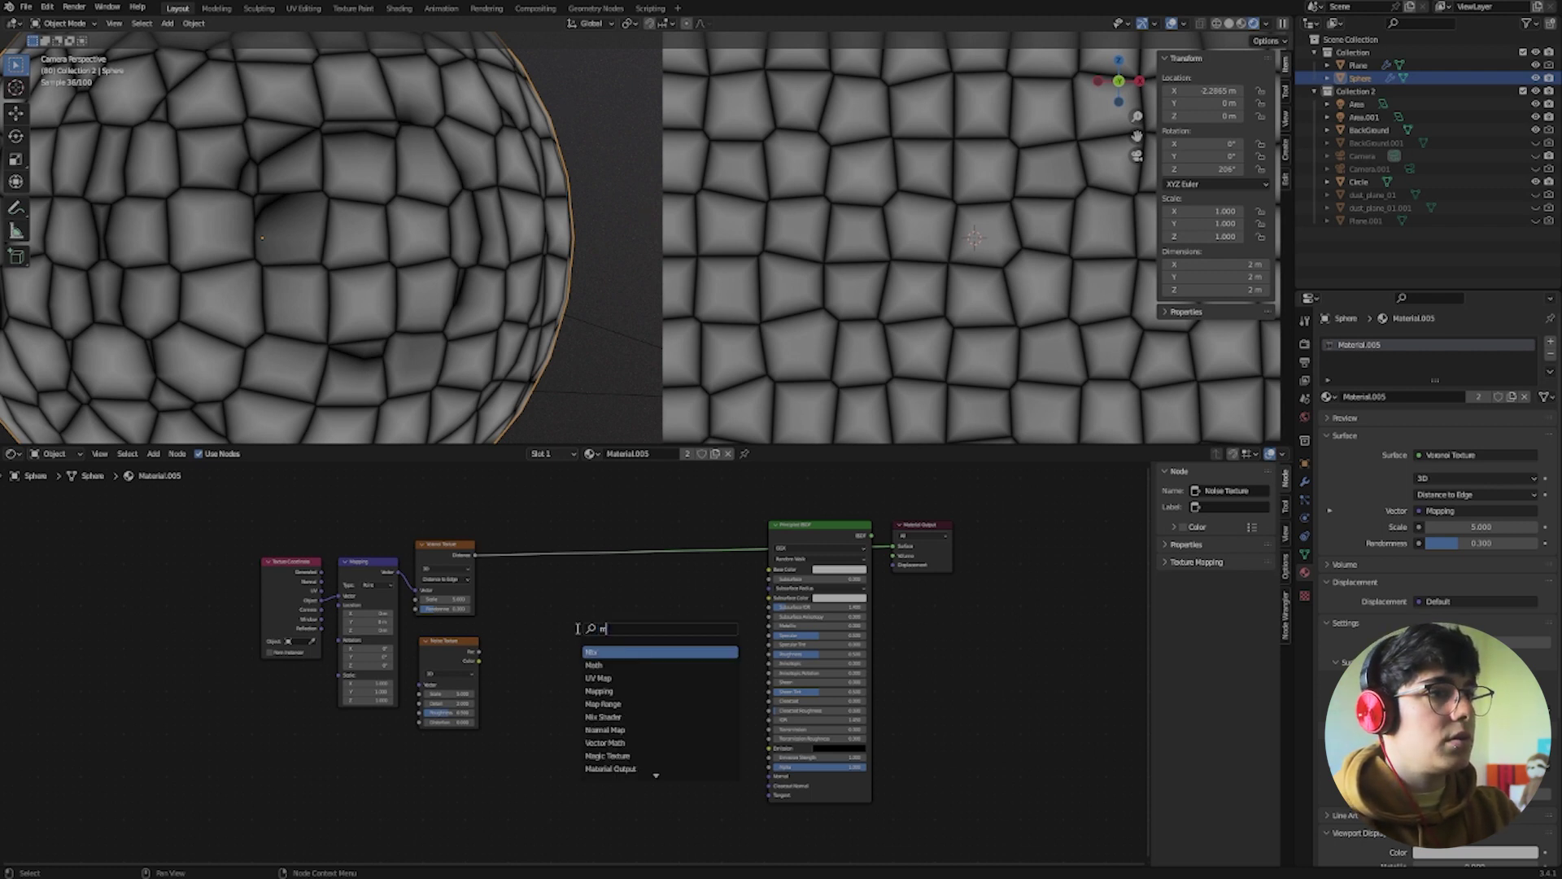
pyautogui.press('Return')
pyautogui.click(575, 697)
pyautogui.scroll(1, 574, 703)
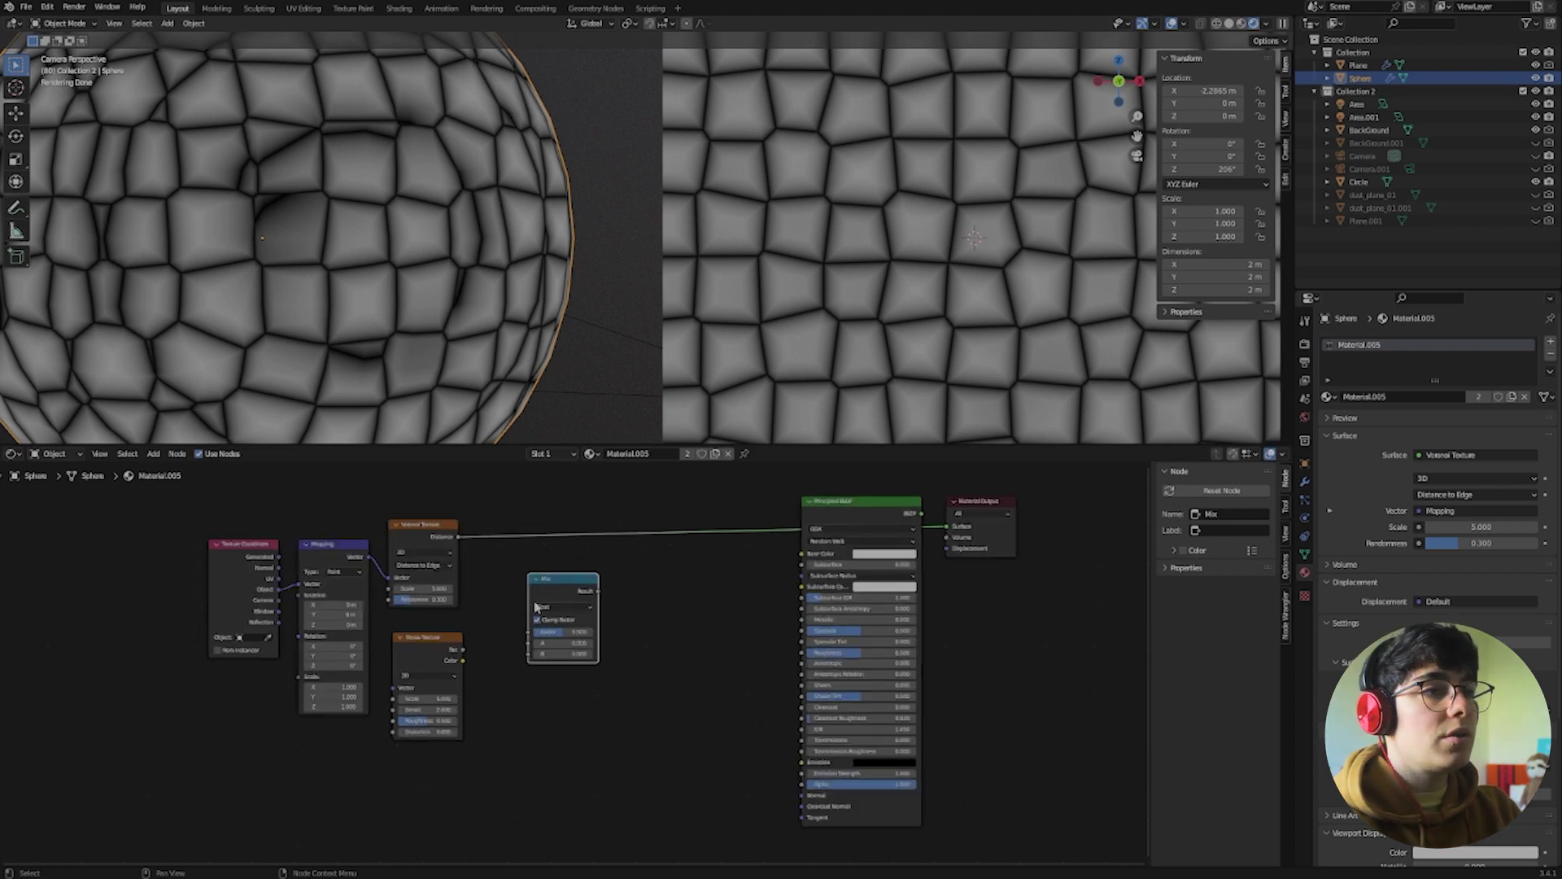
pyautogui.scroll(1, 554, 593)
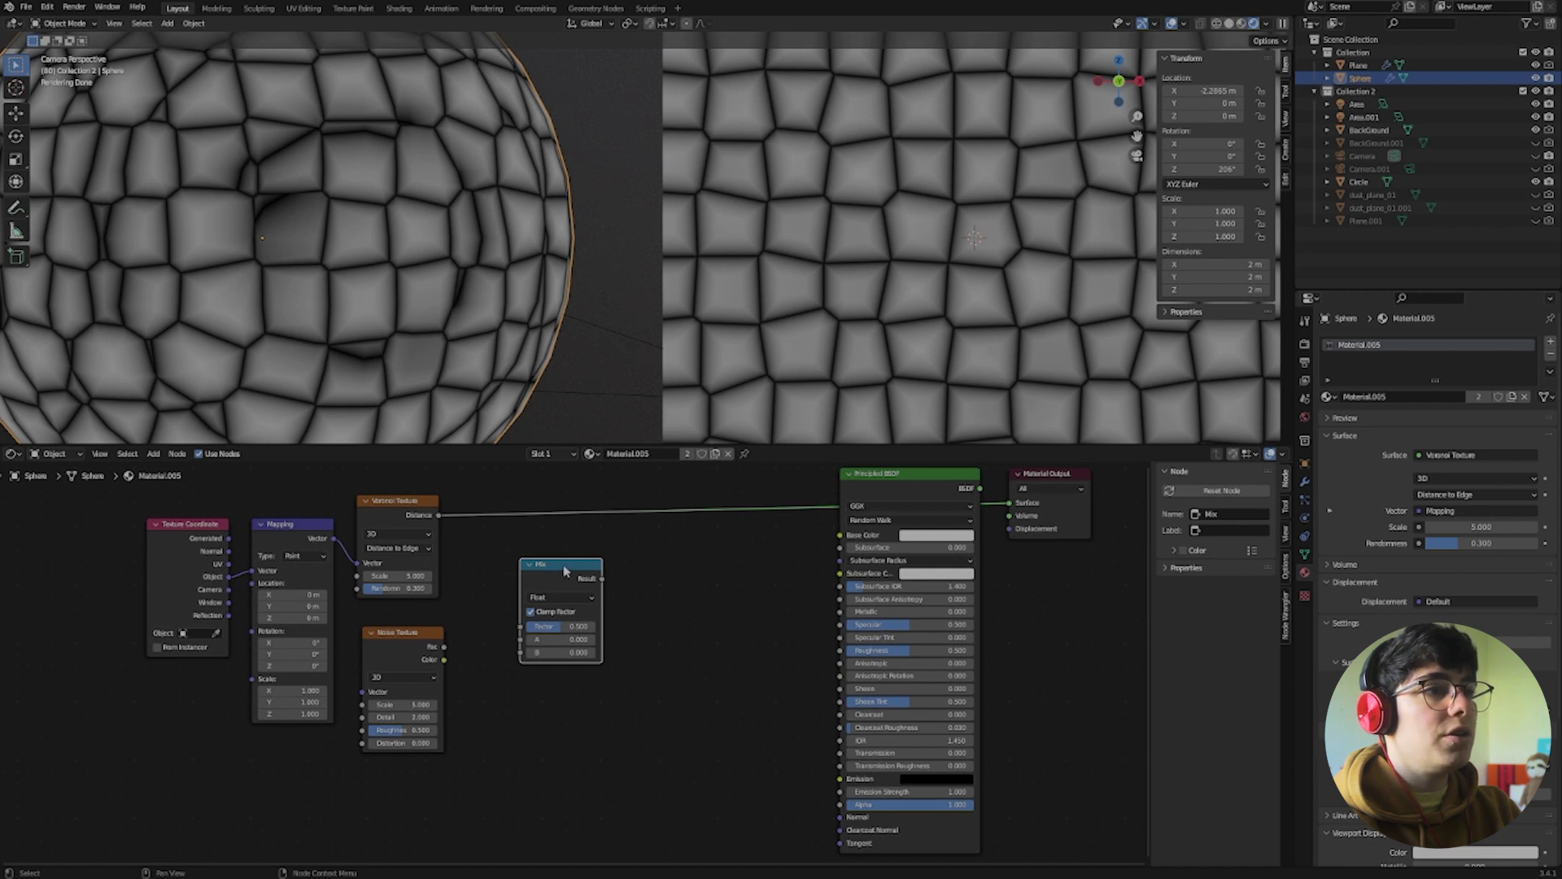
pyautogui.click(554, 598)
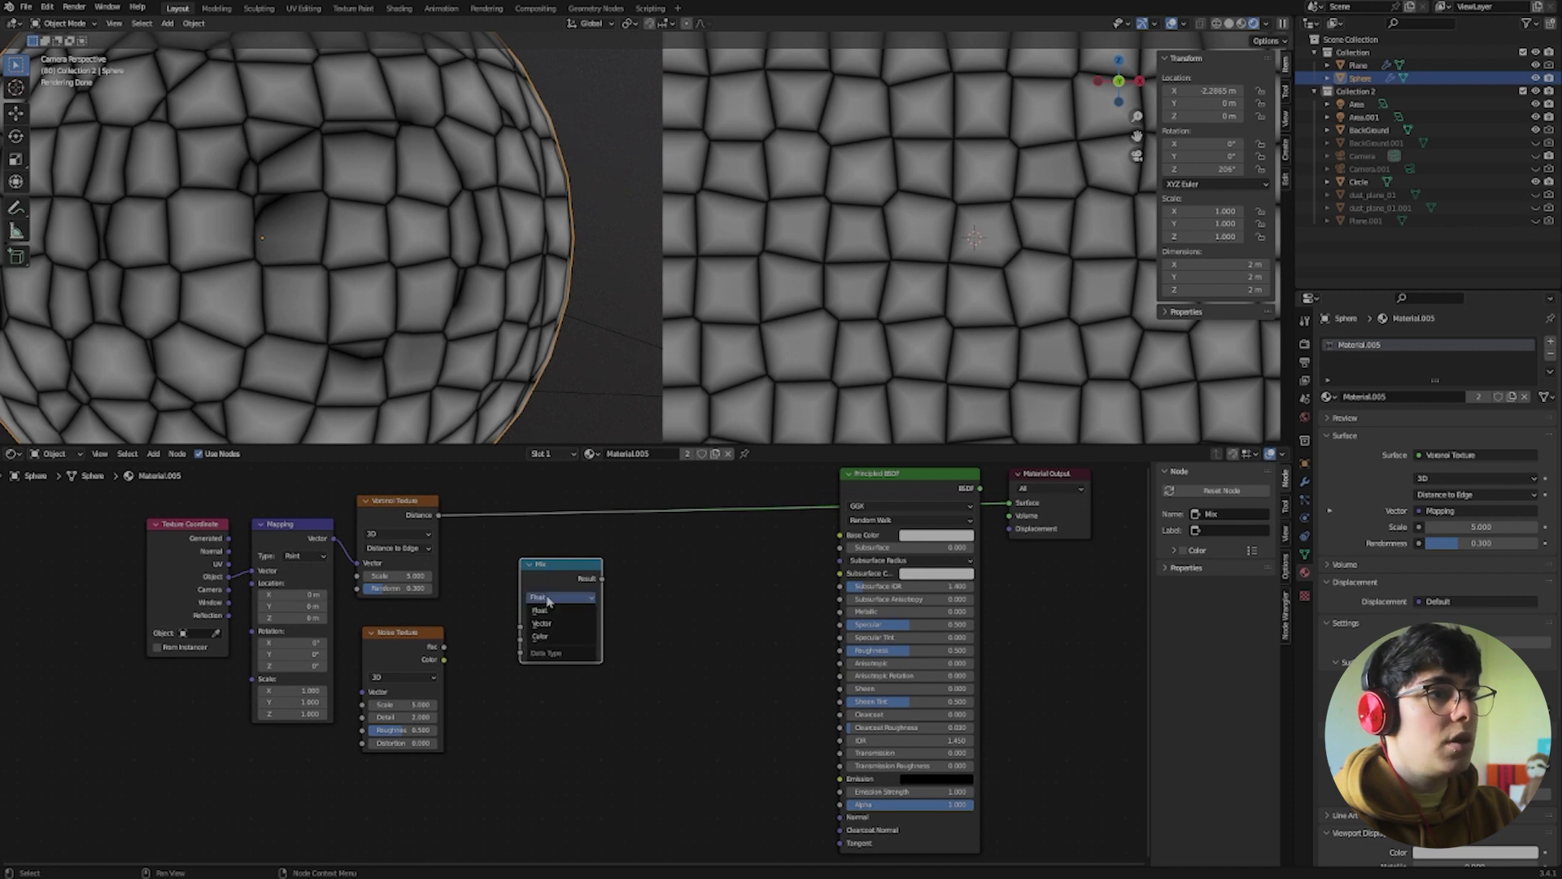
pyautogui.click(543, 638)
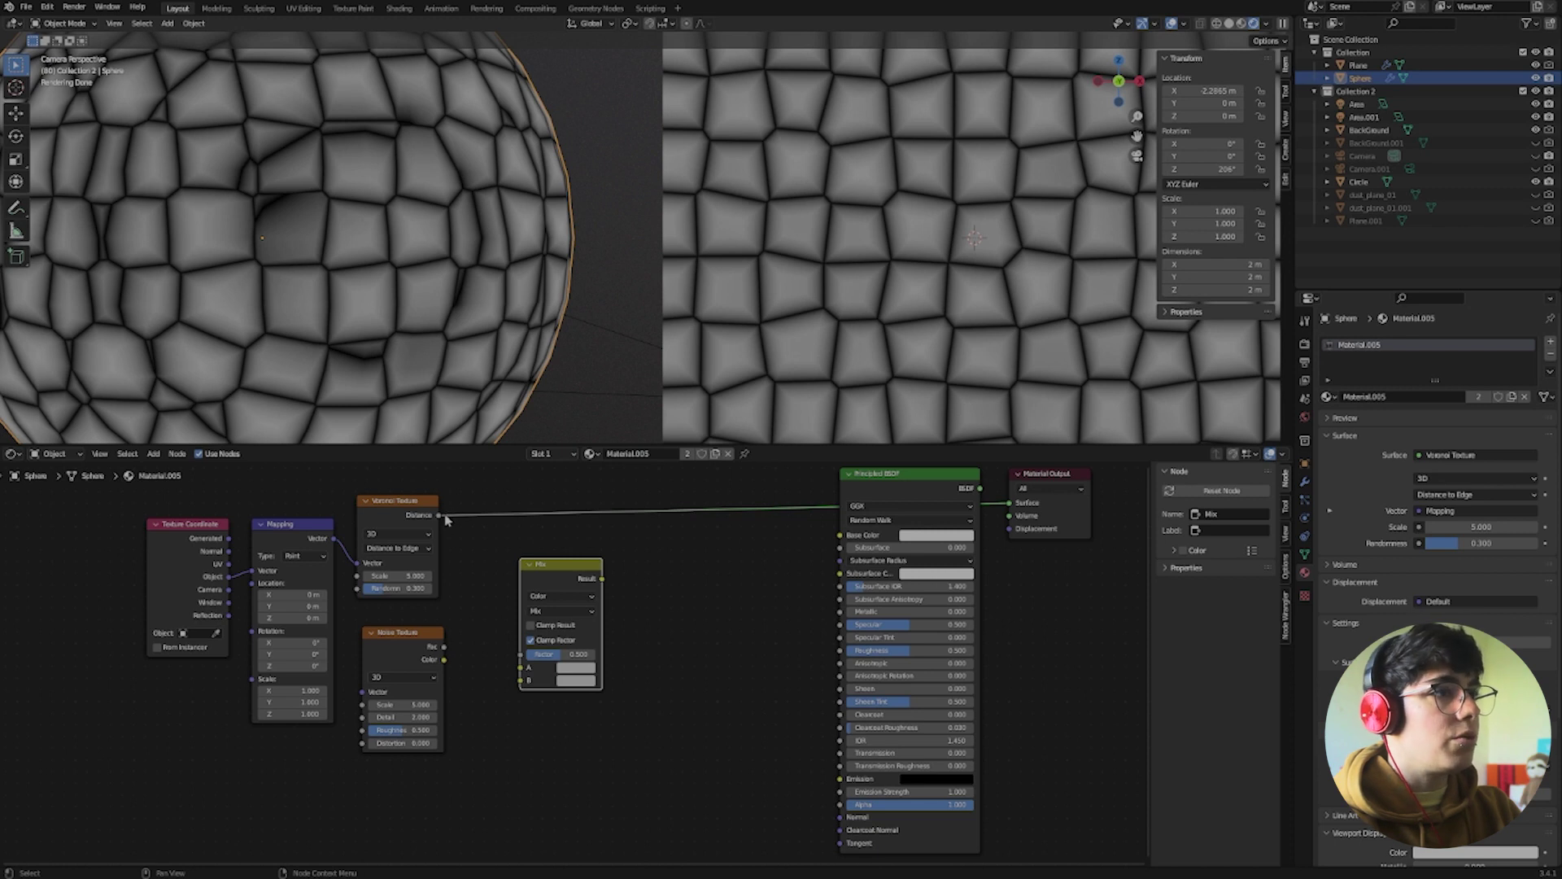
# Connect the Voronoi distance to the Mix node's B input and the noise color to its Factor, and preview the mixed result
pyautogui.moveTo(440, 515); pyautogui.dragTo(527, 682)
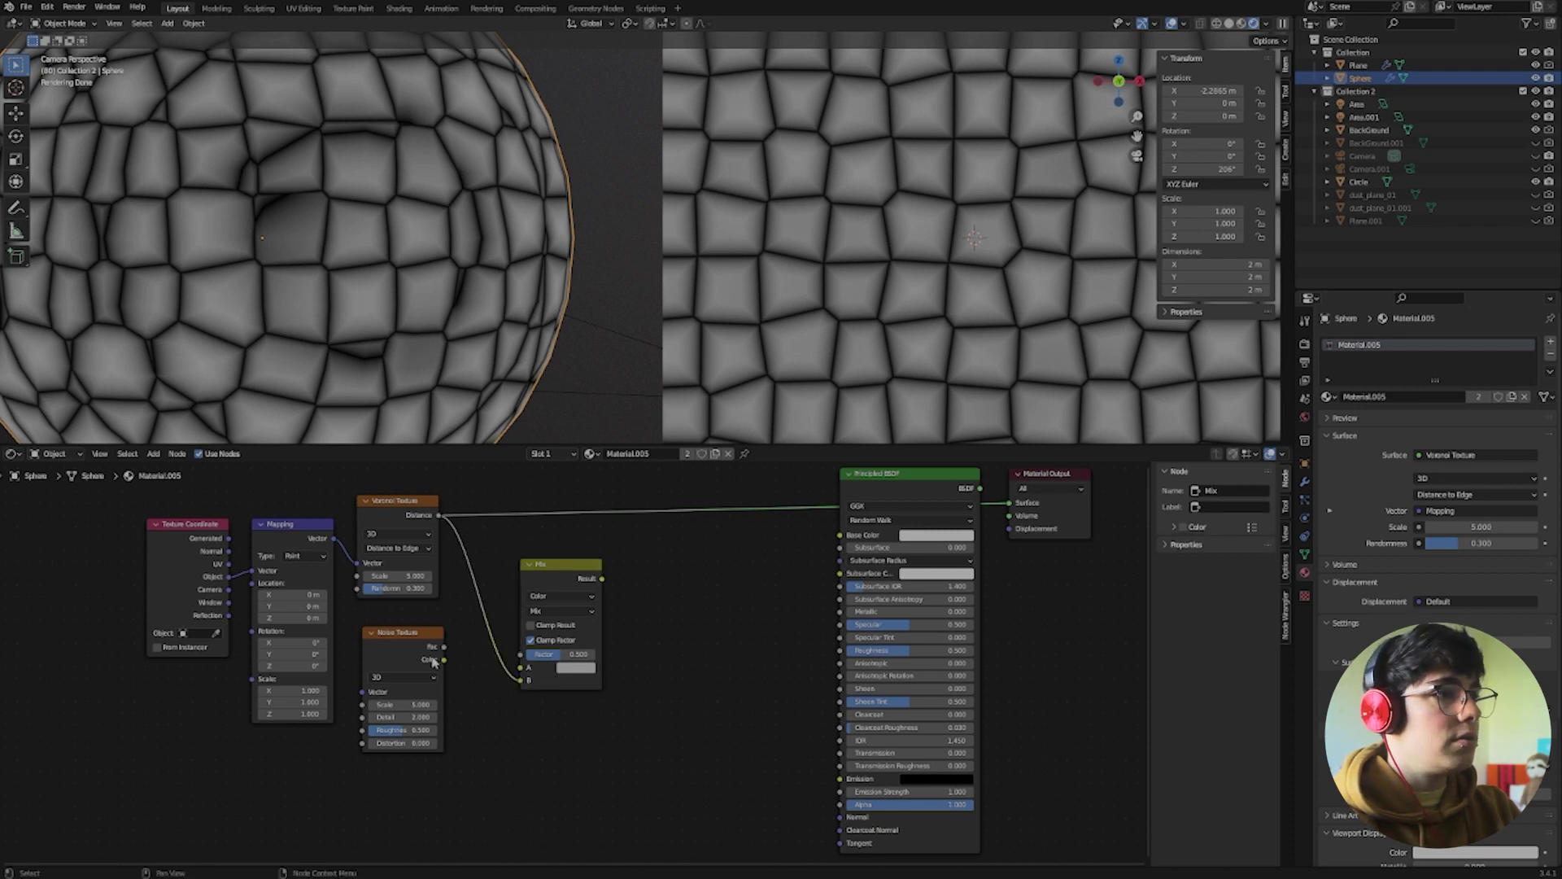
pyautogui.moveTo(444, 659); pyautogui.dragTo(559, 609)
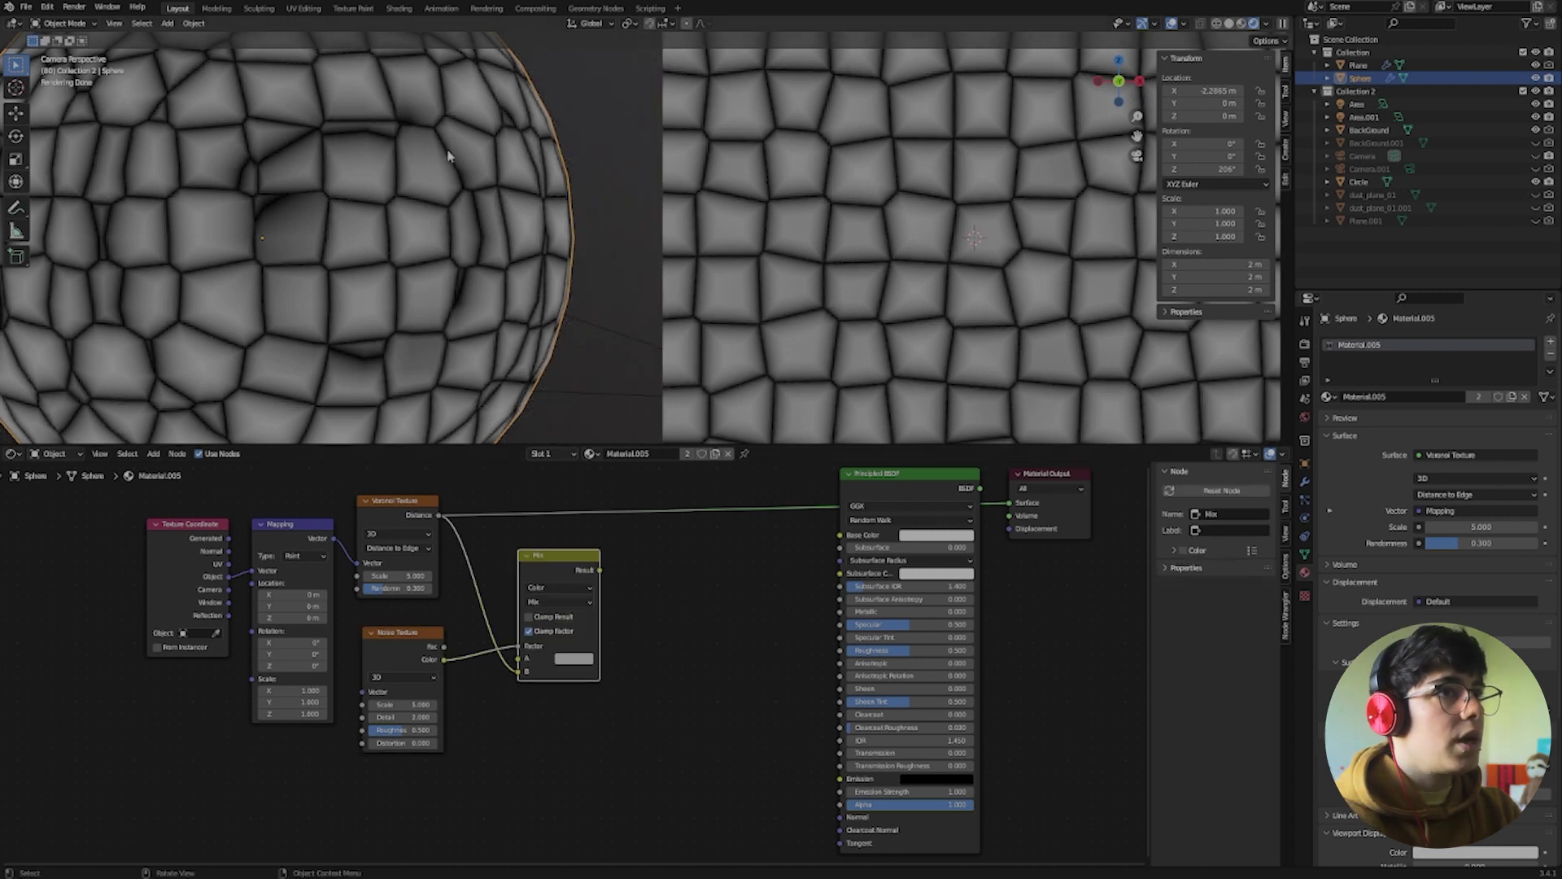
pyautogui.click(563, 558)
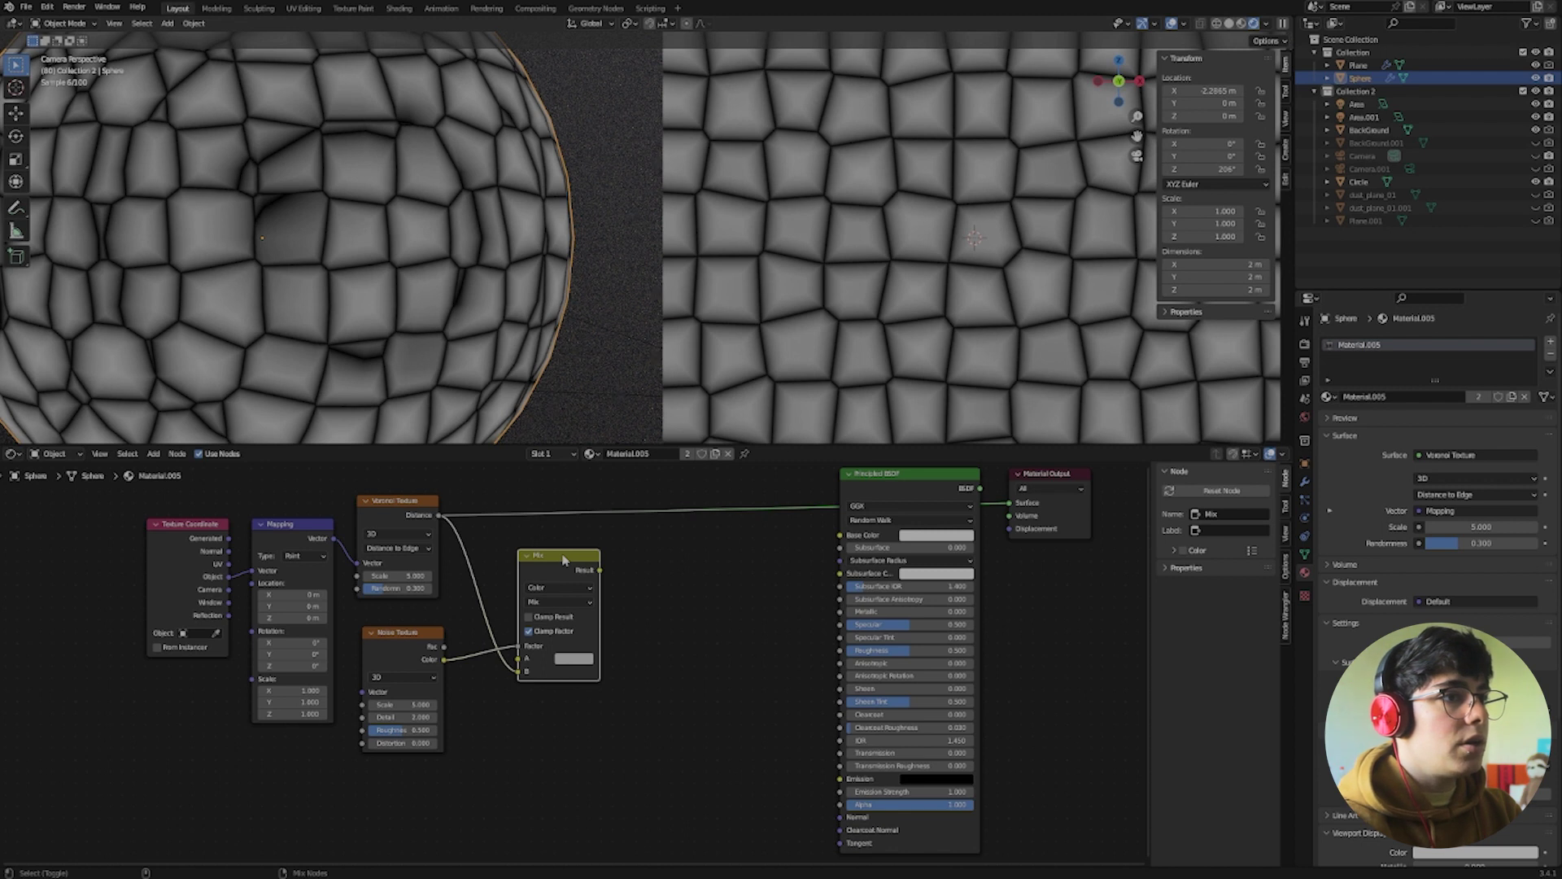
pyautogui.keyDown('ctrl'); pyautogui.keyDown('shift'); pyautogui.click(563, 560); pyautogui.keyUp('shift'); pyautogui.keyUp('ctrl')
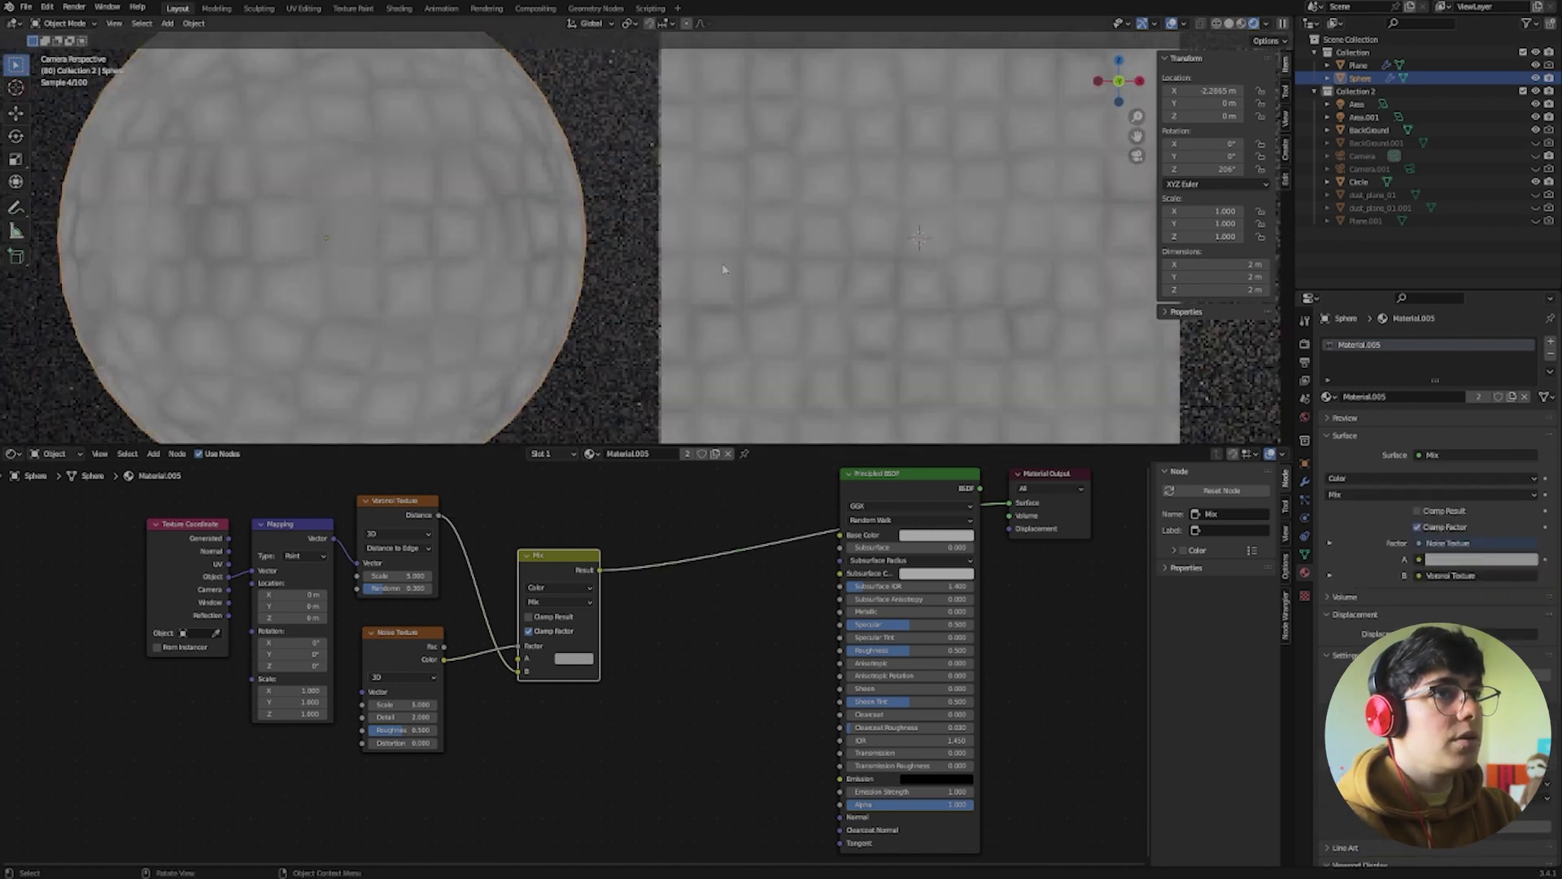
# Set the Mix node's blending mode to Darken
pyautogui.scroll(1, 544, 710)
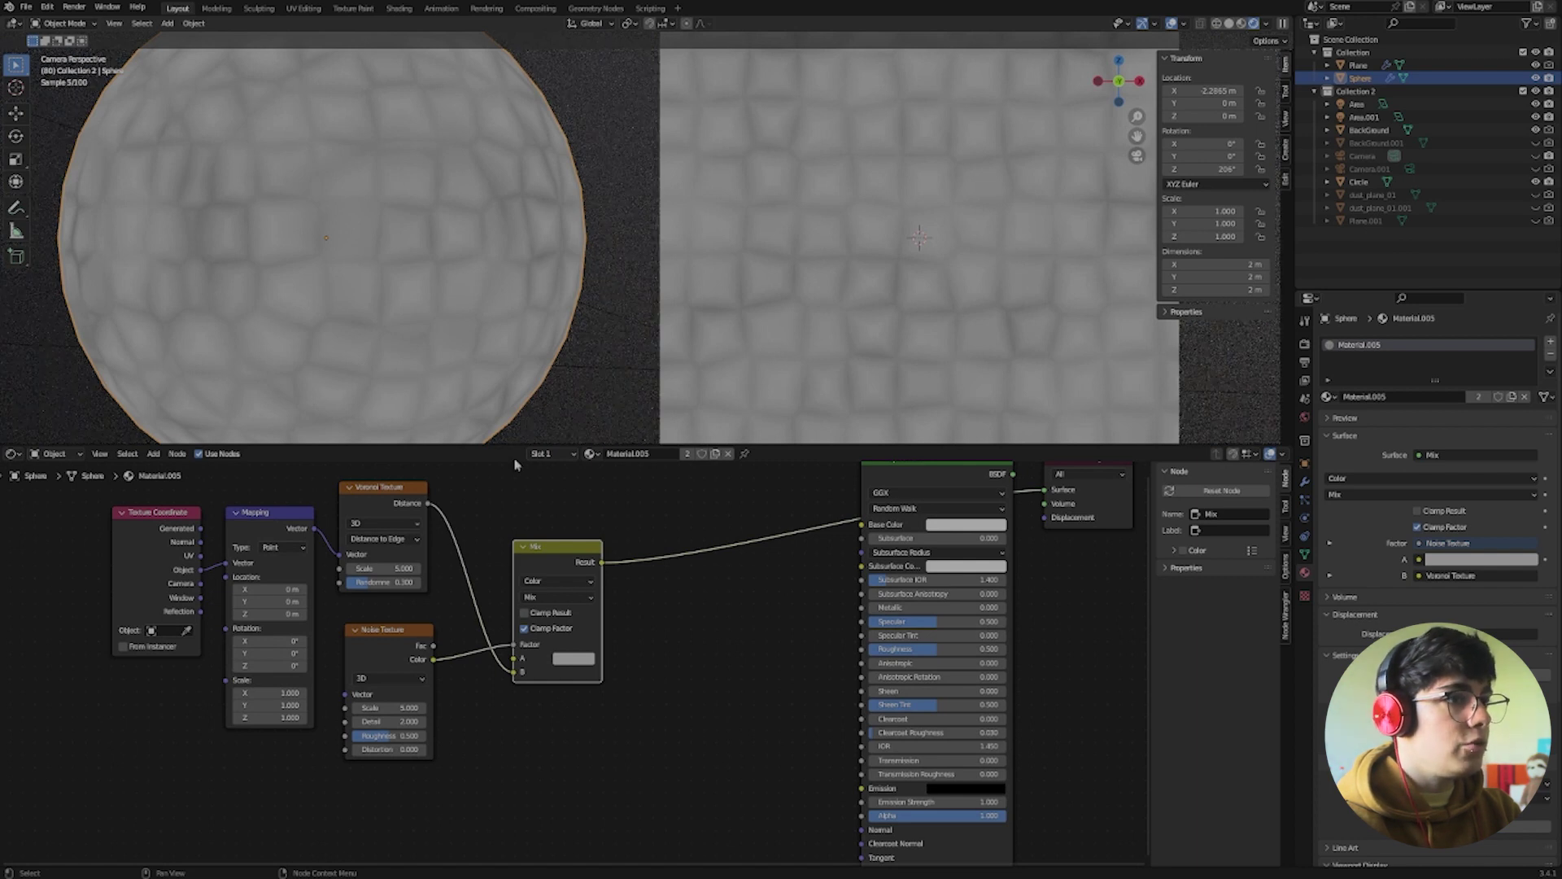
pyautogui.click(530, 596)
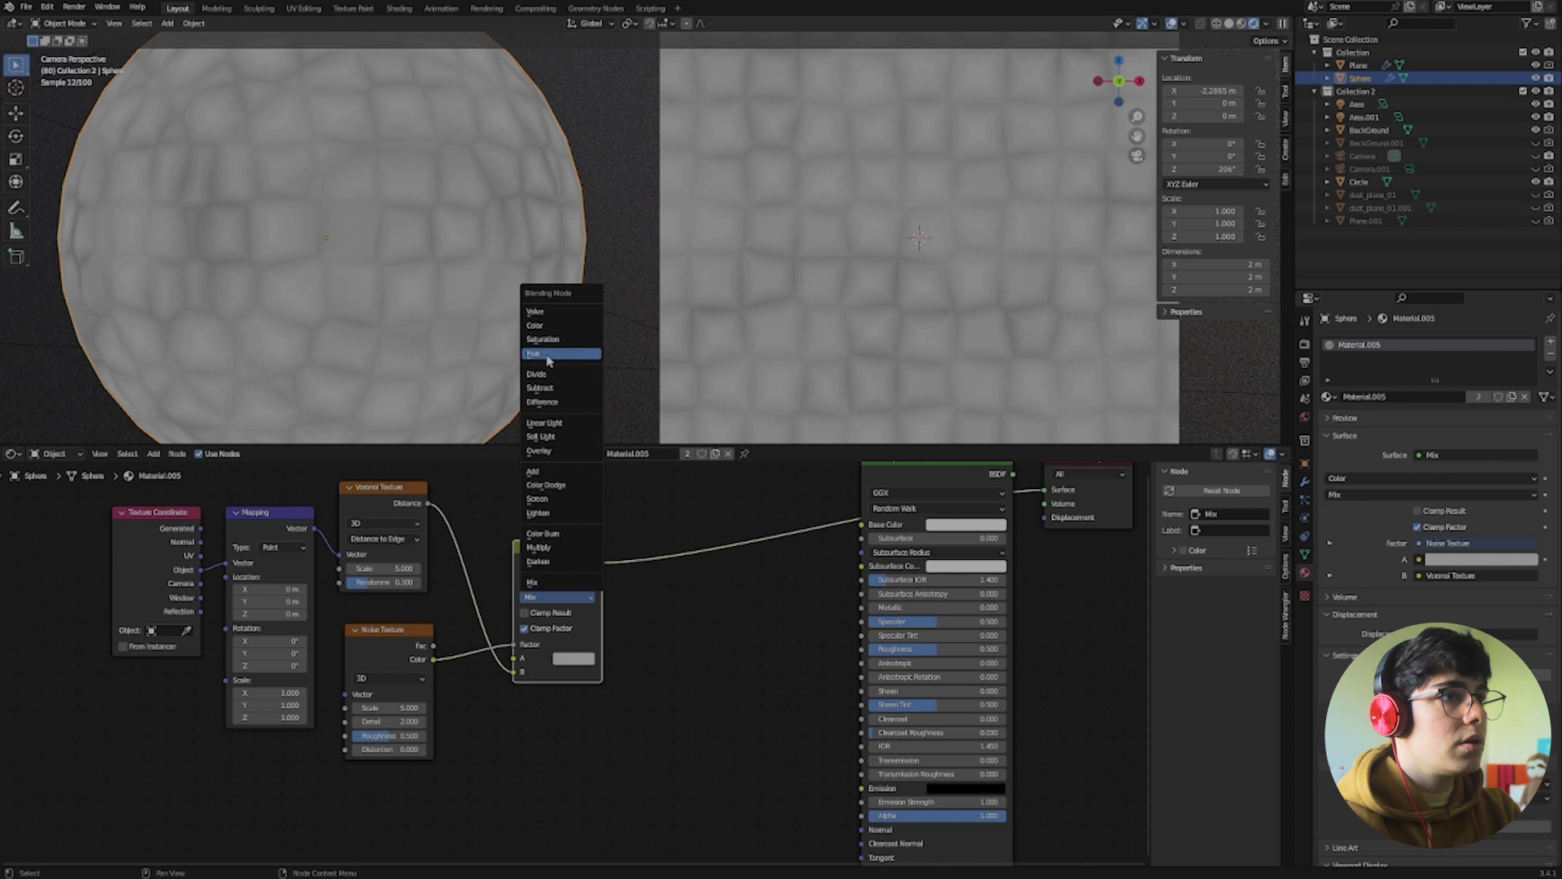
pyautogui.click(544, 563)
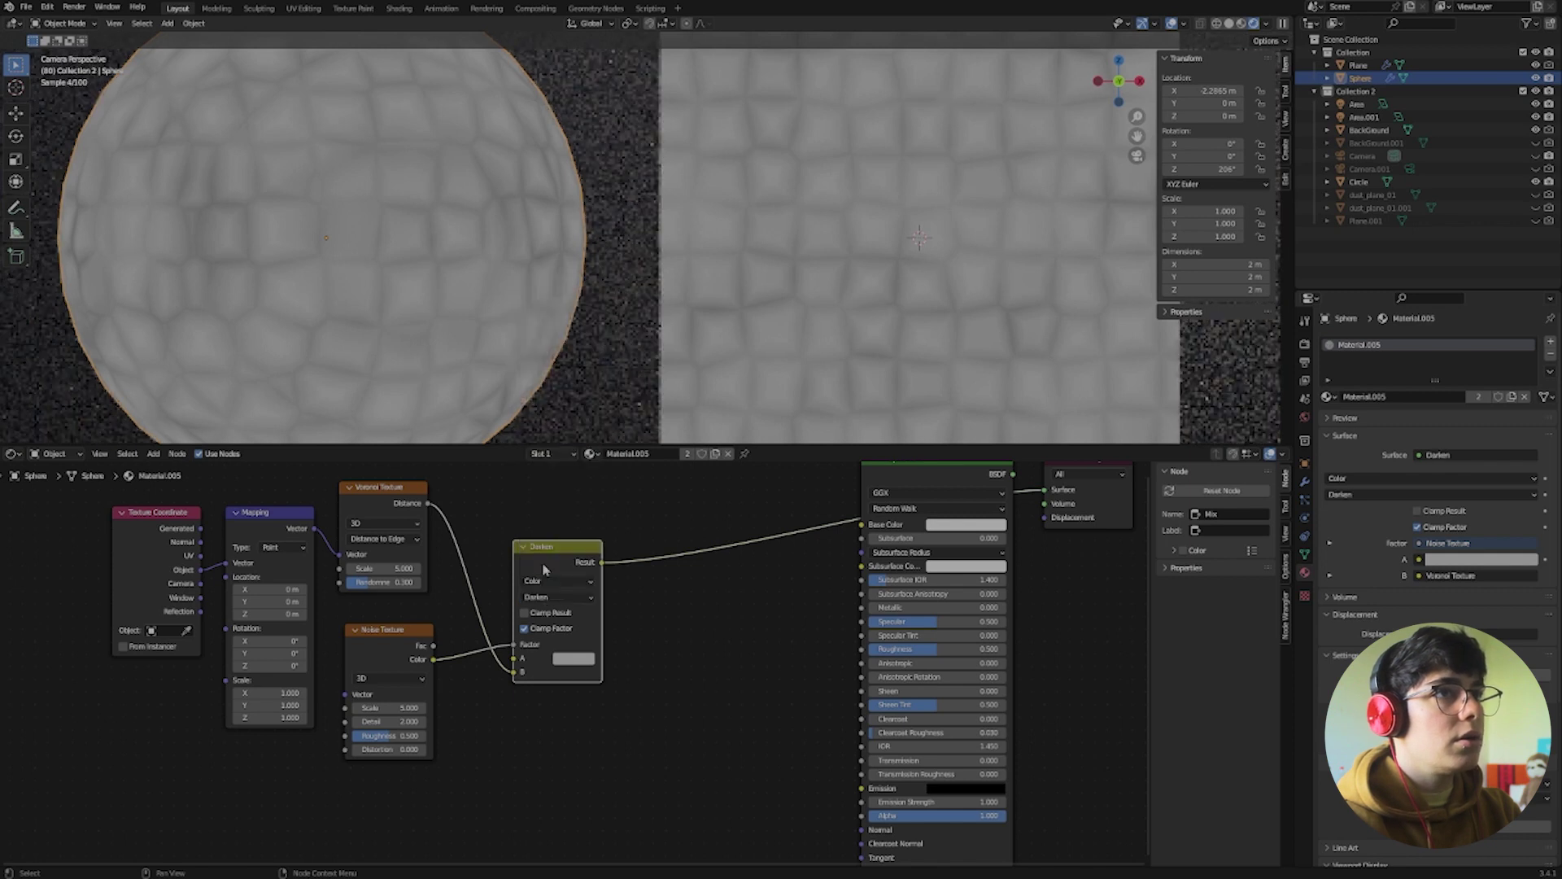
# Add a ColorRamp node and insert it into the link leaving the Darken mix node's result
pyautogui.moveTo(702, 617); pyautogui.dragTo(579, 651, button='middle')
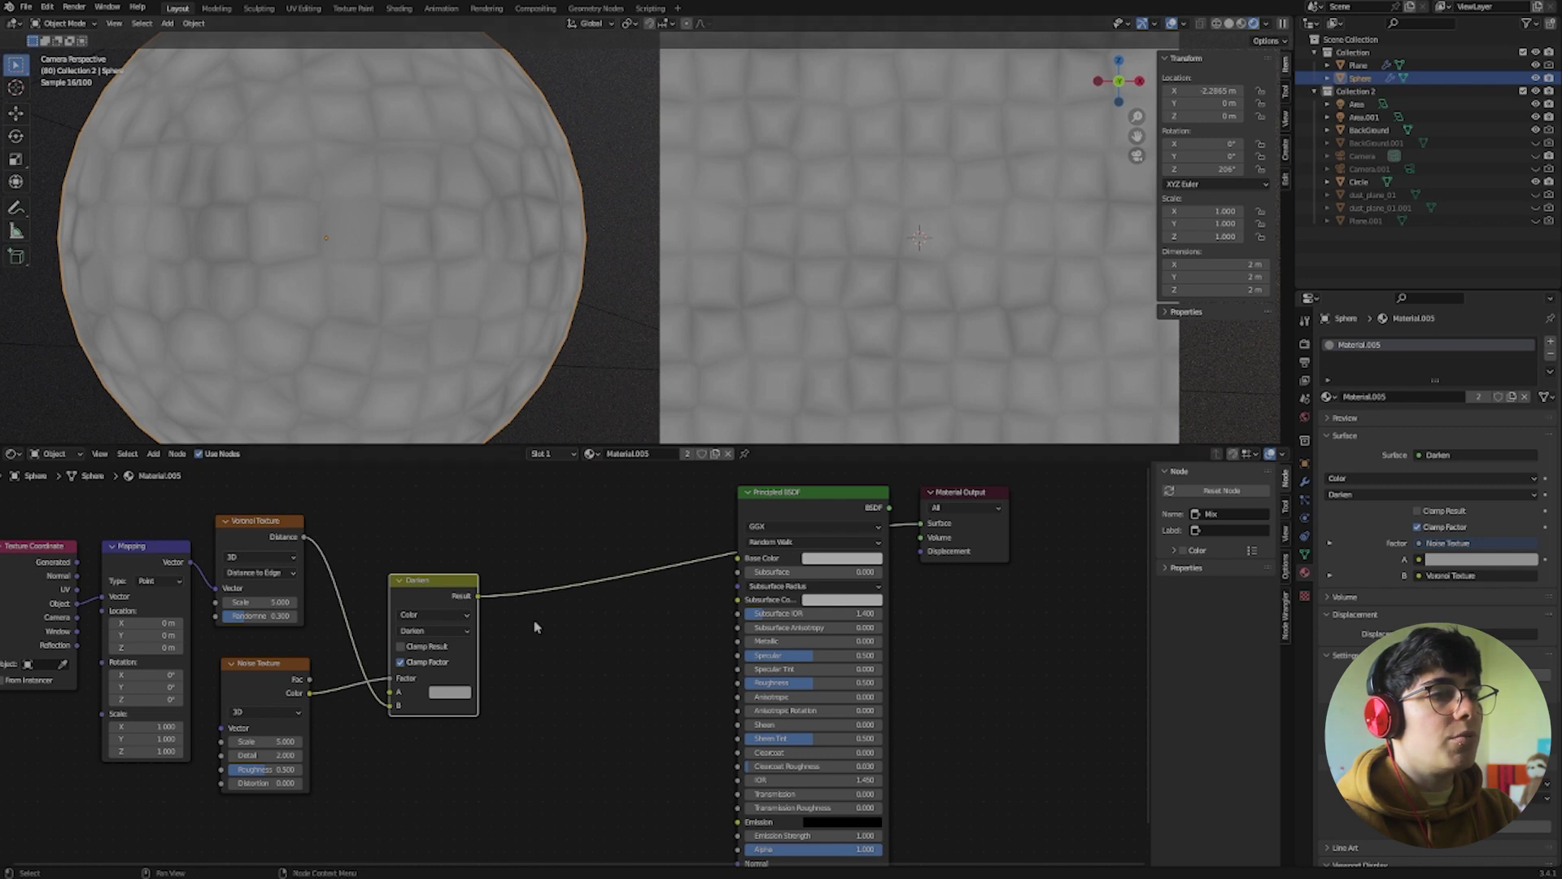
pyautogui.click(530, 677)
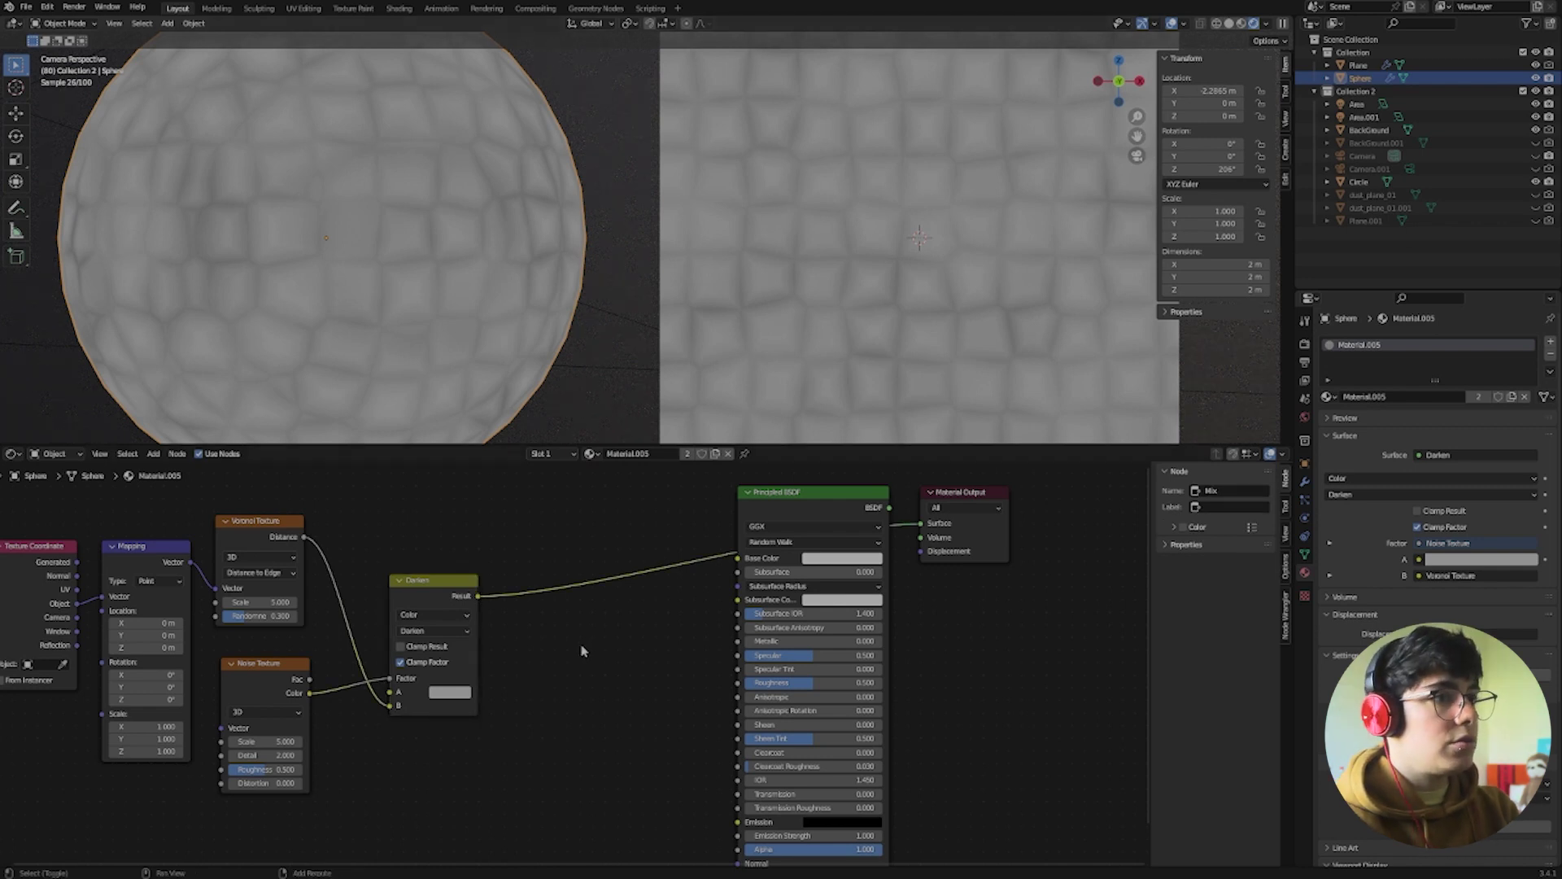
pyautogui.hotkey('shift', 'a')
pyautogui.press('s')
pyautogui.write('color')
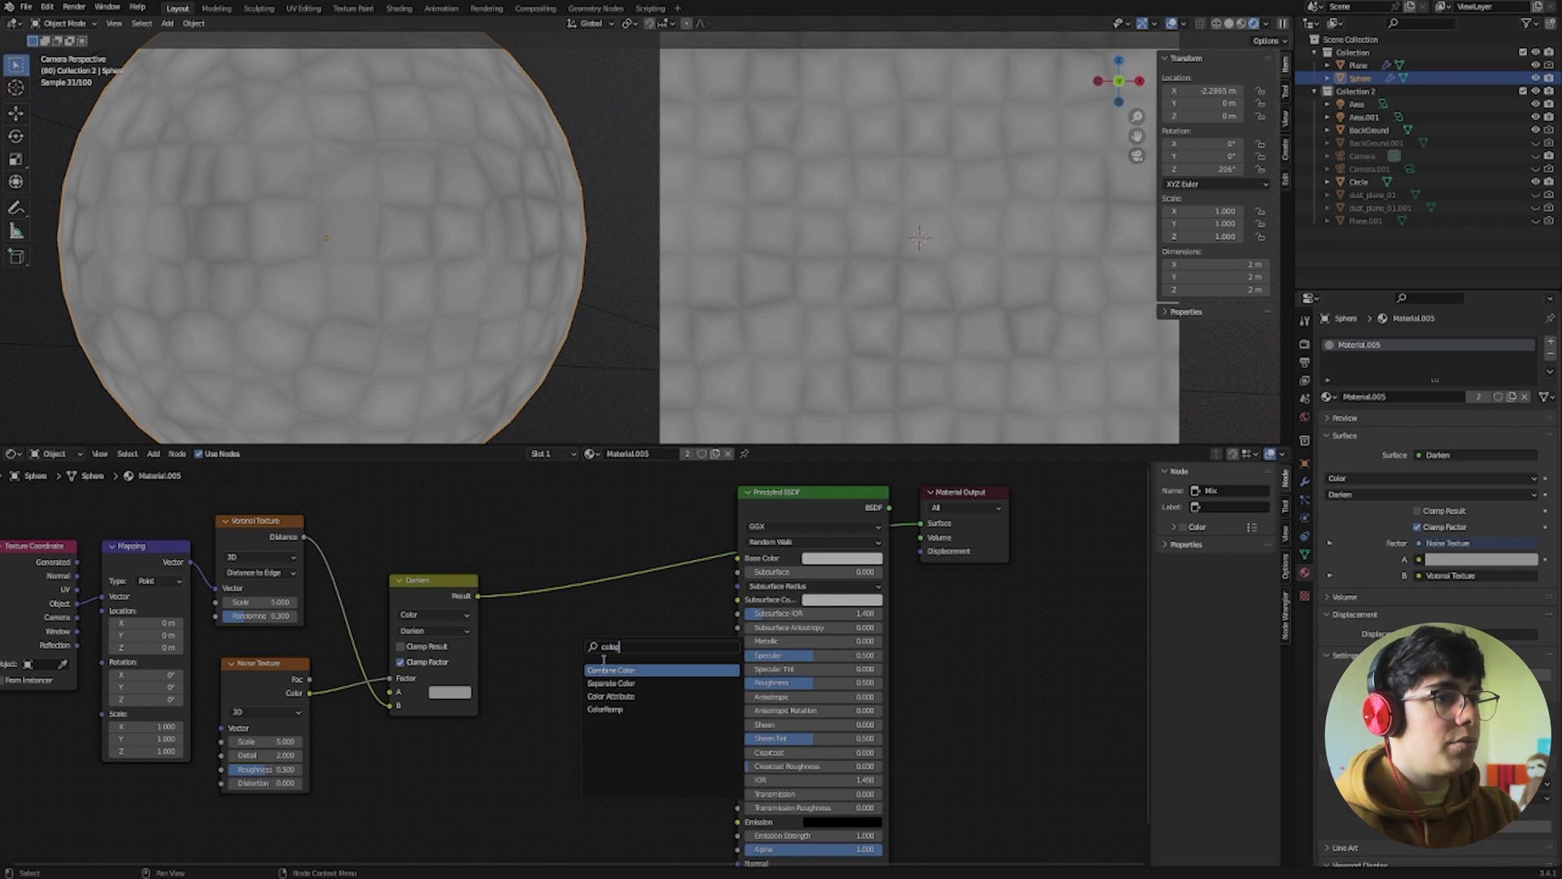
pyautogui.press('BackSpace')
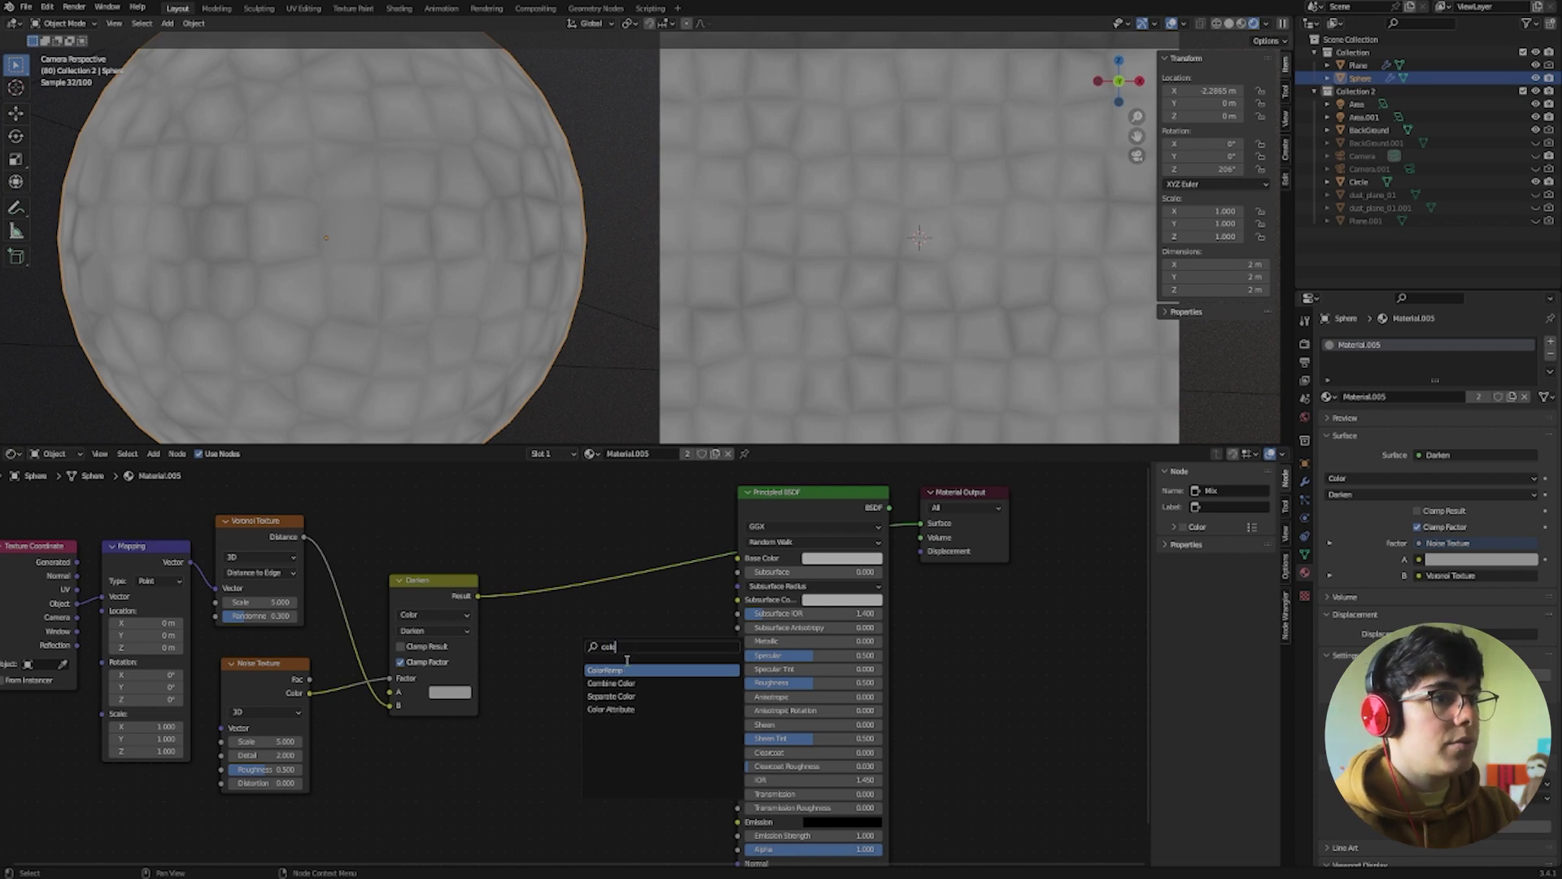
pyautogui.press('Return')
pyautogui.click(520, 491)
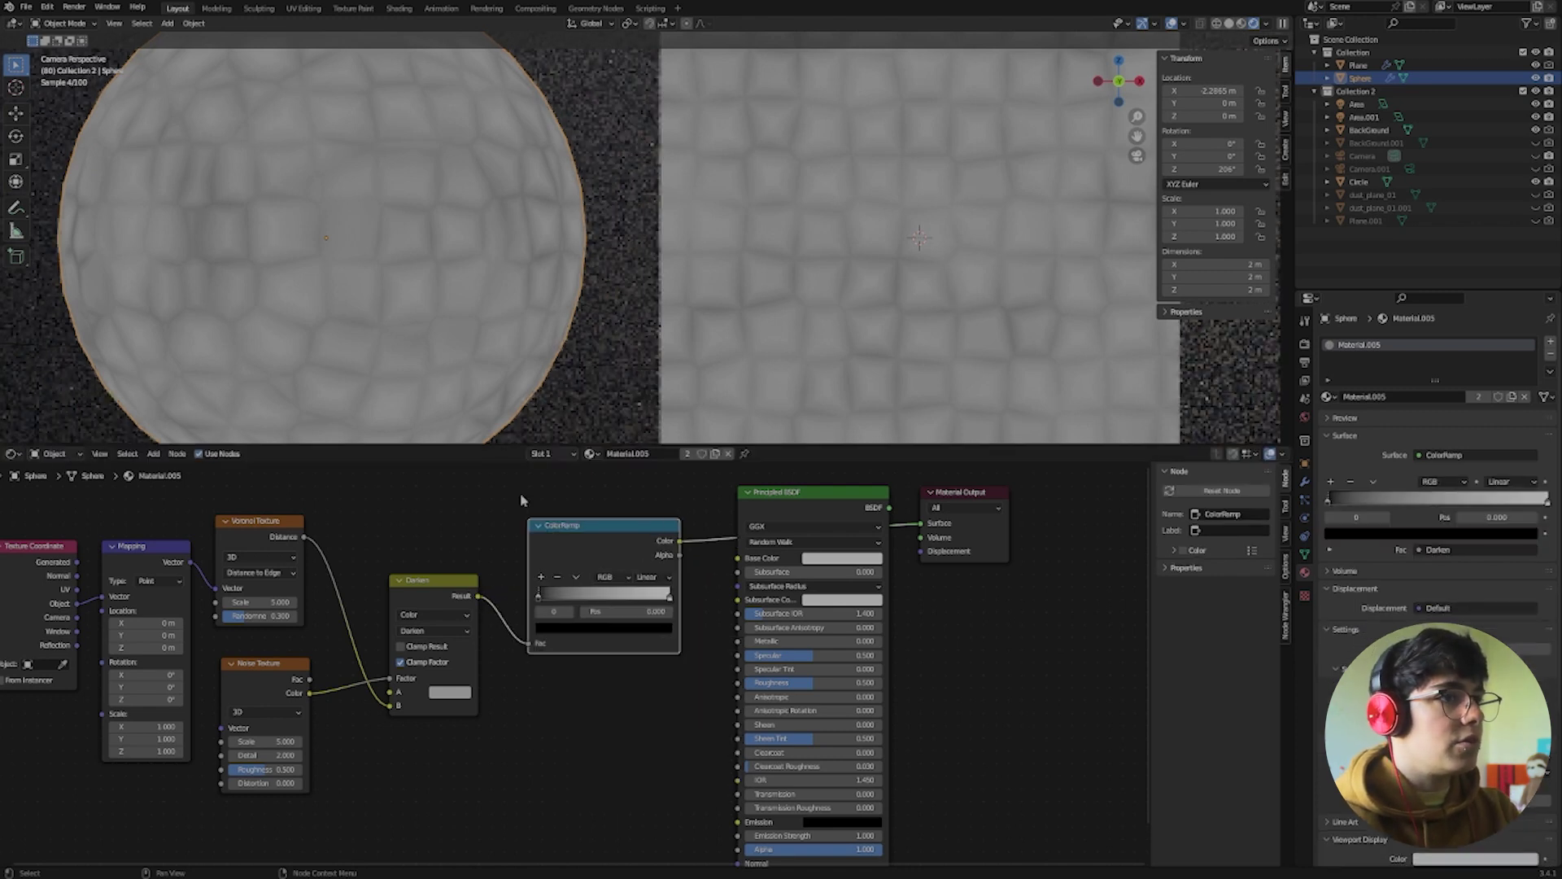
# Increase the ColorRamp's contrast by moving the black stop inward and the light stop to position 0.364
pyautogui.scroll(1, 592, 667)
pyautogui.moveTo(531, 582); pyautogui.dragTo(581, 583)
pyautogui.moveTo(696, 580); pyautogui.dragTo(579, 595)
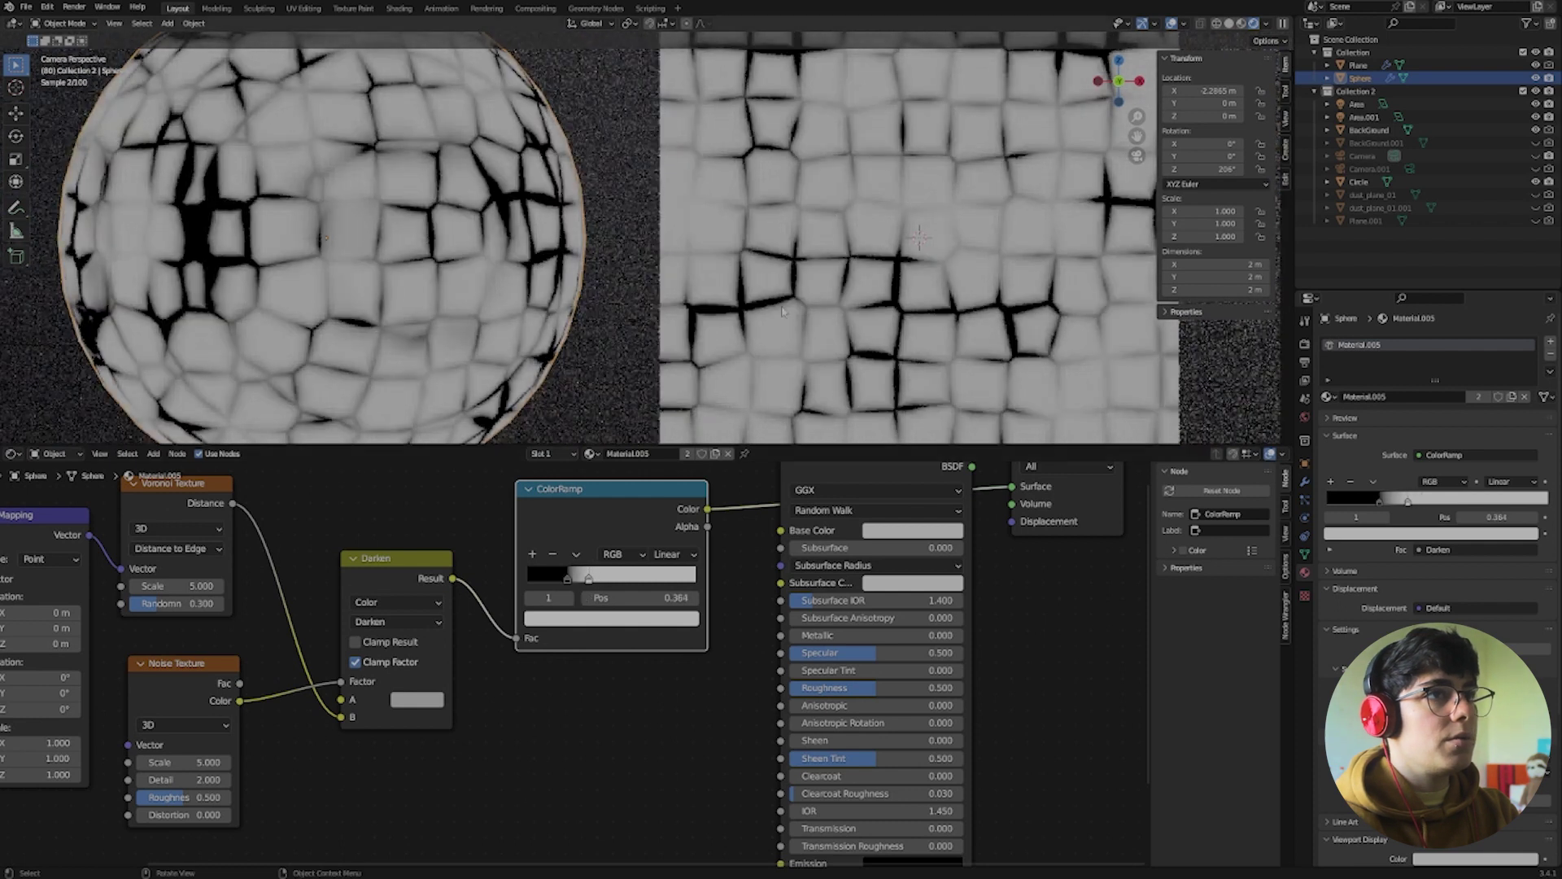
# Set the Noise Texture's scale to about 12.9 and detail to 15, and move the ColorRamp's light stop to position 0.414
pyautogui.scroll(3, 796, 257)
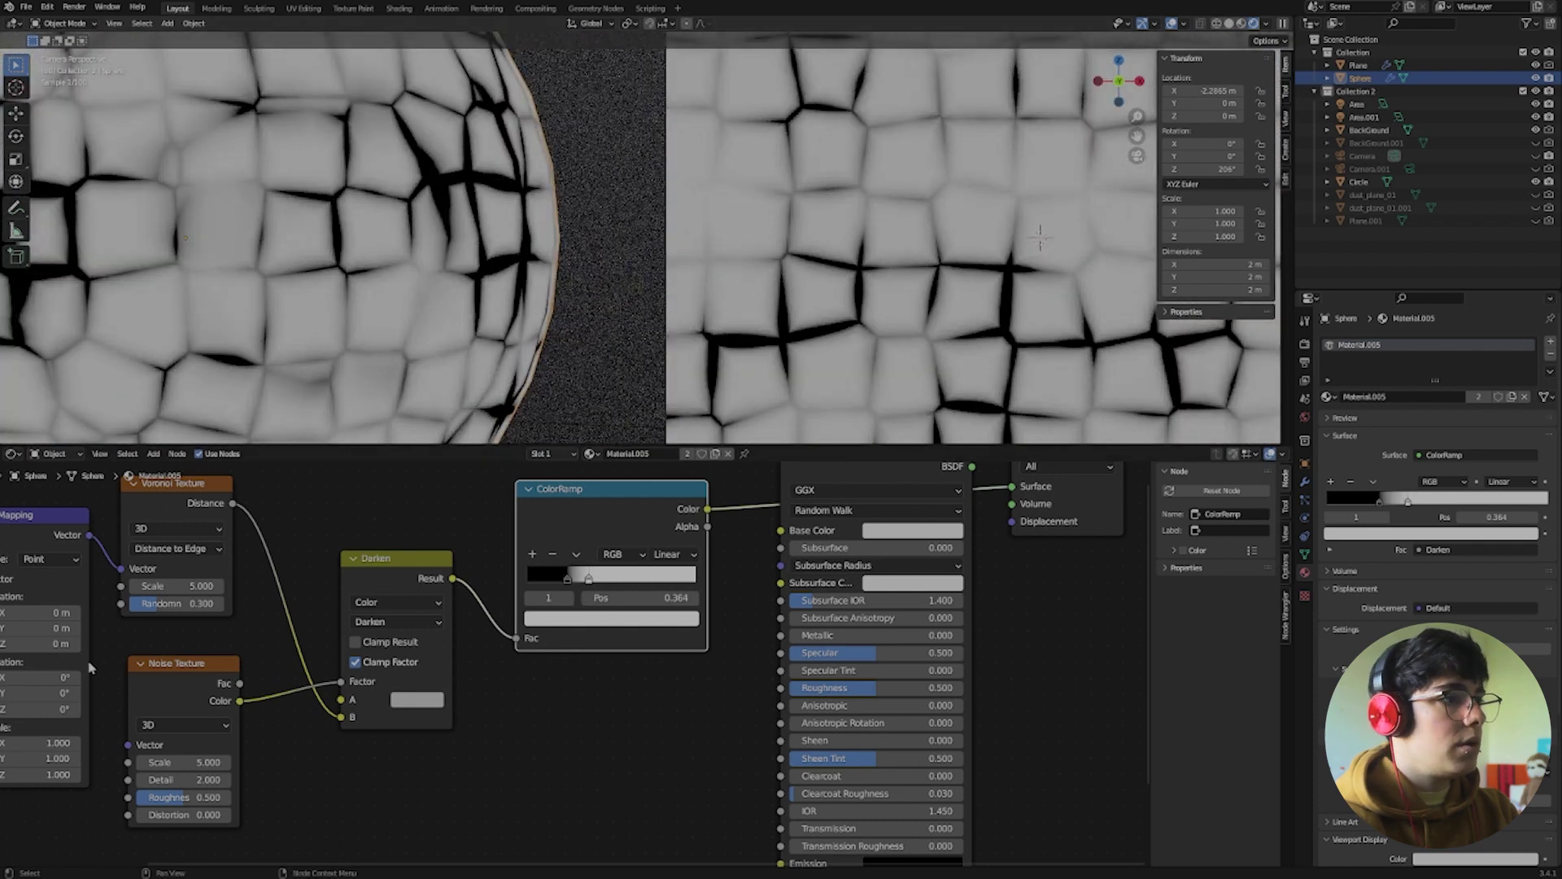
pyautogui.scroll(1, 273, 797)
pyautogui.moveTo(199, 799); pyautogui.dragTo(230, 743, button='middle')
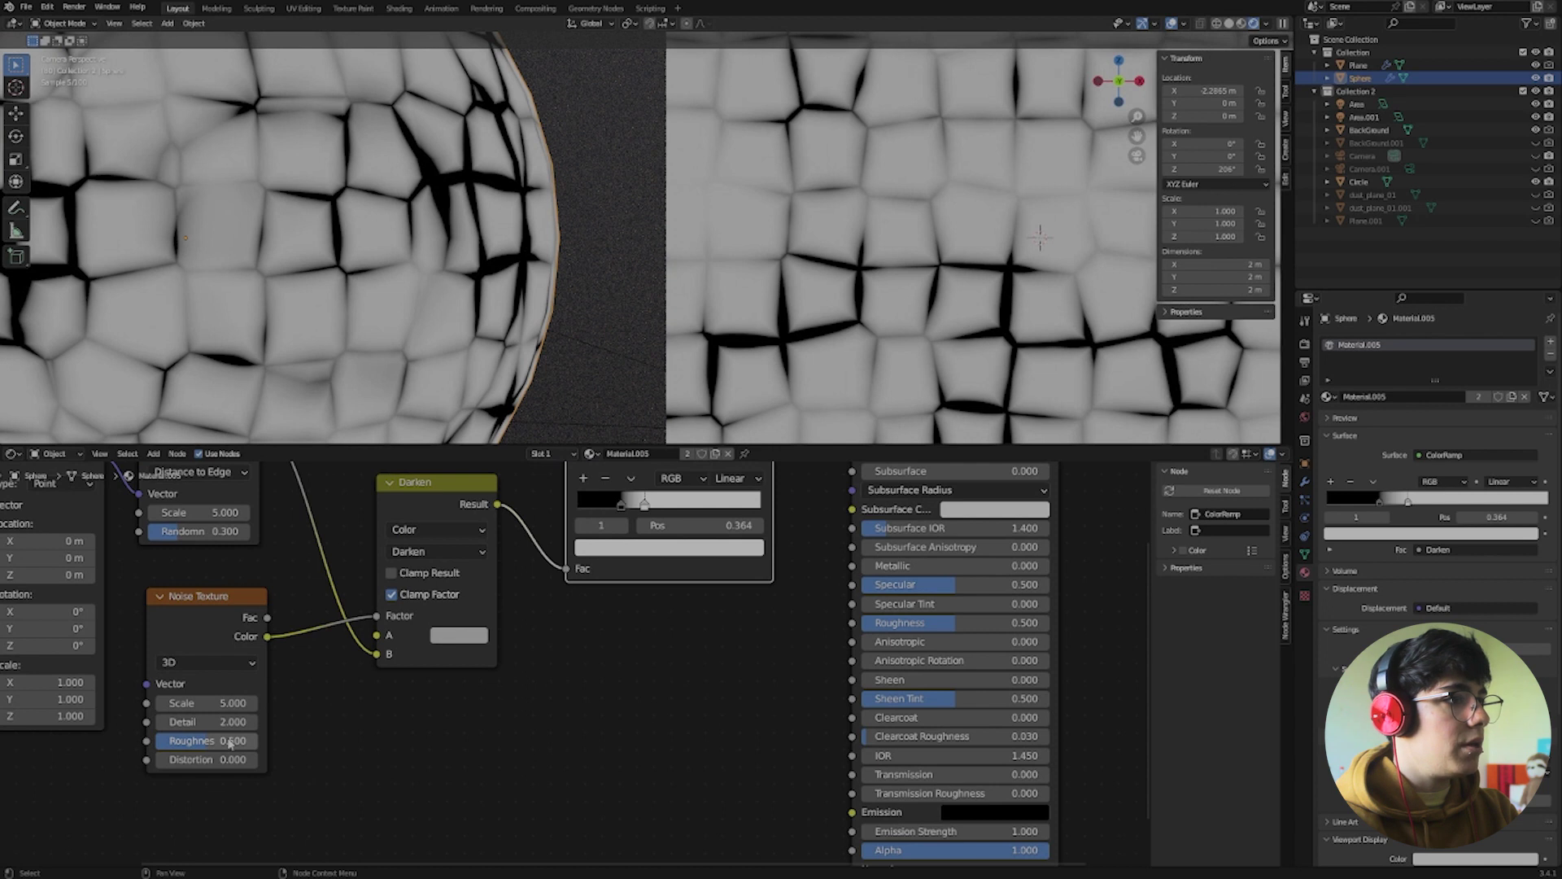
pyautogui.moveTo(360, 709); pyautogui.dragTo(411, 709)
pyautogui.moveTo(207, 702); pyautogui.dragTo(260, 702)
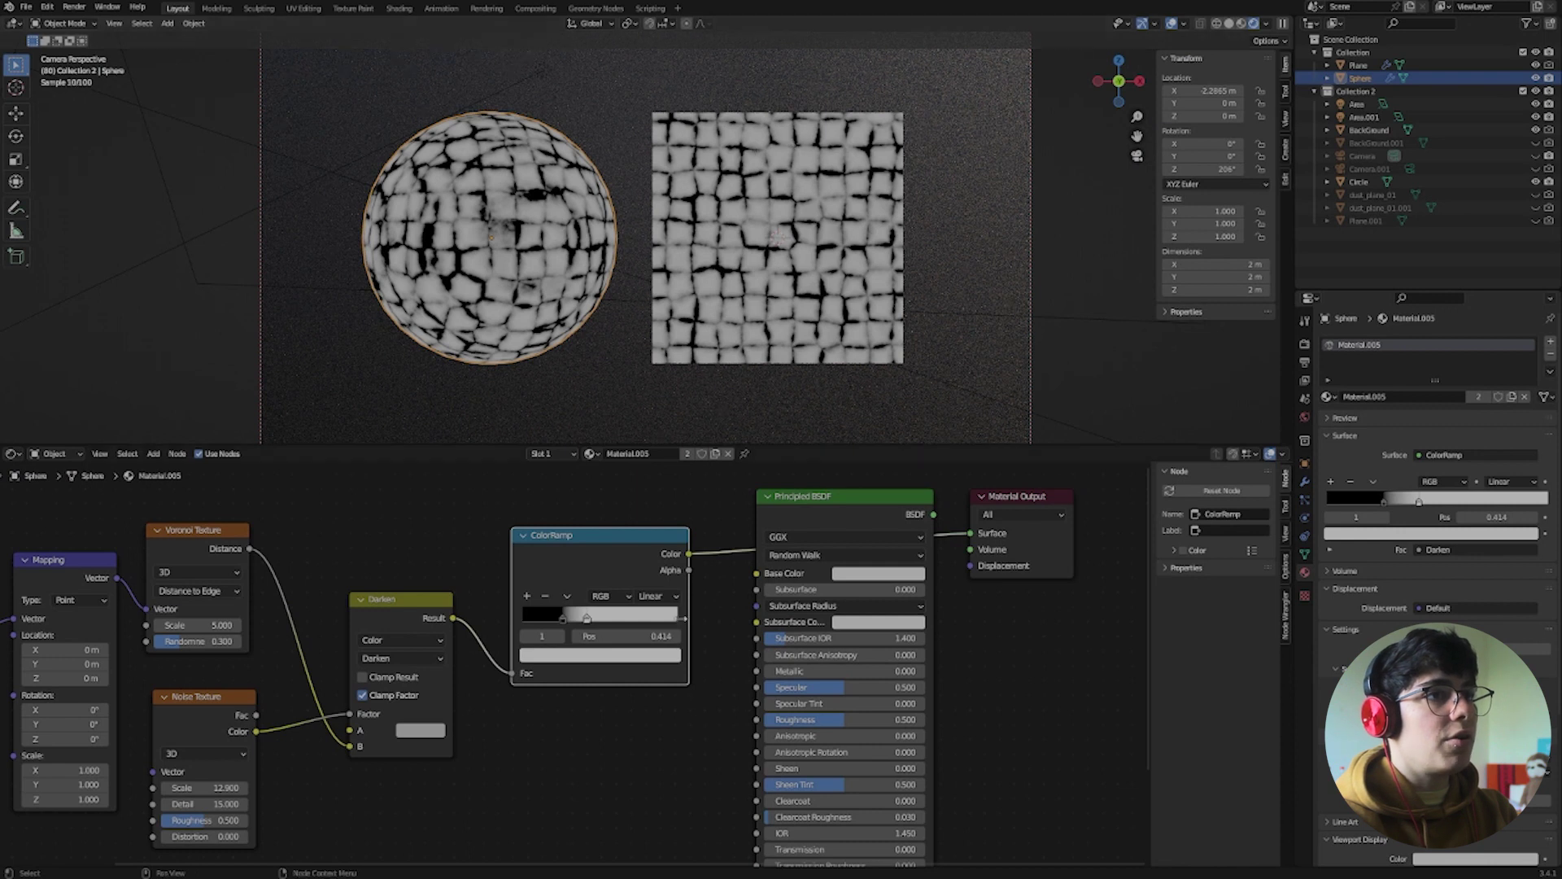
# Move the Material Output farther from the ColorRamp, and place the Principled BSDF in the empty area below the texture chain
pyautogui.scroll(-2, 640, 747)
pyautogui.click(755, 553)
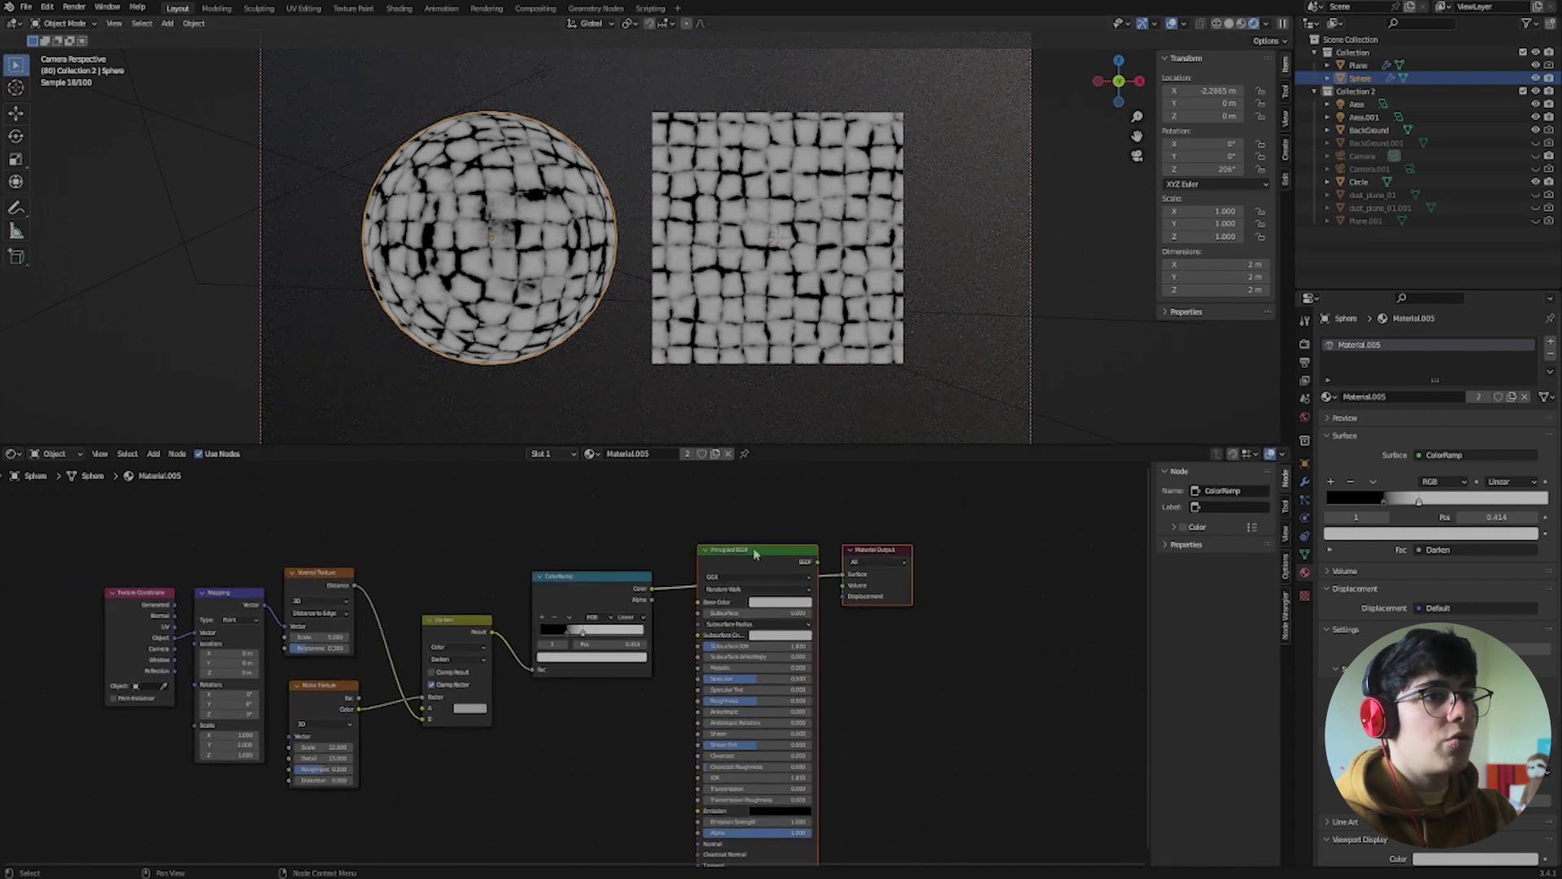
pyautogui.moveTo(755, 554); pyautogui.dragTo(879, 523)
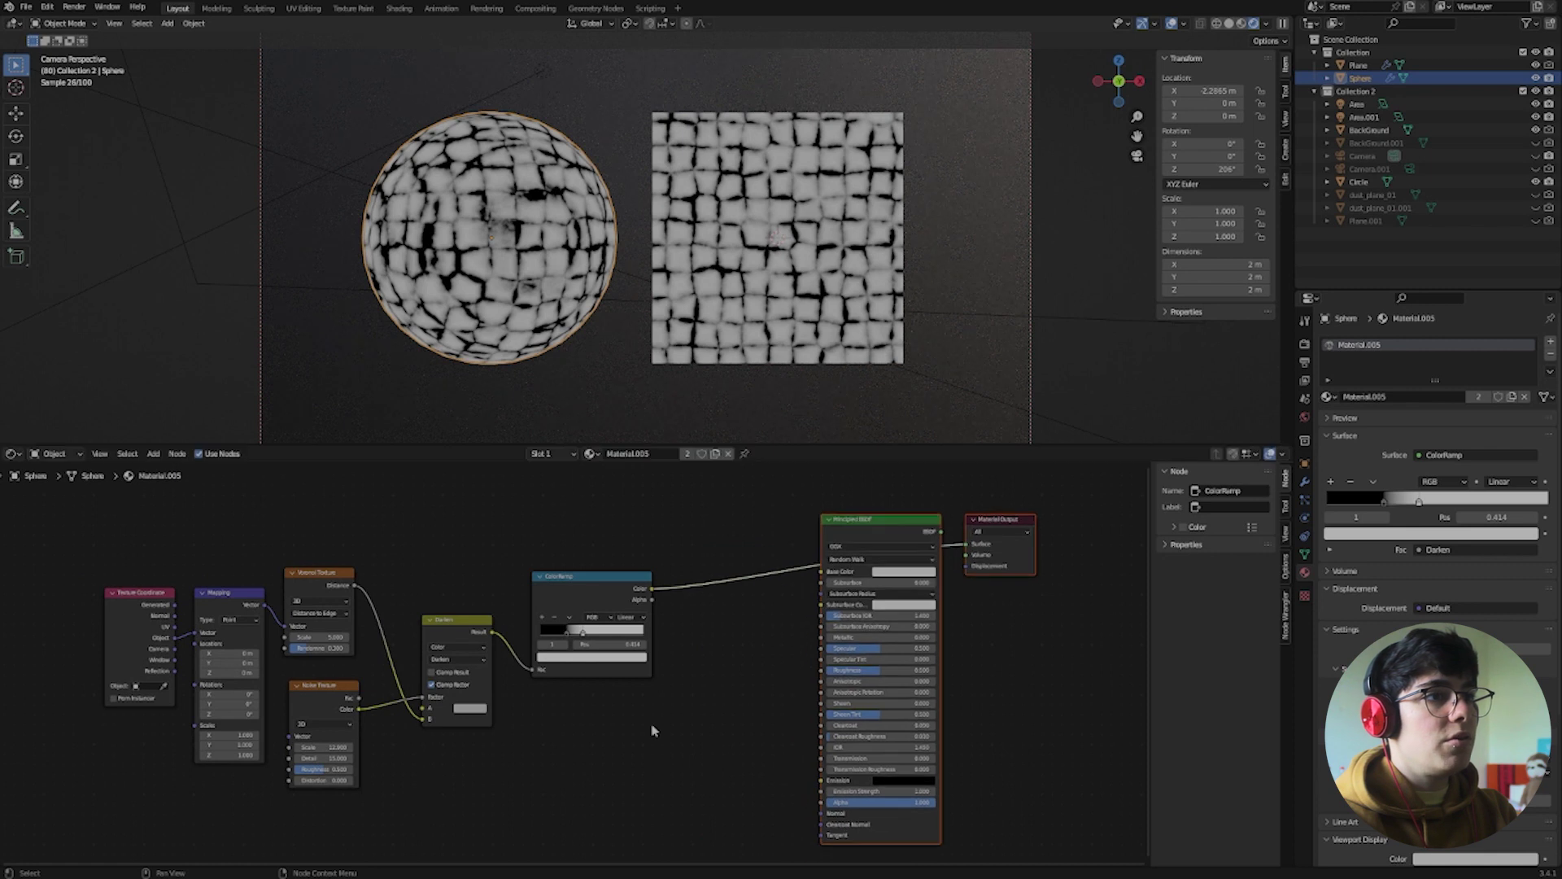
pyautogui.scroll(-2, 651, 721)
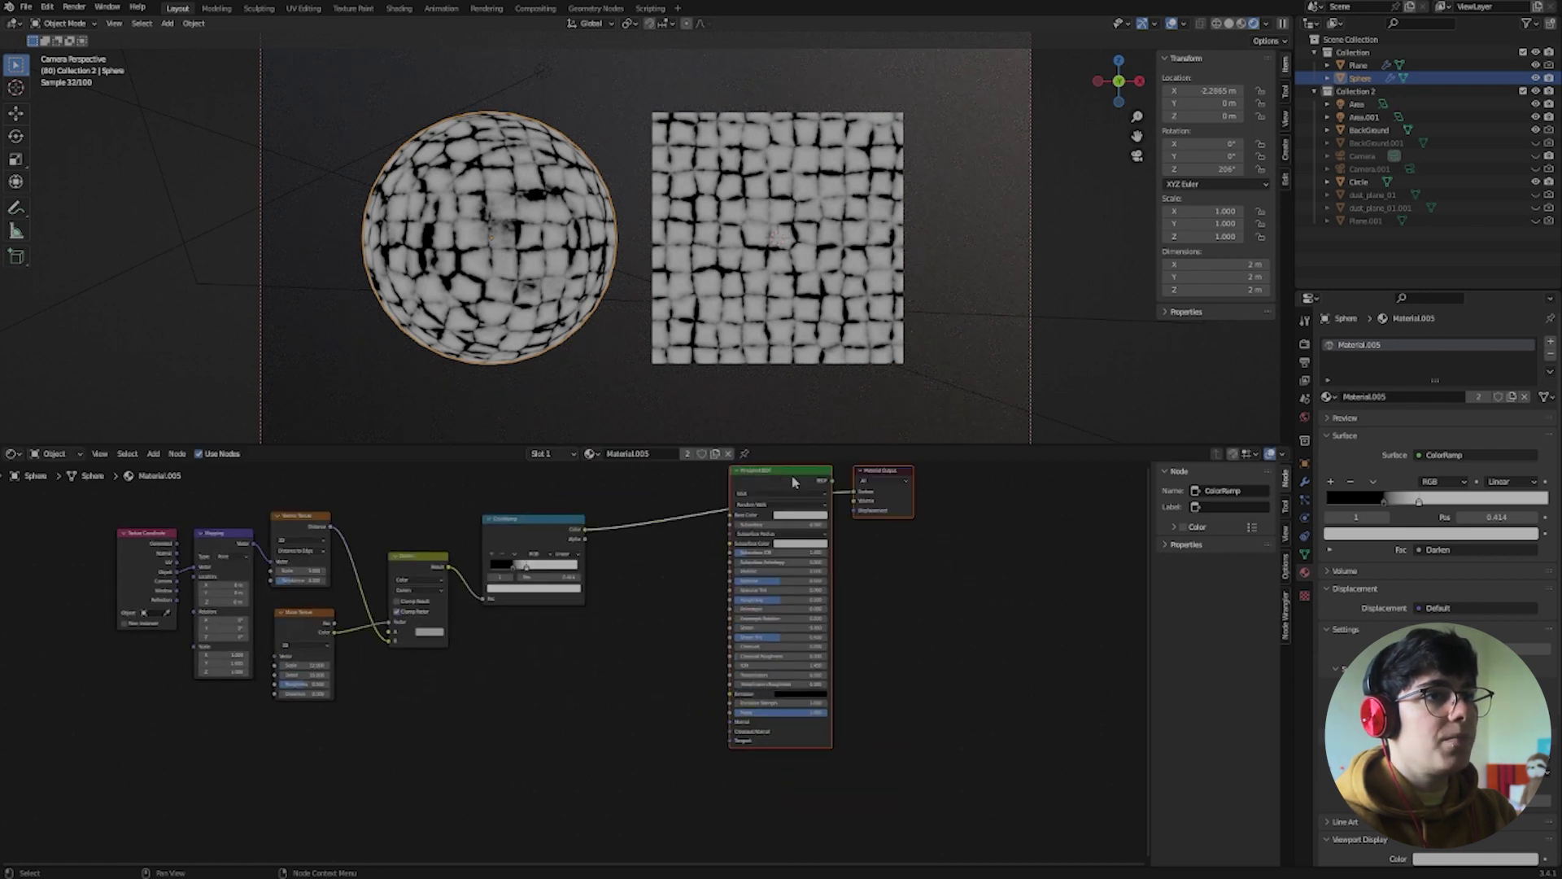
pyautogui.moveTo(793, 482); pyautogui.dragTo(765, 489)
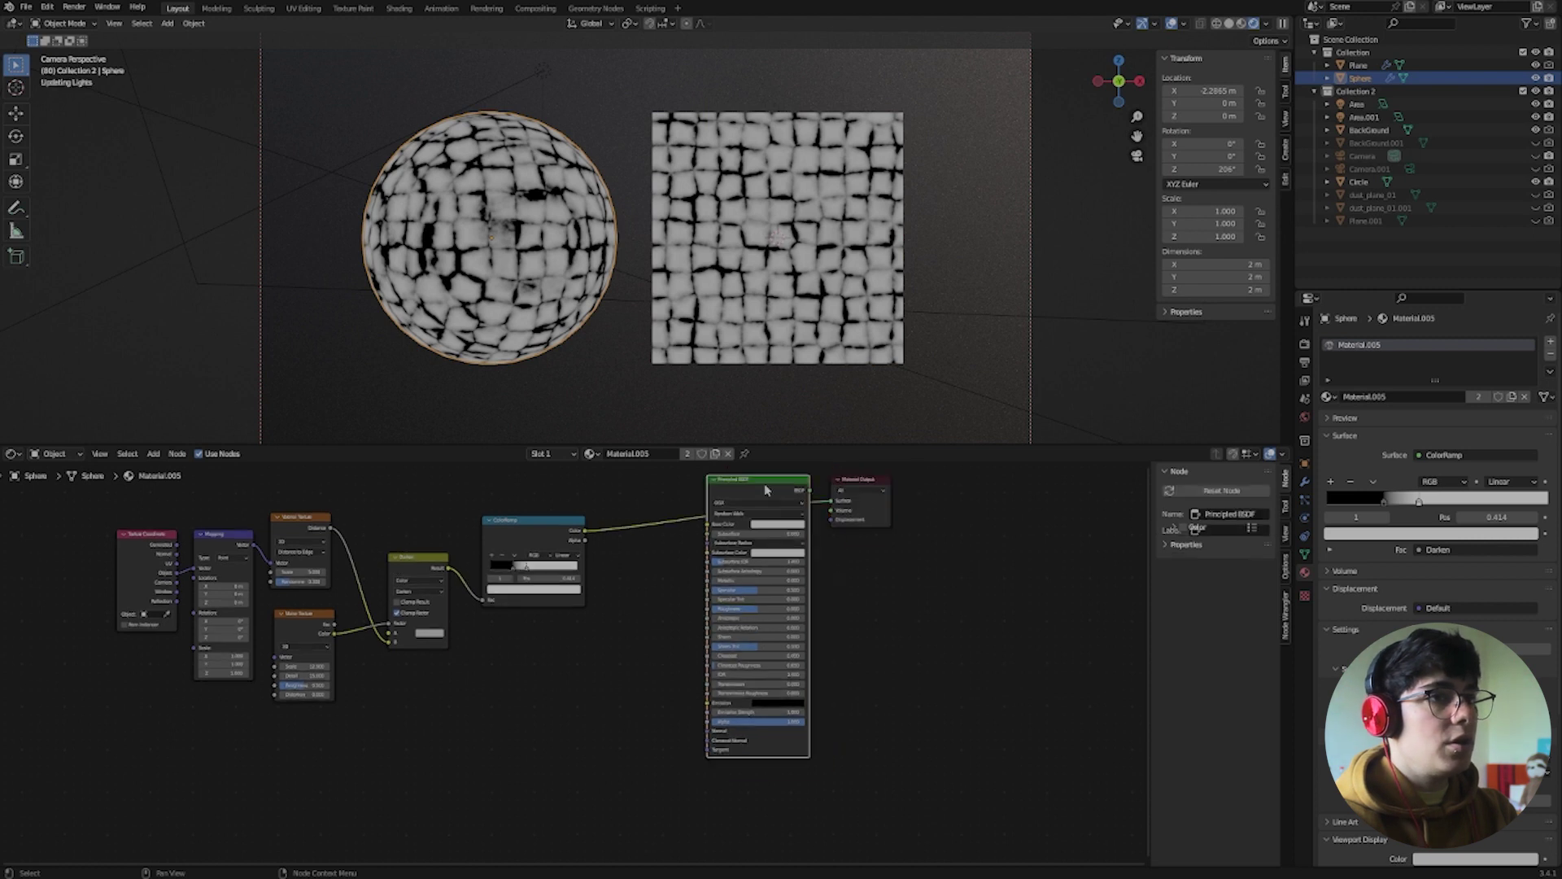
pyautogui.moveTo(586, 530); pyautogui.dragTo(835, 510)
pyautogui.moveTo(736, 485); pyautogui.dragTo(619, 619)
pyautogui.moveTo(766, 634)
pyautogui.mouseDown(button='middle')
pyautogui.moveTo(783, 585)
pyautogui.moveTo(773, 605)
pyautogui.mouseUp(button='middle')
pyautogui.moveTo(639, 597); pyautogui.dragTo(639, 511, button='middle')
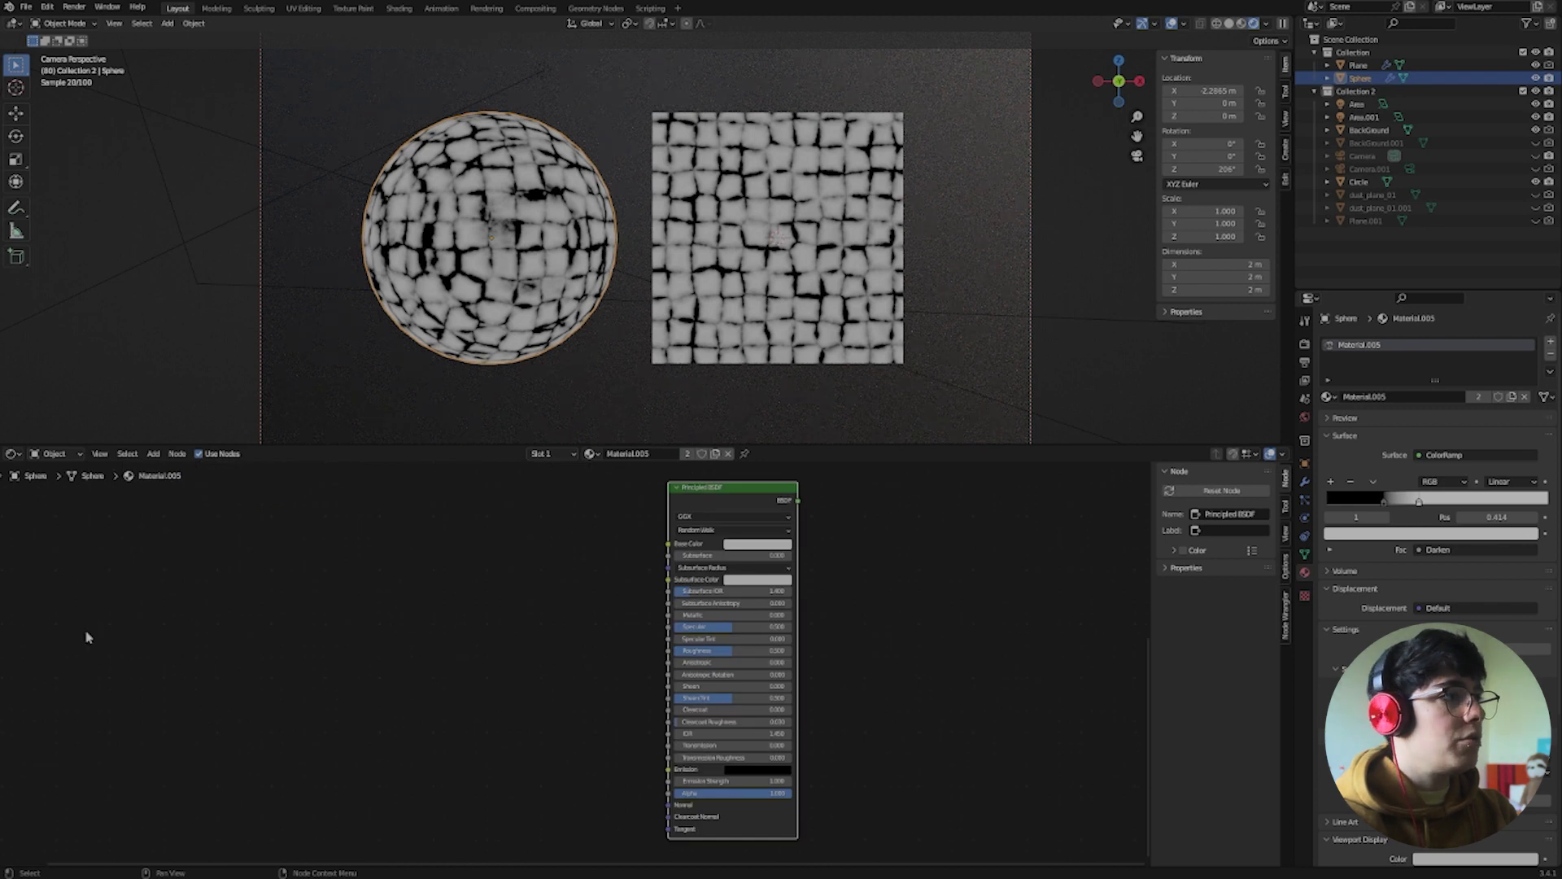
# Add a second Noise Texture node in front of the relocated Principled BSDF
pyautogui.click(444, 621)
pyautogui.write('noise')
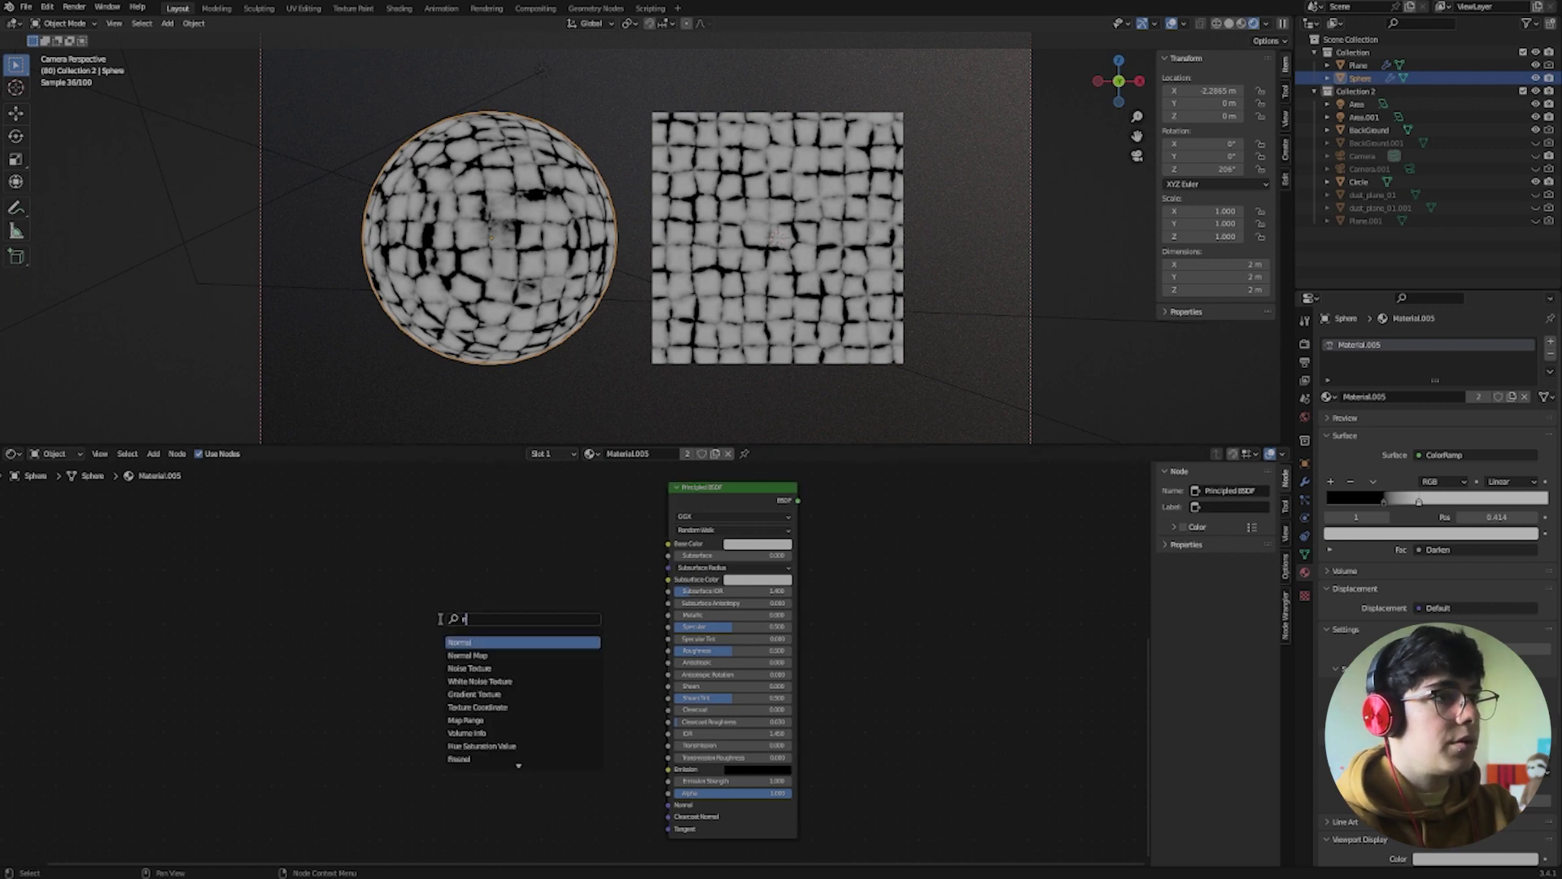
pyautogui.press('Return')
pyautogui.click(414, 564)
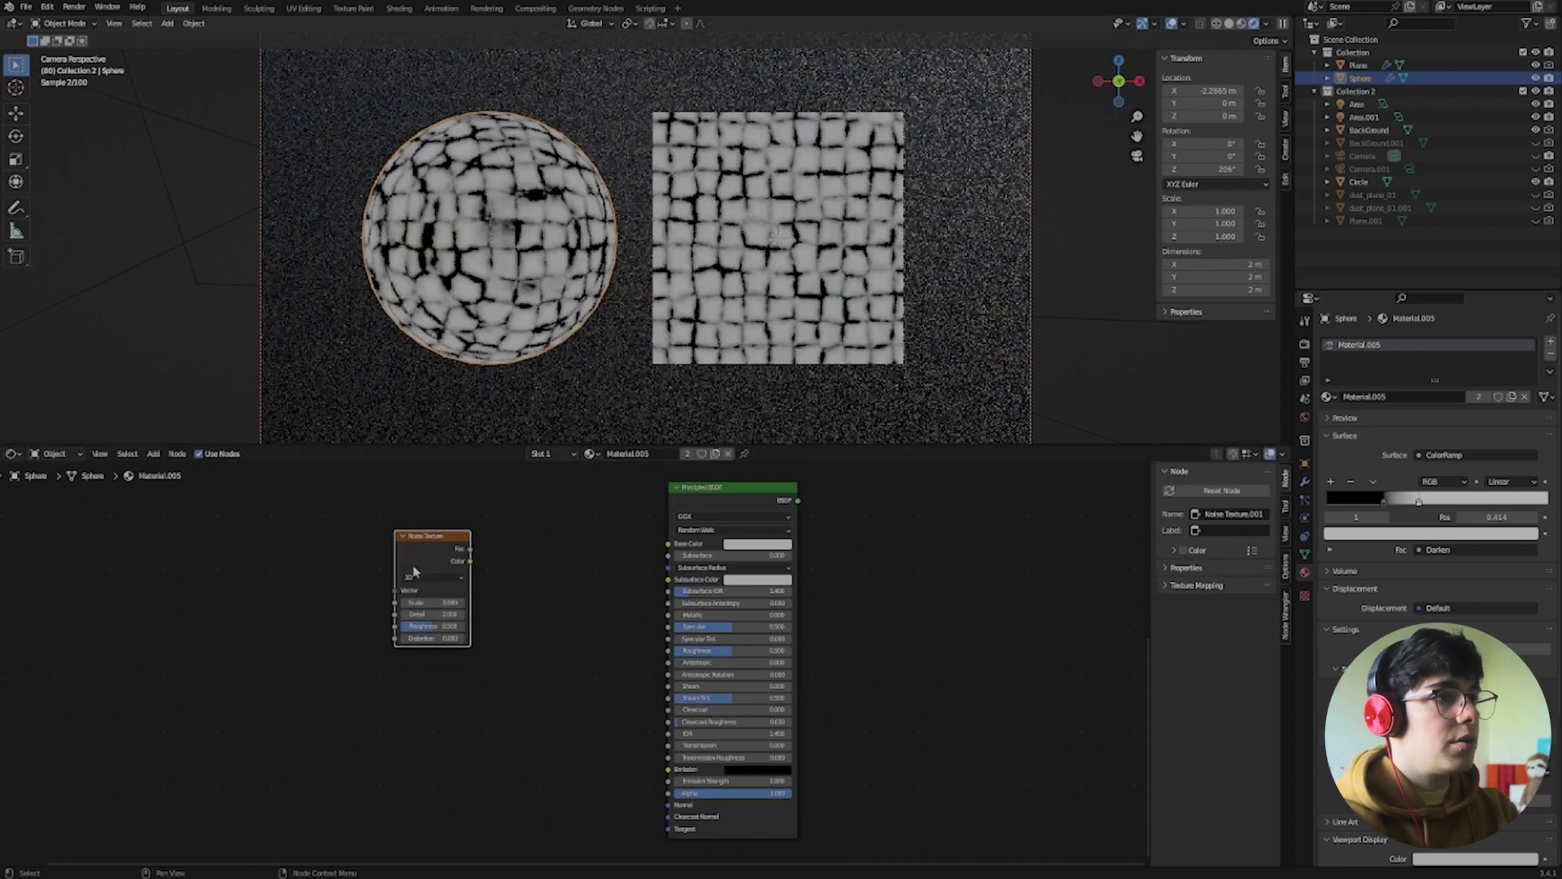
# Duplicate the Texture Coordinate and Mapping nodes and place the copies in front of the new Noise Texture
pyautogui.scroll(-3, 362, 662)
pyautogui.moveTo(362, 661); pyautogui.dragTo(377, 677, button='middle')
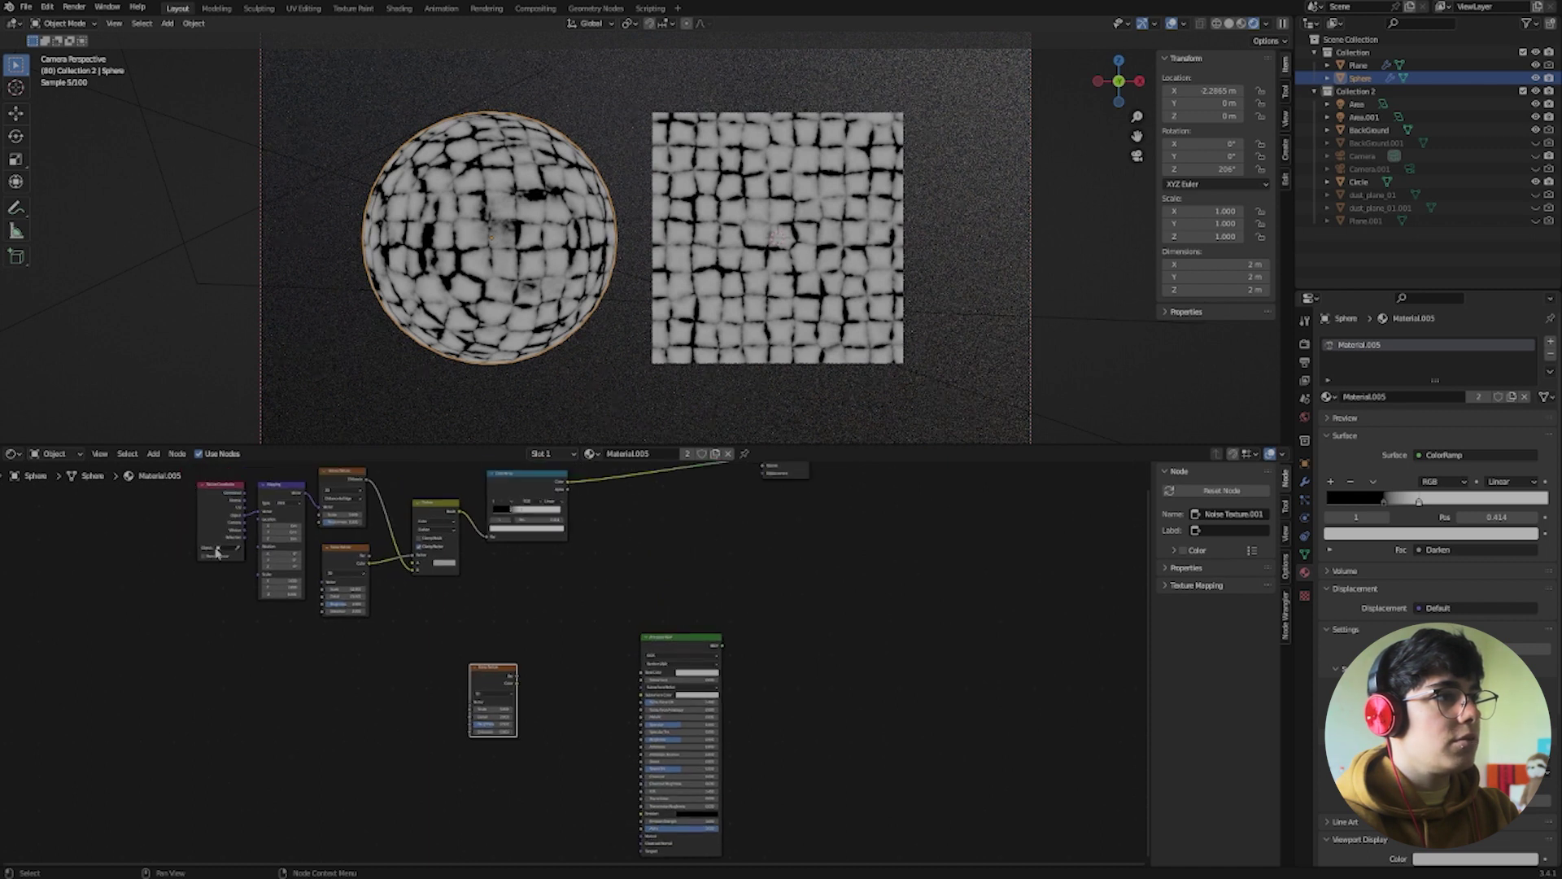
pyautogui.moveTo(164, 490); pyautogui.dragTo(308, 602)
pyautogui.hotkey('shift', 'd')
pyautogui.click(412, 783)
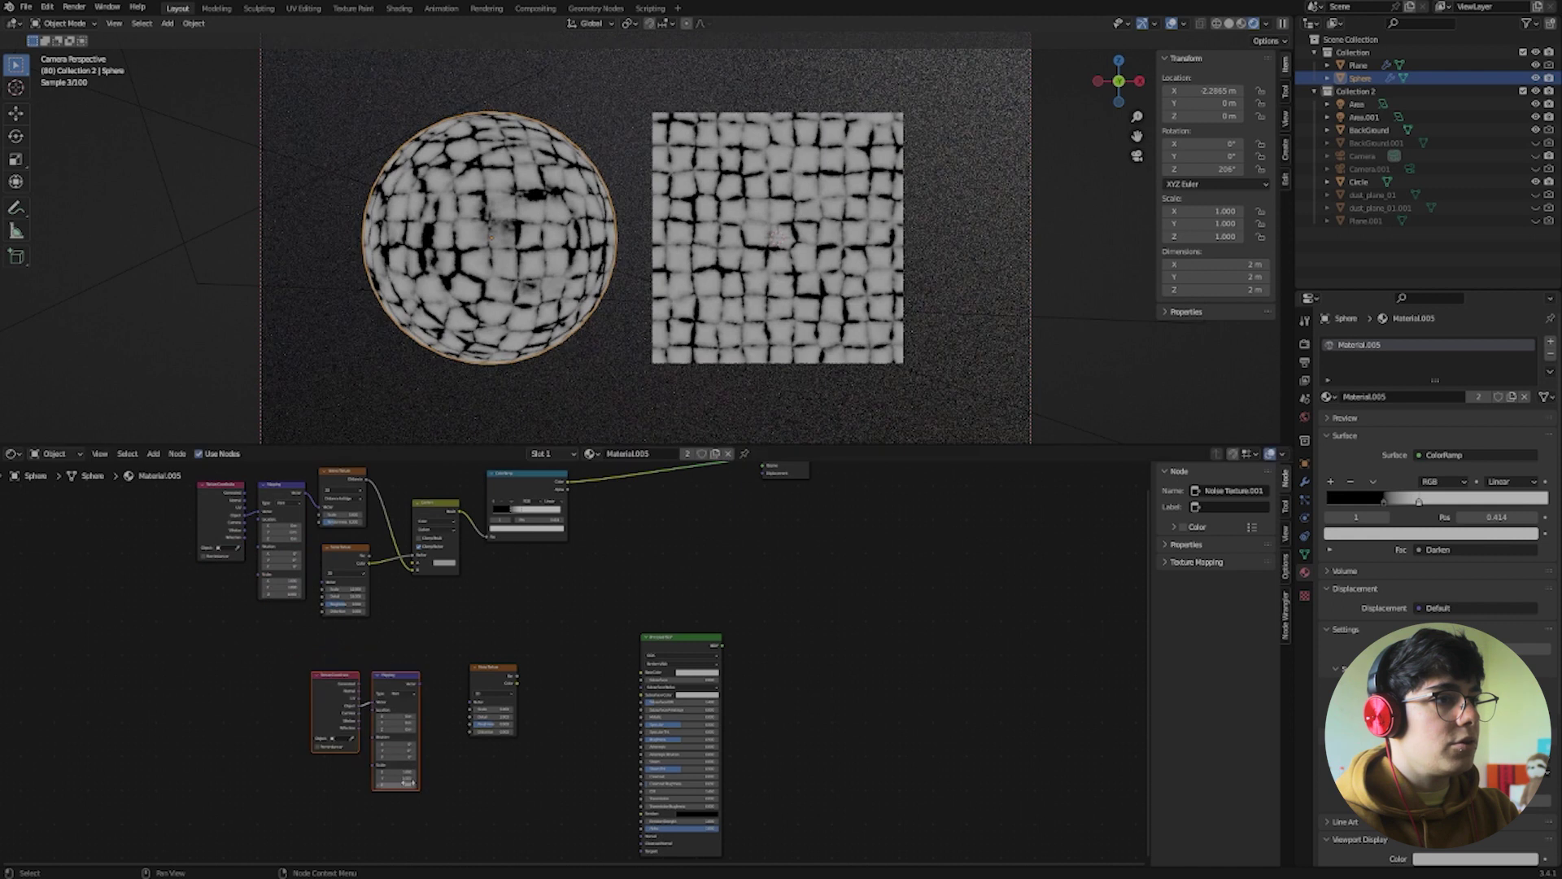
# Connect the duplicated Mapping's vector to the new Noise Texture and the noise color to the Principled BSDF's Base Color
pyautogui.scroll(2, 420, 757)
pyautogui.moveTo(350, 691); pyautogui.dragTo(665, 678)
pyautogui.click(543, 691)
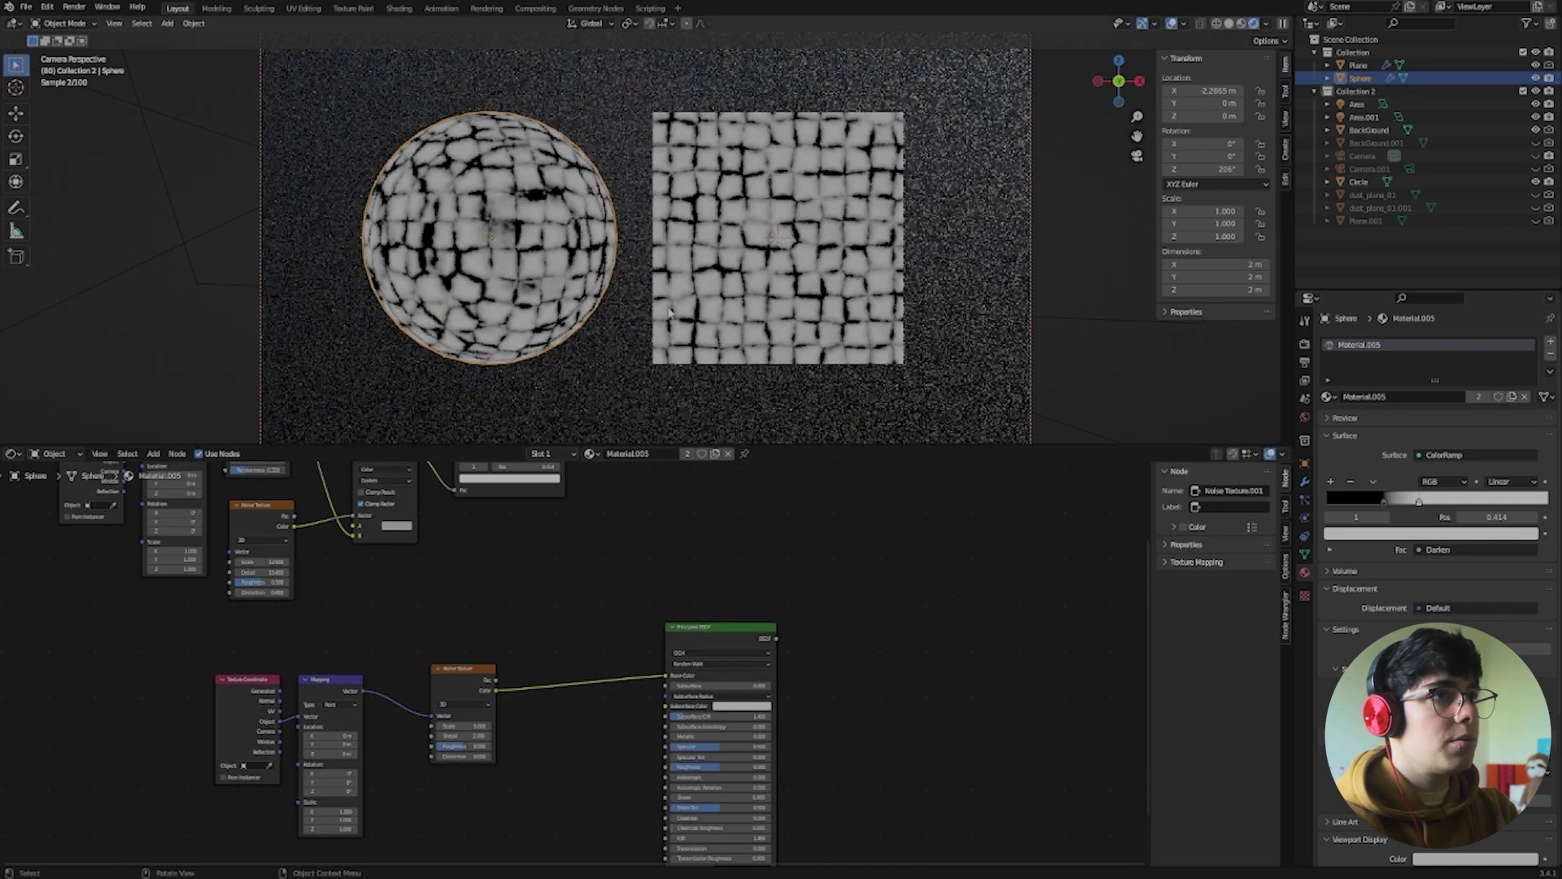
# Preview the new Noise Texture on the objects and set its scale to 6.700 and detail to 15
pyautogui.click(467, 675)
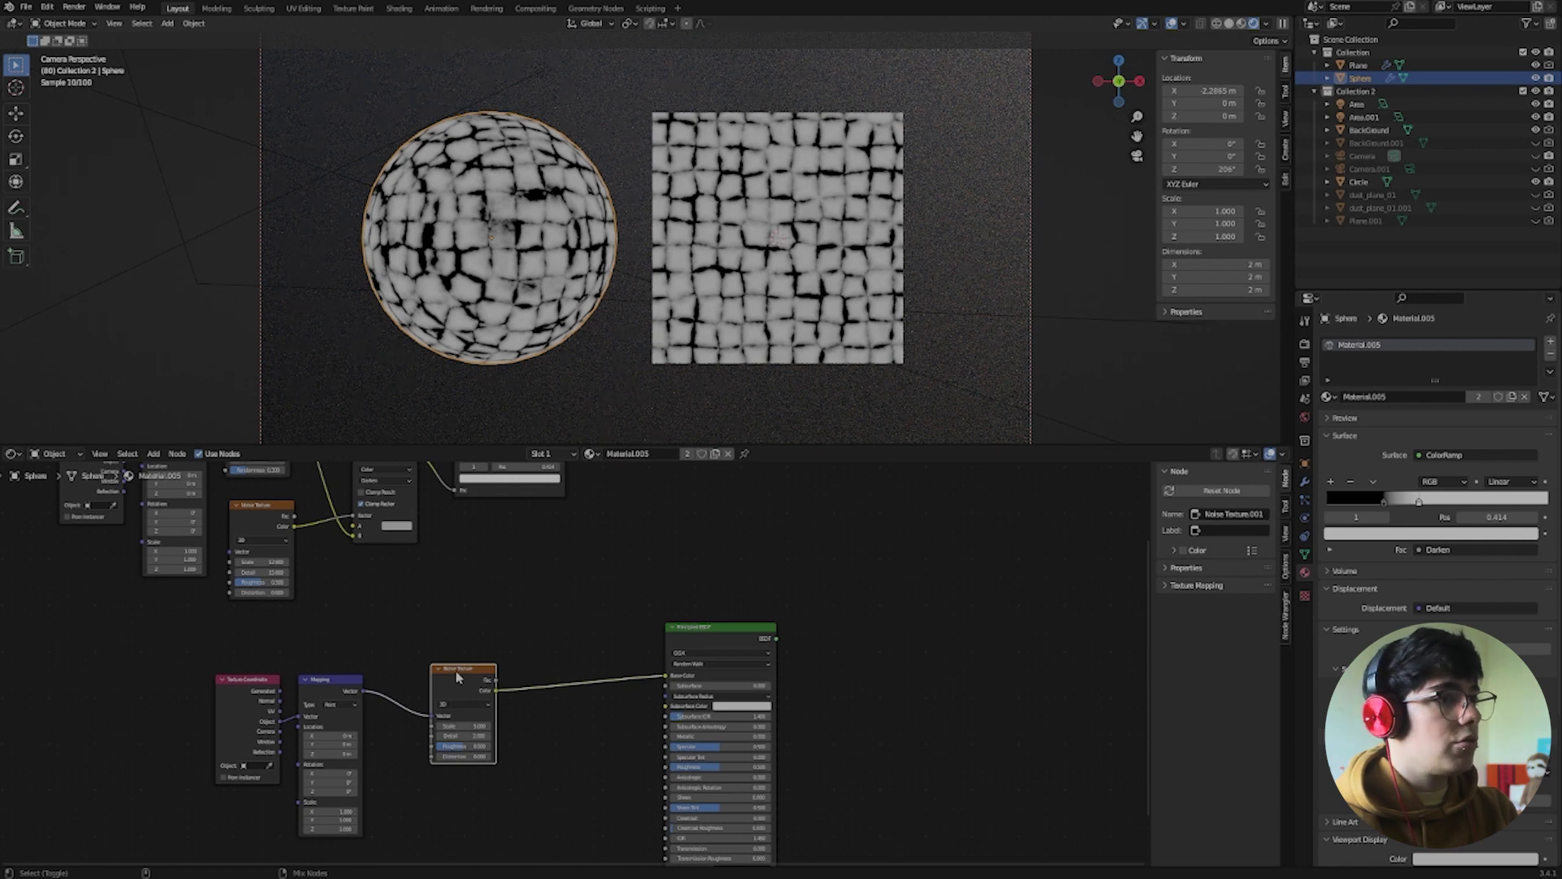
pyautogui.keyDown('ctrl'); pyautogui.keyDown('shift'); pyautogui.click(455, 675); pyautogui.keyUp('shift'); pyautogui.keyUp('ctrl')
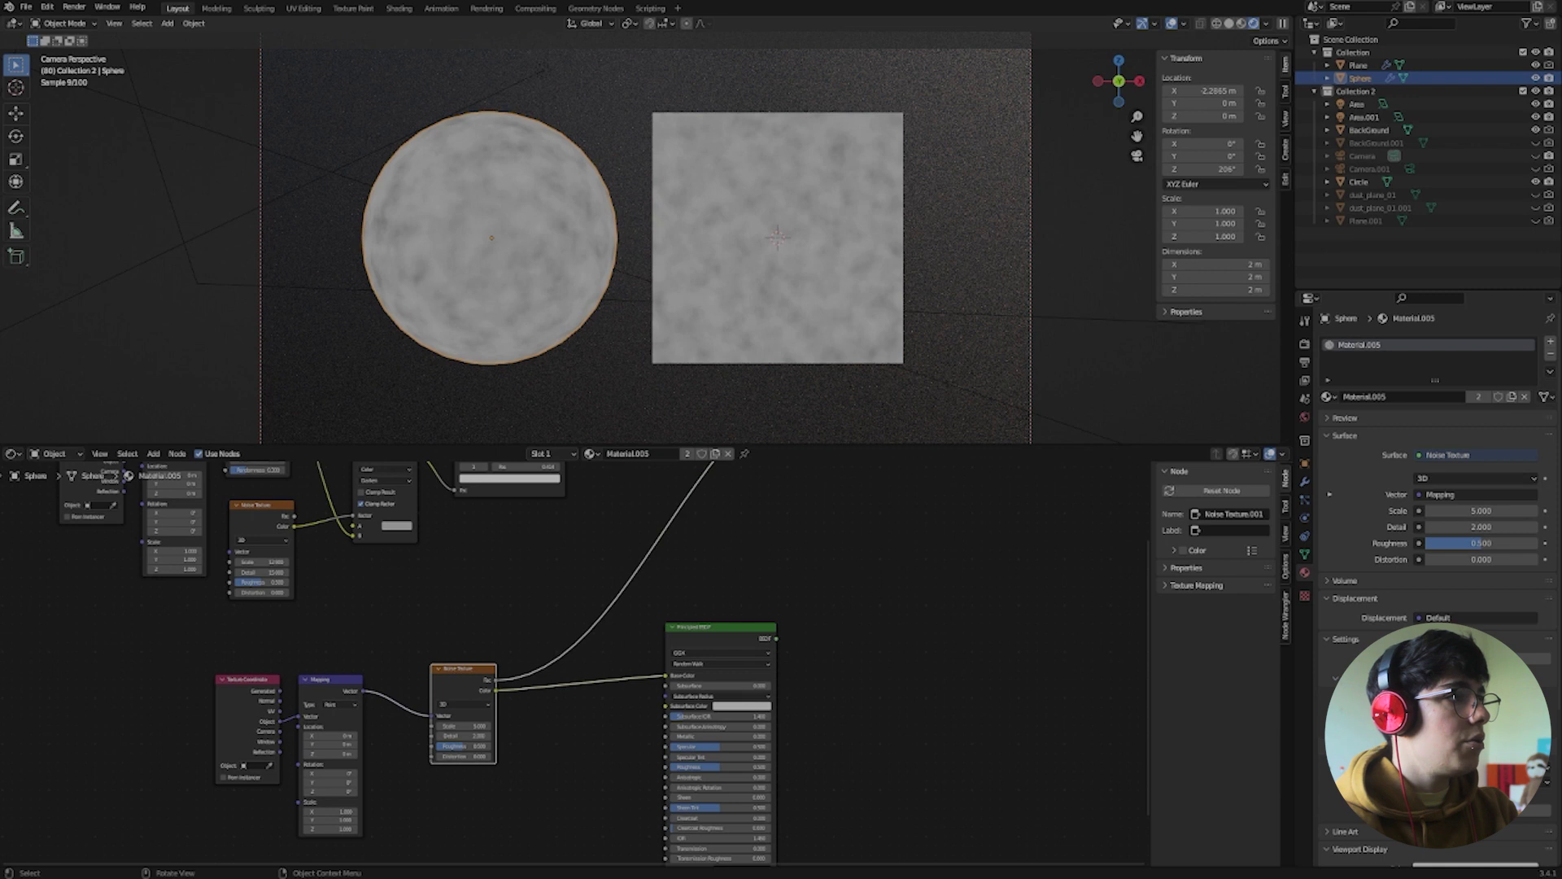
pyautogui.scroll(2, 440, 747)
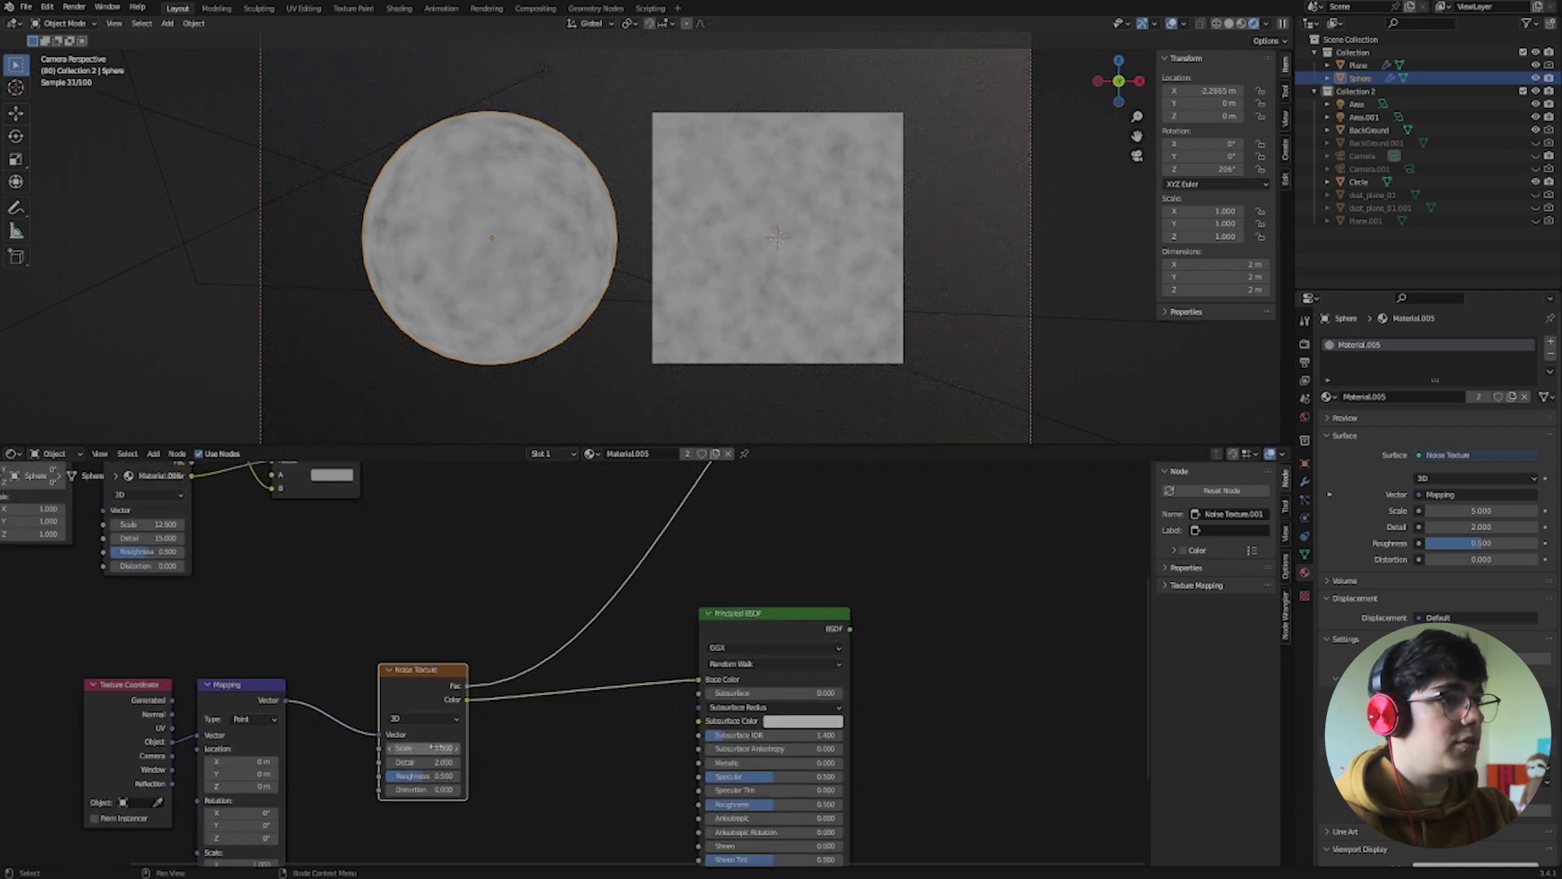
pyautogui.moveTo(440, 747); pyautogui.dragTo(570, 763)
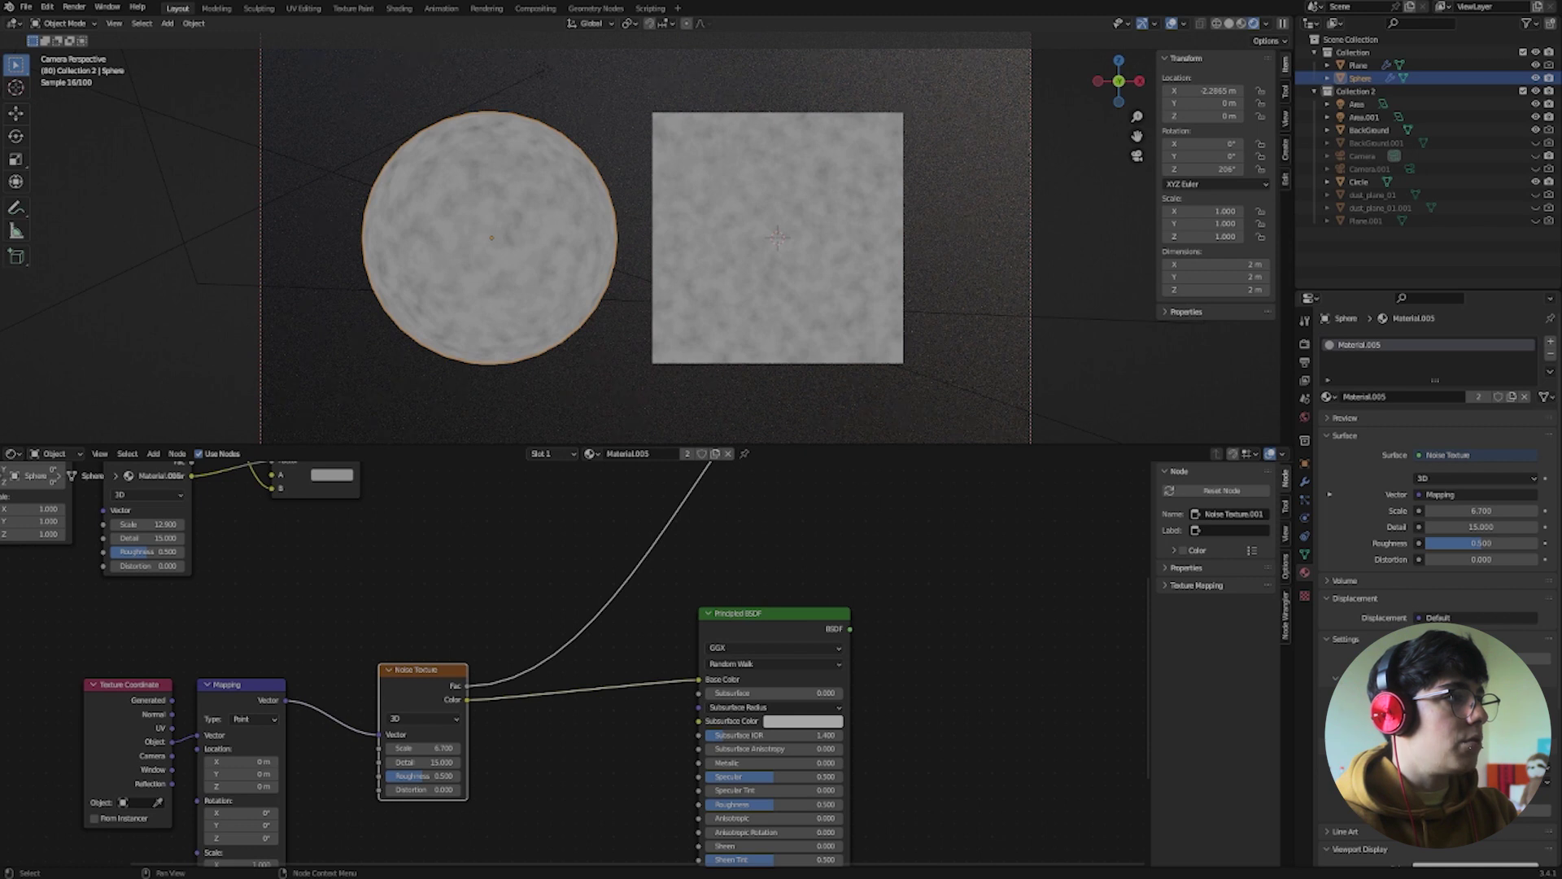
# Make room before the Principled BSDF and insert a ColorRamp between the new Noise Texture's color and Base Color
pyautogui.moveTo(800, 615); pyautogui.dragTo(915, 627)
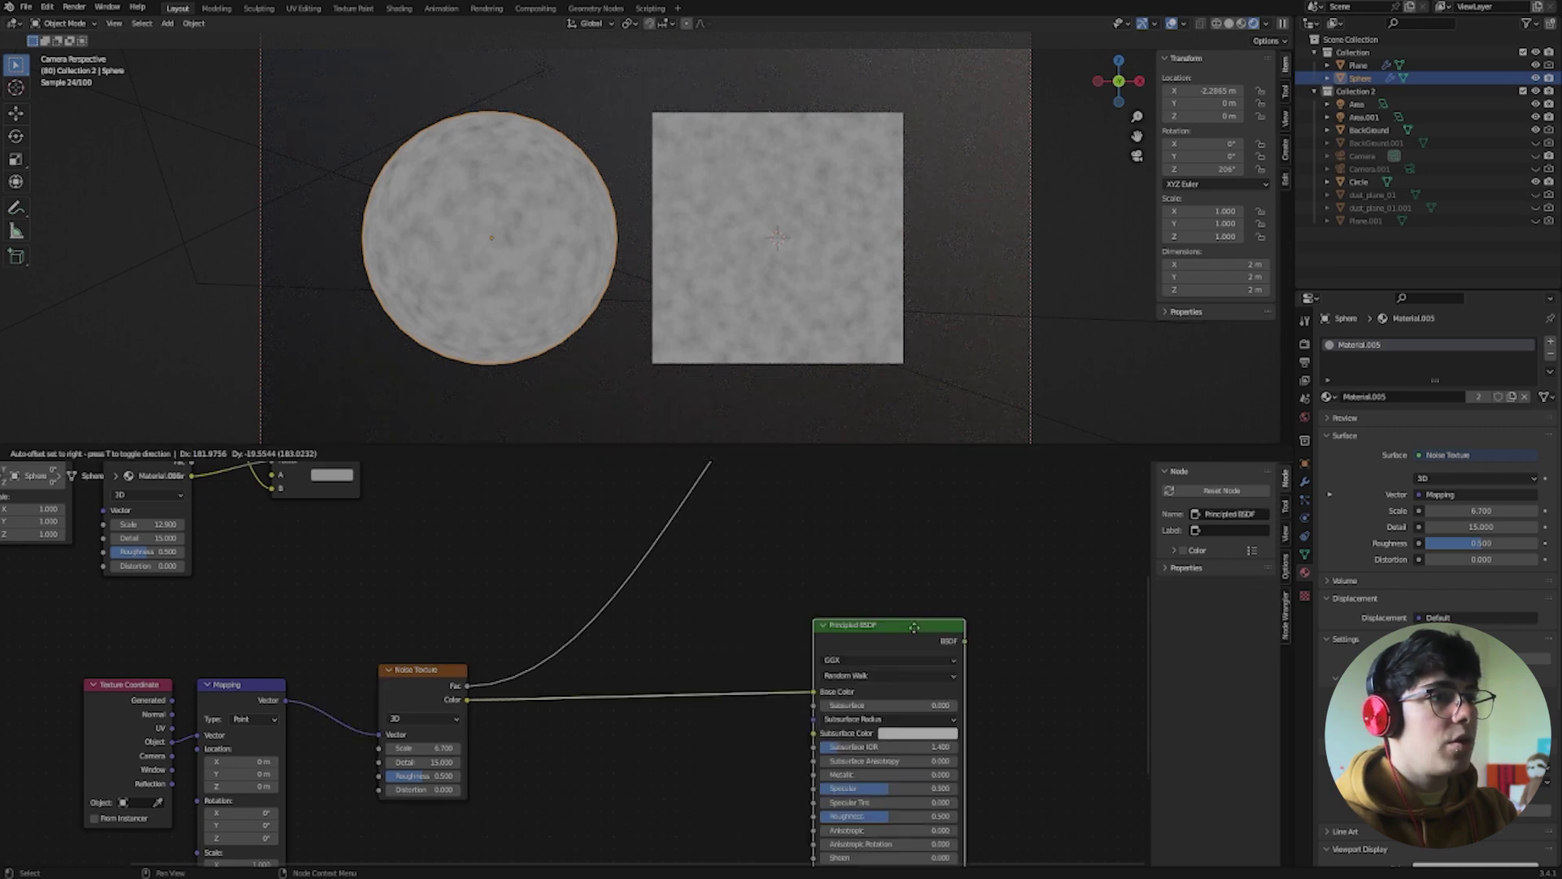
pyautogui.moveTo(914, 627); pyautogui.dragTo(926, 627)
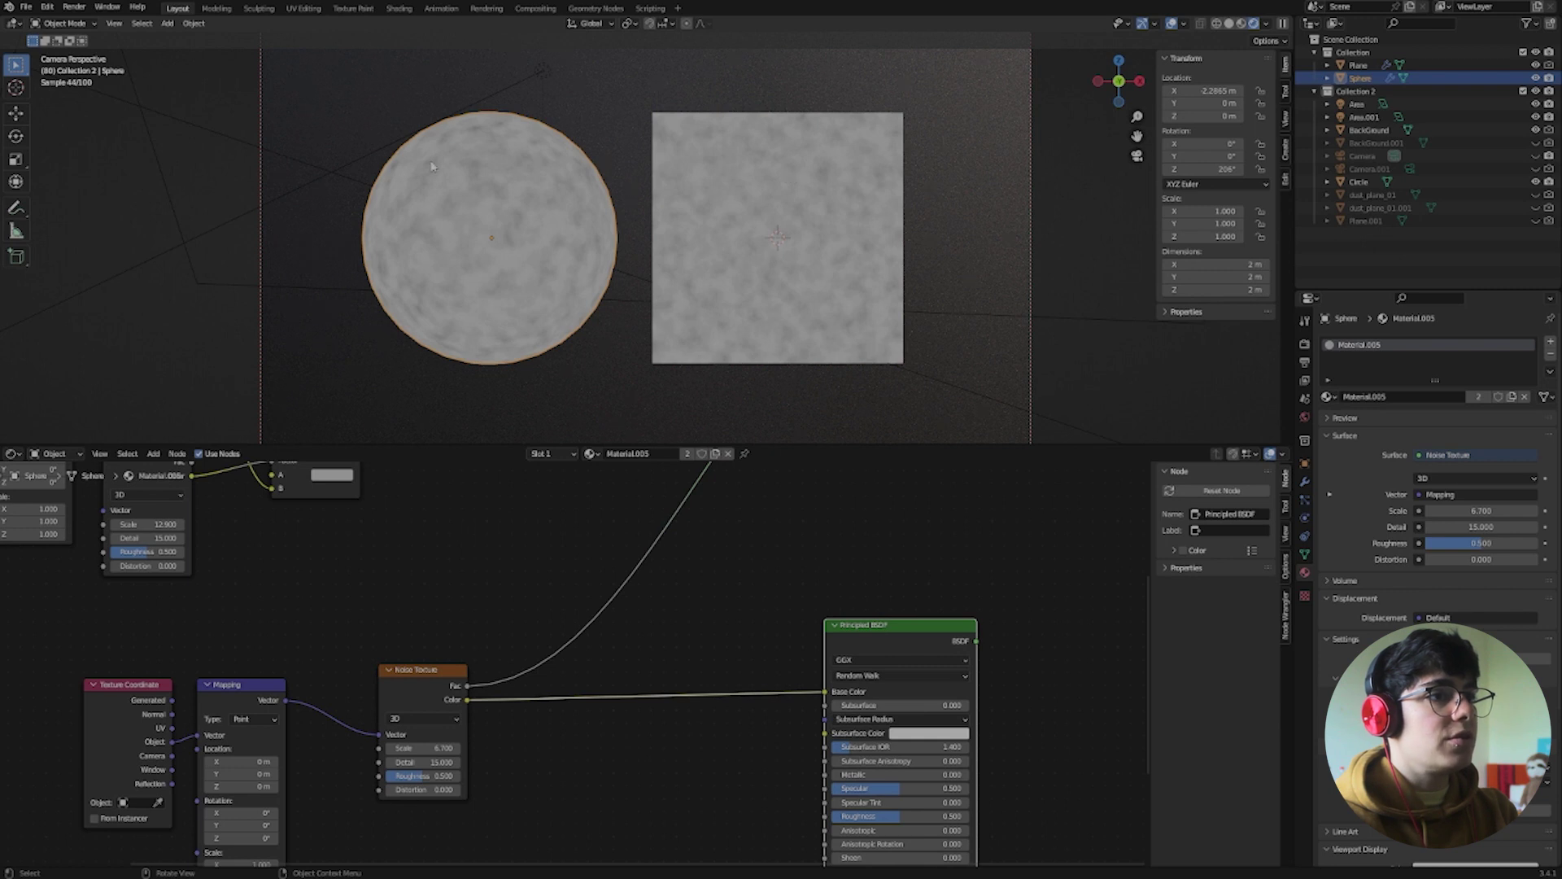
pyautogui.hotkey('shift', 'a')
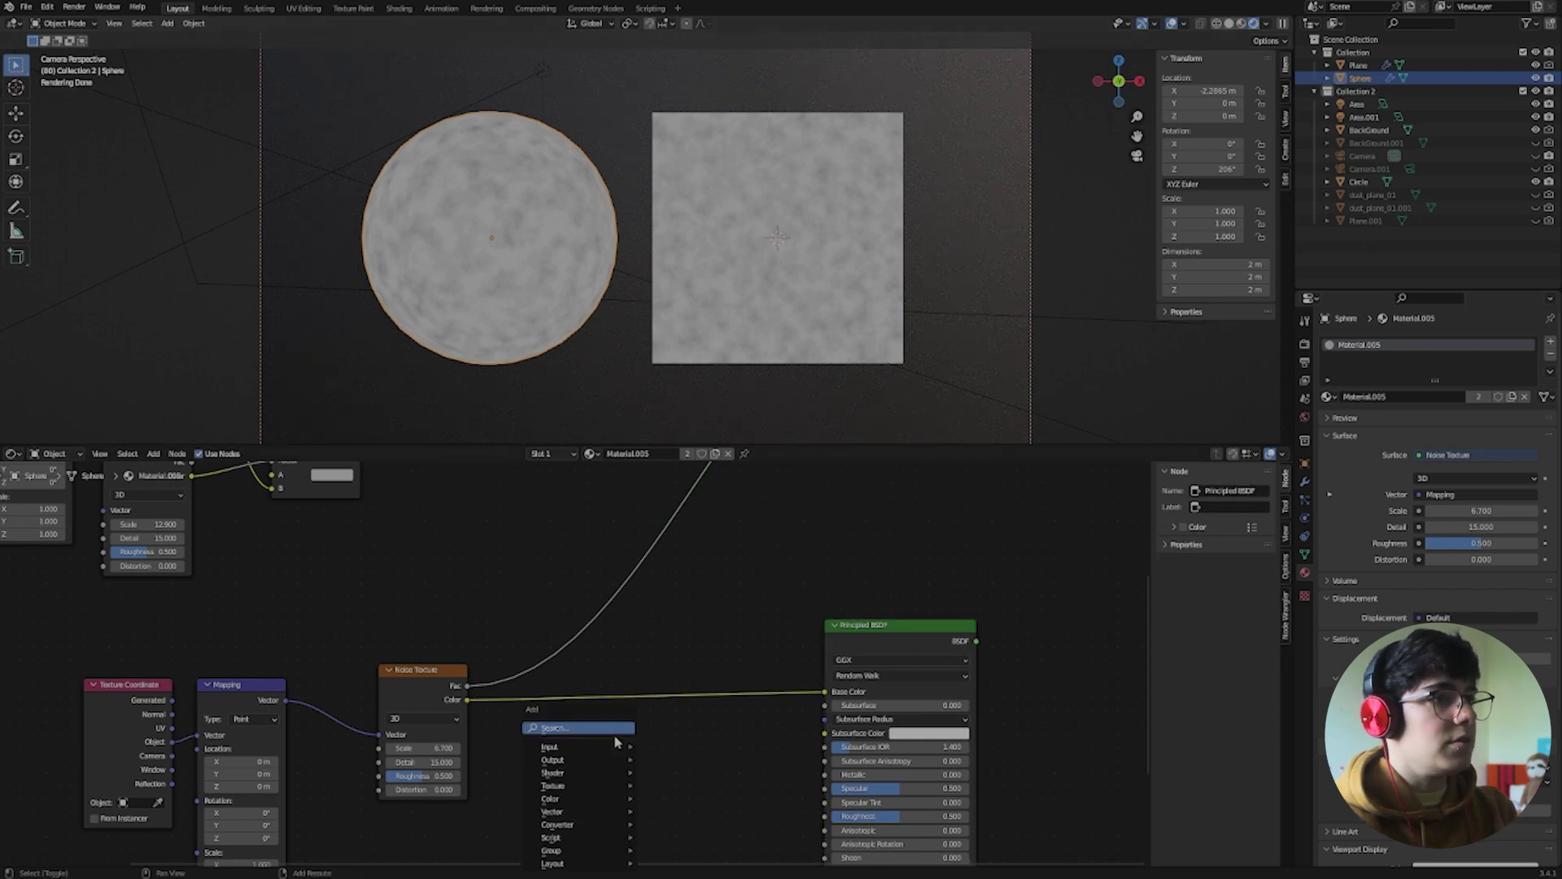
pyautogui.write('c')
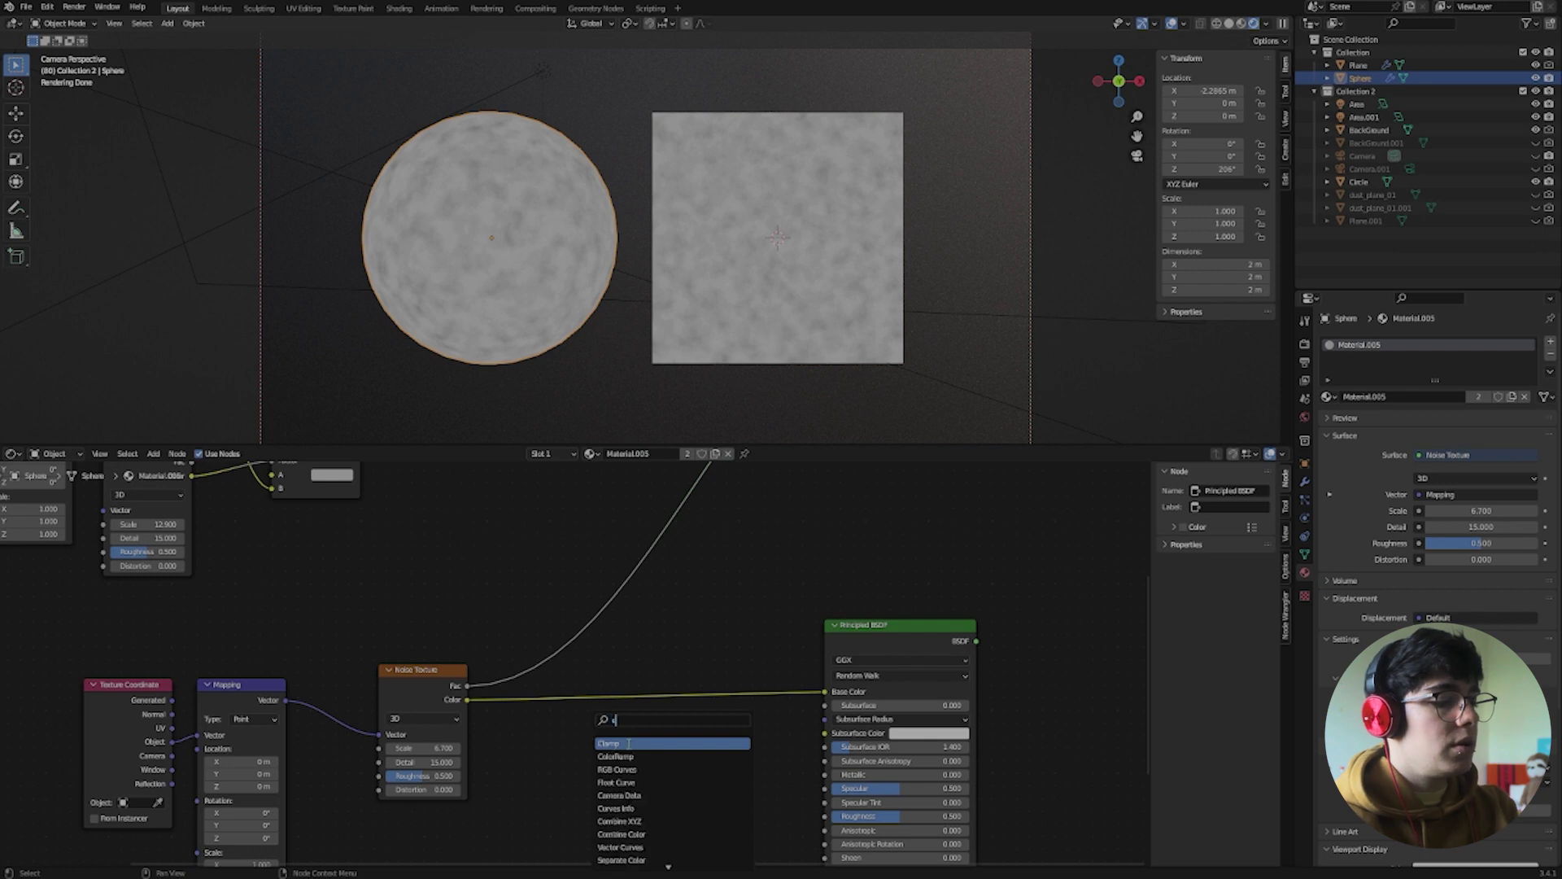
pyautogui.write('olo')
pyautogui.press('Return')
pyautogui.click(640, 742)
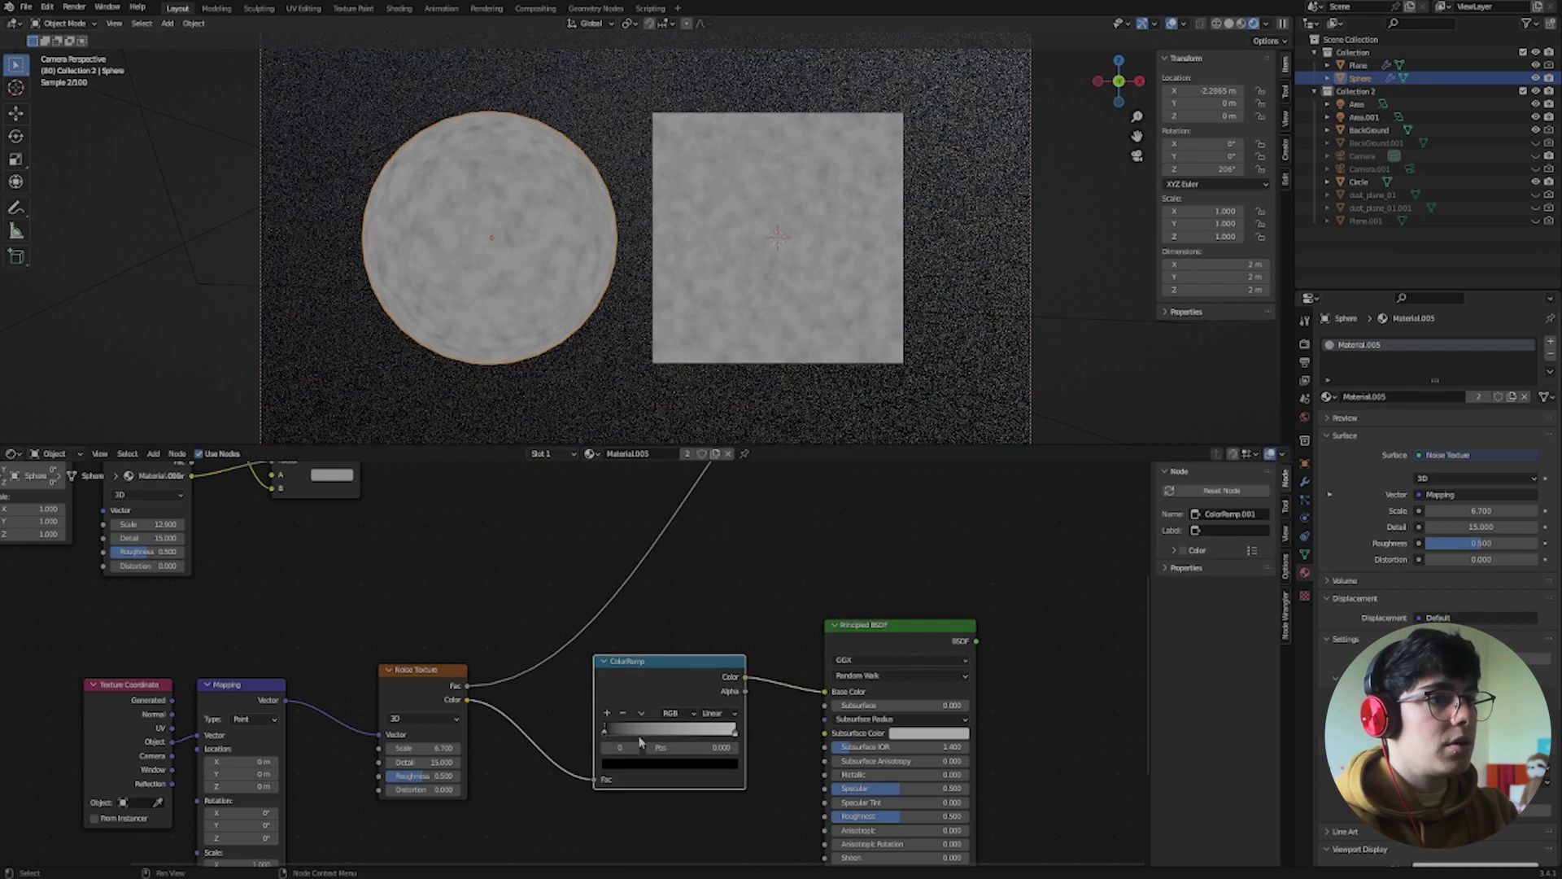
# Move the new ColorRamp's white stop to position 0.664, darken it to mid grey, and preview the ramp on the objects
pyautogui.moveTo(640, 750); pyautogui.dragTo(540, 691, button='middle')
pyautogui.scroll(3, 539, 690)
pyautogui.moveTo(661, 677); pyautogui.dragTo(604, 671)
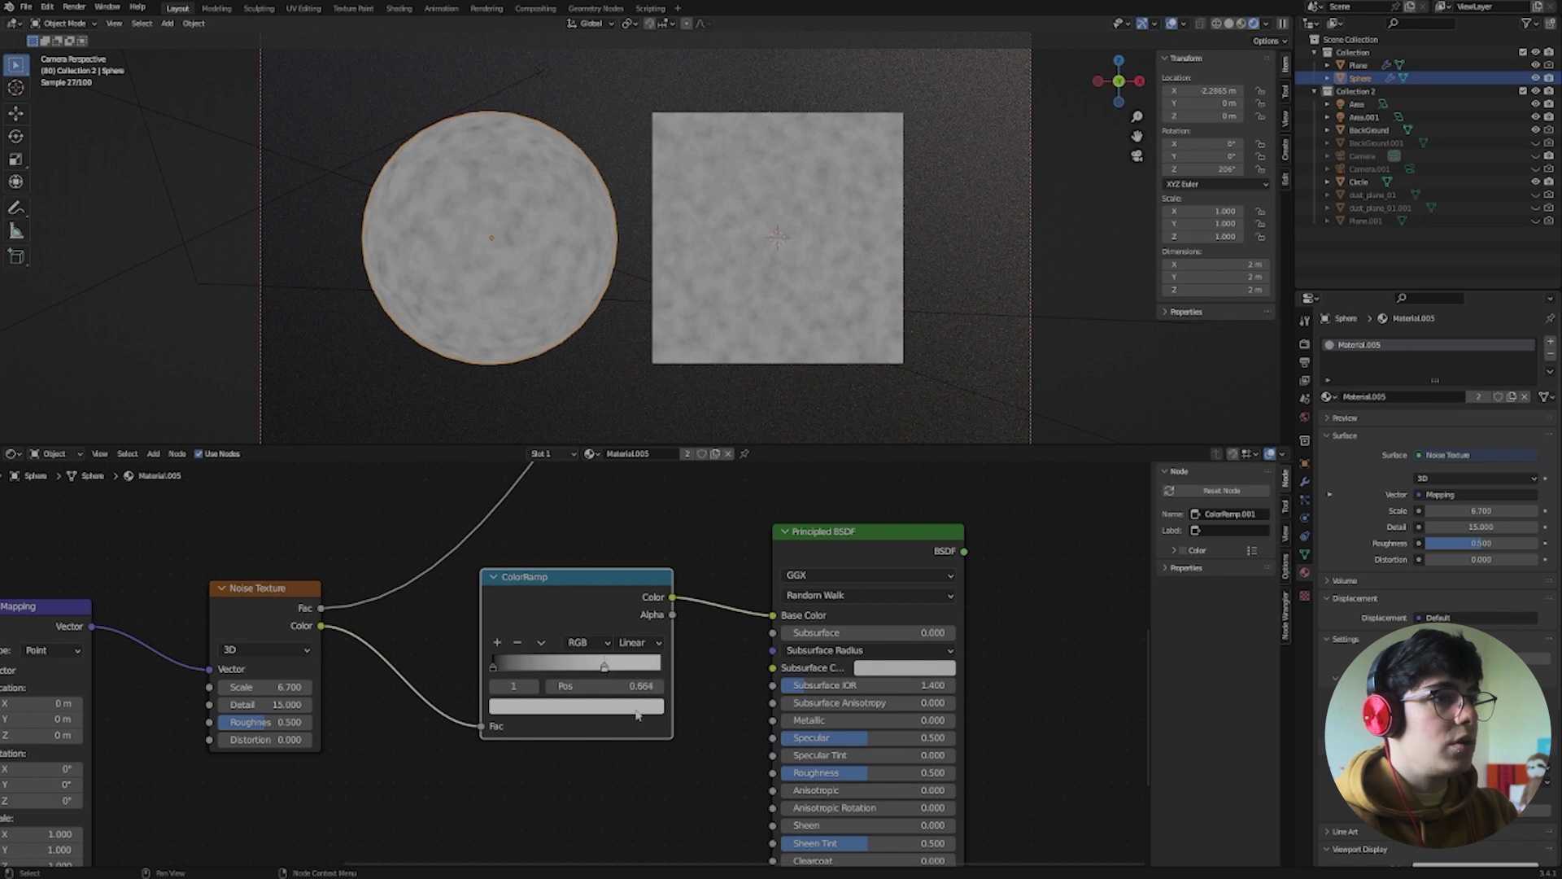
pyautogui.click(637, 711)
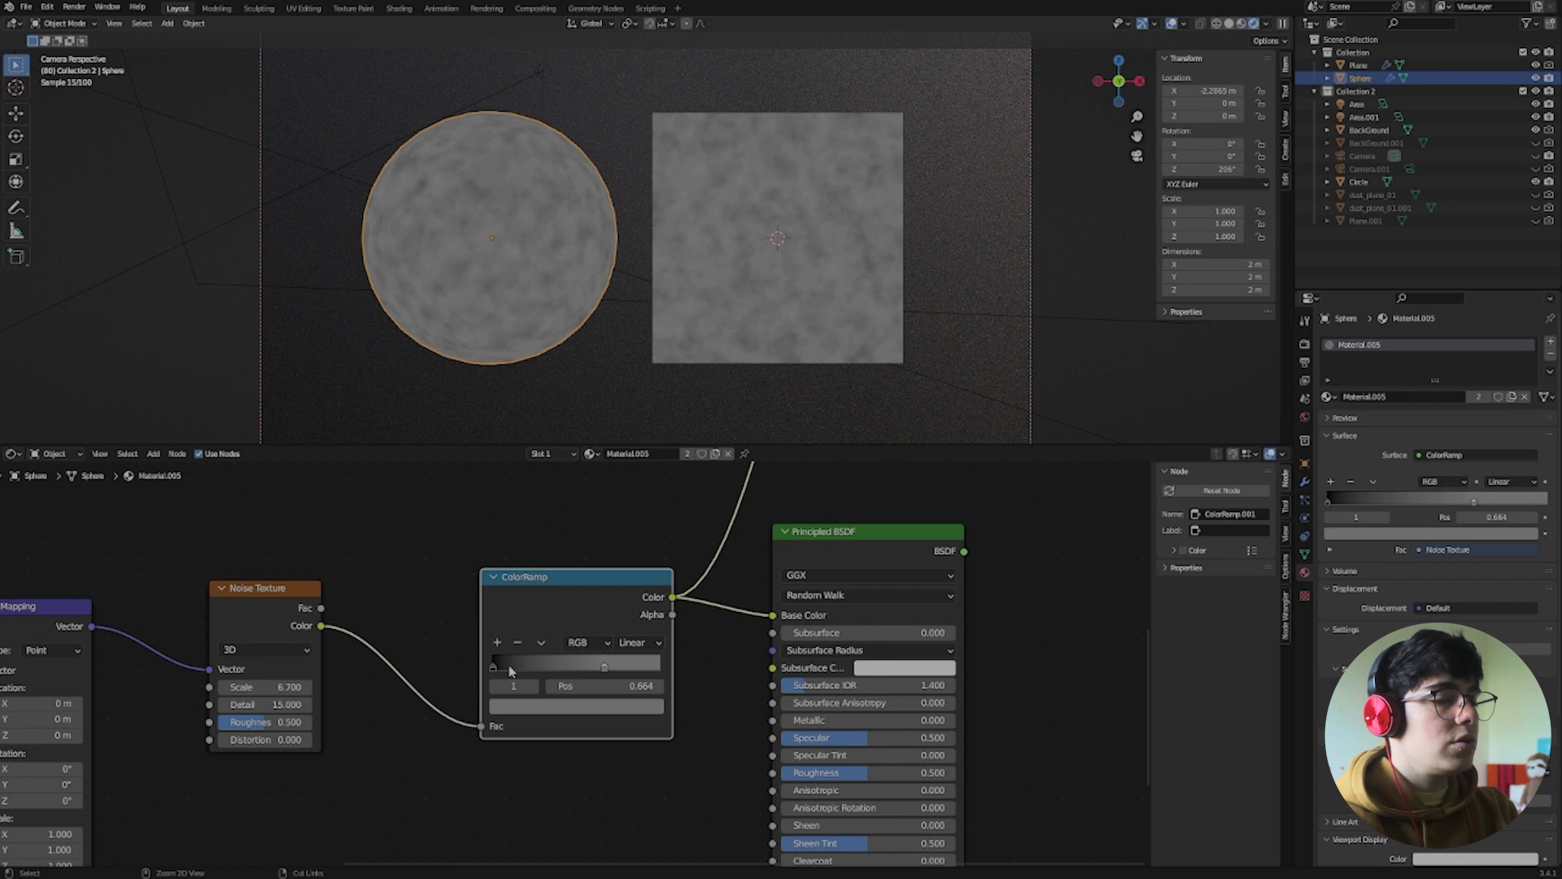
# Add a stop at position 0.114 to the lower ColorRamp and open that stop's color for editing
pyautogui.keyDown('ctrl'); pyautogui.click(510, 668); pyautogui.keyUp('ctrl')
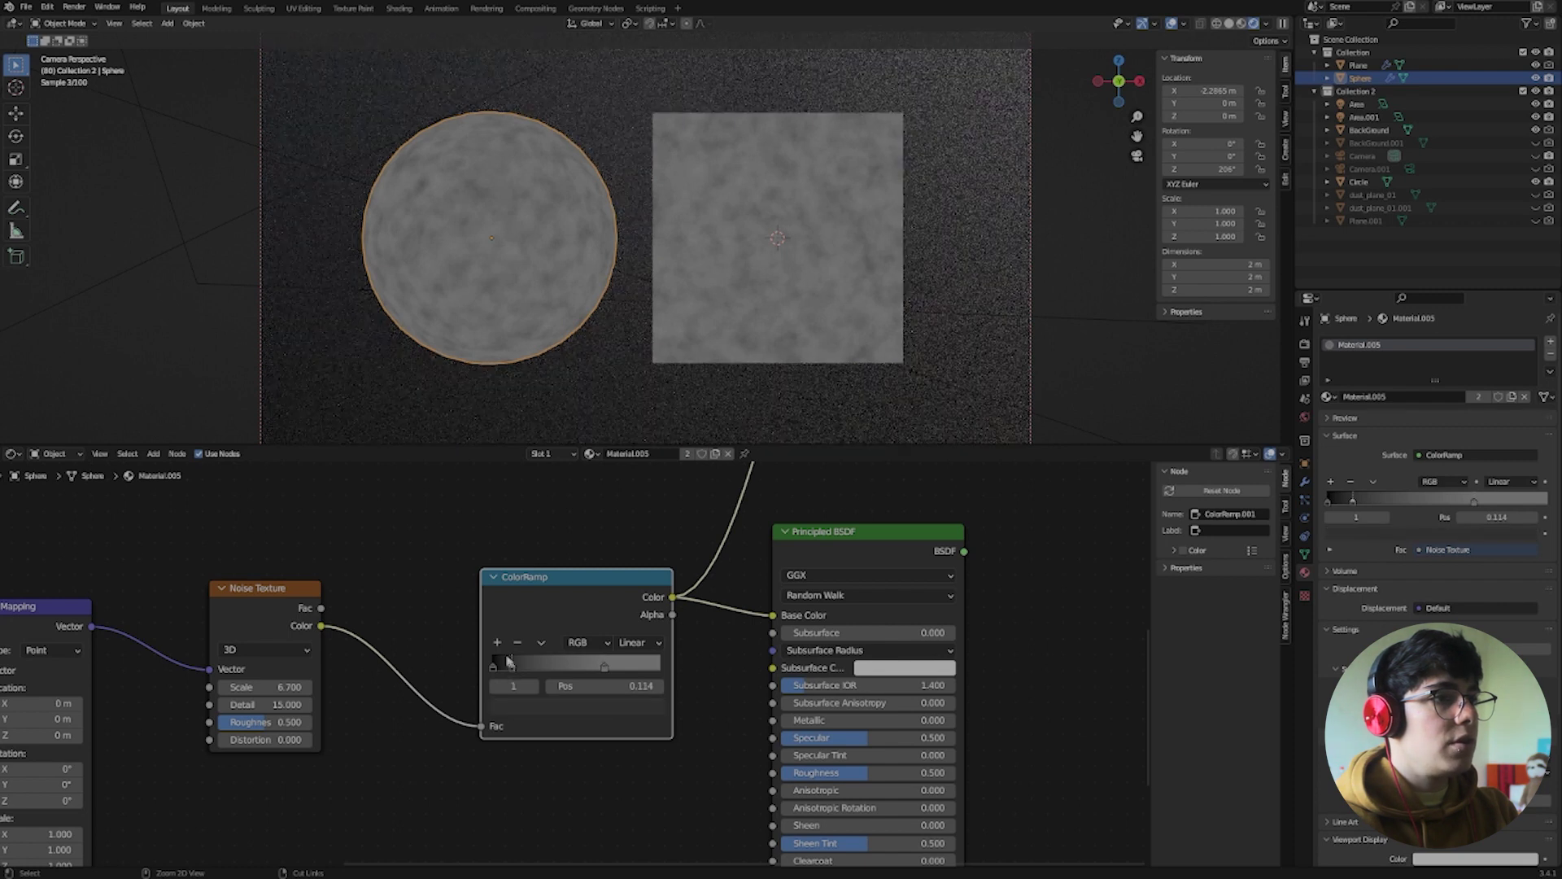
pyautogui.click(596, 711)
pyautogui.click(596, 711)
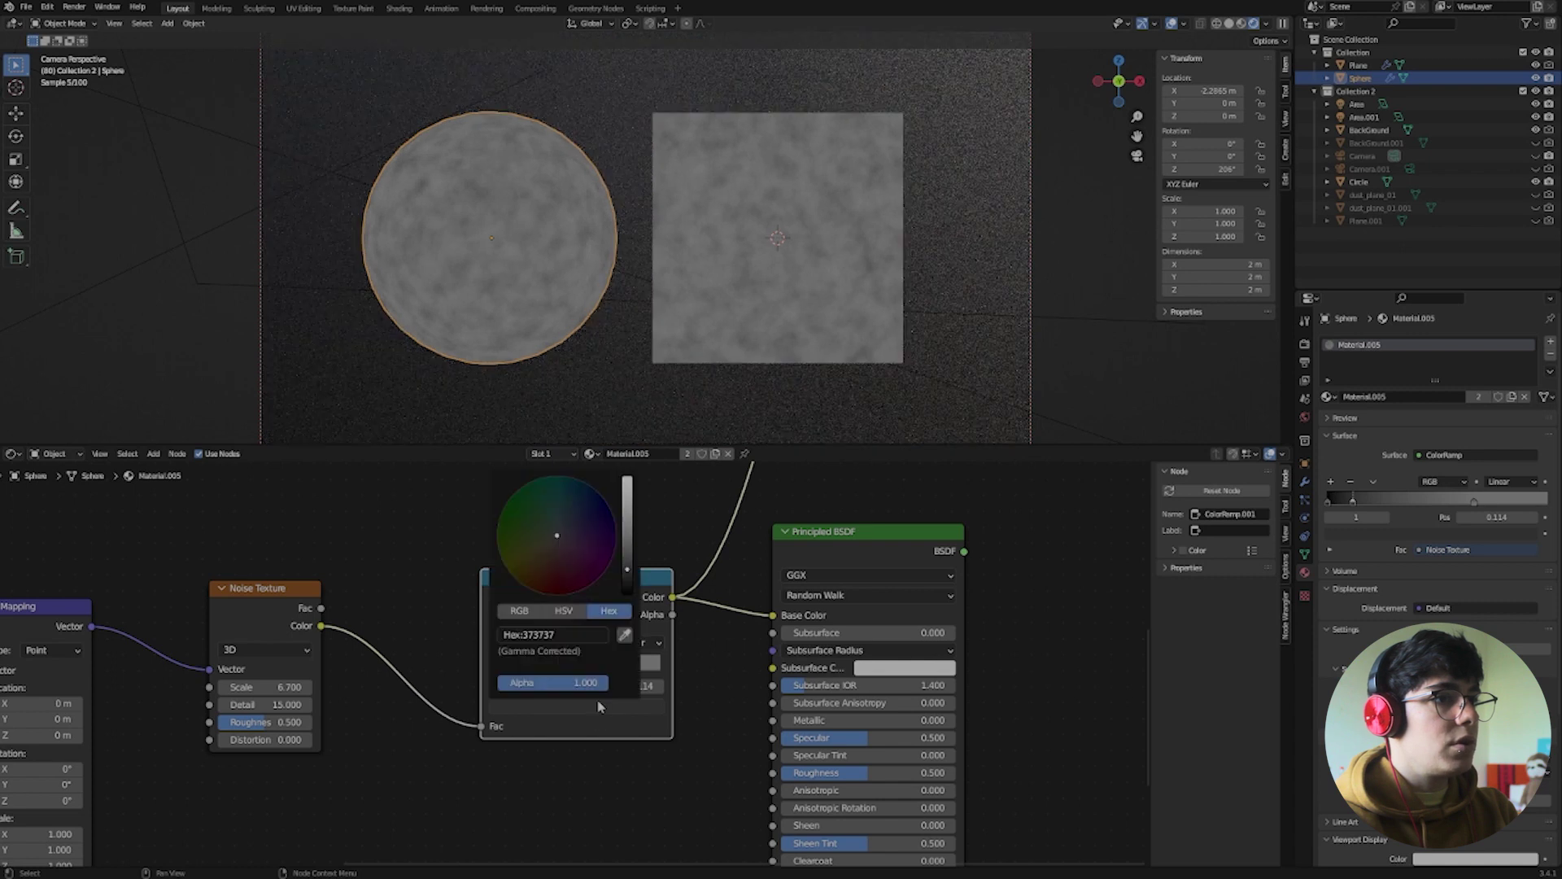
# Spread out the lower node chain to make room between the Noise Texture and its ColorRamp
pyautogui.moveTo(599, 514); pyautogui.dragTo(100, 625)
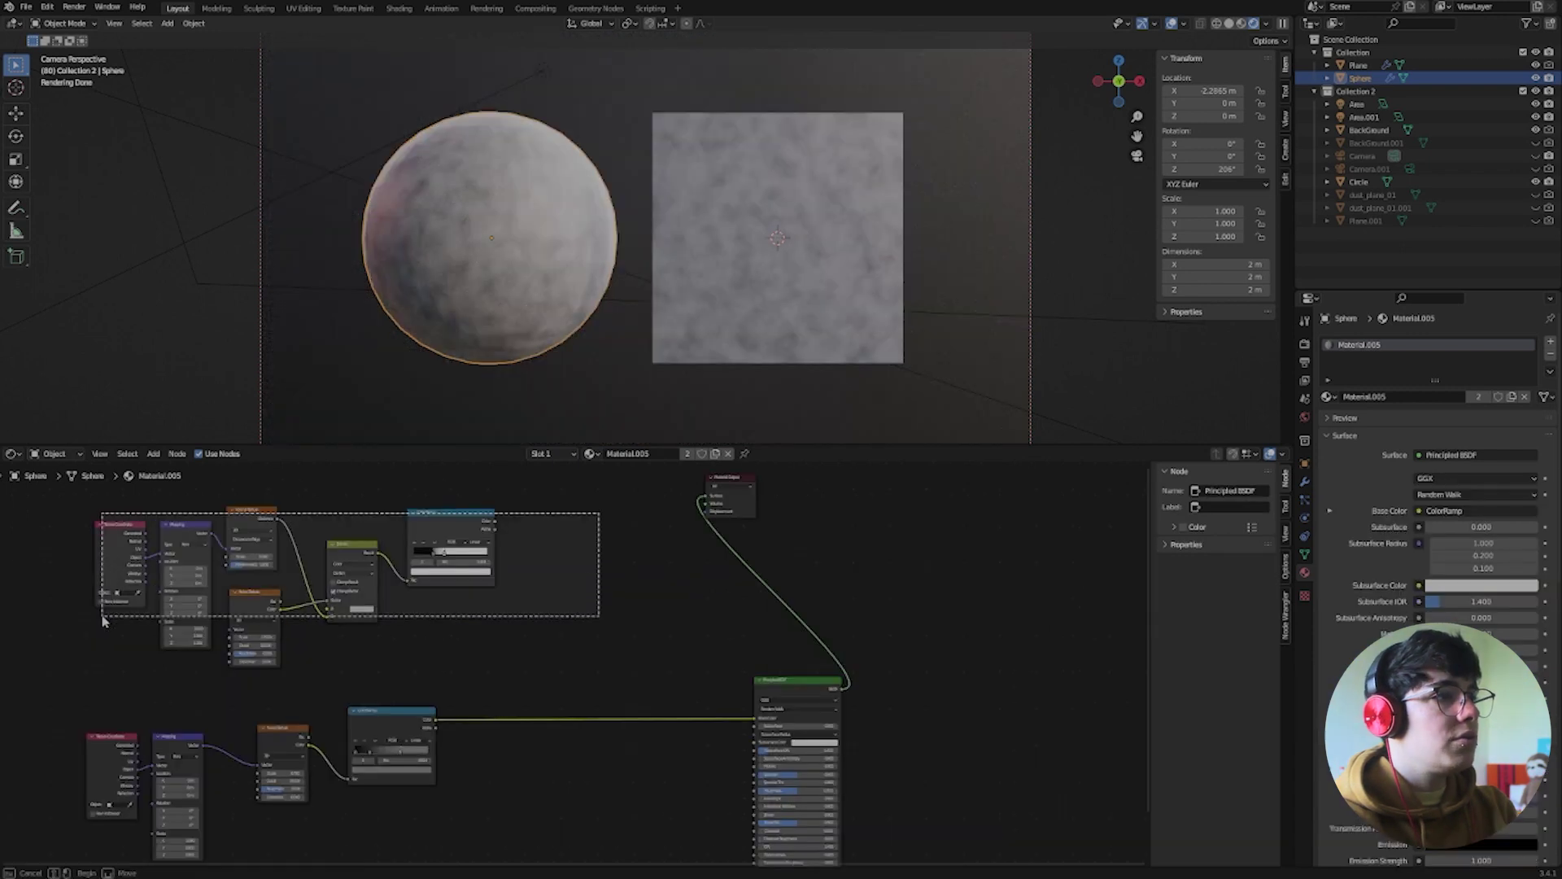
pyautogui.moveTo(416, 514); pyautogui.dragTo(414, 511)
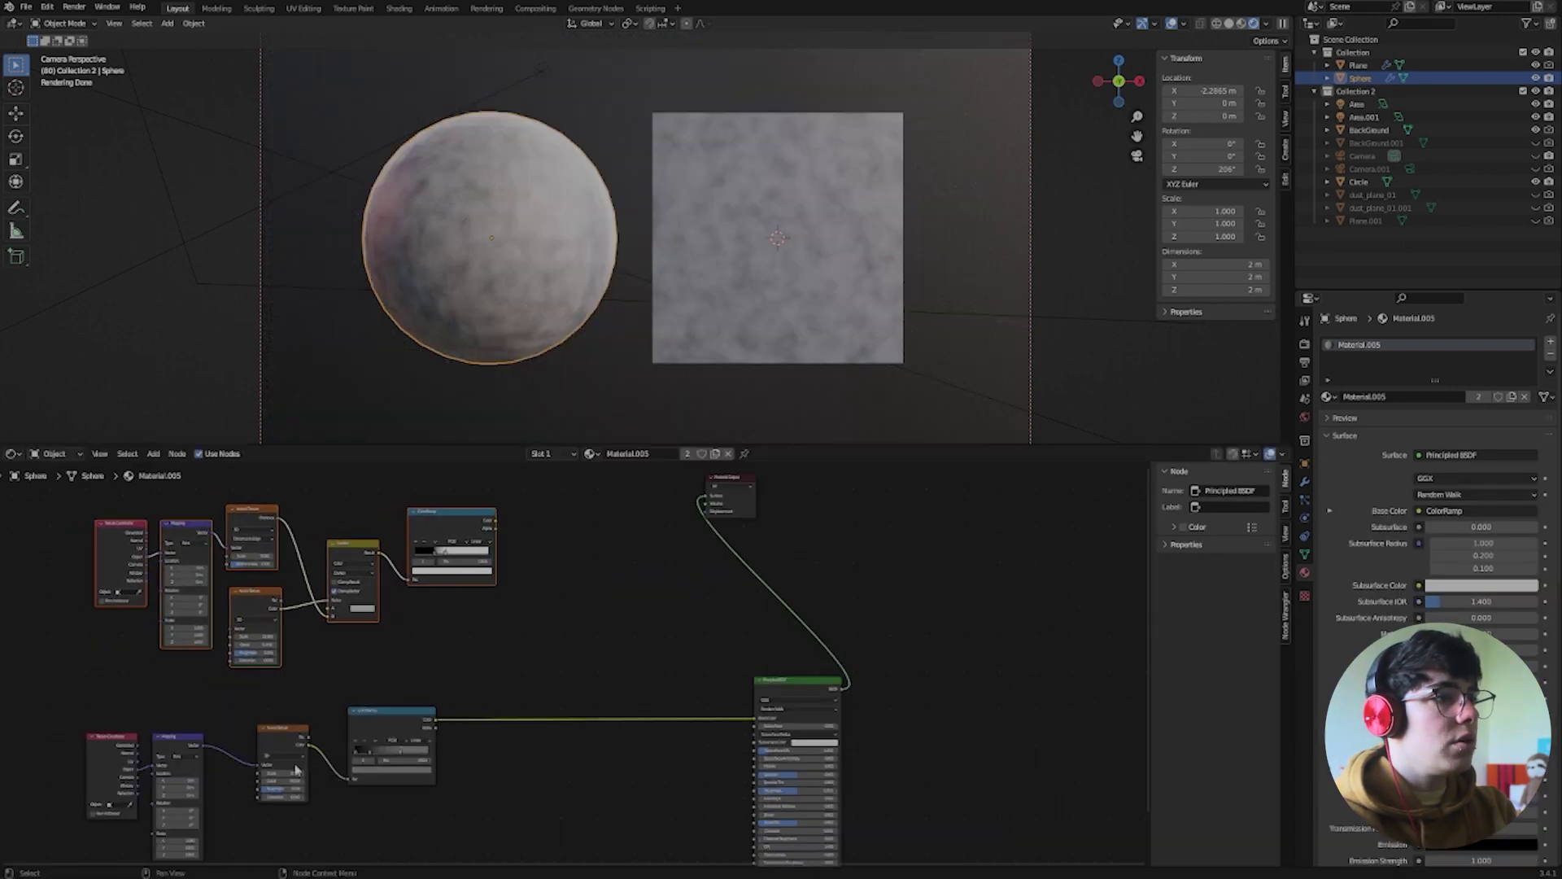
pyautogui.moveTo(444, 678); pyautogui.dragTo(112, 822)
pyautogui.moveTo(421, 725); pyautogui.dragTo(541, 725)
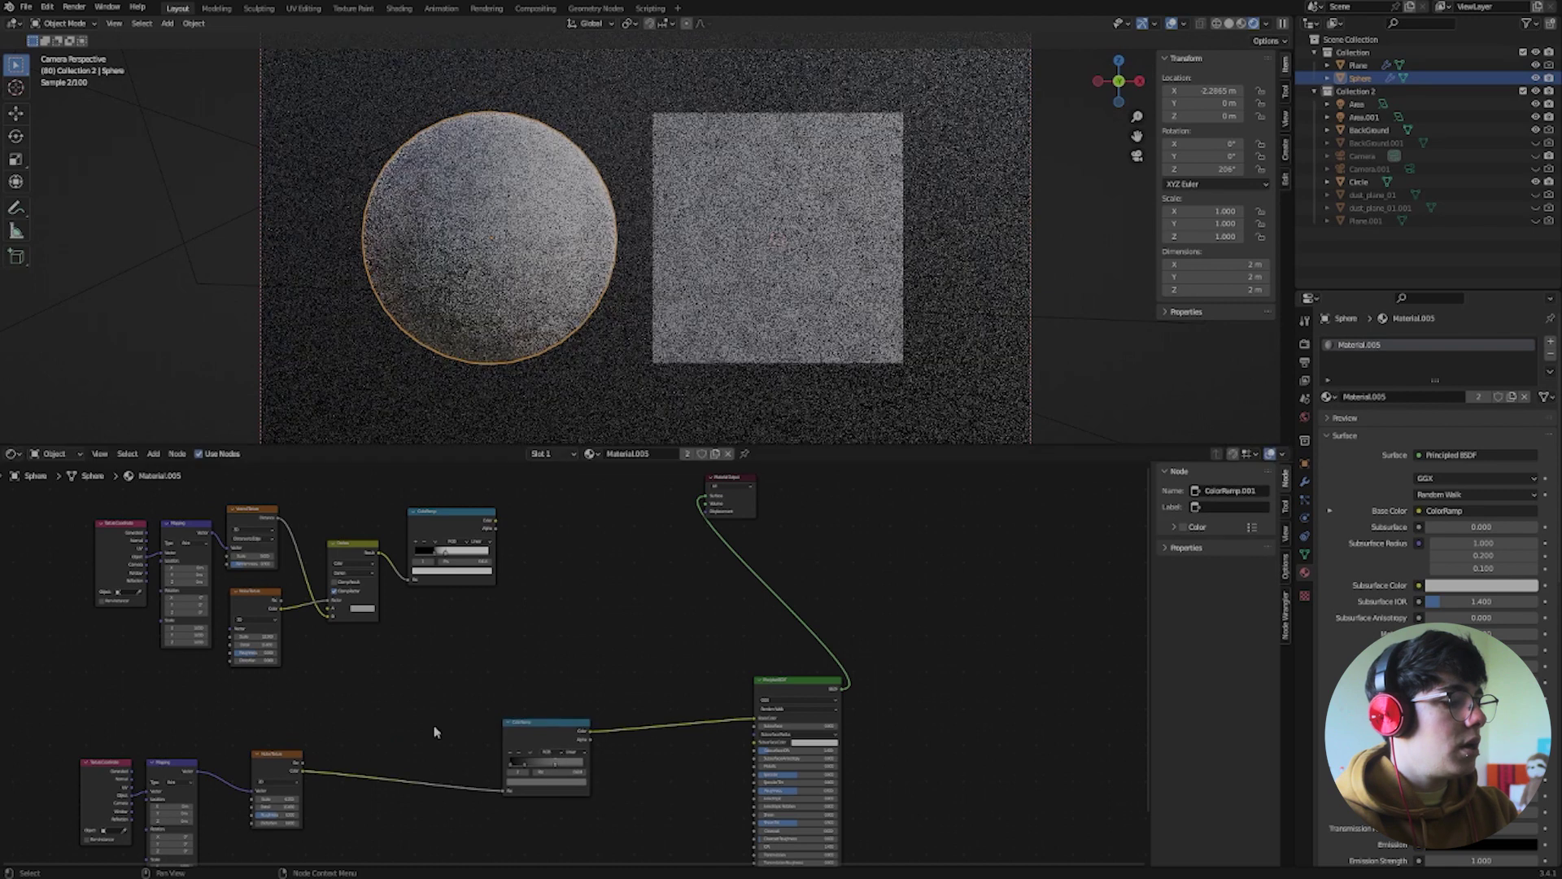
# Add a Mix node between the lower Noise Texture and ColorRamp, with data type Color and blending mode Multiply
pyautogui.hotkey('shift', 'a')
pyautogui.write('m')
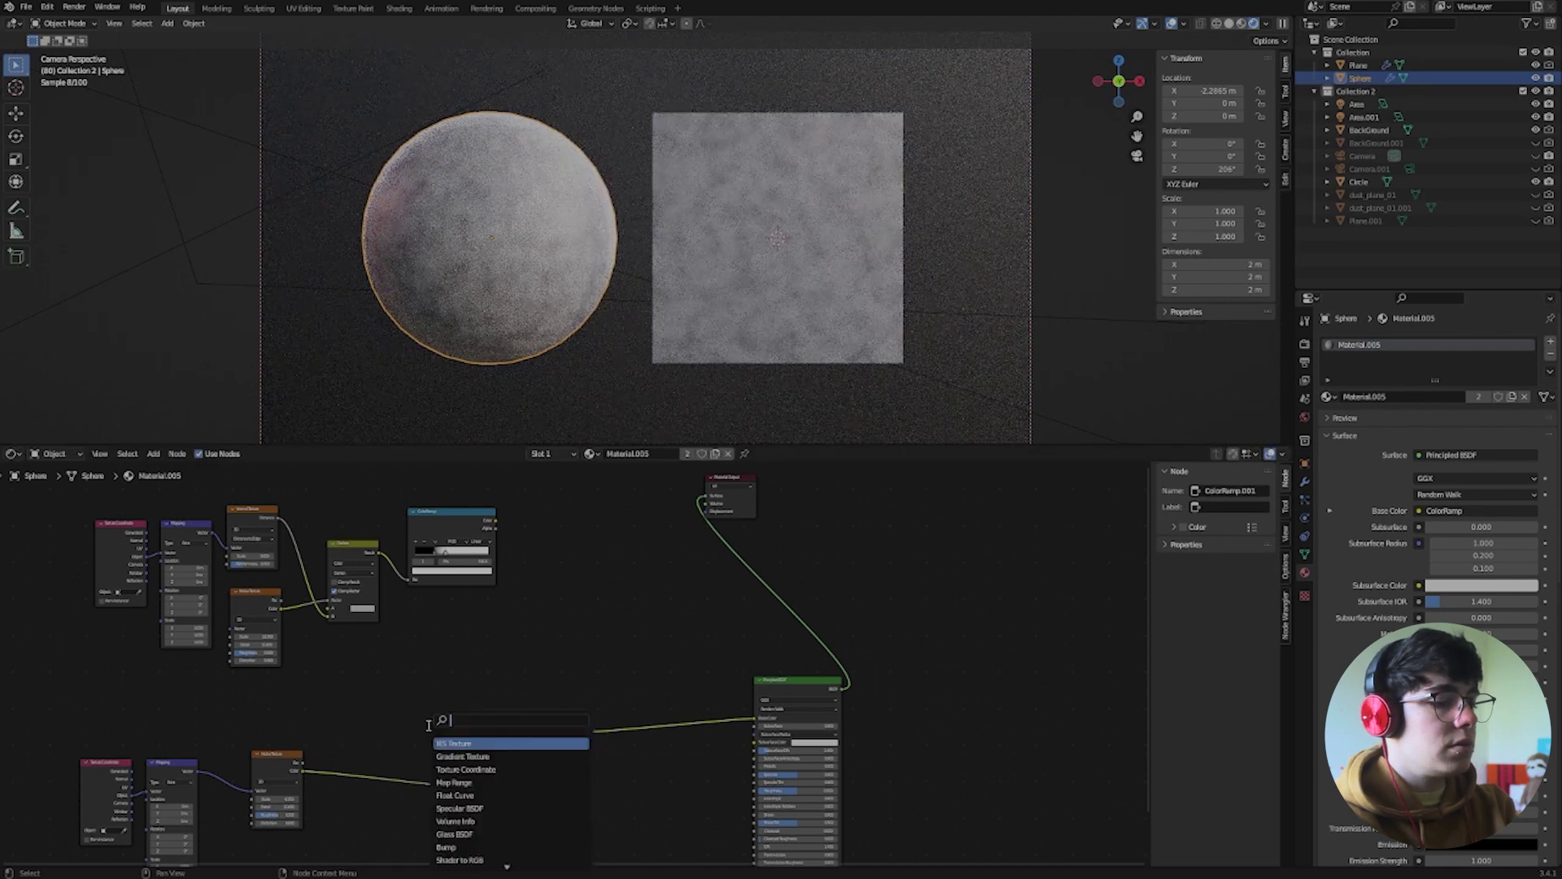
pyautogui.press('Return')
pyautogui.click(405, 758)
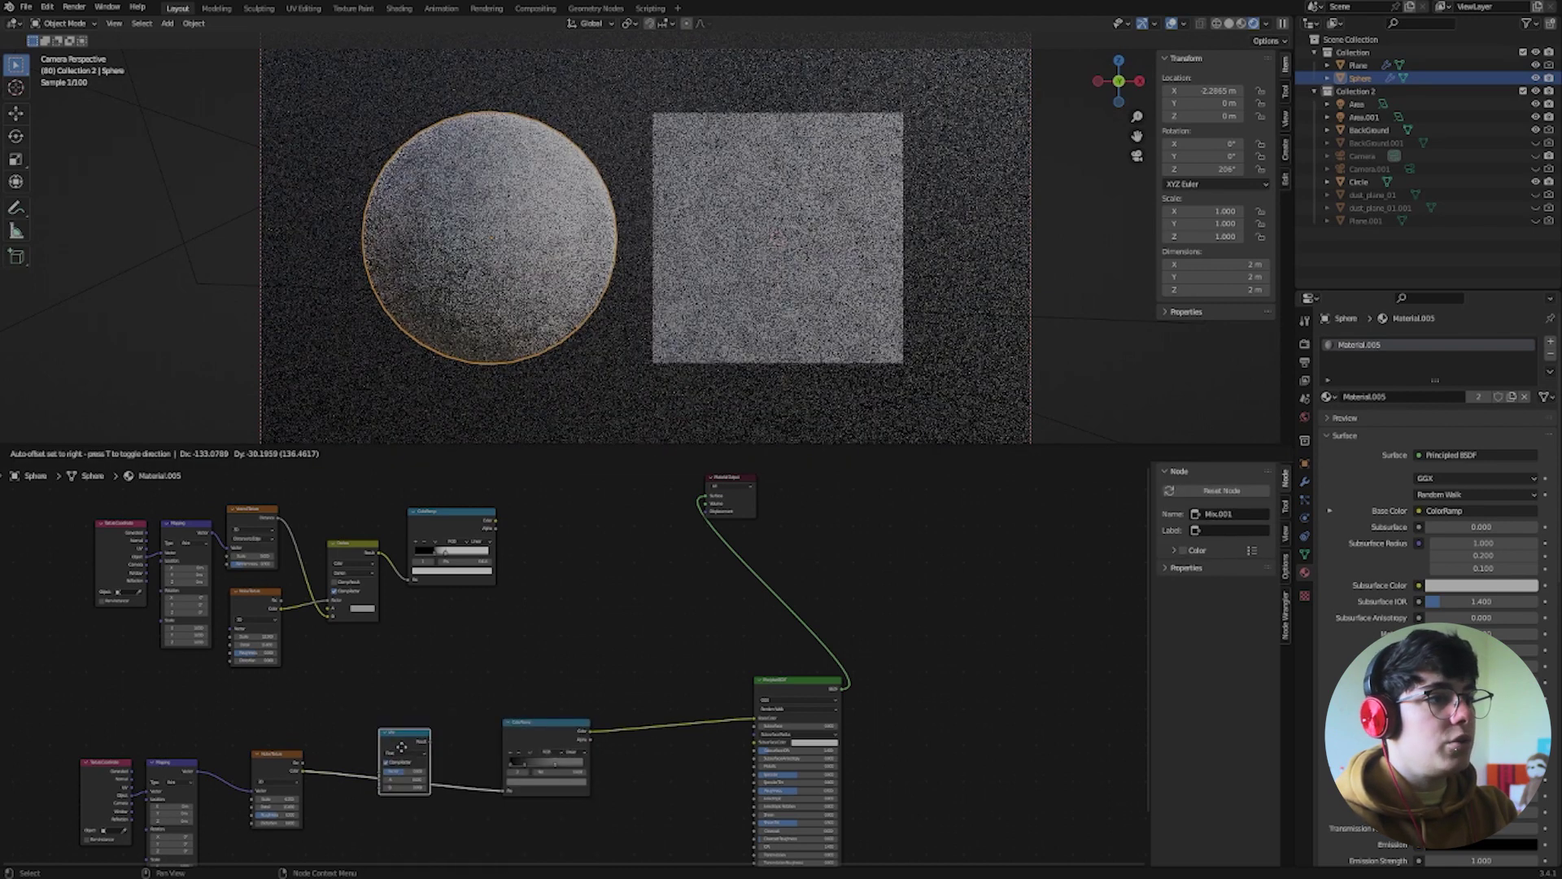
pyautogui.moveTo(425, 711); pyautogui.dragTo(481, 616, button='middle')
pyautogui.scroll(5, 481, 615)
pyautogui.click(409, 673)
pyautogui.click(394, 707)
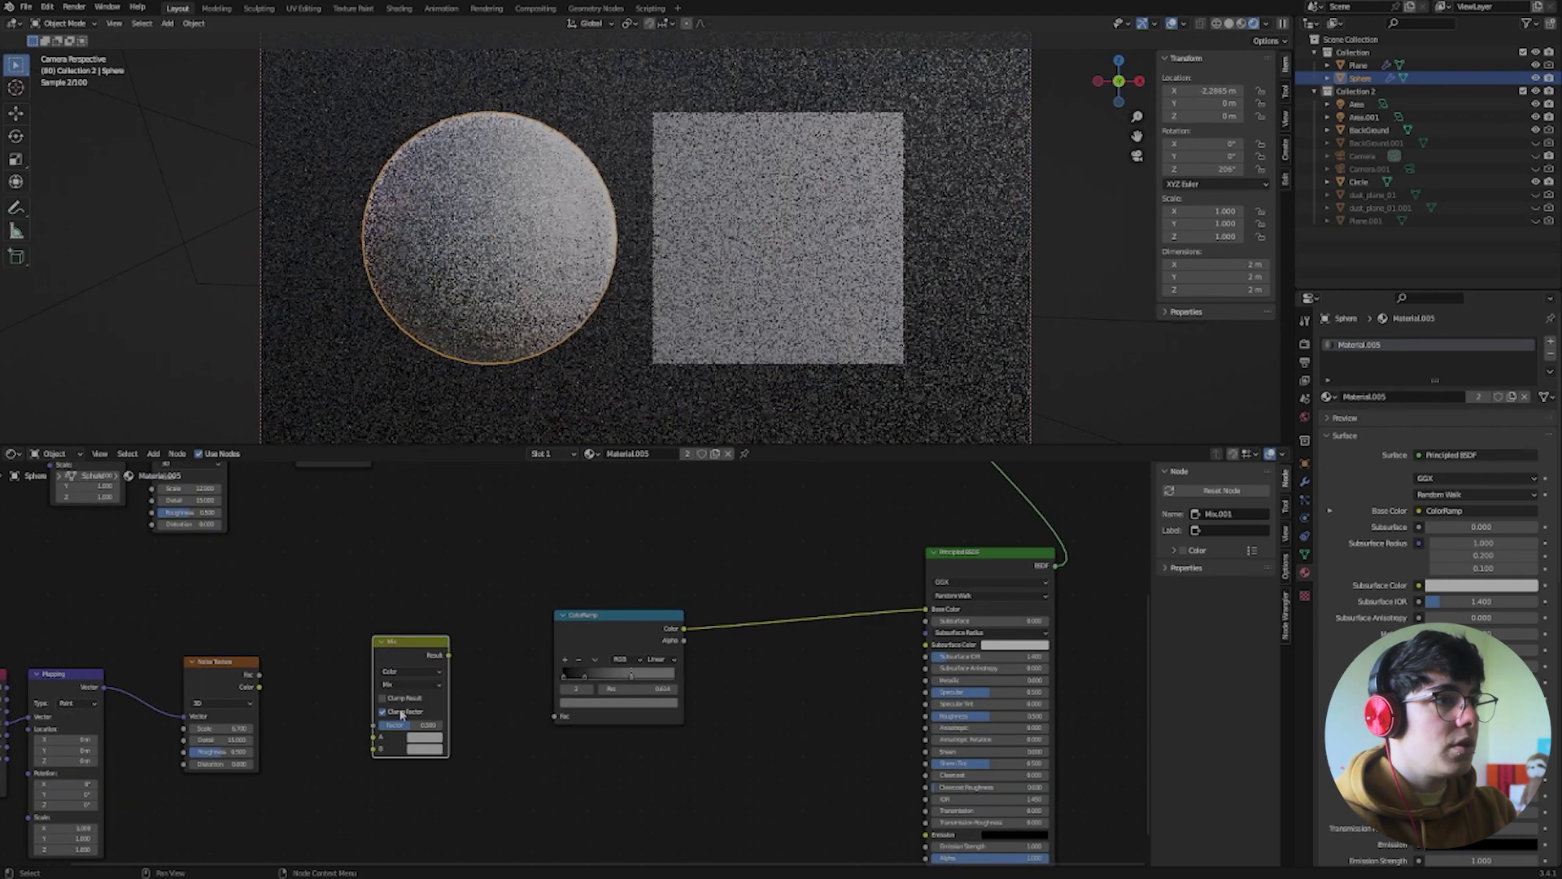
pyautogui.click(392, 686)
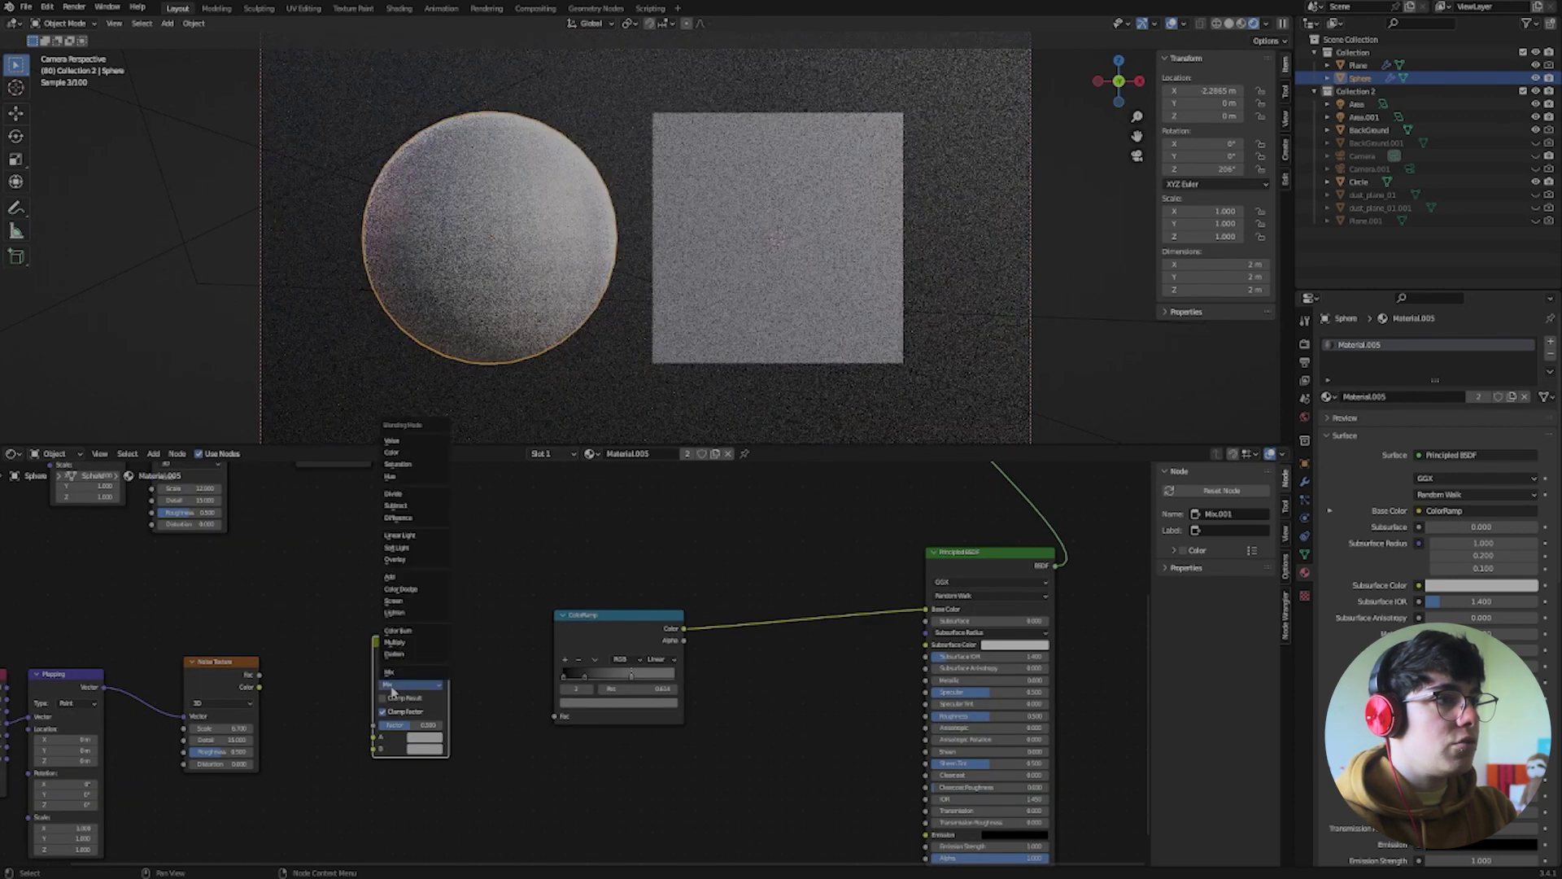
pyautogui.click(396, 642)
# Link the lower noise's Fac to Multiply's A, the upper ColorRamp's color to B, and the result to the lower ColorRamp's Fac
pyautogui.moveTo(259, 676); pyautogui.dragTo(374, 737)
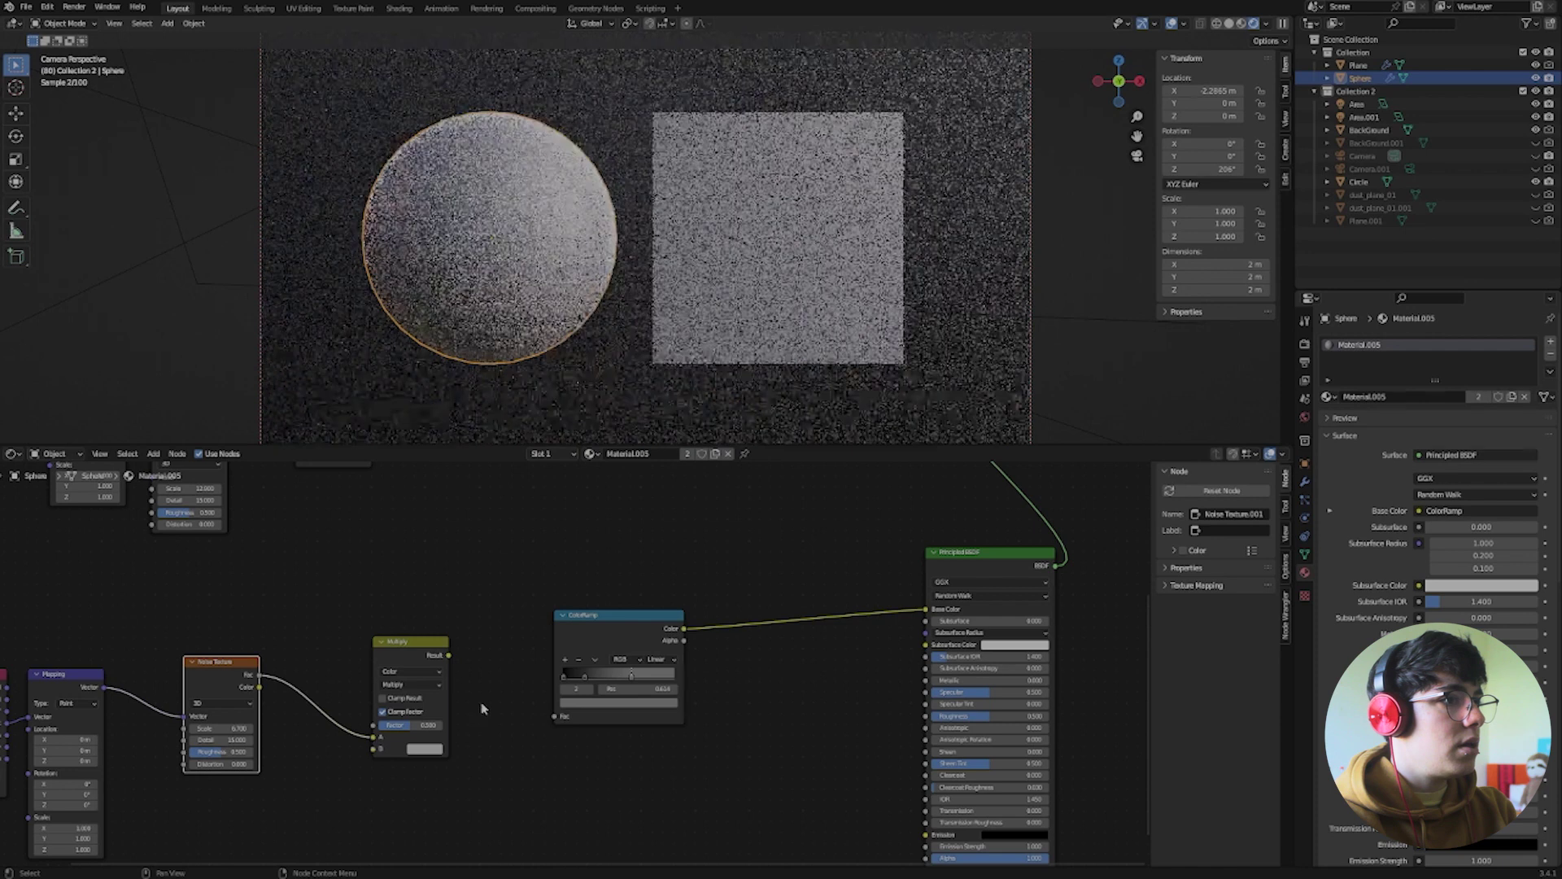
pyautogui.moveTo(448, 655); pyautogui.dragTo(554, 717)
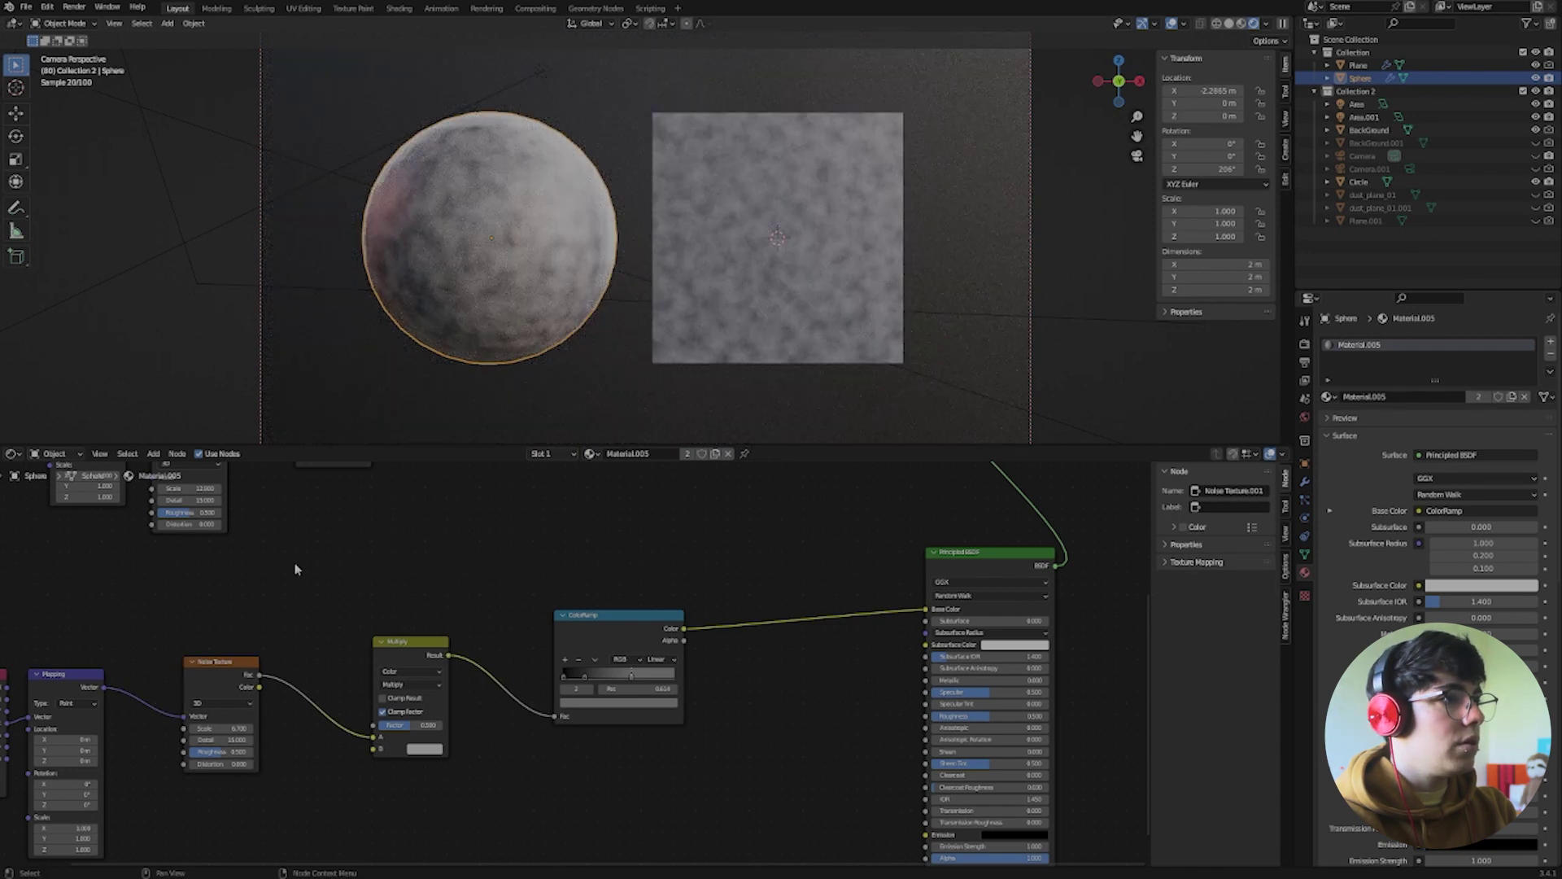
pyautogui.press('Home')
pyautogui.scroll(-2, 457, 521)
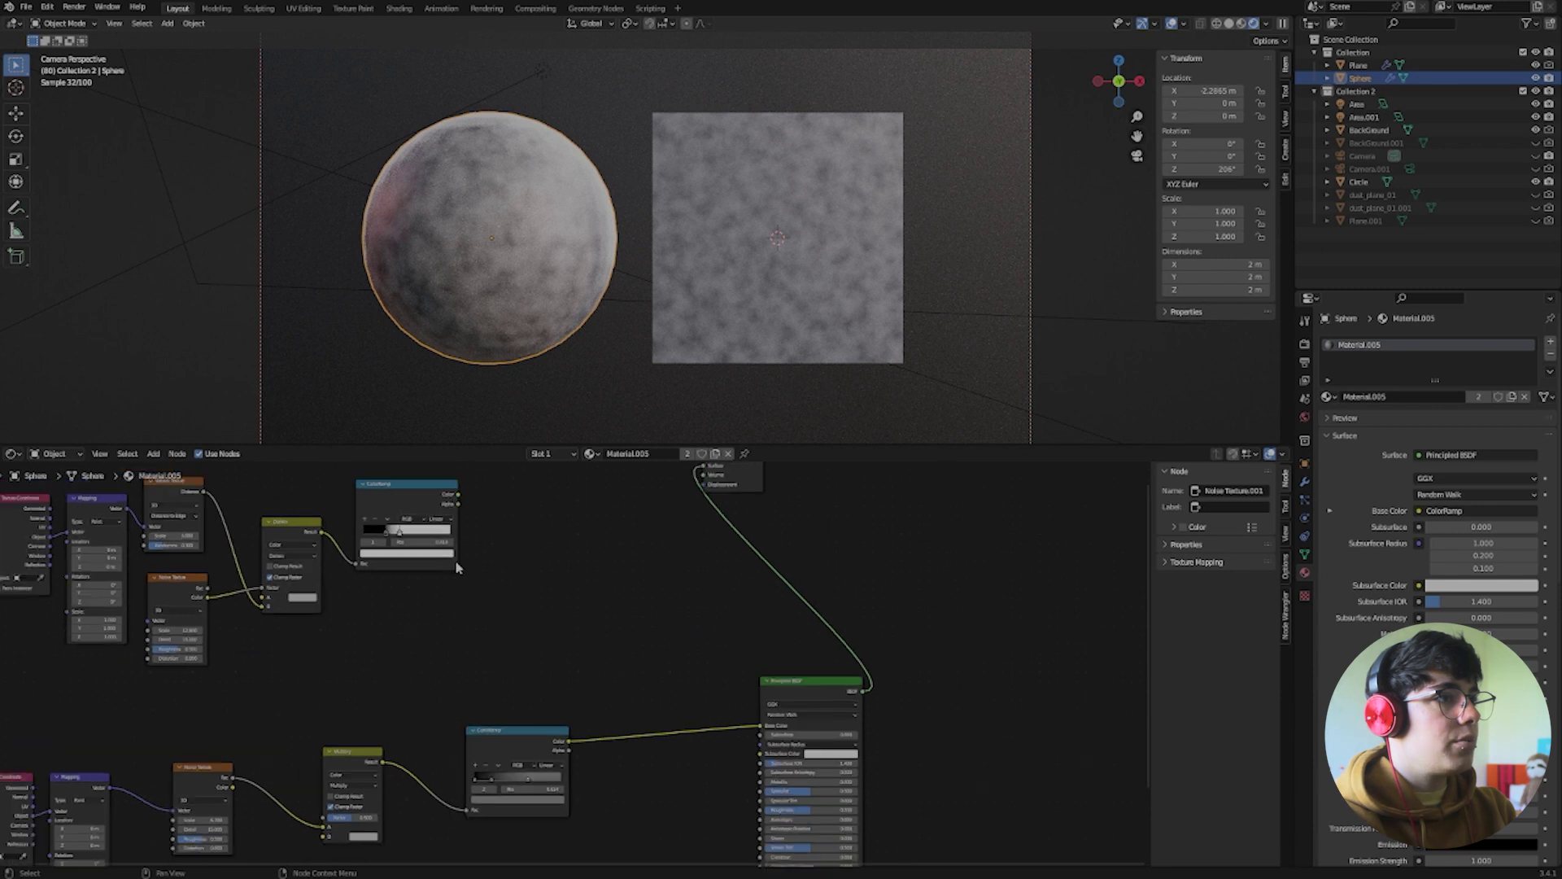
pyautogui.moveTo(240, 488); pyautogui.dragTo(234, 519, button='middle')
pyautogui.moveTo(45, 503); pyautogui.dragTo(544, 666)
pyautogui.moveTo(468, 538)
pyautogui.mouseDown()
pyautogui.moveTo(534, 602)
pyautogui.moveTo(340, 848)
pyautogui.moveTo(343, 796)
pyautogui.mouseUp()
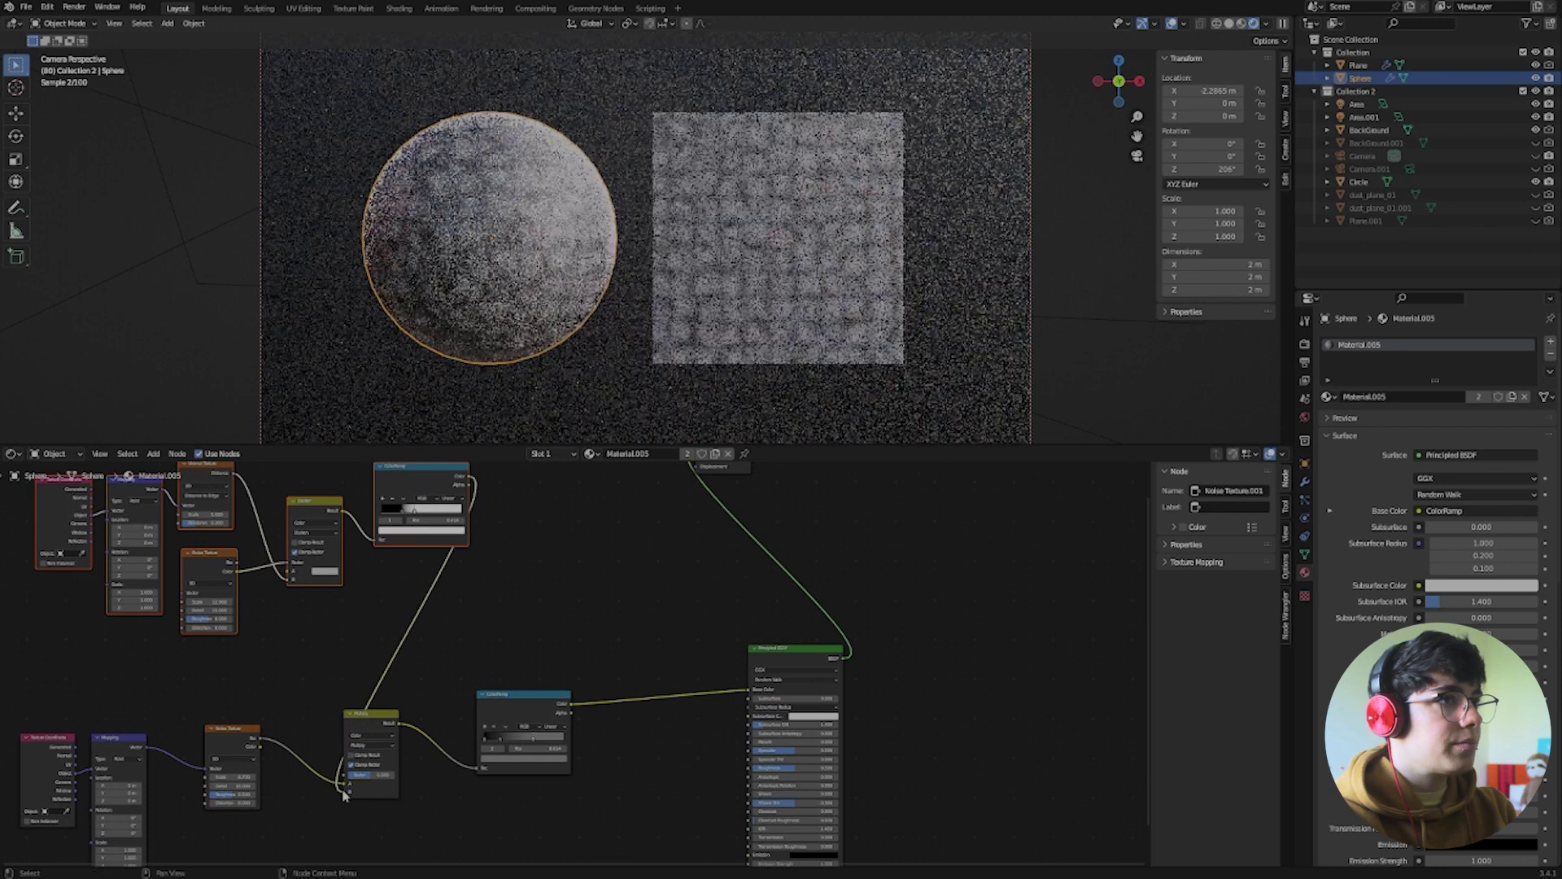
pyautogui.scroll(3, 800, 84)
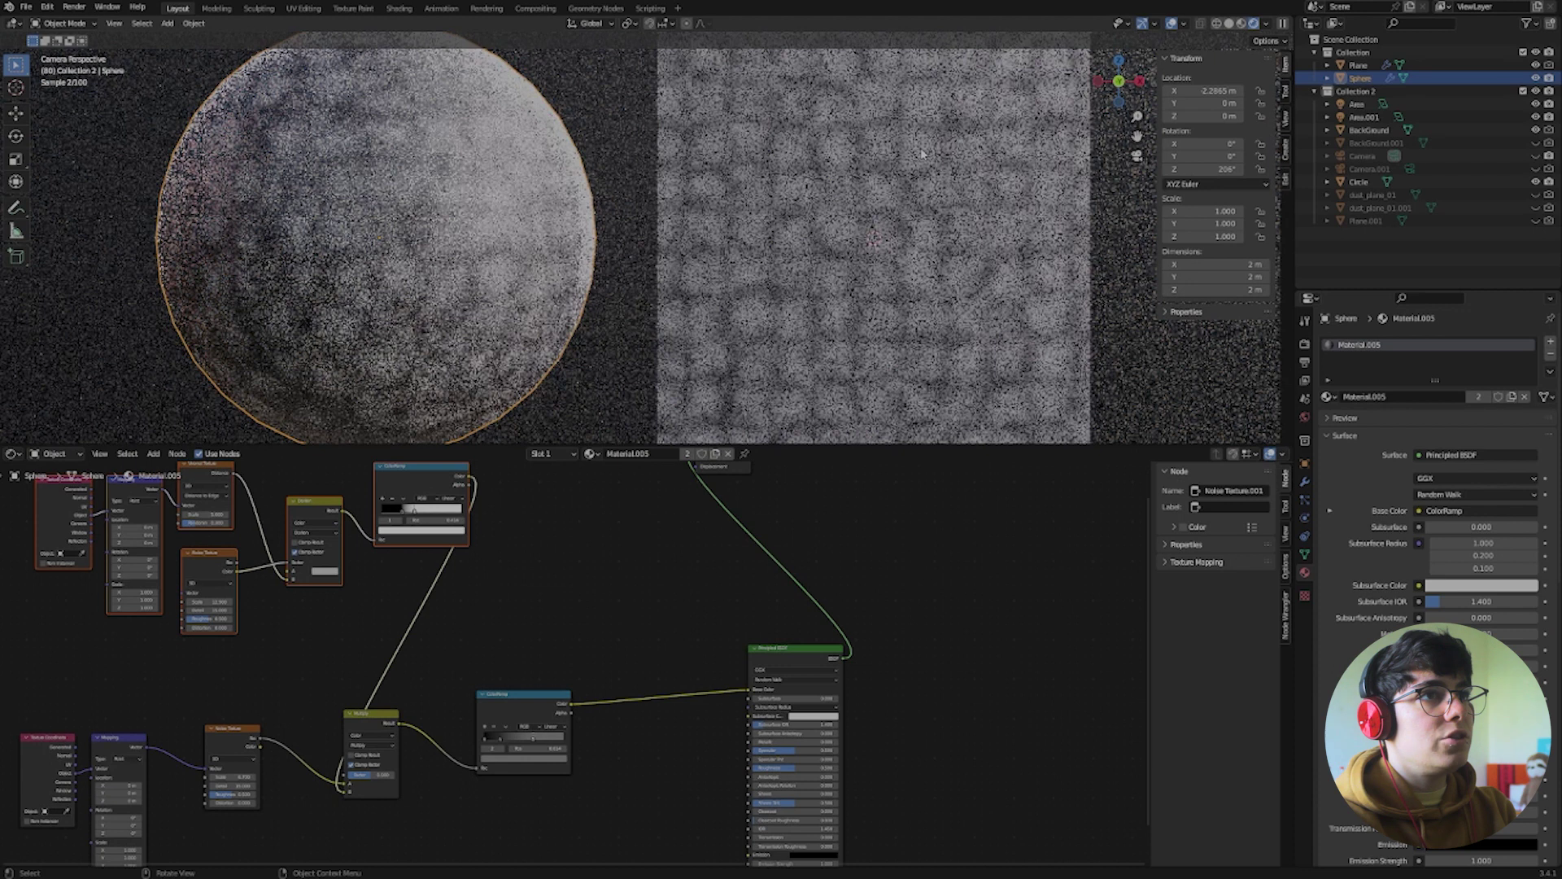
# Tidy the lower chain by repositioning the Multiply, ColorRamp, Noise Texture and Mapping nodes
pyautogui.moveTo(384, 713); pyautogui.dragTo(425, 711)
pyautogui.moveTo(521, 696); pyautogui.dragTo(590, 682)
pyautogui.moveTo(411, 711); pyautogui.dragTo(446, 695)
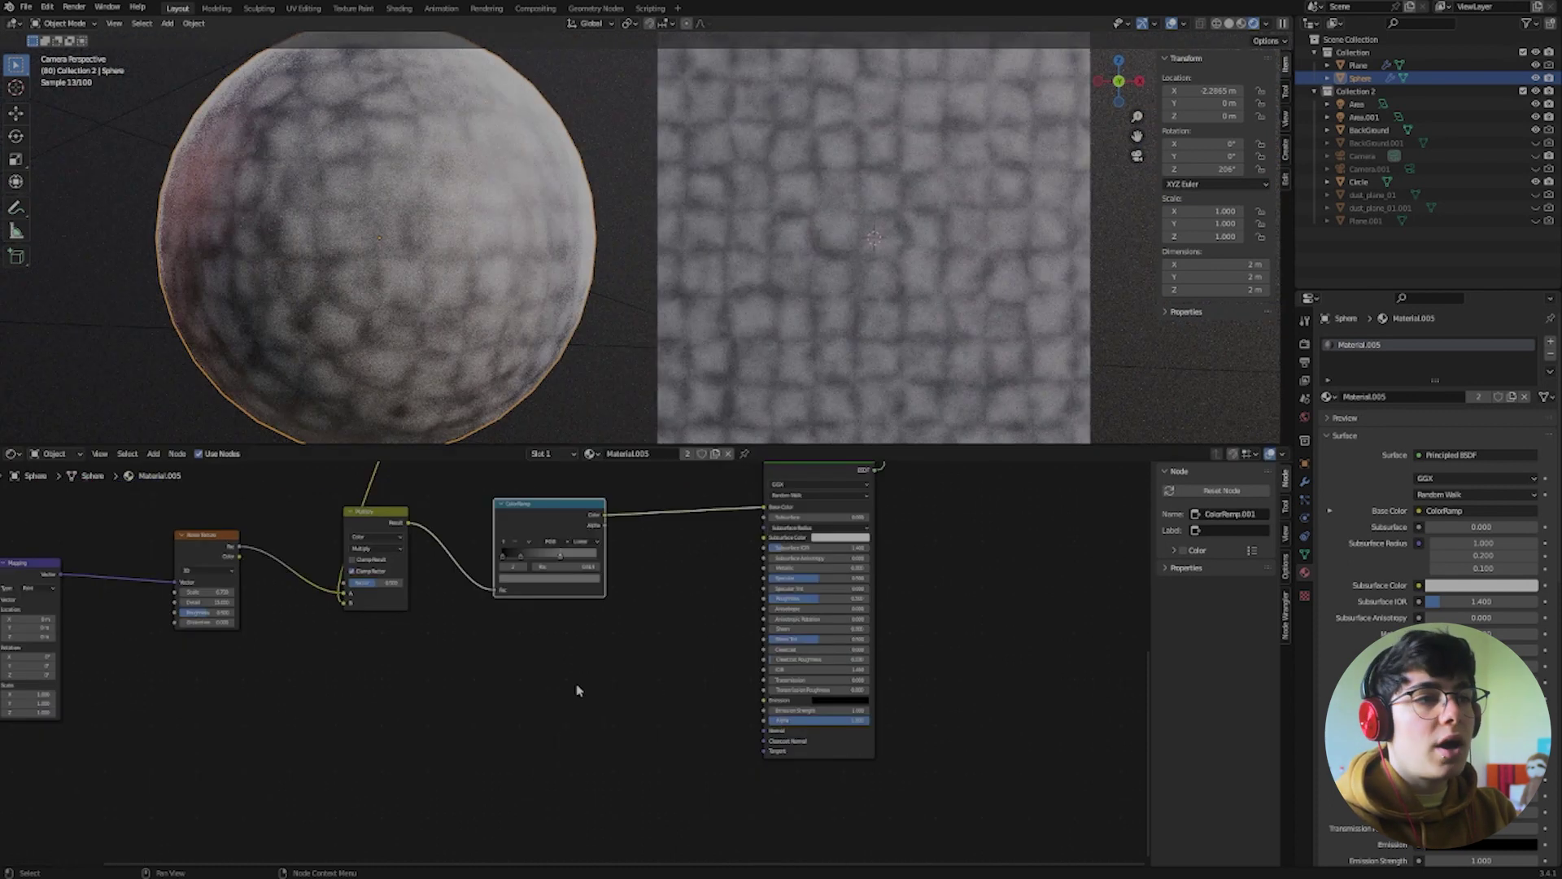
pyautogui.moveTo(207, 542); pyautogui.dragTo(236, 521)
pyautogui.click(27, 569)
pyautogui.moveTo(27, 565); pyautogui.dragTo(57, 553)
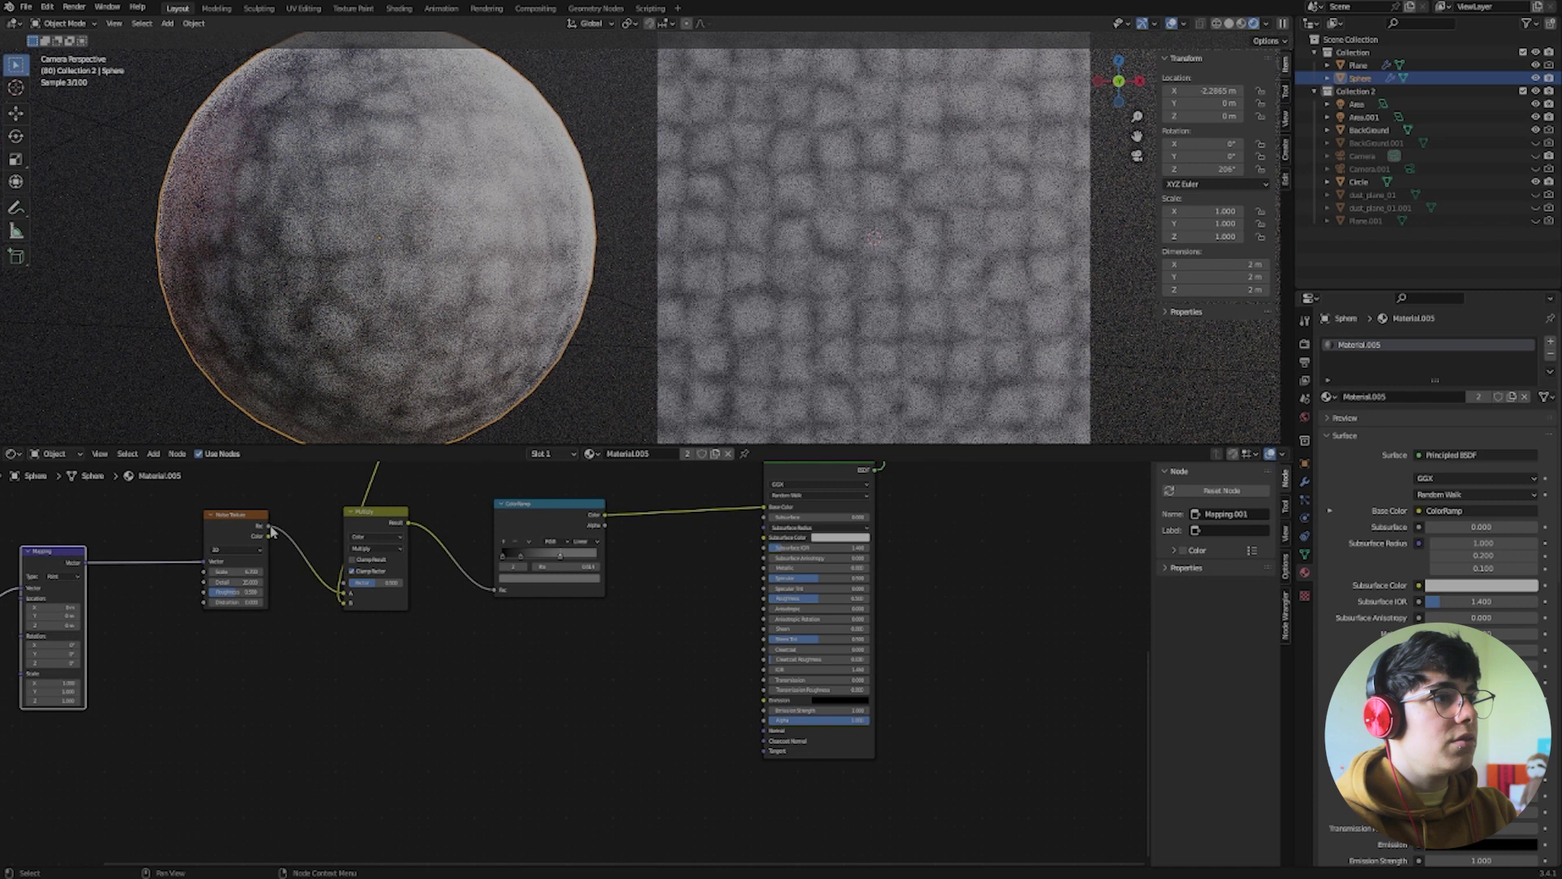
# Link the lower Noise Texture's Fac to the Principled BSDF's Normal through a new Bump node, using the Bump's Height input
pyautogui.moveTo(269, 525); pyautogui.dragTo(765, 721)
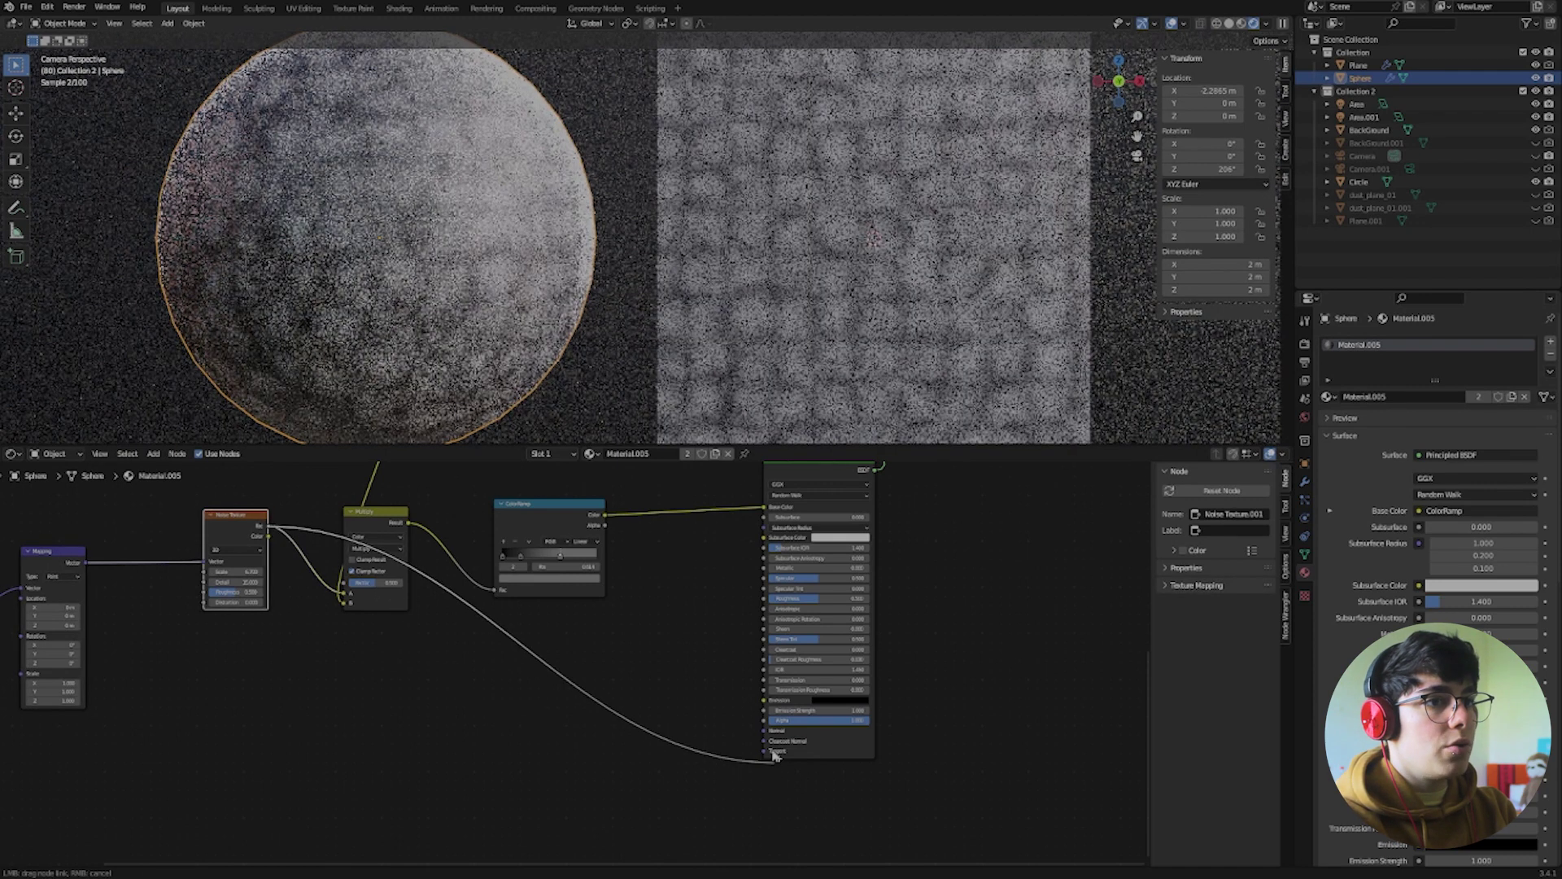
pyautogui.click(1241, 22)
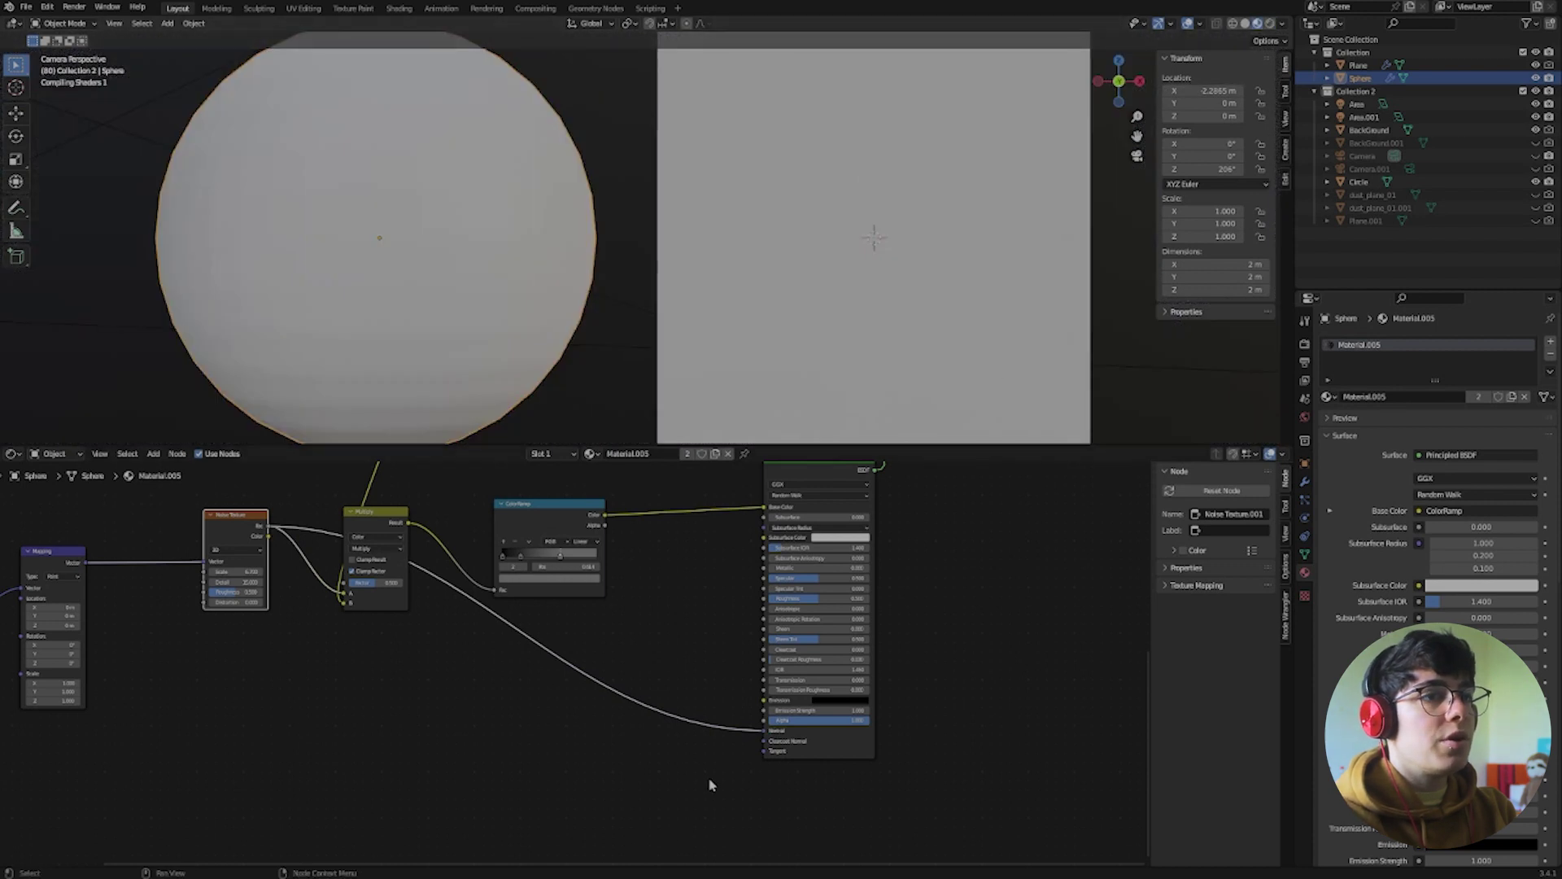
pyautogui.hotkey('shift', 'a')
pyautogui.moveTo(572, 748)
pyautogui.click(537, 727)
pyautogui.write('b')
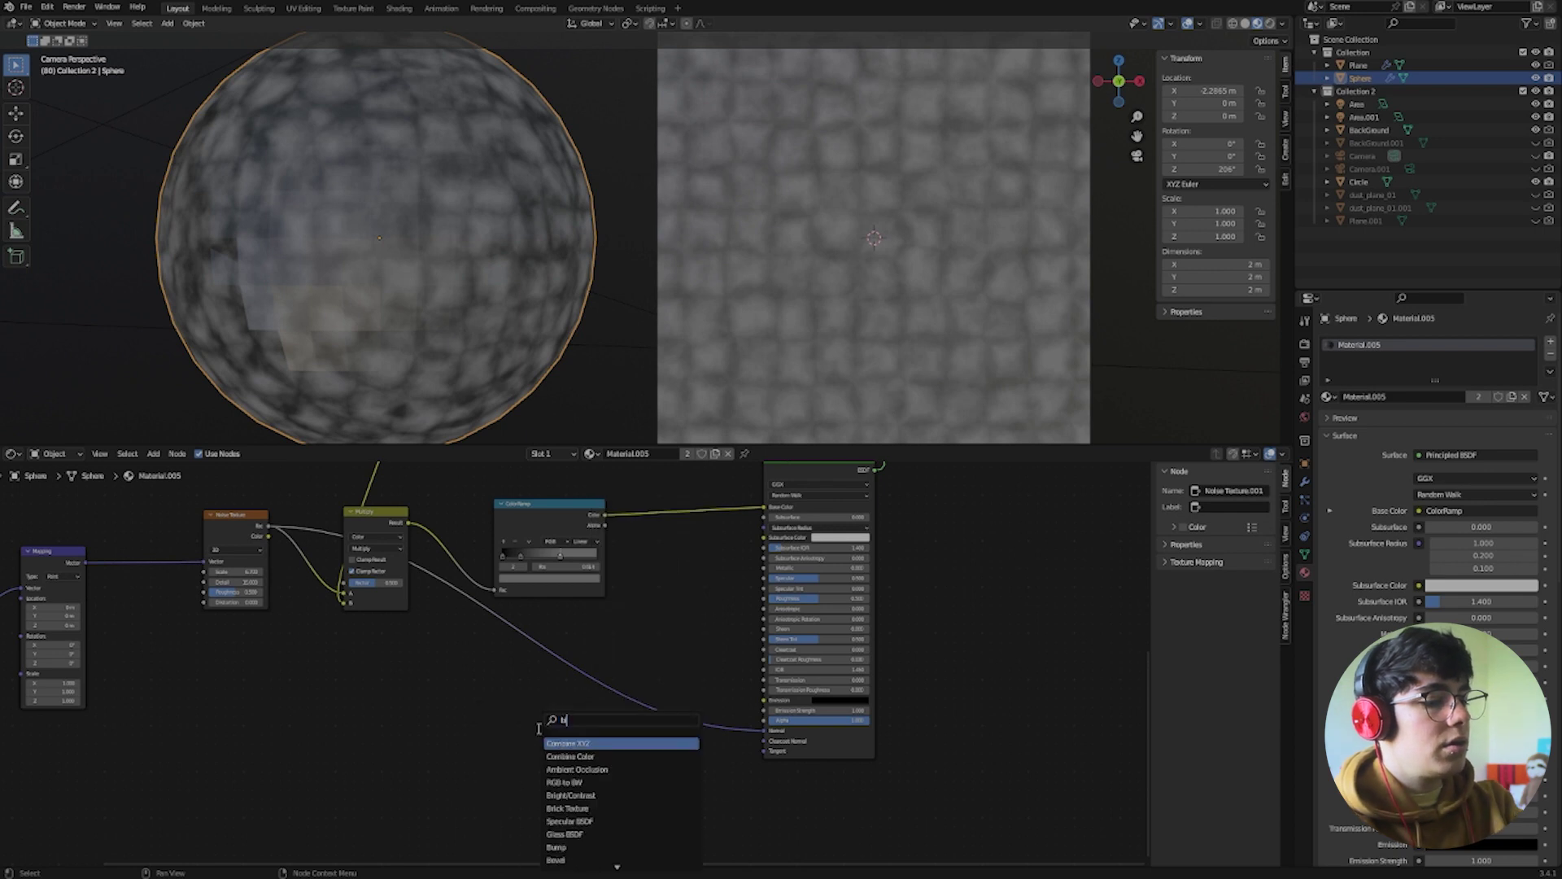
pyautogui.write('ump')
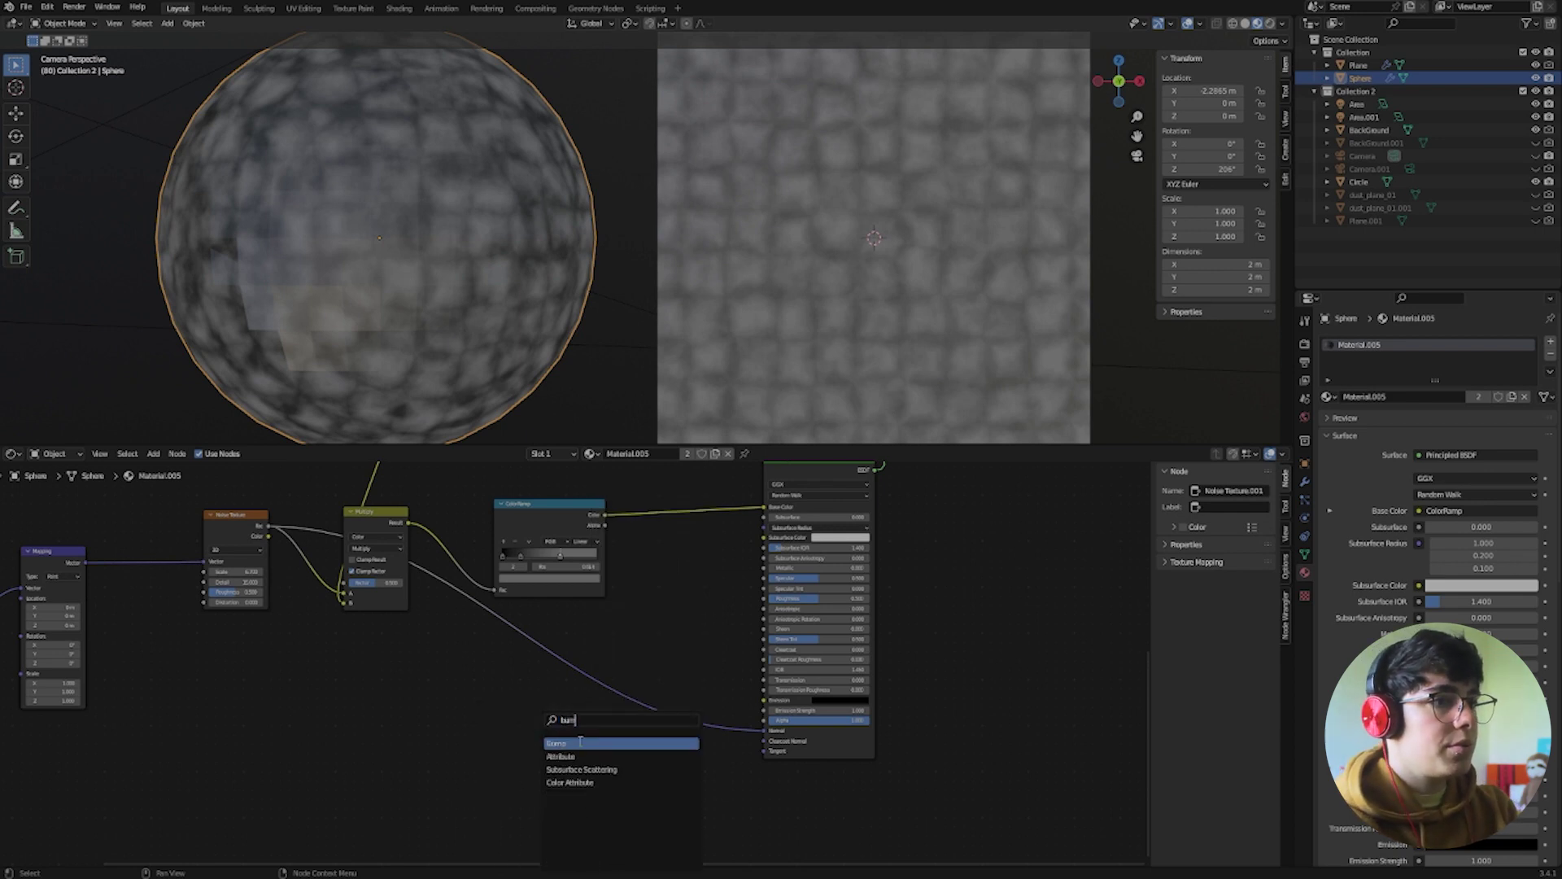
pyautogui.click(579, 742)
pyautogui.click(598, 677)
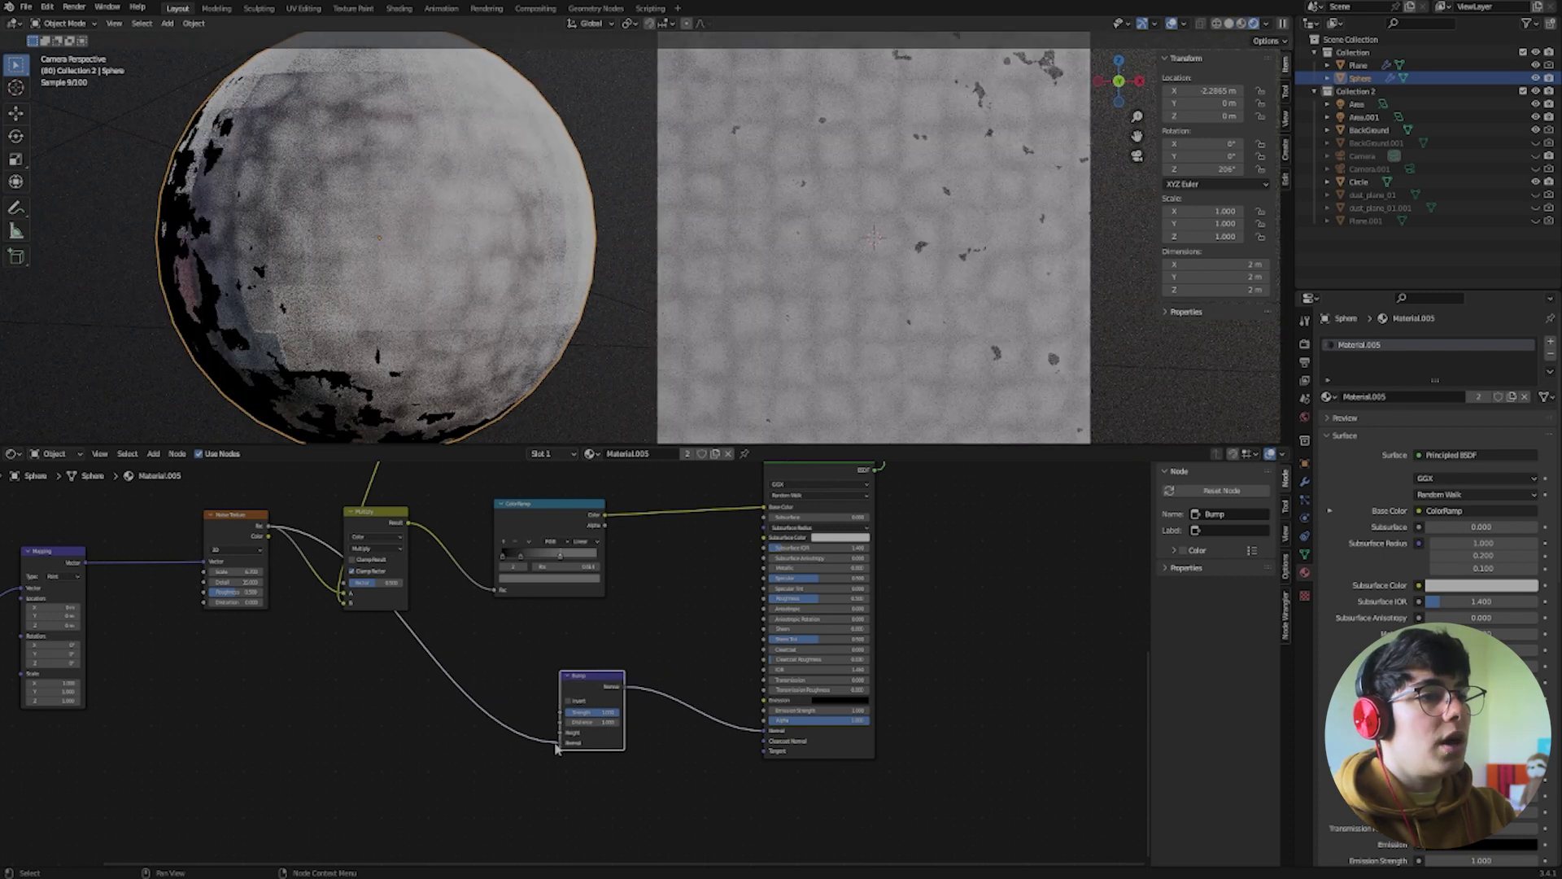
pyautogui.moveTo(559, 743)
pyautogui.mouseDown()
pyautogui.moveTo(545, 724)
pyautogui.moveTo(562, 732)
pyautogui.mouseUp()
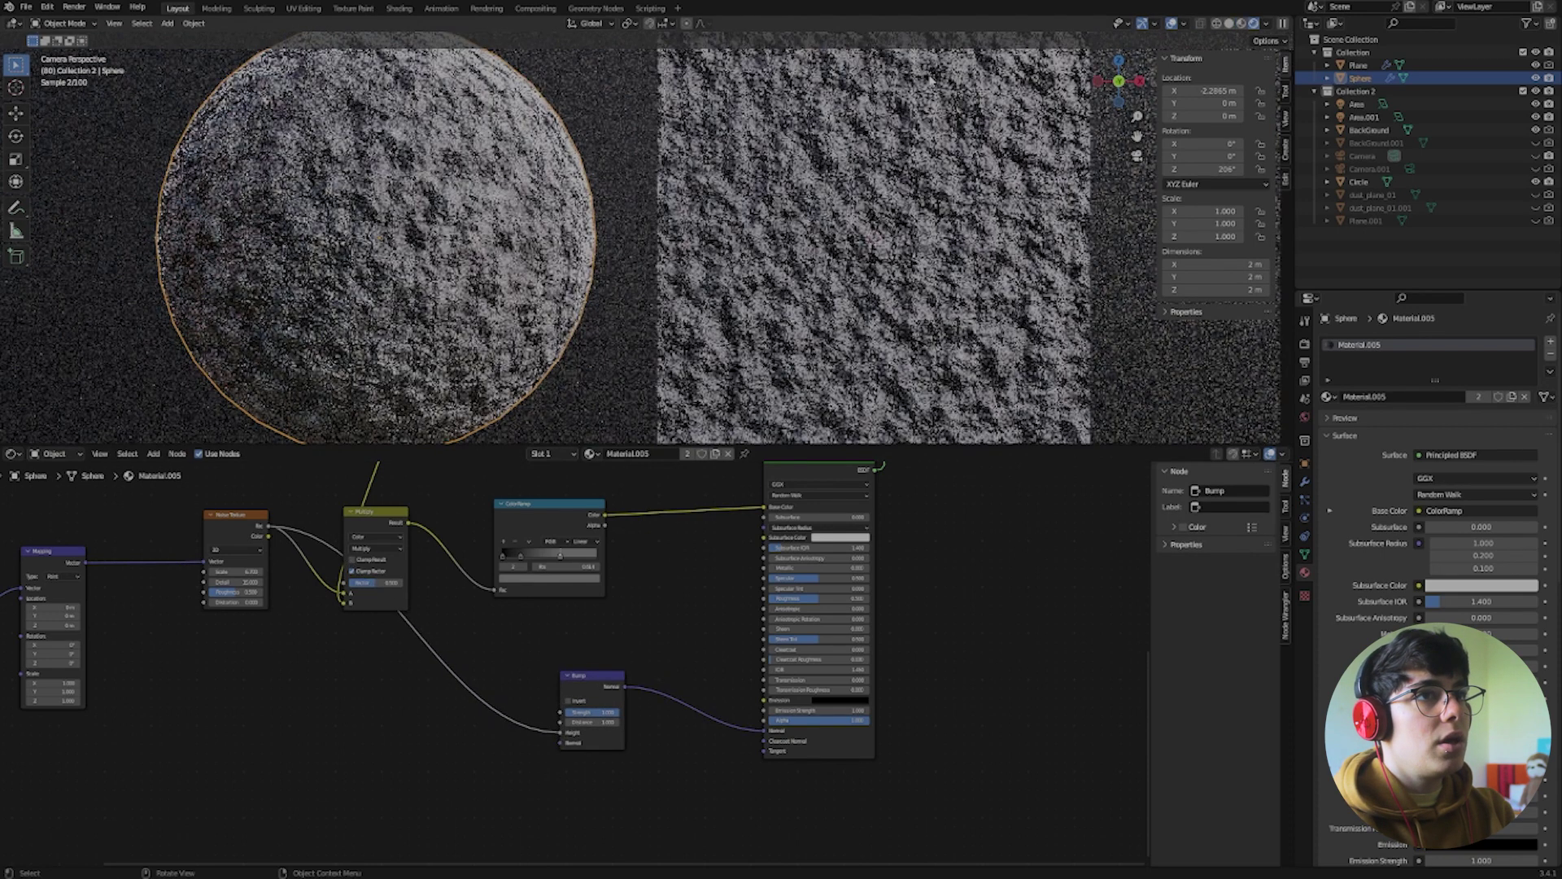
# Set the Bump node's strength to 0.250
pyautogui.doubleClick(608, 712)
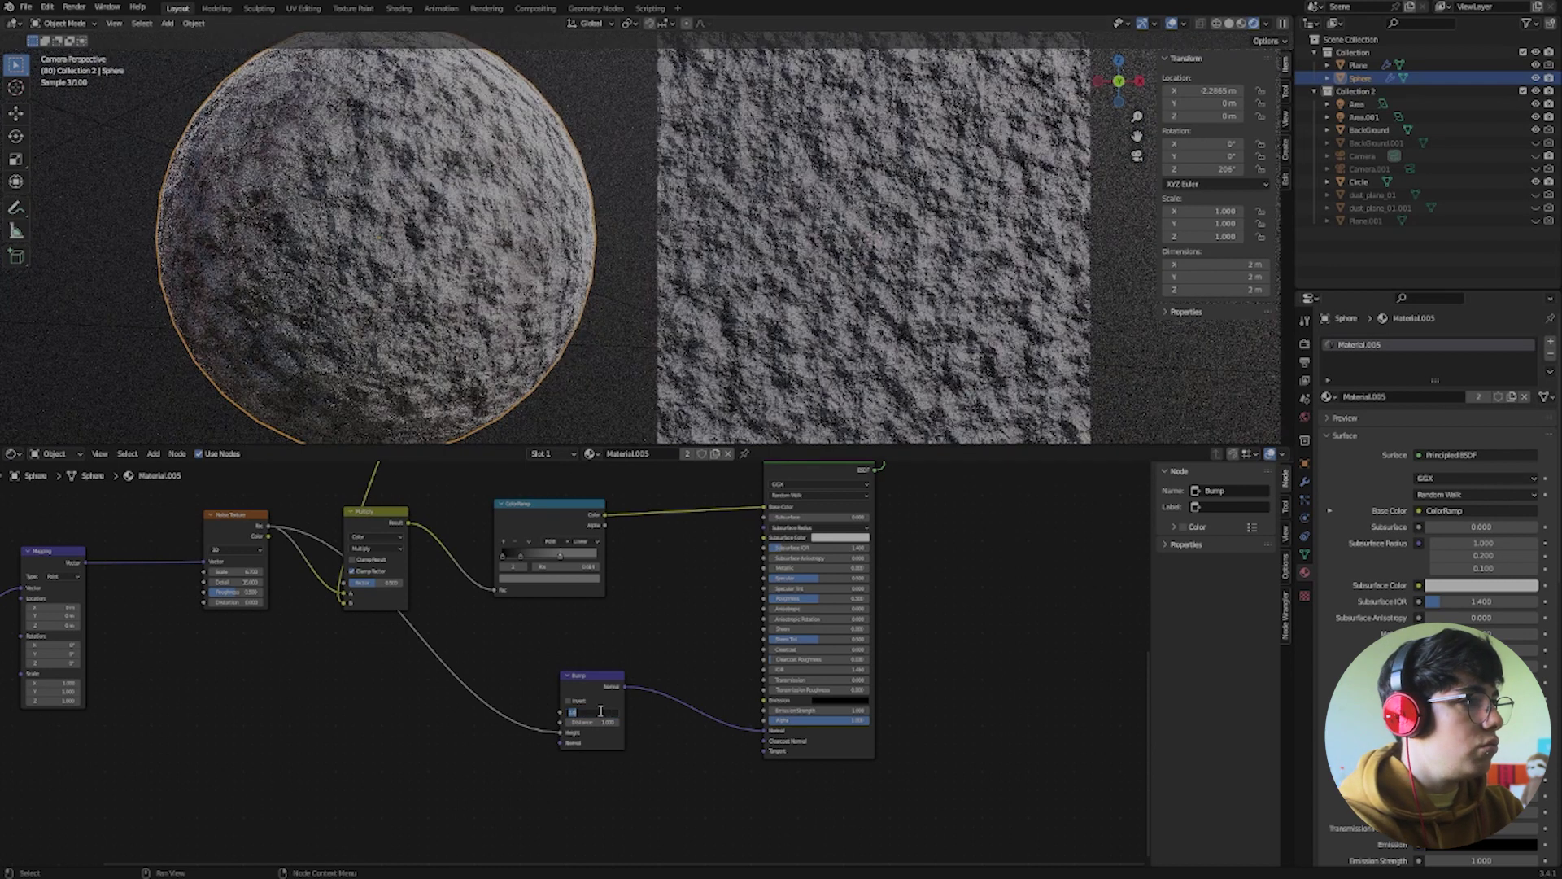
pyautogui.write('0.05')
pyautogui.press('Return')
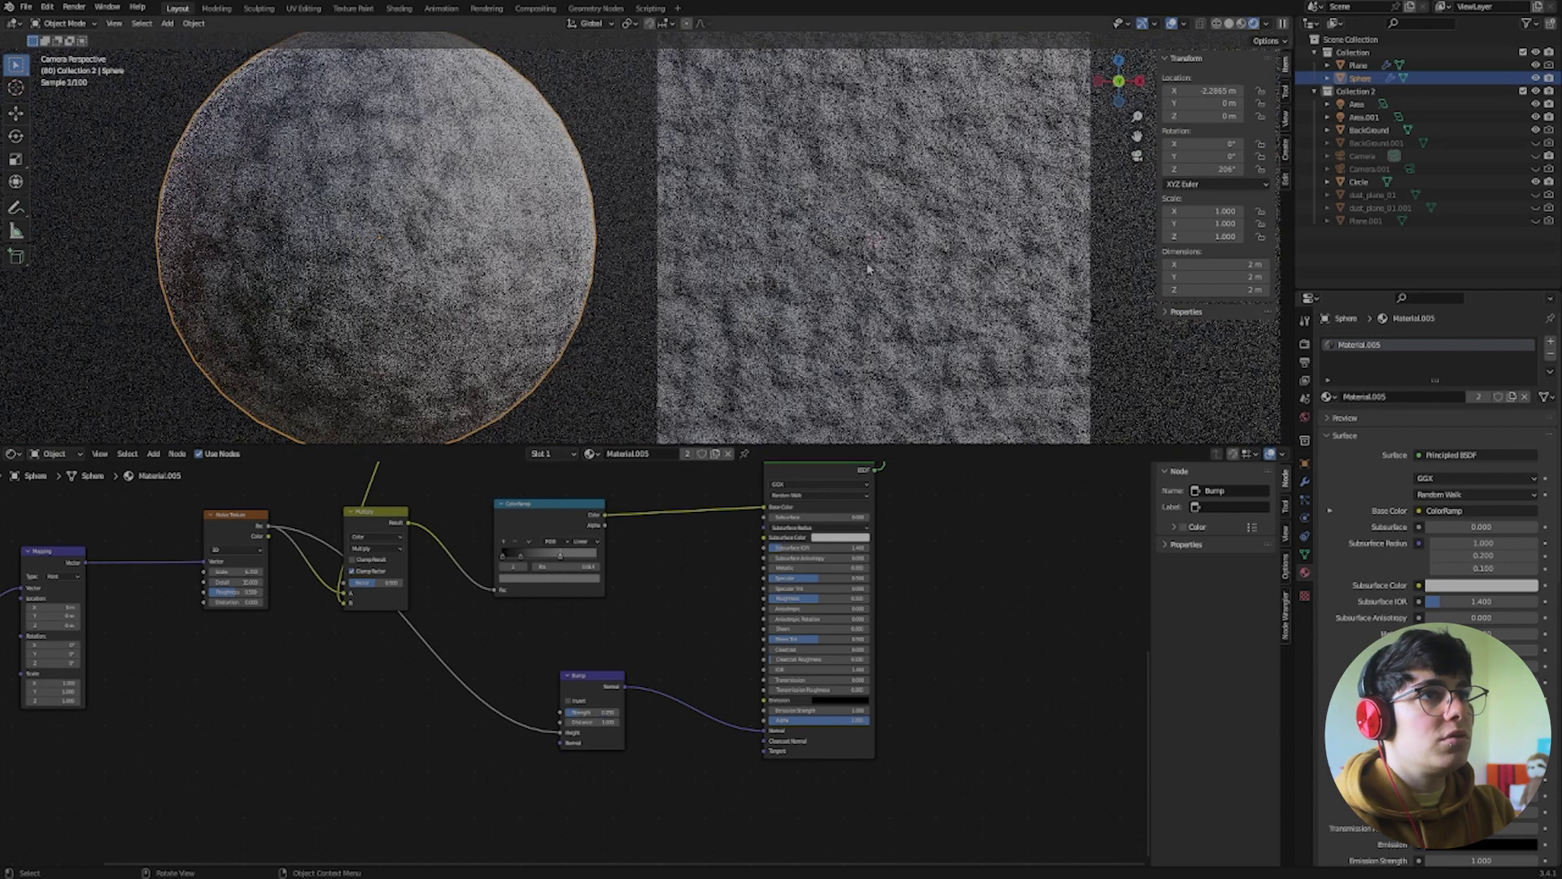
# Shift the upper node group and the lower Noise Texture away from the Multiply node to clear up the layout
pyautogui.press('Home')
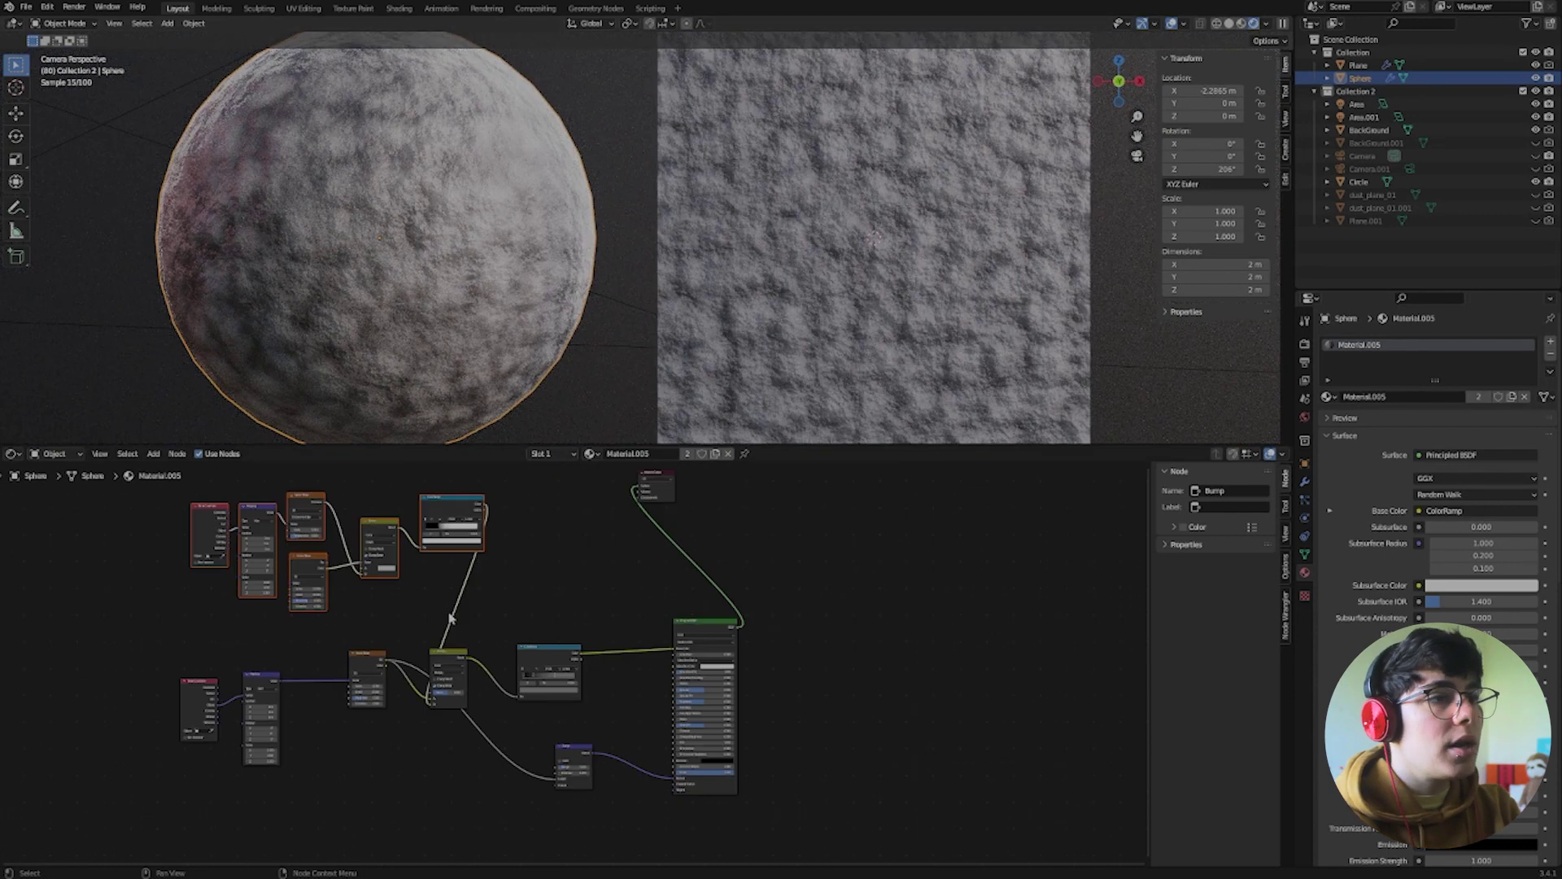
pyautogui.moveTo(448, 502); pyautogui.dragTo(389, 511)
pyautogui.scroll(2, 419, 769)
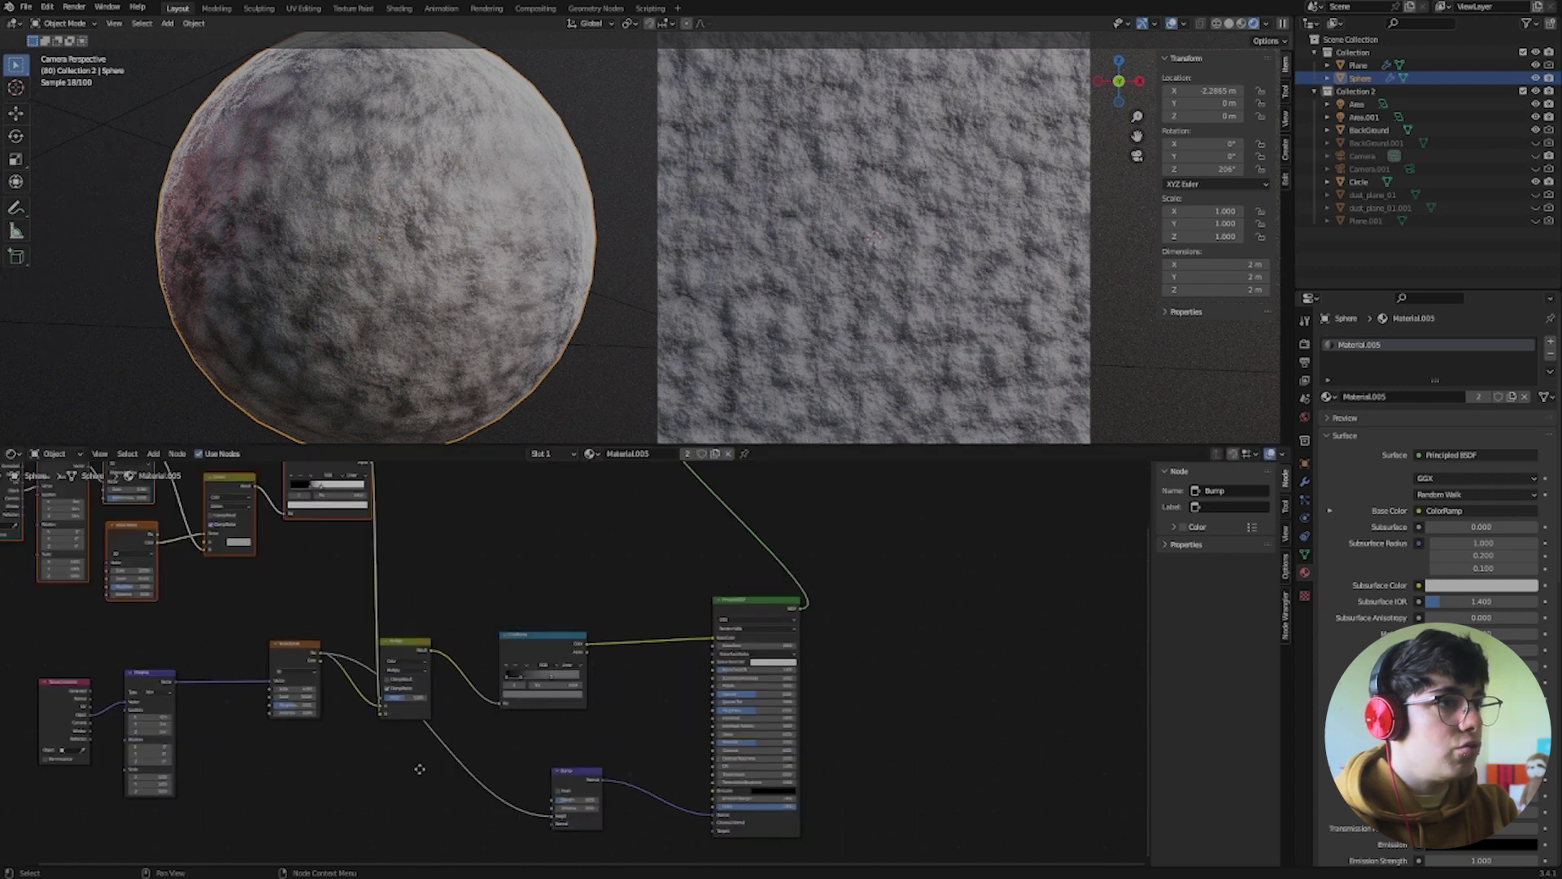
pyautogui.moveTo(419, 769); pyautogui.dragTo(500, 705, button='middle')
pyautogui.moveTo(379, 585); pyautogui.dragTo(345, 610)
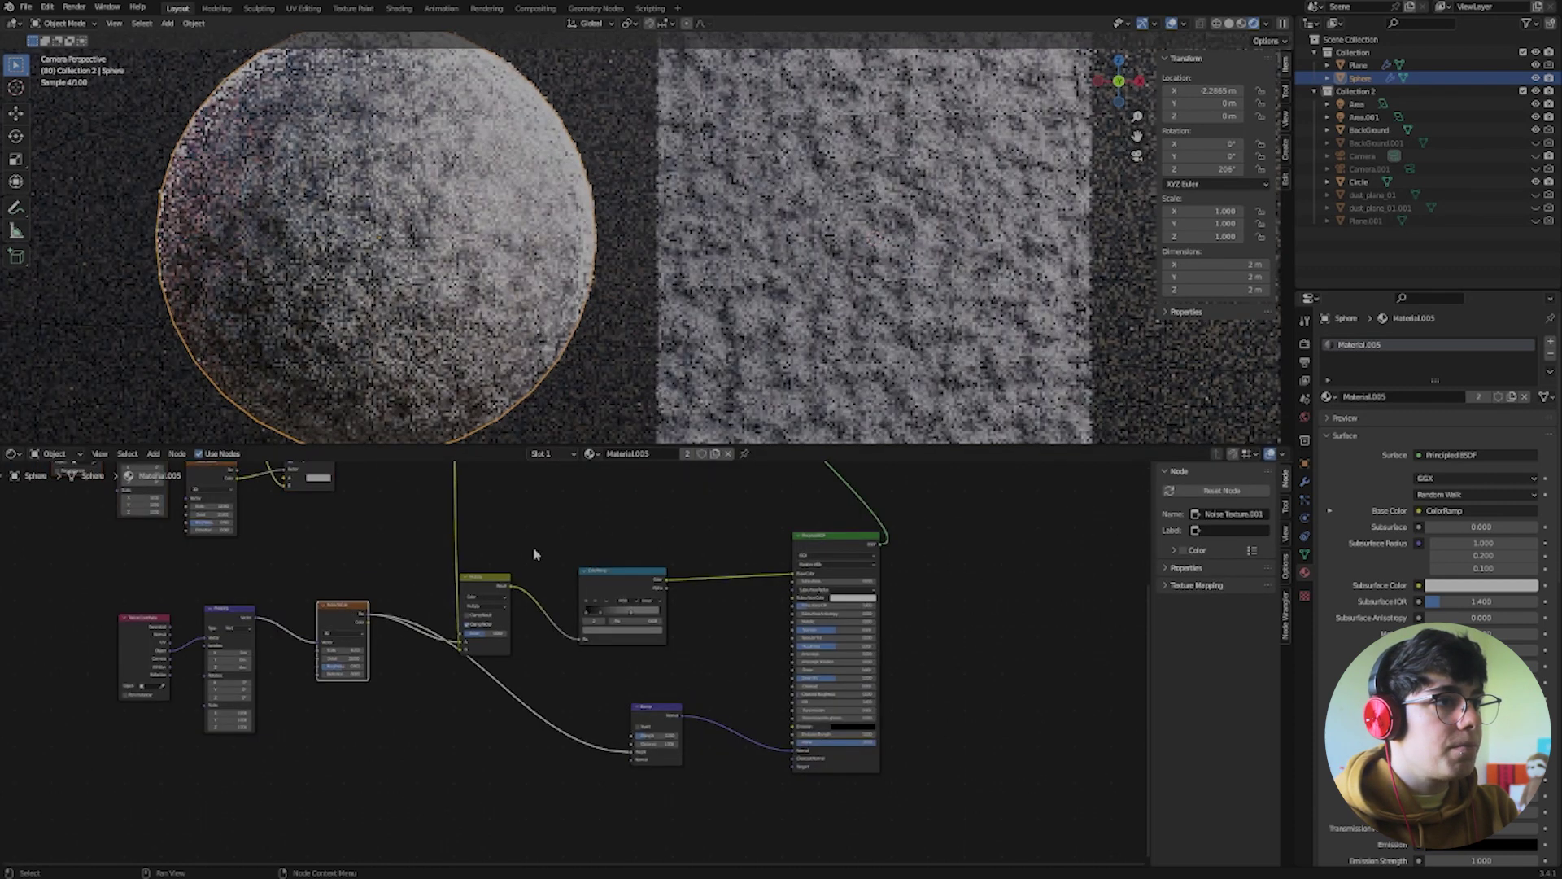
# Duplicate the Bump, feed the upper ColorRamp into the copy's Height, and chain the copy's Normal into the original Bump's Normal
pyautogui.moveTo(662, 707); pyautogui.dragTo(577, 698)
pyautogui.hotkey('shift', 'd')
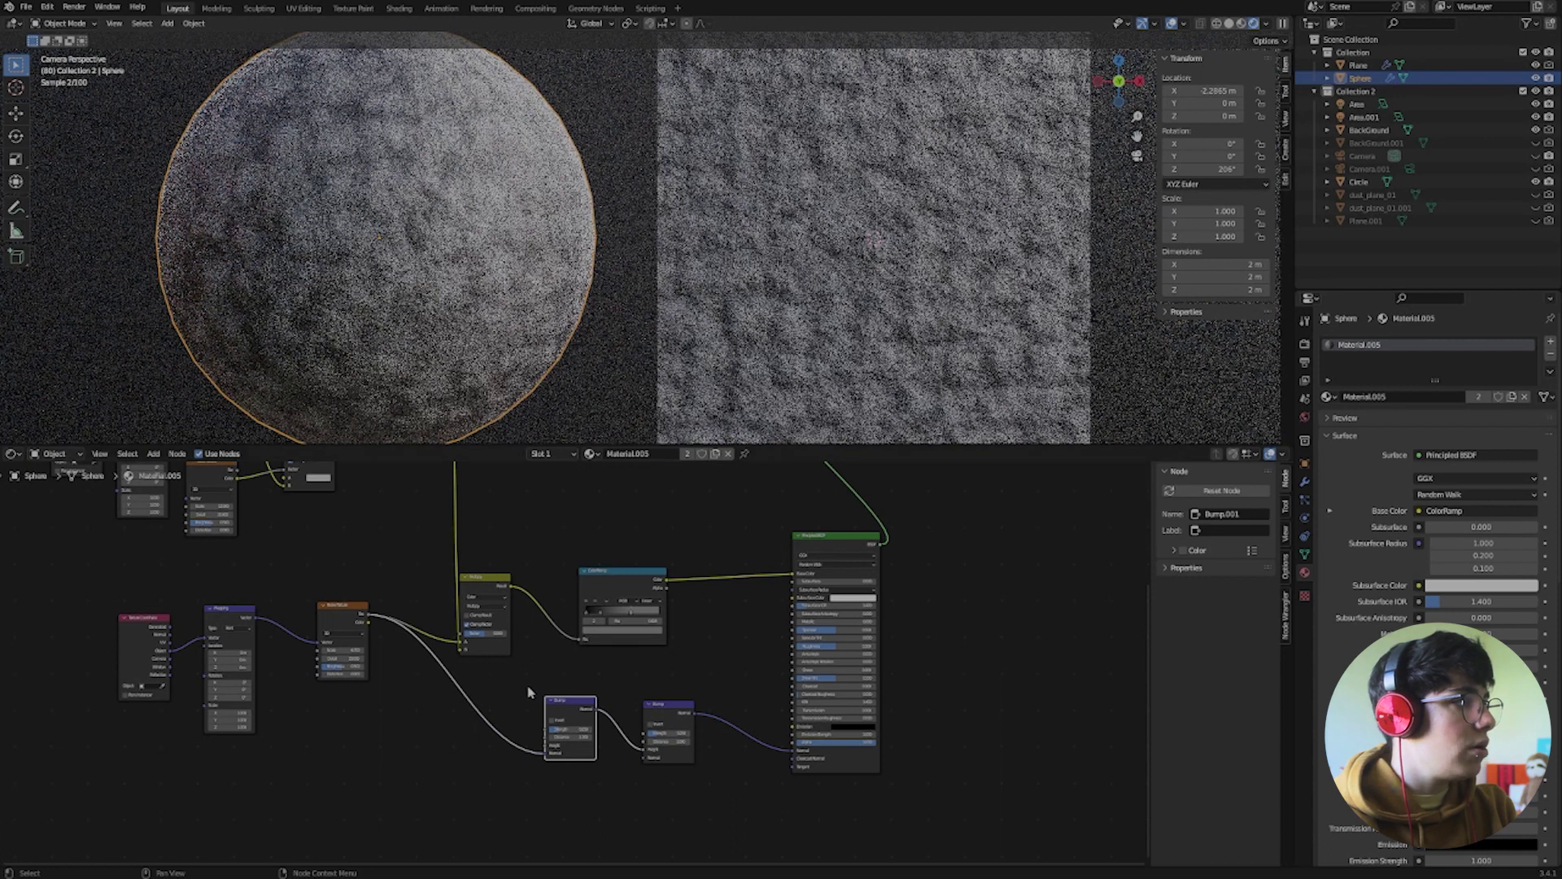
pyautogui.scroll(-1, 529, 692)
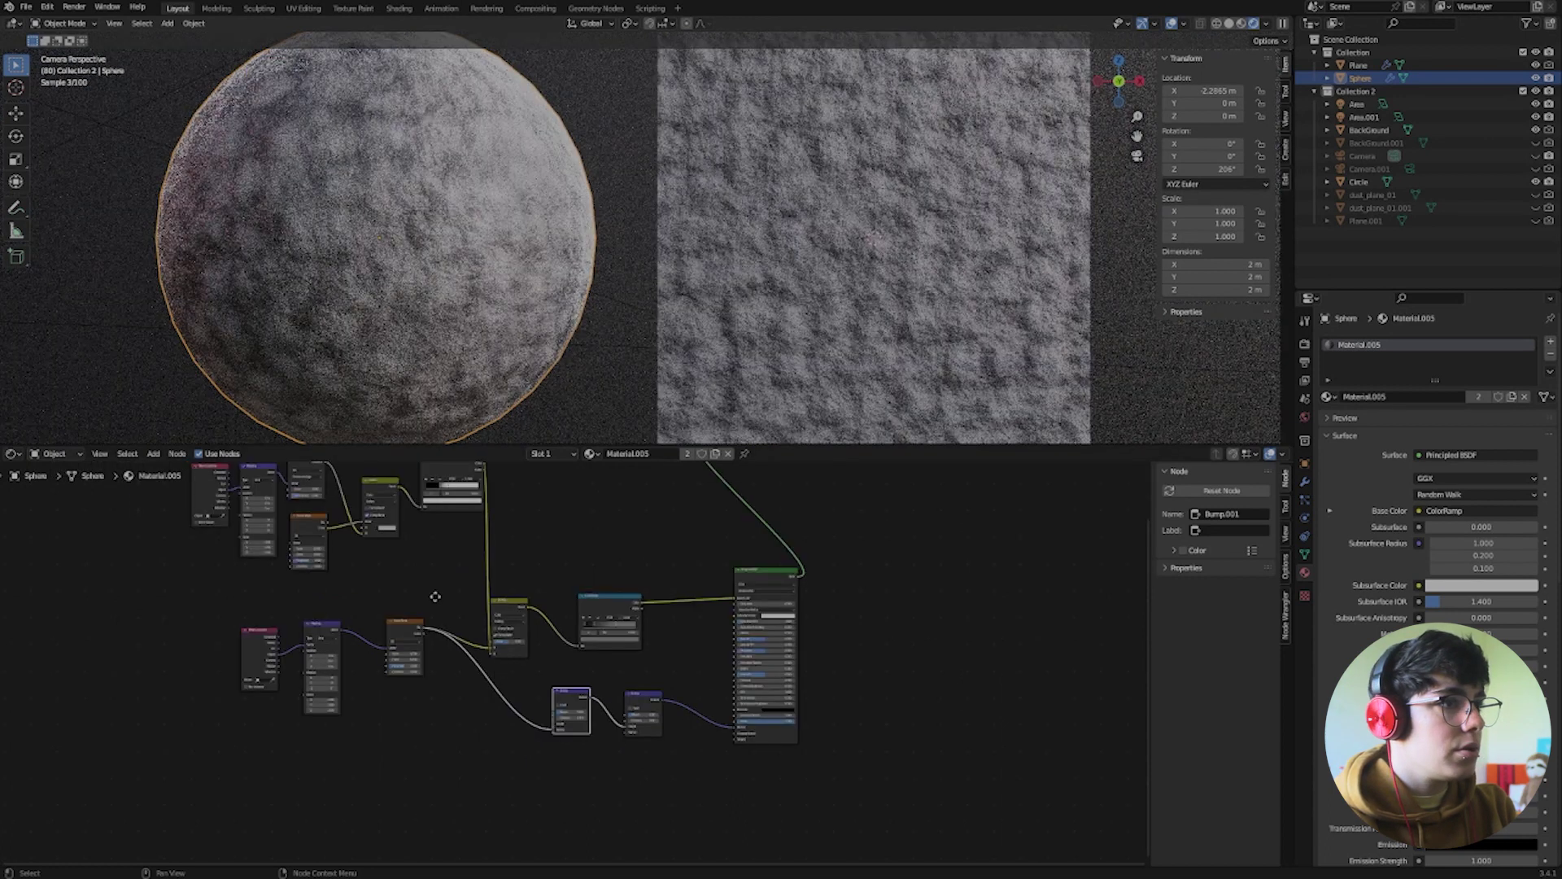
pyautogui.scroll(-1, 468, 562)
pyautogui.moveTo(423, 471); pyautogui.dragTo(496, 736)
pyautogui.scroll(3, 612, 712)
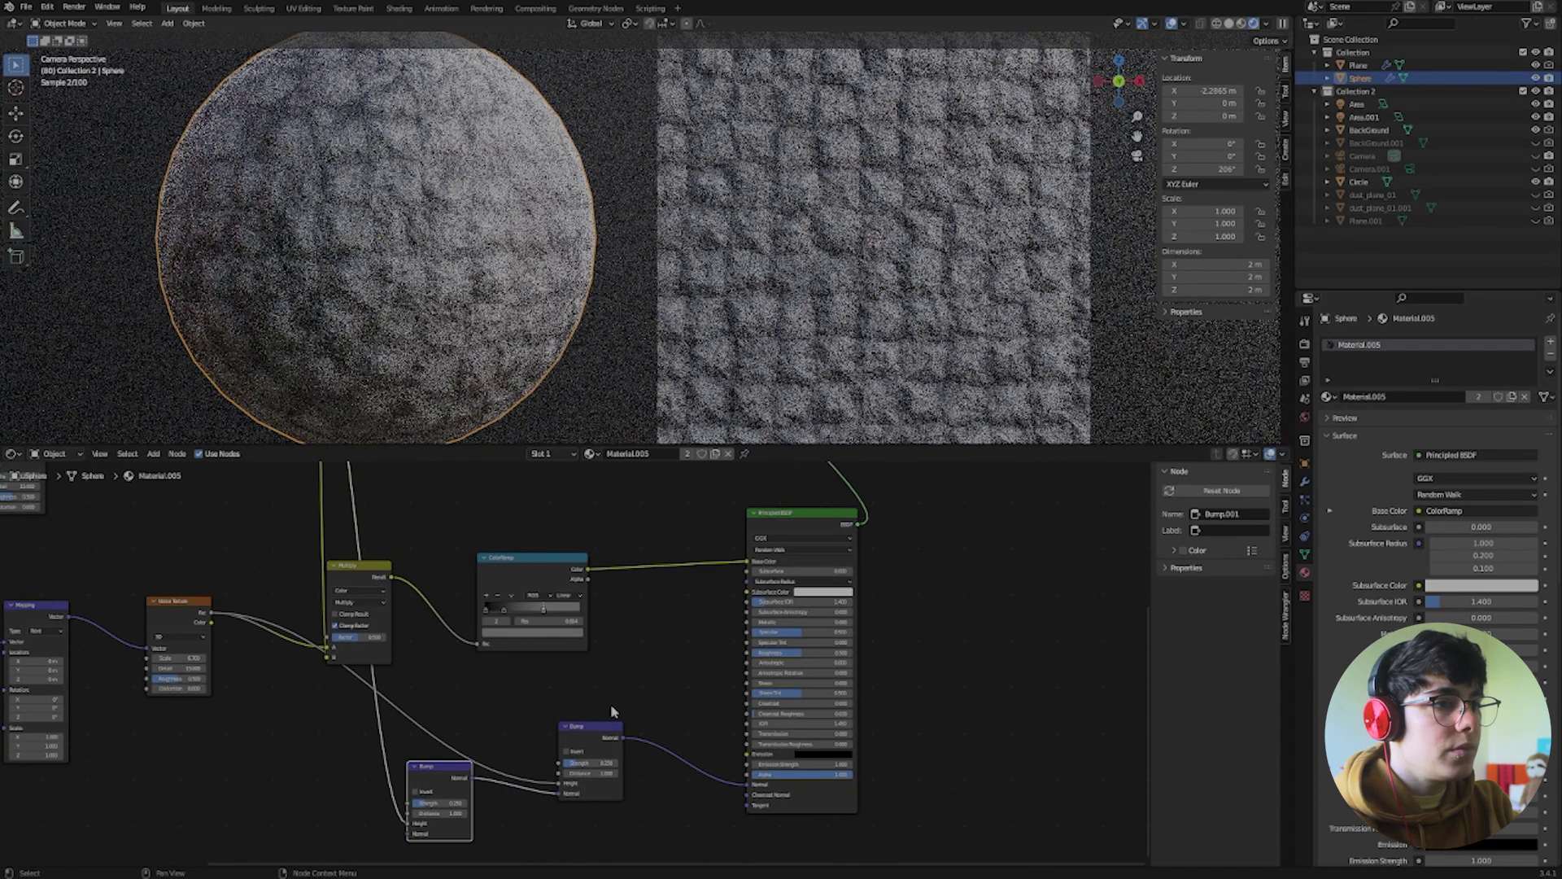
pyautogui.moveTo(579, 724); pyautogui.dragTo(597, 698)
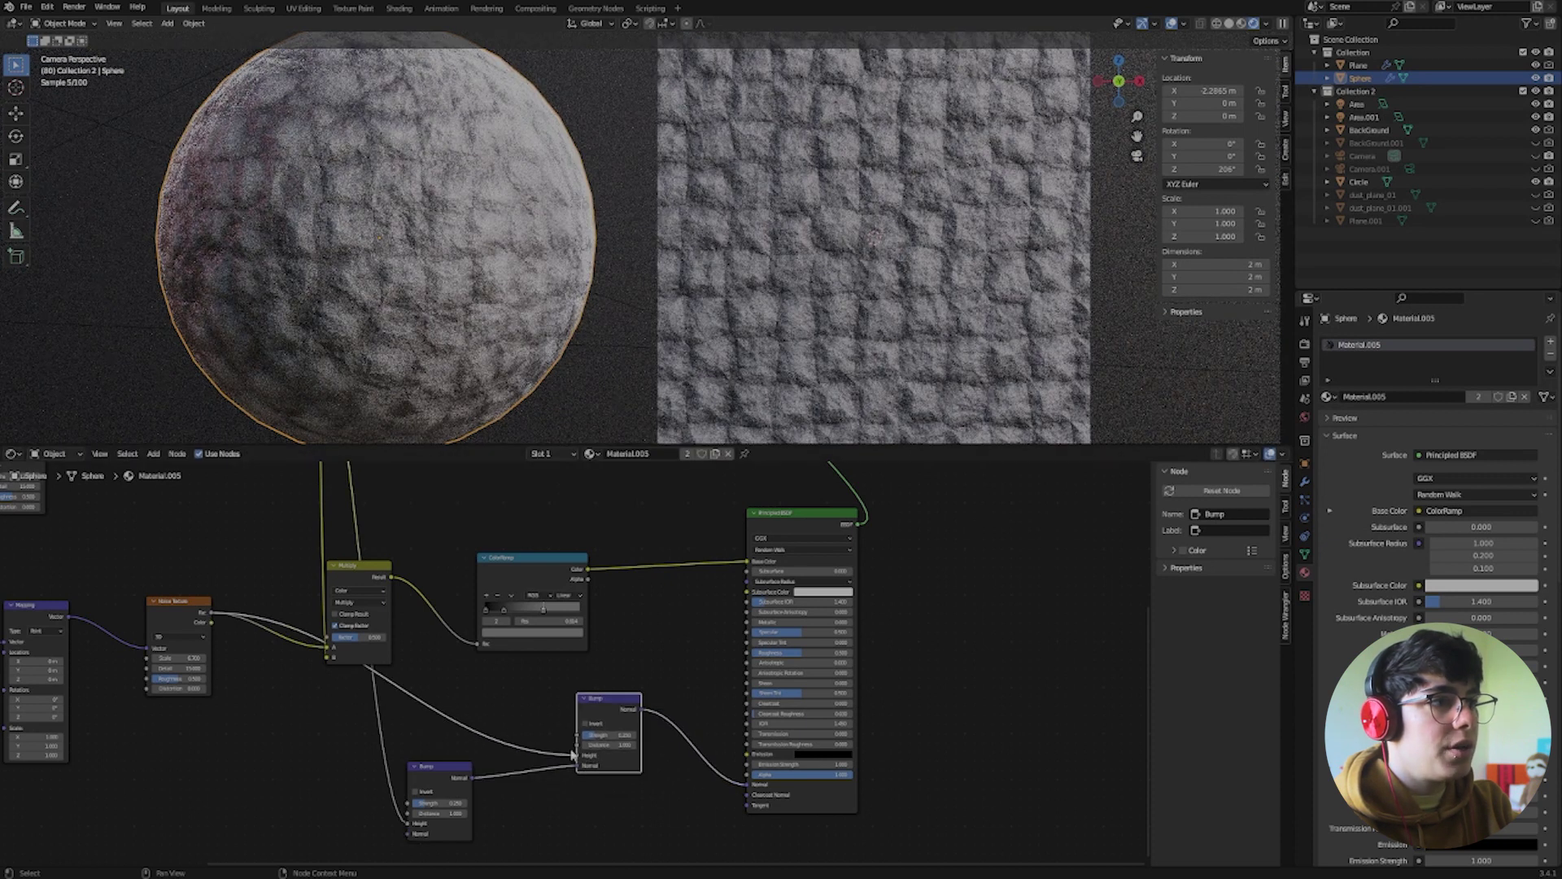
pyautogui.moveTo(435, 771); pyautogui.dragTo(474, 774)
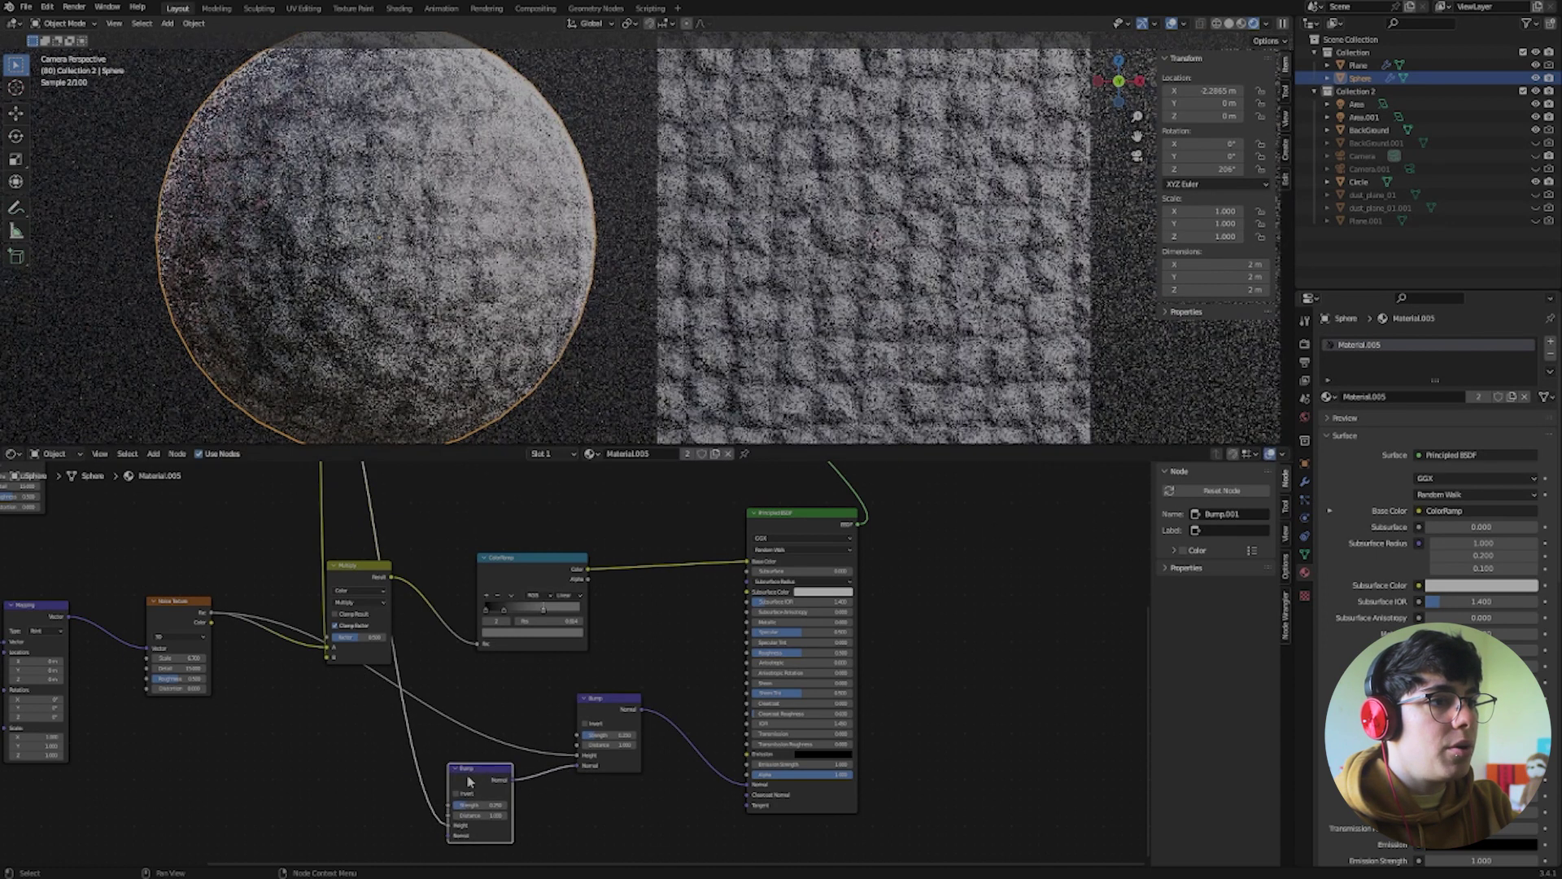
# Set the duplicated Bump node's strength to 0.95
pyautogui.scroll(-4, 433, 647)
pyautogui.moveTo(433, 648); pyautogui.dragTo(505, 734, button='middle')
pyautogui.moveTo(526, 787); pyautogui.dragTo(537, 651, button='middle')
pyautogui.scroll(5, 591, 682)
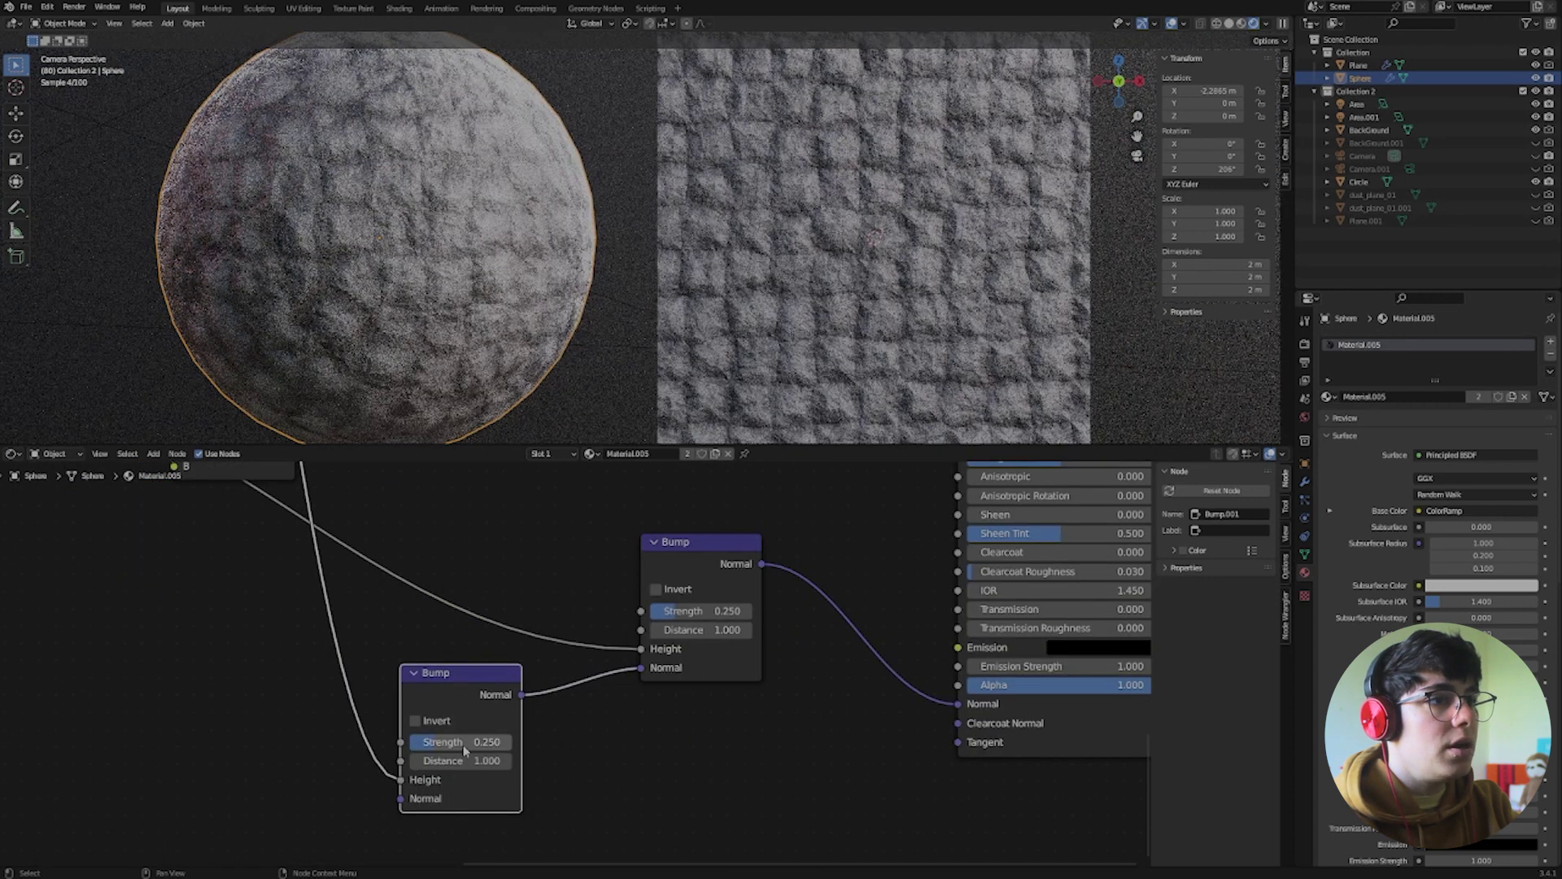
pyautogui.doubleClick(465, 742)
pyautogui.write('0.95')
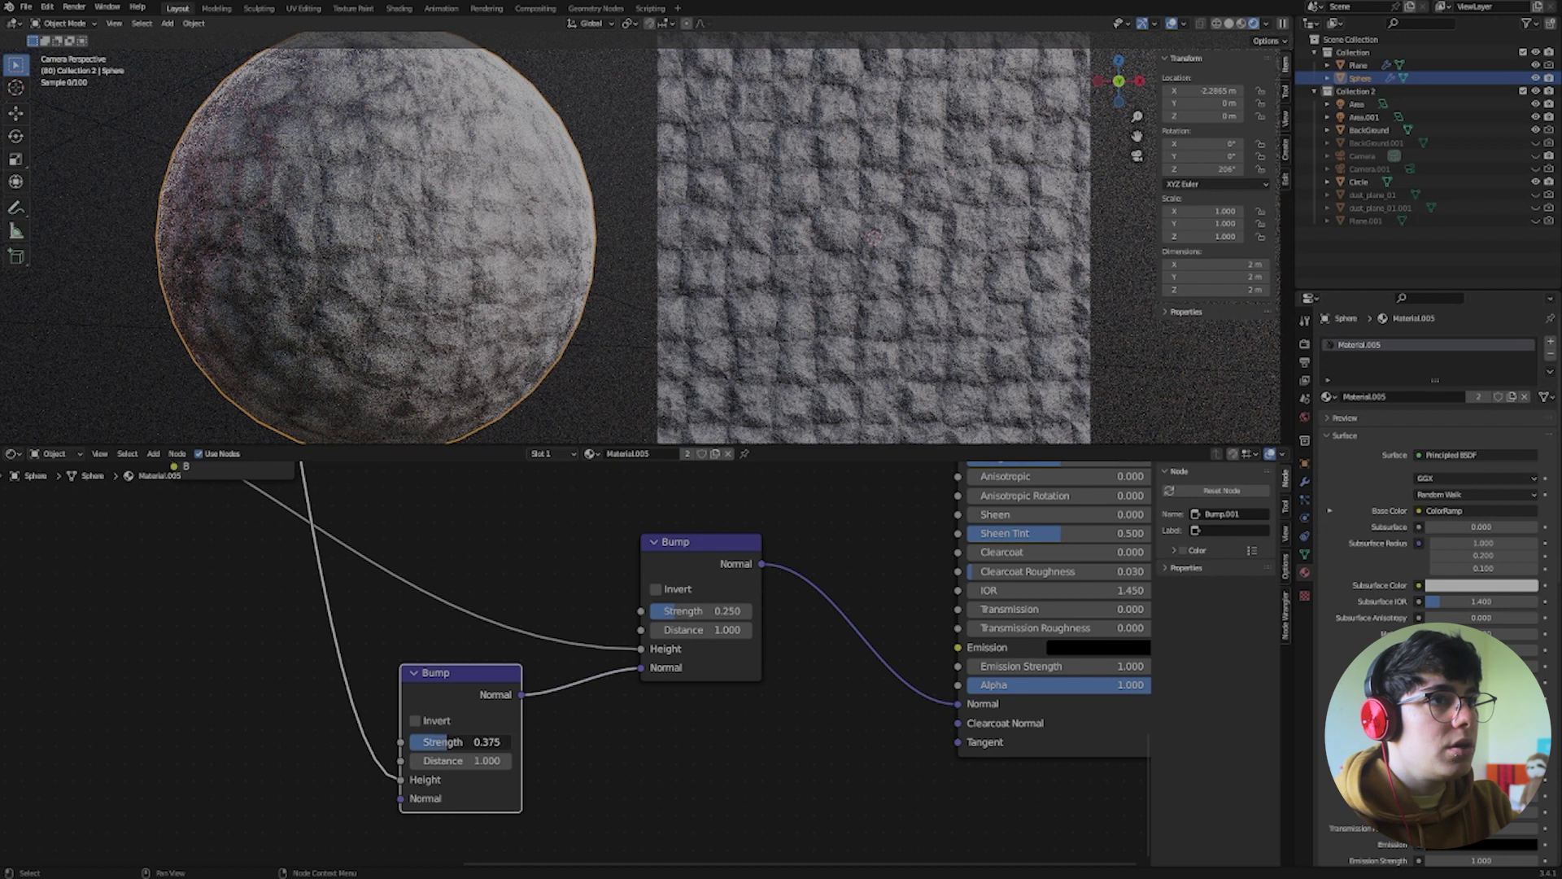
pyautogui.press('Return')
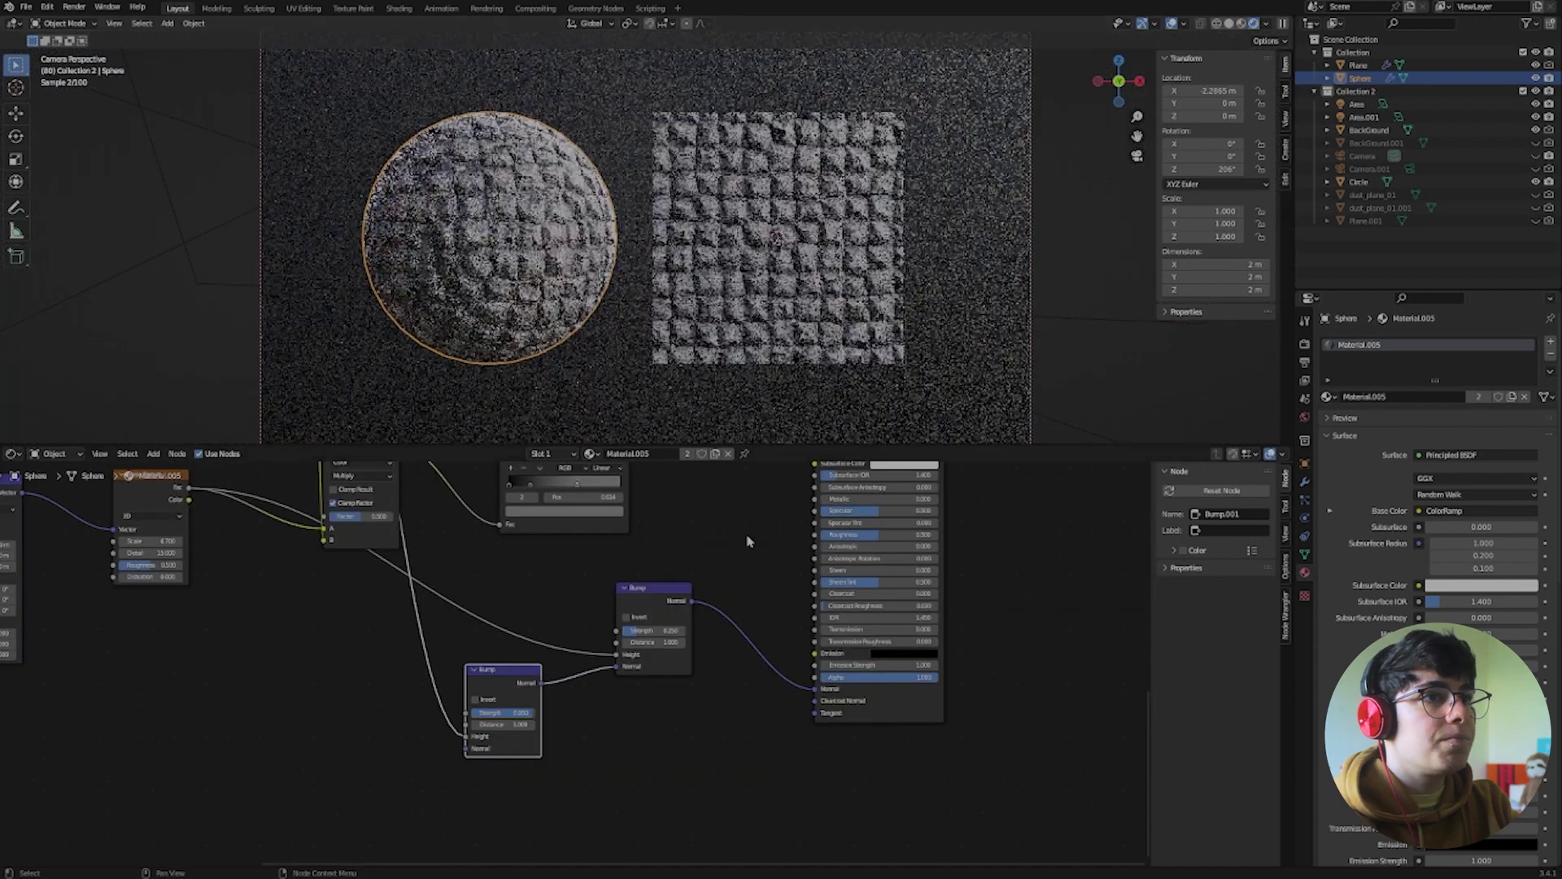
# Duplicate the Principled BSDF, place the copy above the existing node tree, and connect it to the Material Output
pyautogui.moveTo(749, 540); pyautogui.dragTo(636, 710, button='middle')
pyautogui.scroll(-2, 636, 695)
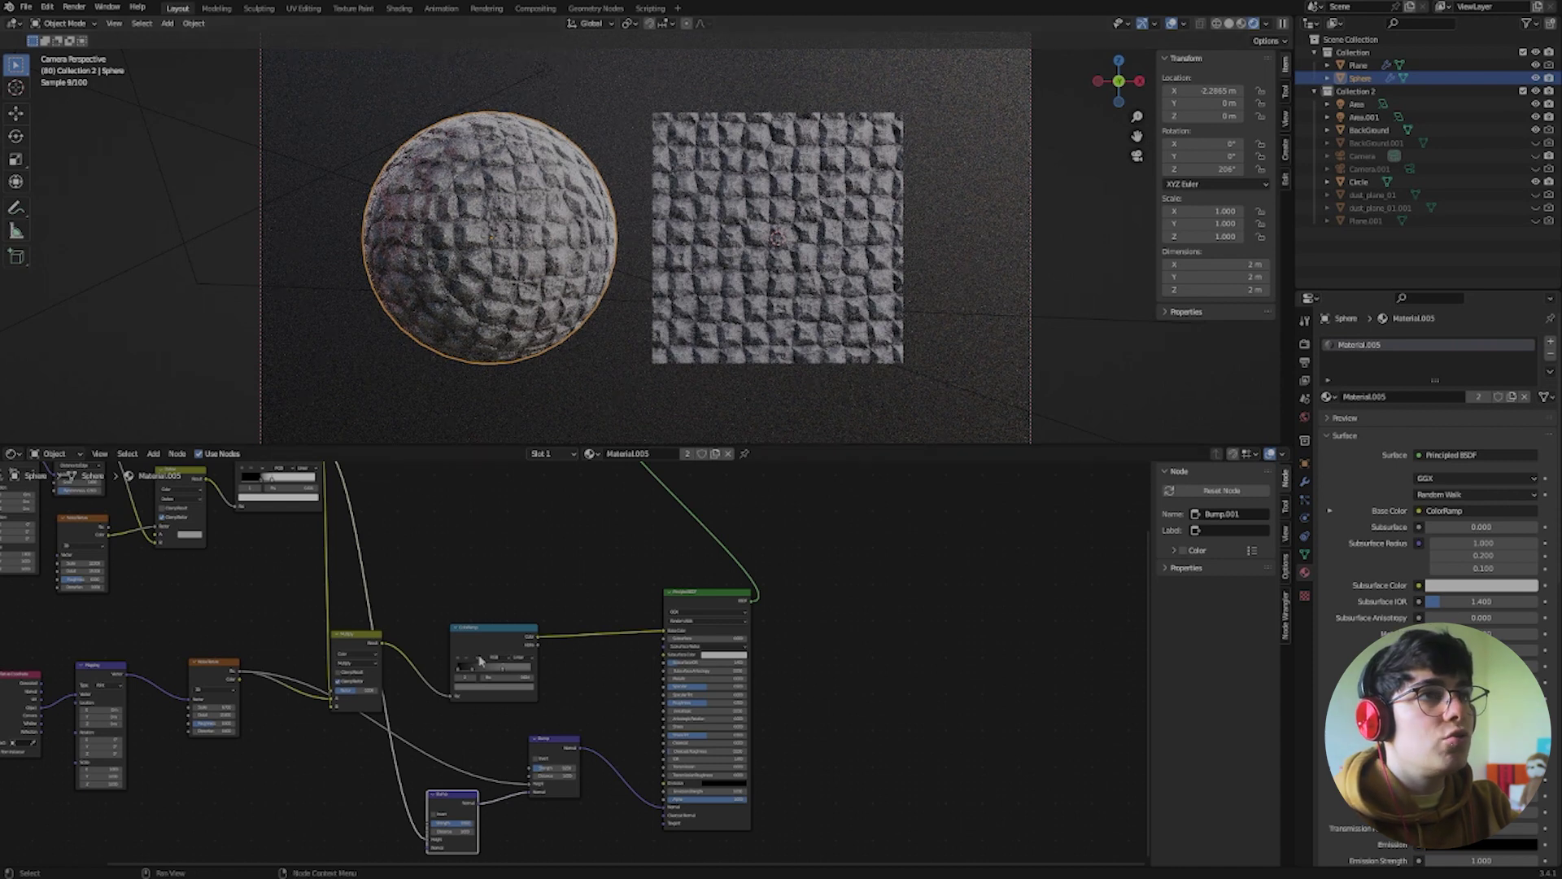
pyautogui.scroll(-2, 564, 677)
pyautogui.click(713, 737)
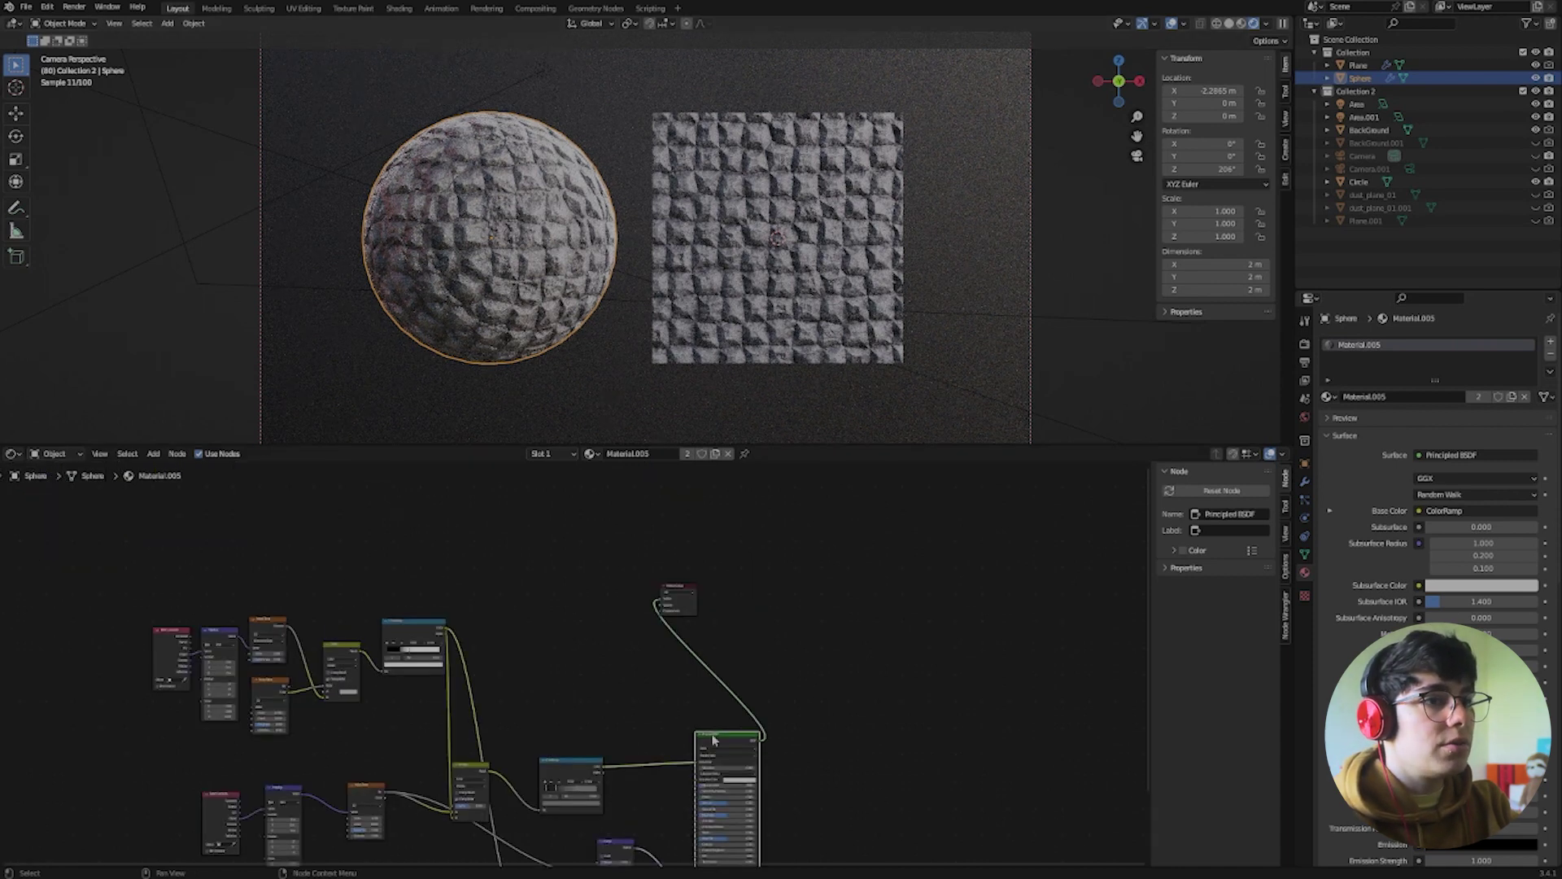
pyautogui.hotkey('shift', 'd')
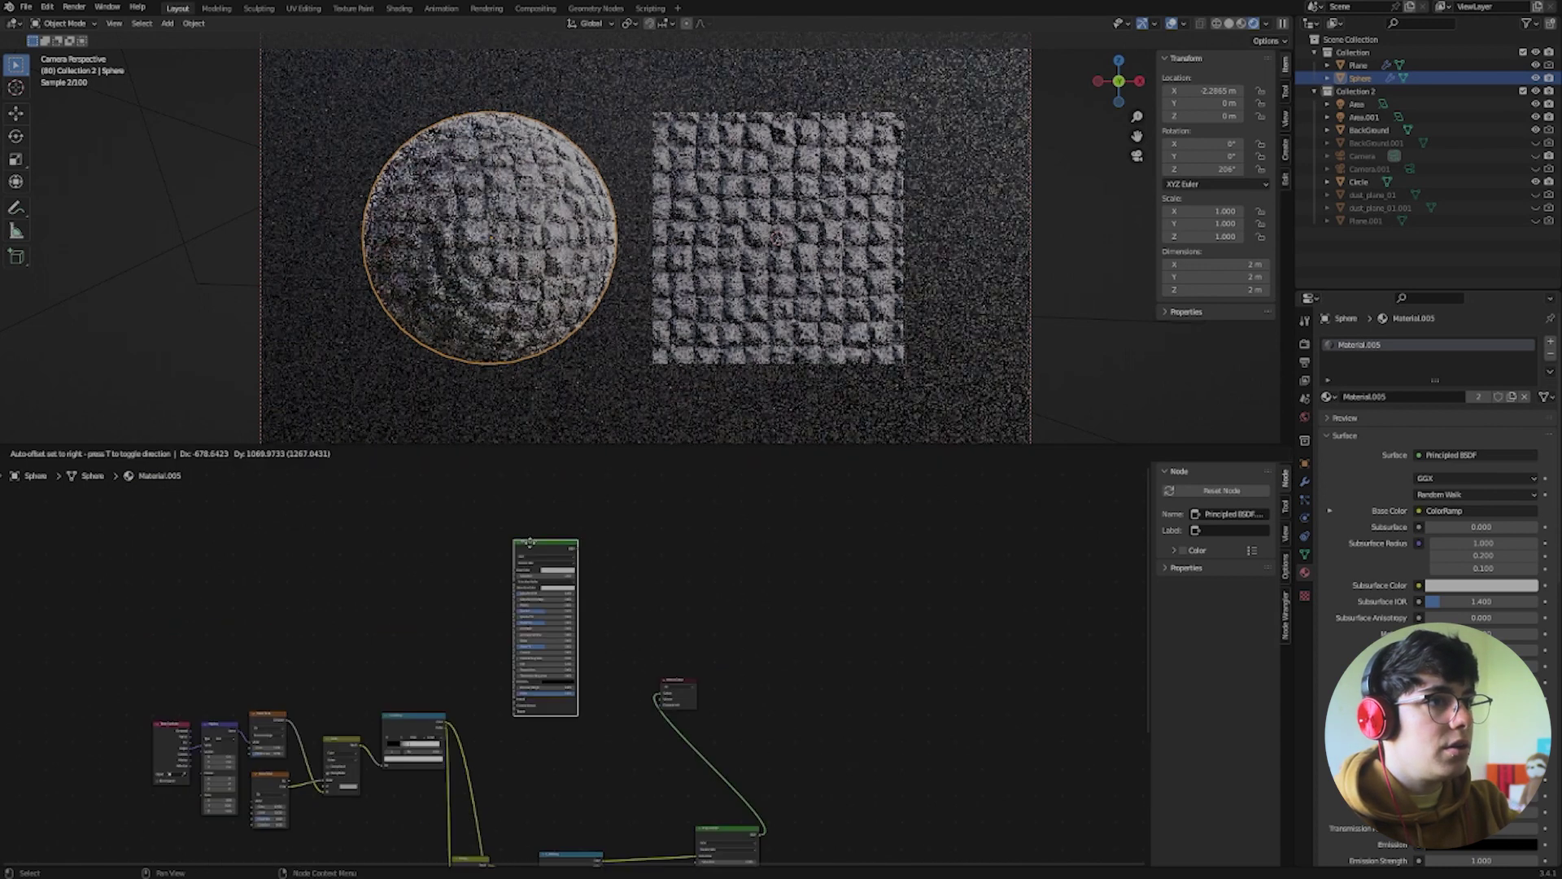
pyautogui.click(538, 501)
pyautogui.scroll(2, 544, 599)
pyautogui.scroll(1, 544, 600)
pyautogui.moveTo(551, 481); pyautogui.dragTo(590, 579, button='middle')
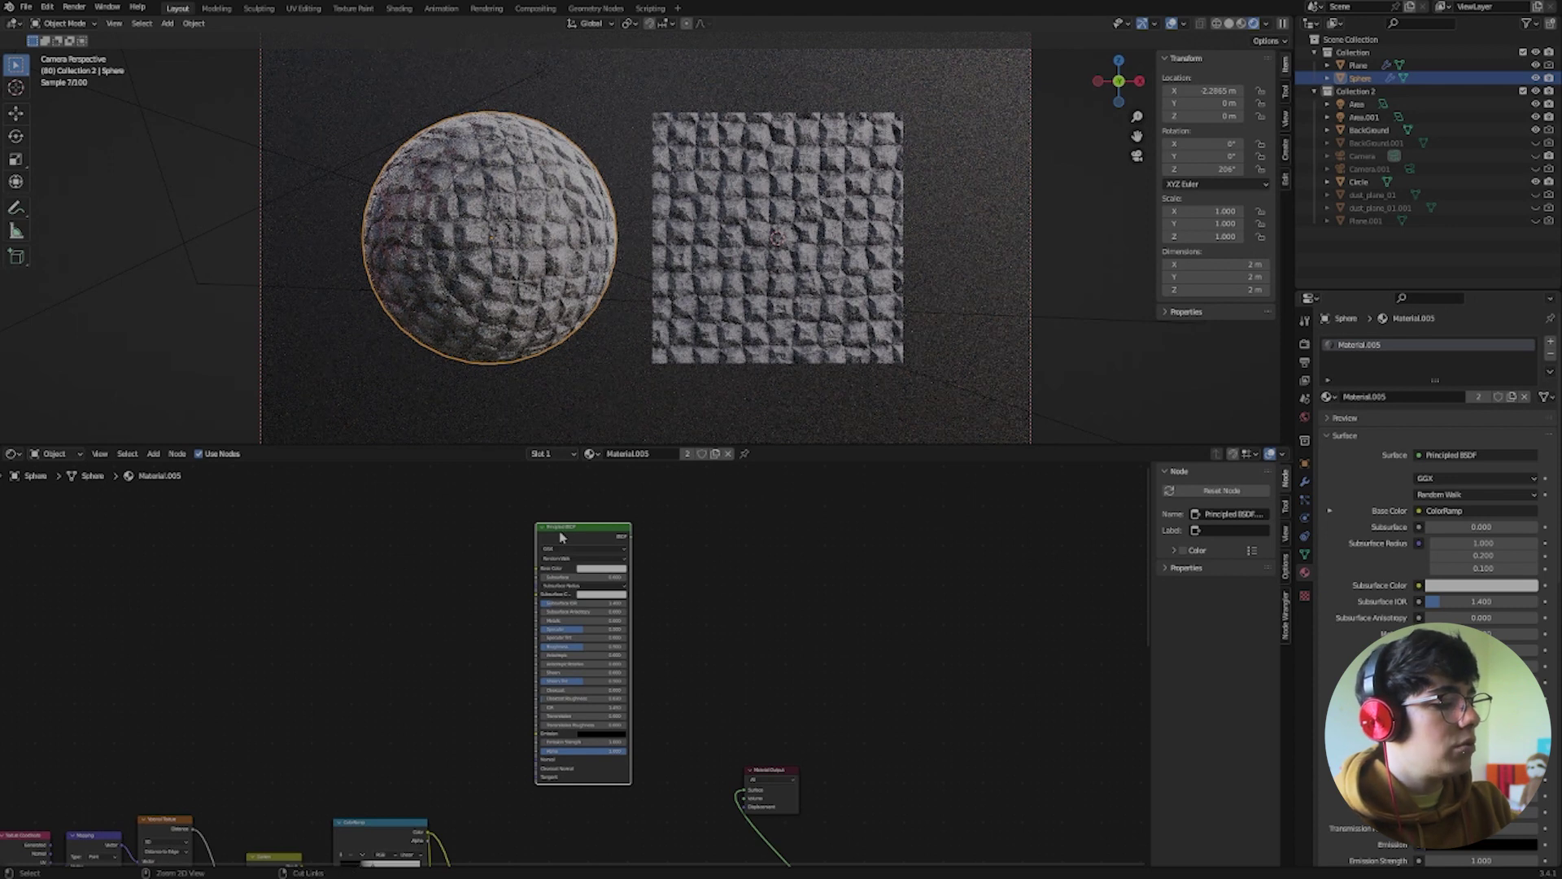
pyautogui.keyDown('ctrl'); pyautogui.keyDown('shift'); pyautogui.click(558, 531); pyautogui.keyUp('shift'); pyautogui.keyUp('ctrl')
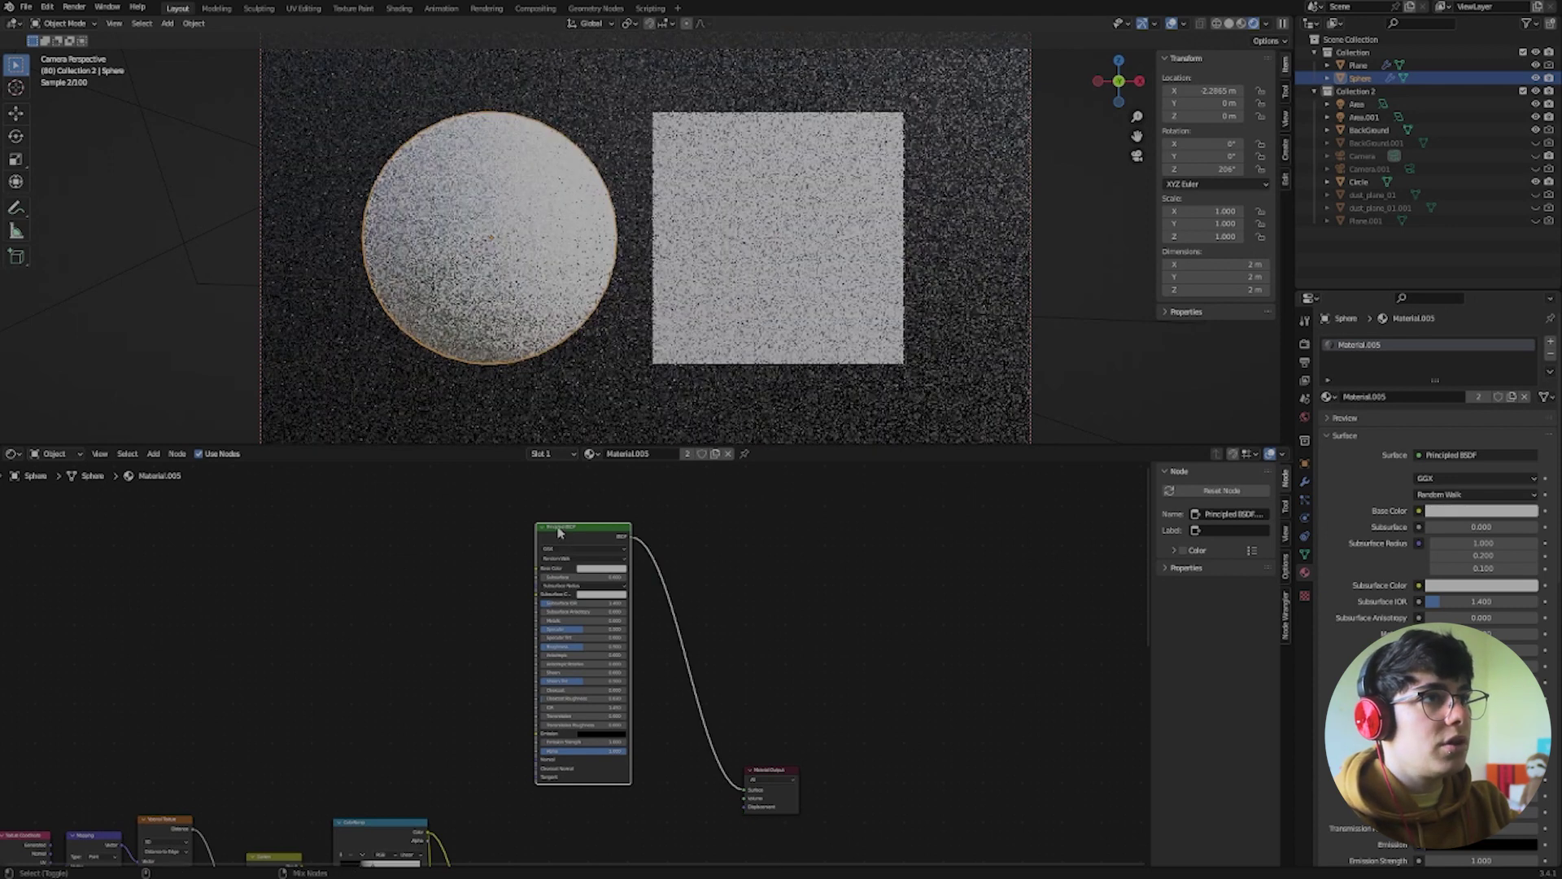
# Copy the lower Texture Coordinate, Mapping and Noise Texture beside the new Principled BSDF and link the noise Fac to its Base Color
pyautogui.moveTo(481, 627); pyautogui.dragTo(685, 558, button='middle')
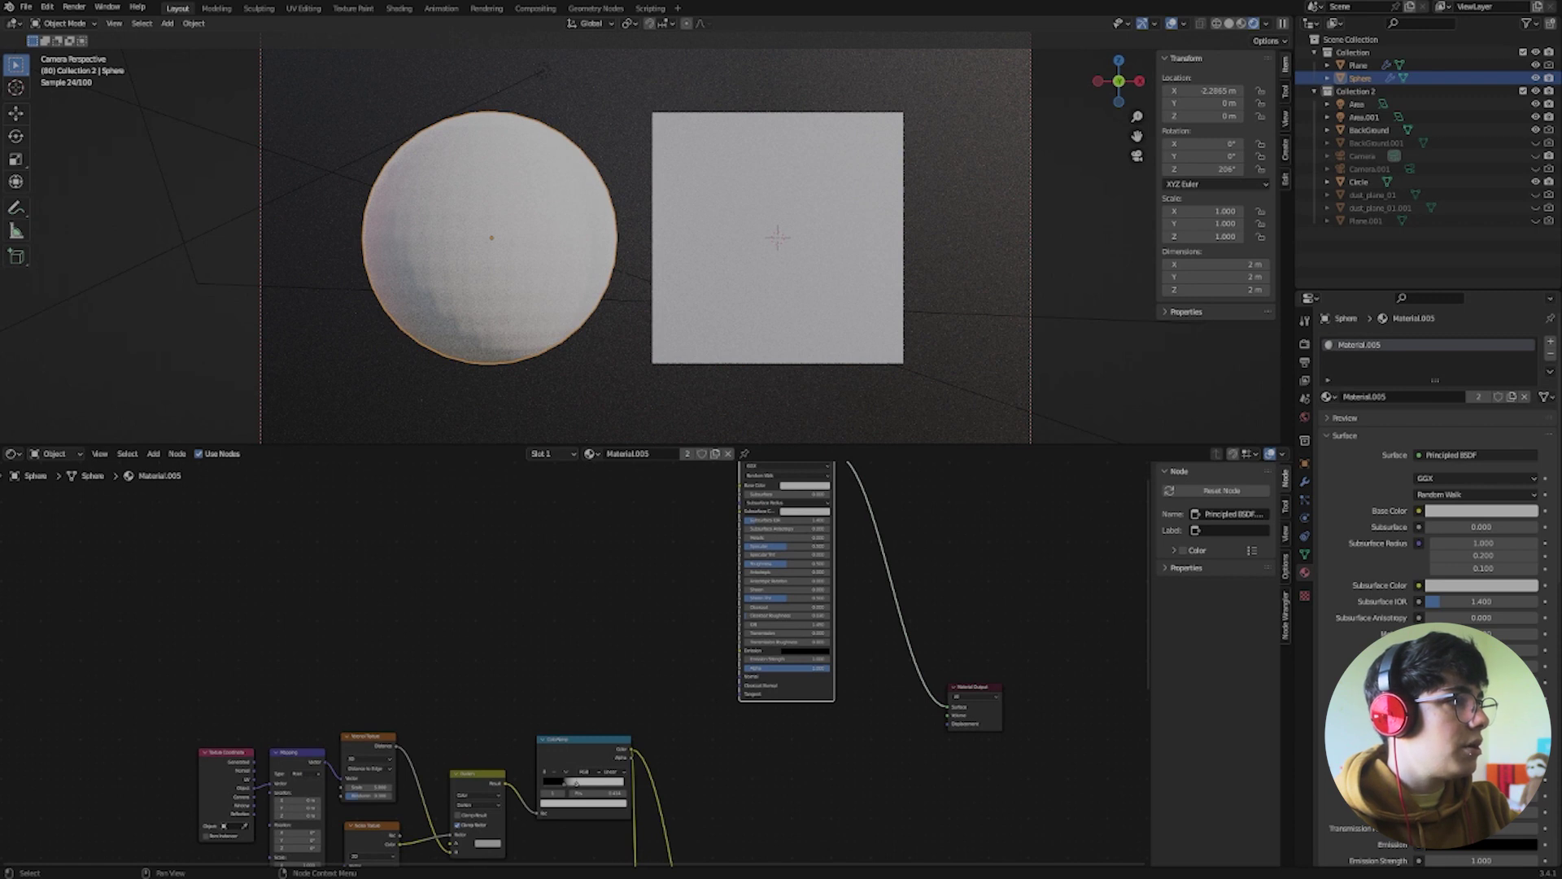
pyautogui.scroll(-2, 516, 662)
pyautogui.moveTo(552, 710); pyautogui.dragTo(543, 690, button='middle')
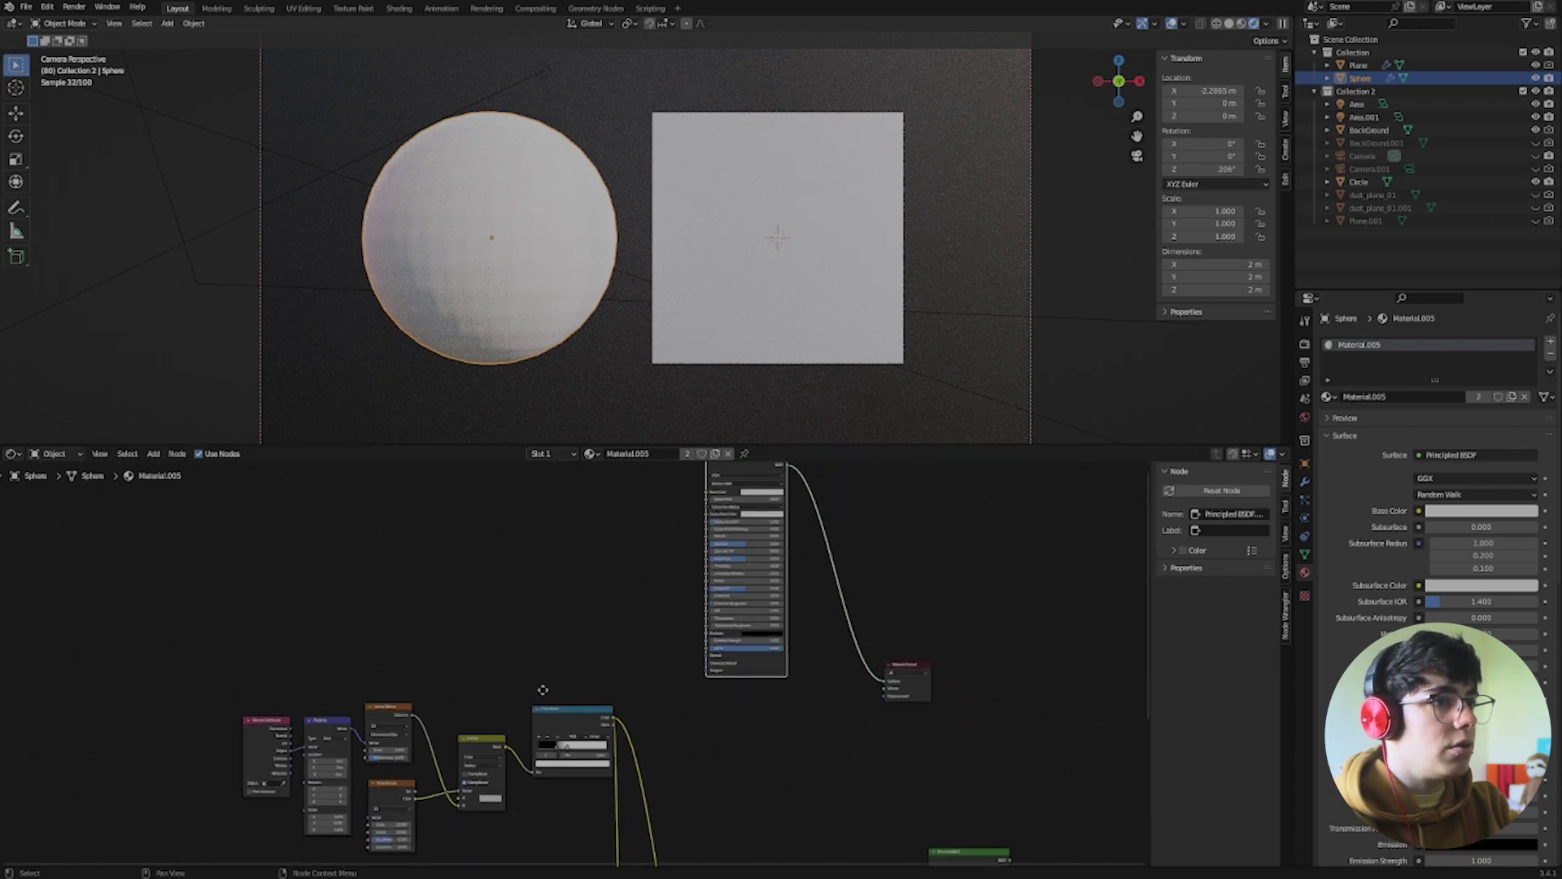
pyautogui.moveTo(543, 690); pyautogui.dragTo(453, 466, button='middle')
pyautogui.moveTo(174, 673); pyautogui.dragTo(483, 826)
pyautogui.press('g')
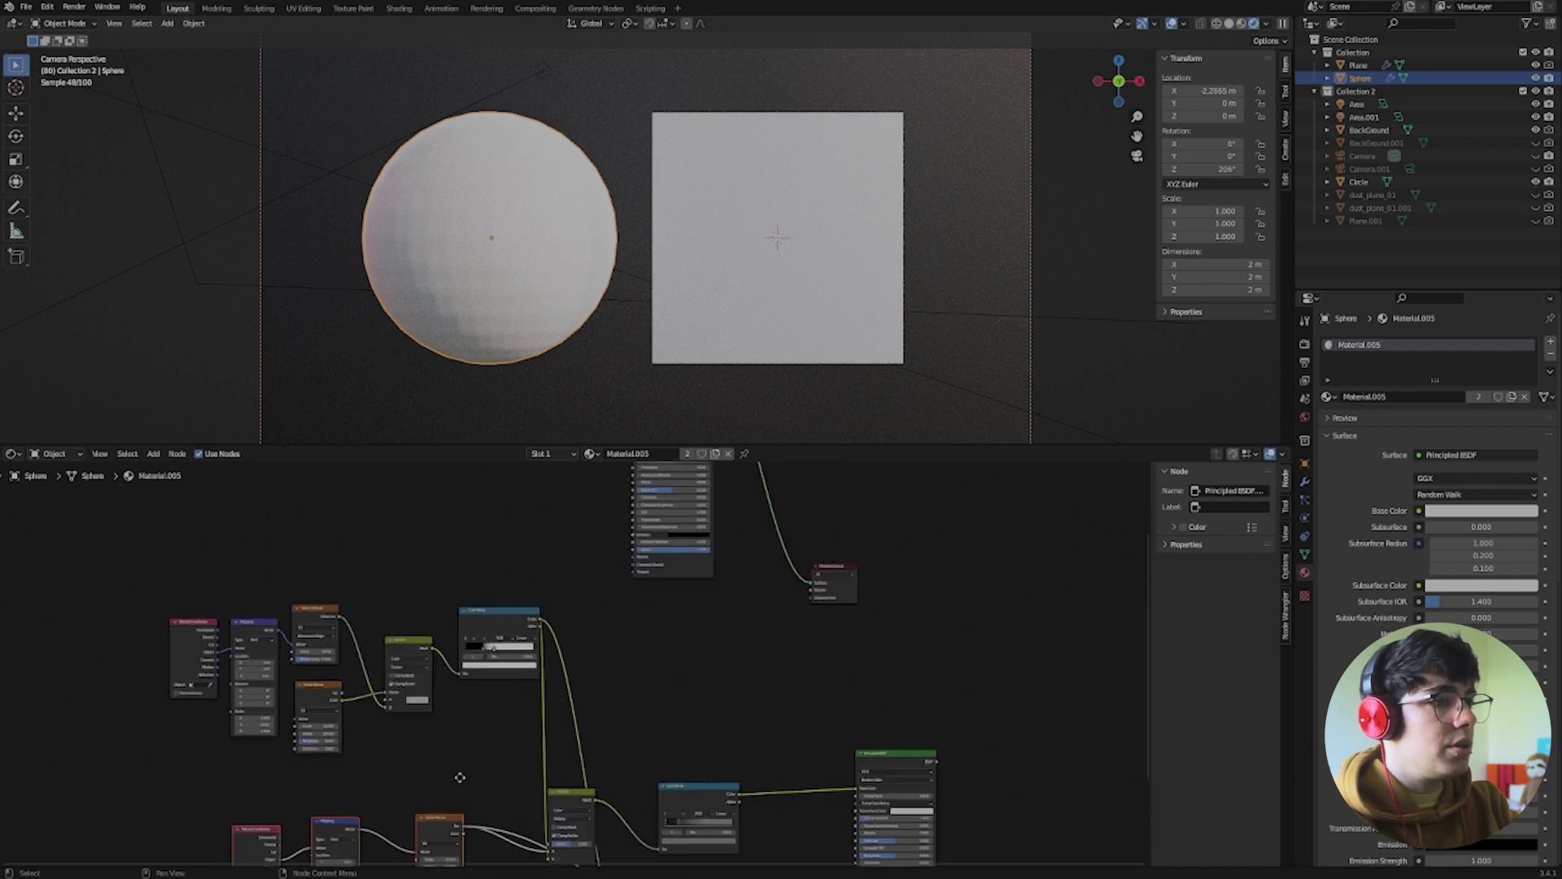
pyautogui.click(450, 519)
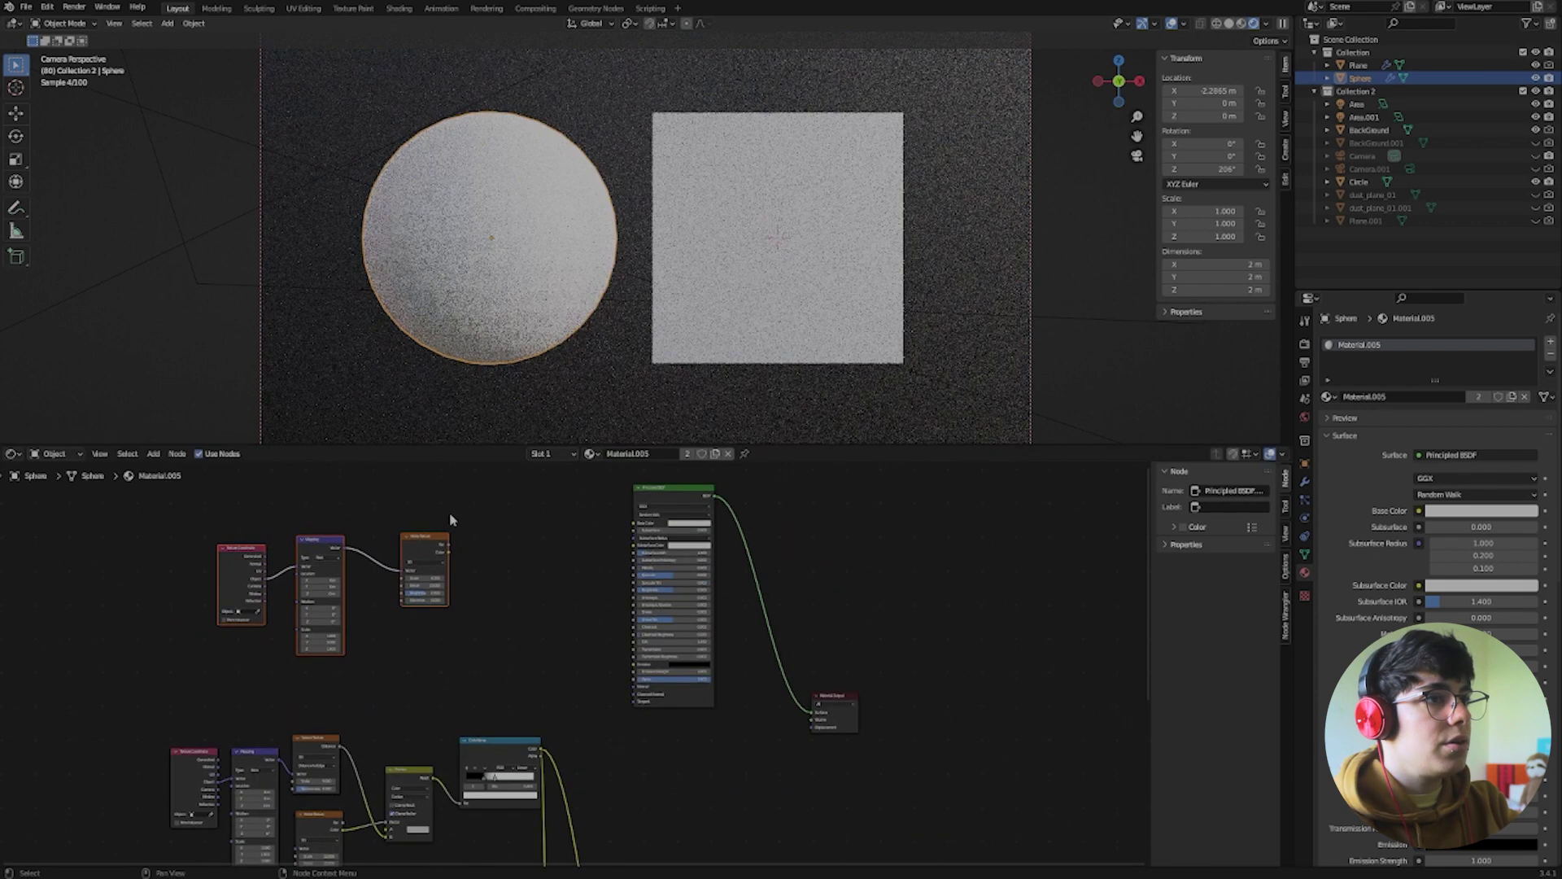
pyautogui.scroll(2, 442, 621)
pyautogui.moveTo(470, 634); pyautogui.dragTo(731, 595)
# Reposition the copied texture nodes and insert a ColorRamp between the Noise Texture and the new shader's Base Color
pyautogui.moveTo(485, 554); pyautogui.dragTo(156, 740)
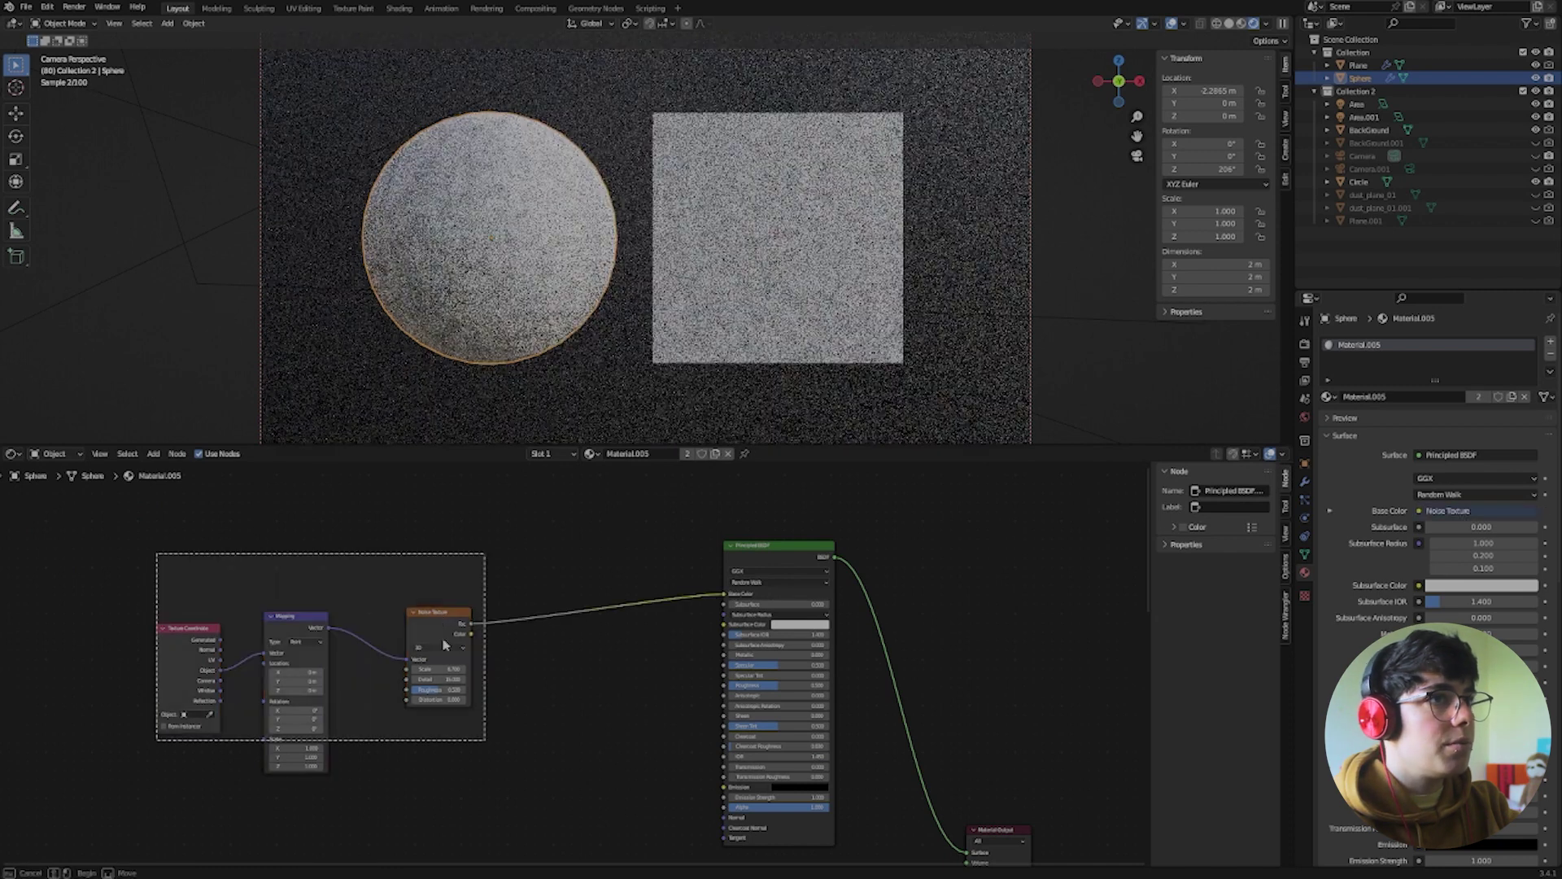
pyautogui.moveTo(431, 621); pyautogui.dragTo(447, 603)
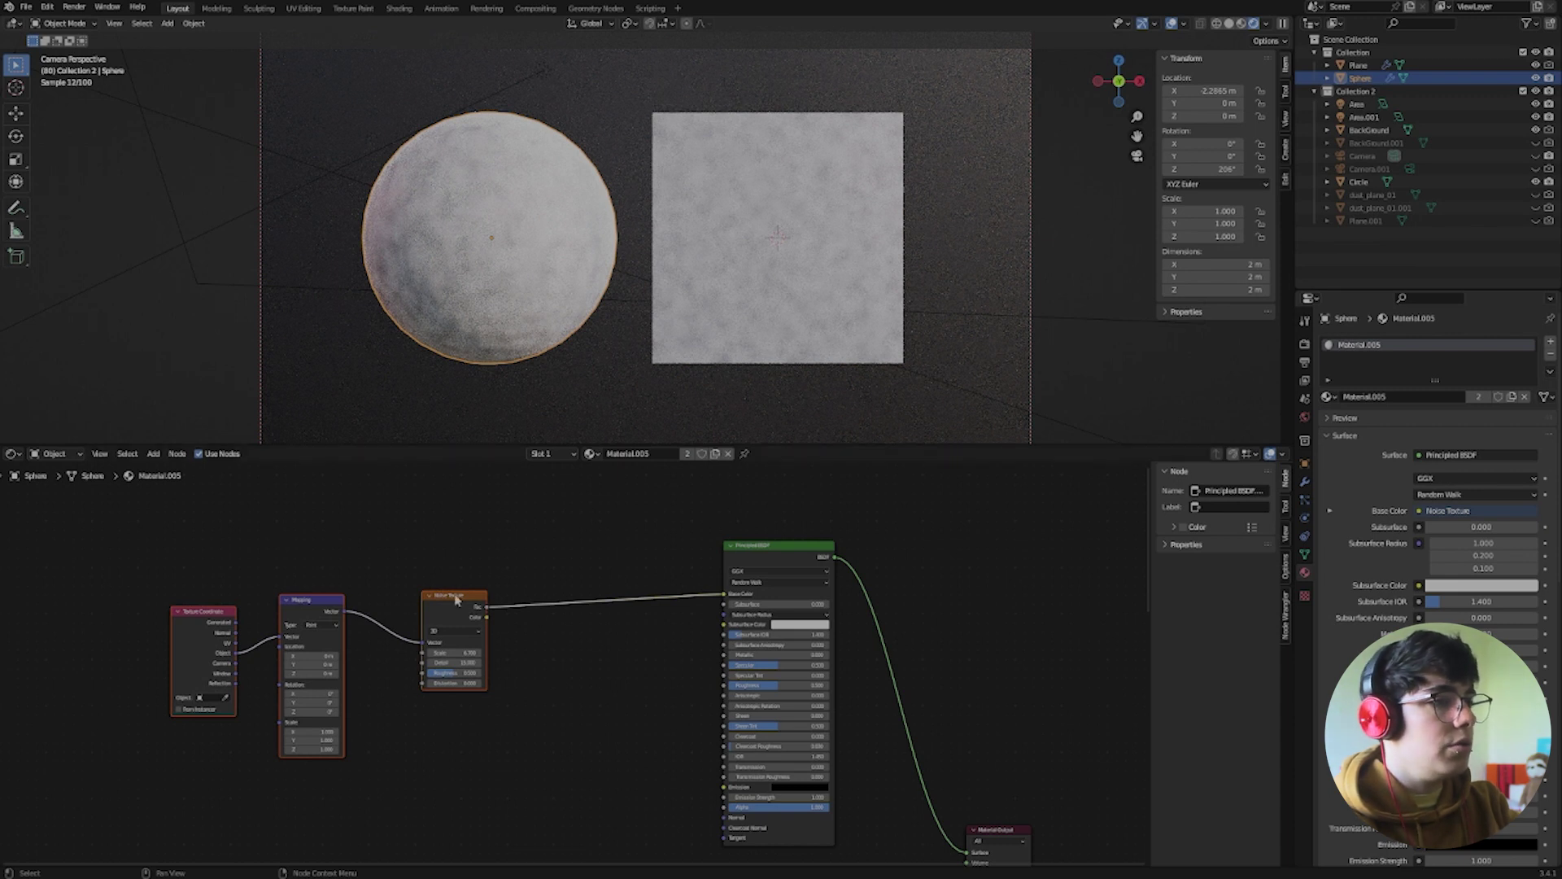
pyautogui.moveTo(457, 599); pyautogui.dragTo(446, 602)
pyautogui.hotkey('shift', 'a')
pyautogui.click(566, 707)
pyautogui.write('col')
pyautogui.click(594, 726)
pyautogui.click(560, 600)
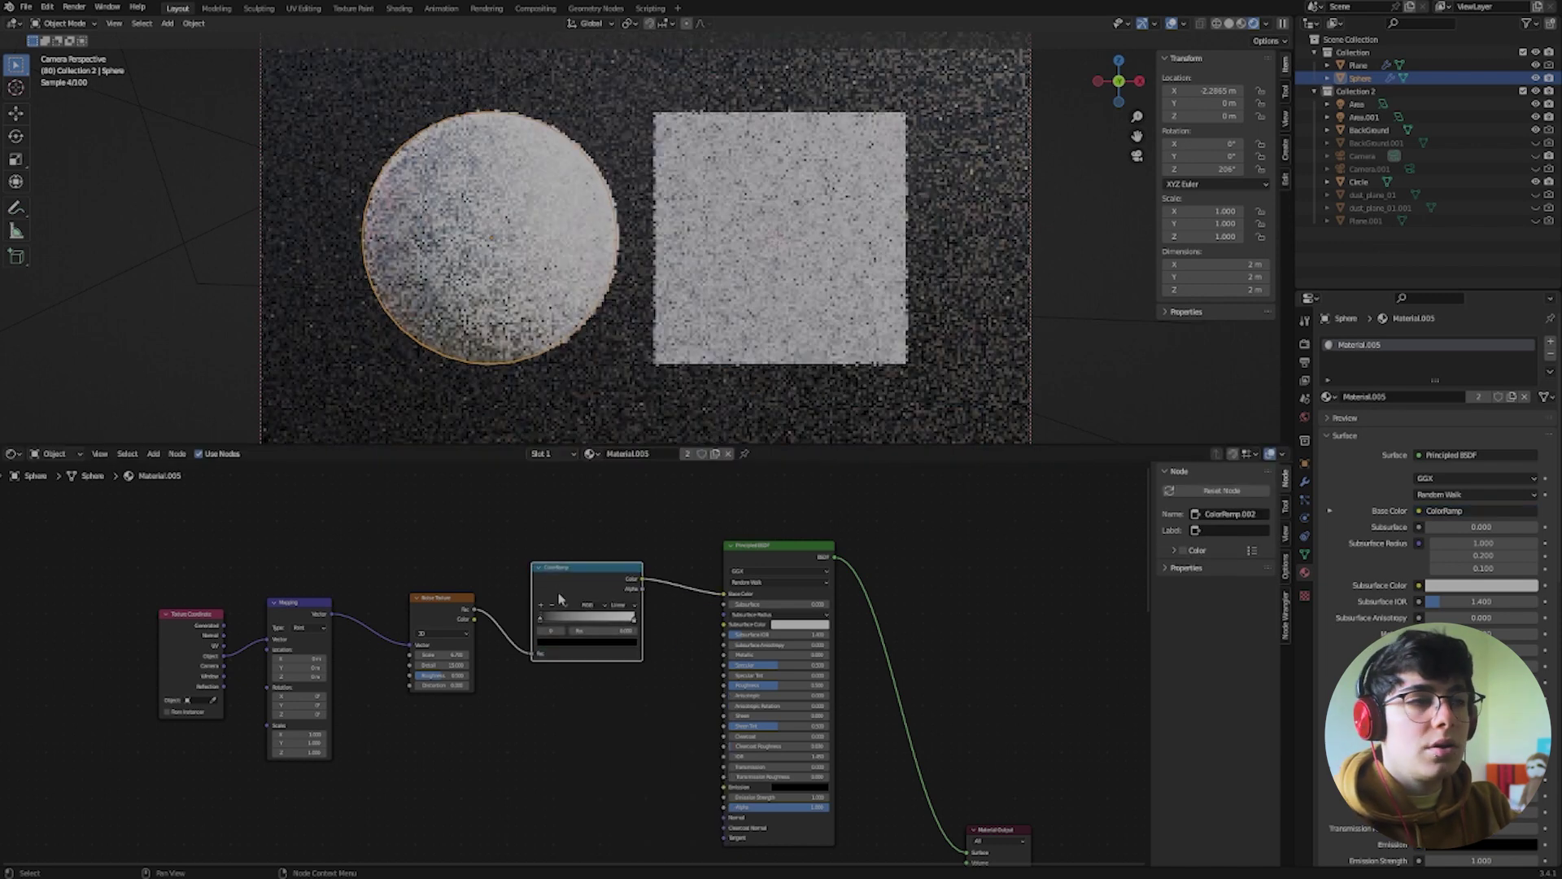
# Color the new ColorRamp's stops in brown shades and adjust the Scale of the Noise Texture feeding it
pyautogui.scroll(4, 575, 716)
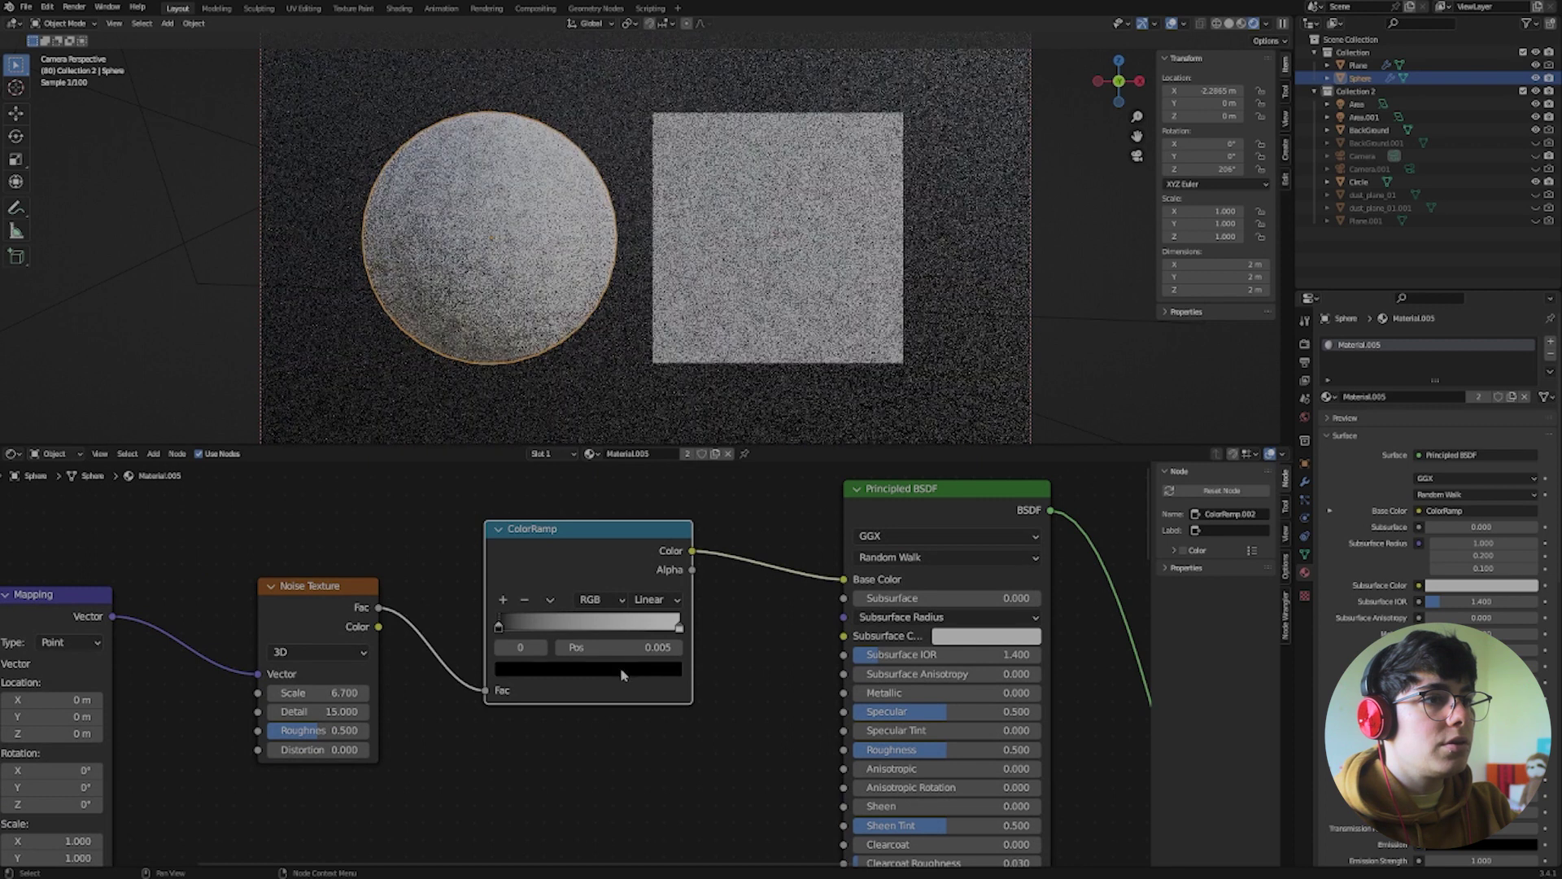
pyautogui.click(679, 627)
pyautogui.click(651, 673)
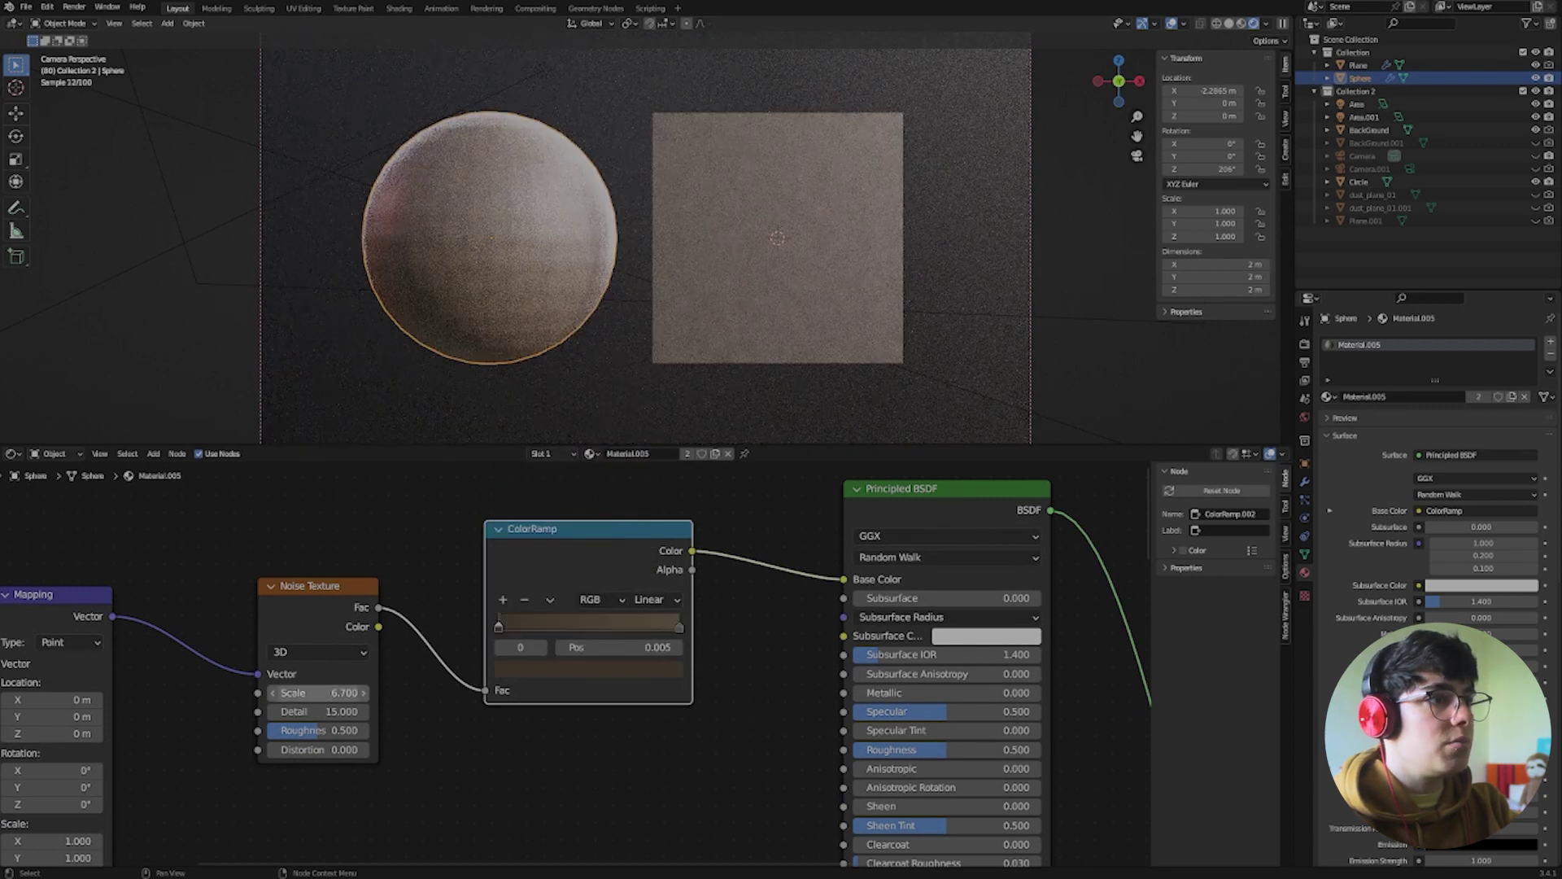
pyautogui.moveTo(317, 693); pyautogui.dragTo(277, 692)
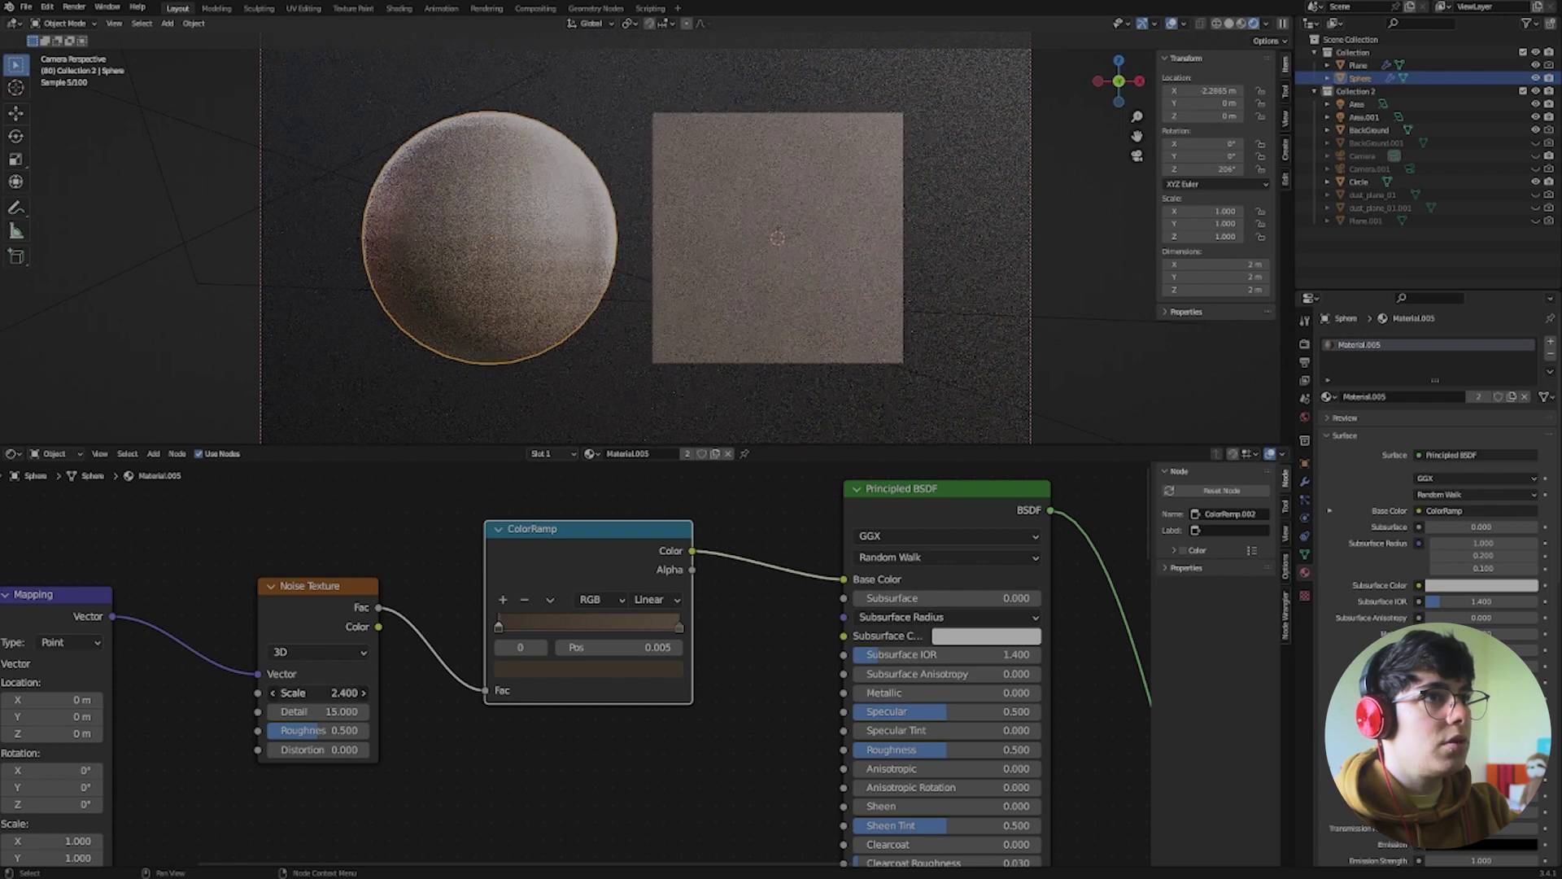
pyautogui.scroll(-3, 506, 656)
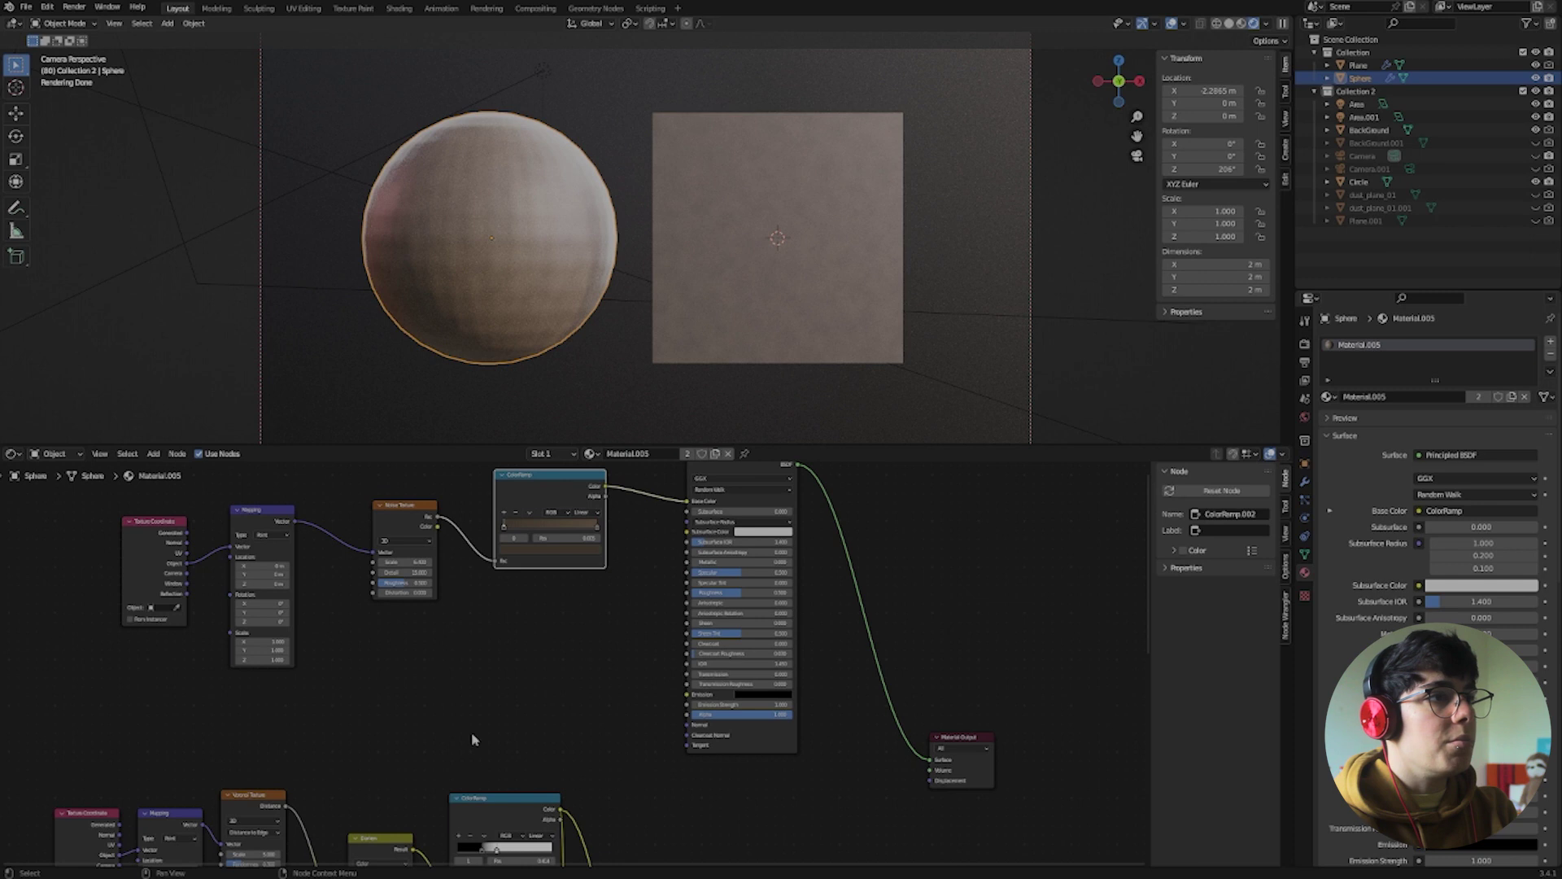
# Add a Bump node, connect it to the new Principled BSDF's Normal, and feed the Noise Texture's Fac into its Height
pyautogui.scroll(1, 449, 680)
pyautogui.click(446, 674)
pyautogui.hotkey('shift', 'a')
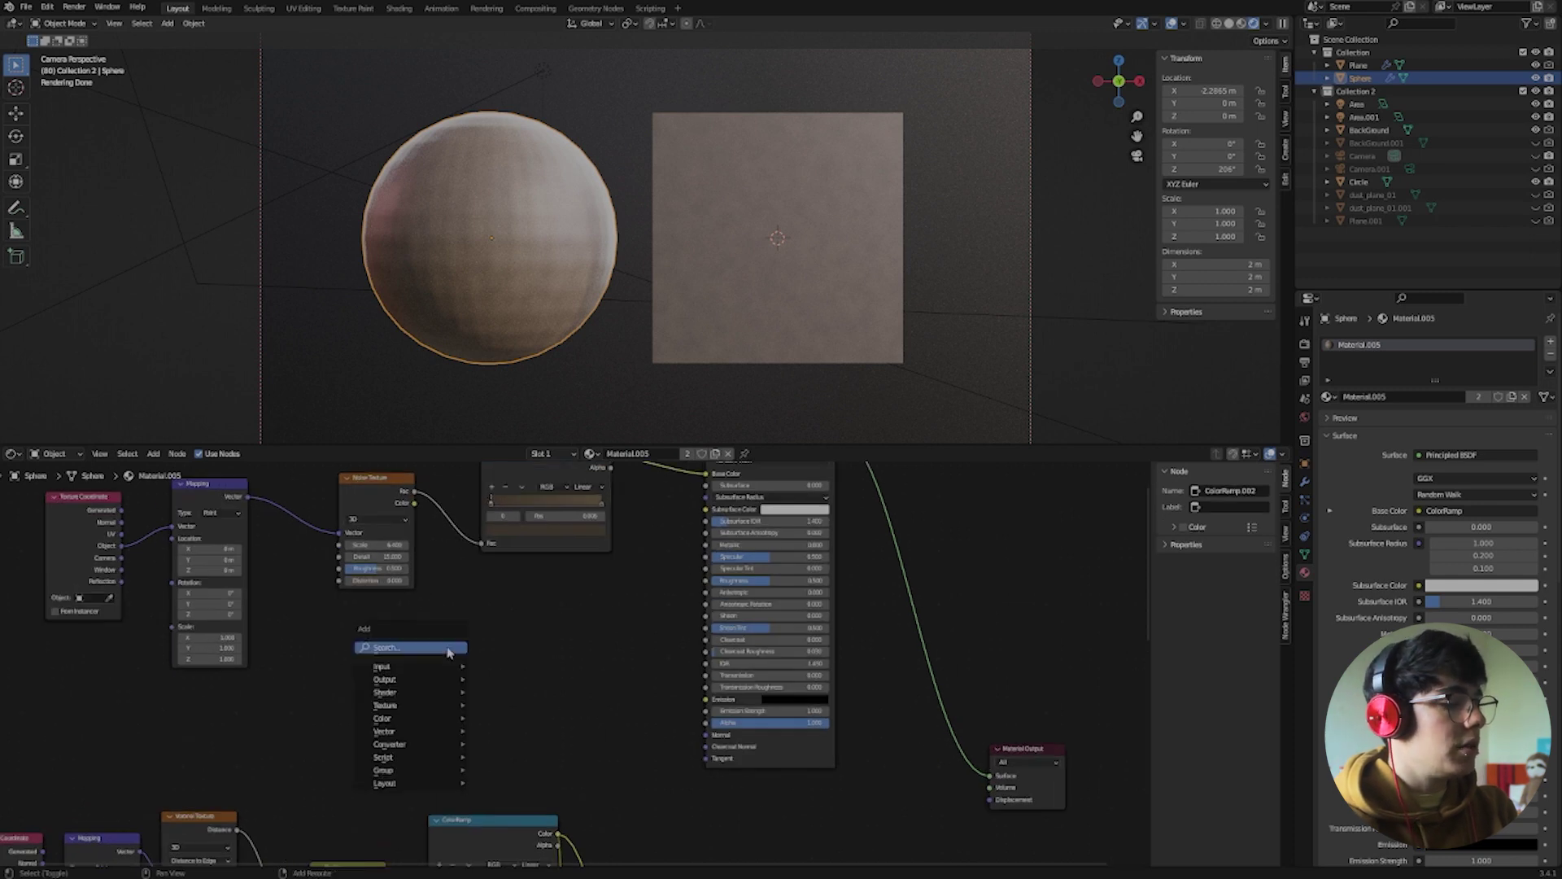
pyautogui.click(447, 648)
pyautogui.write('bump')
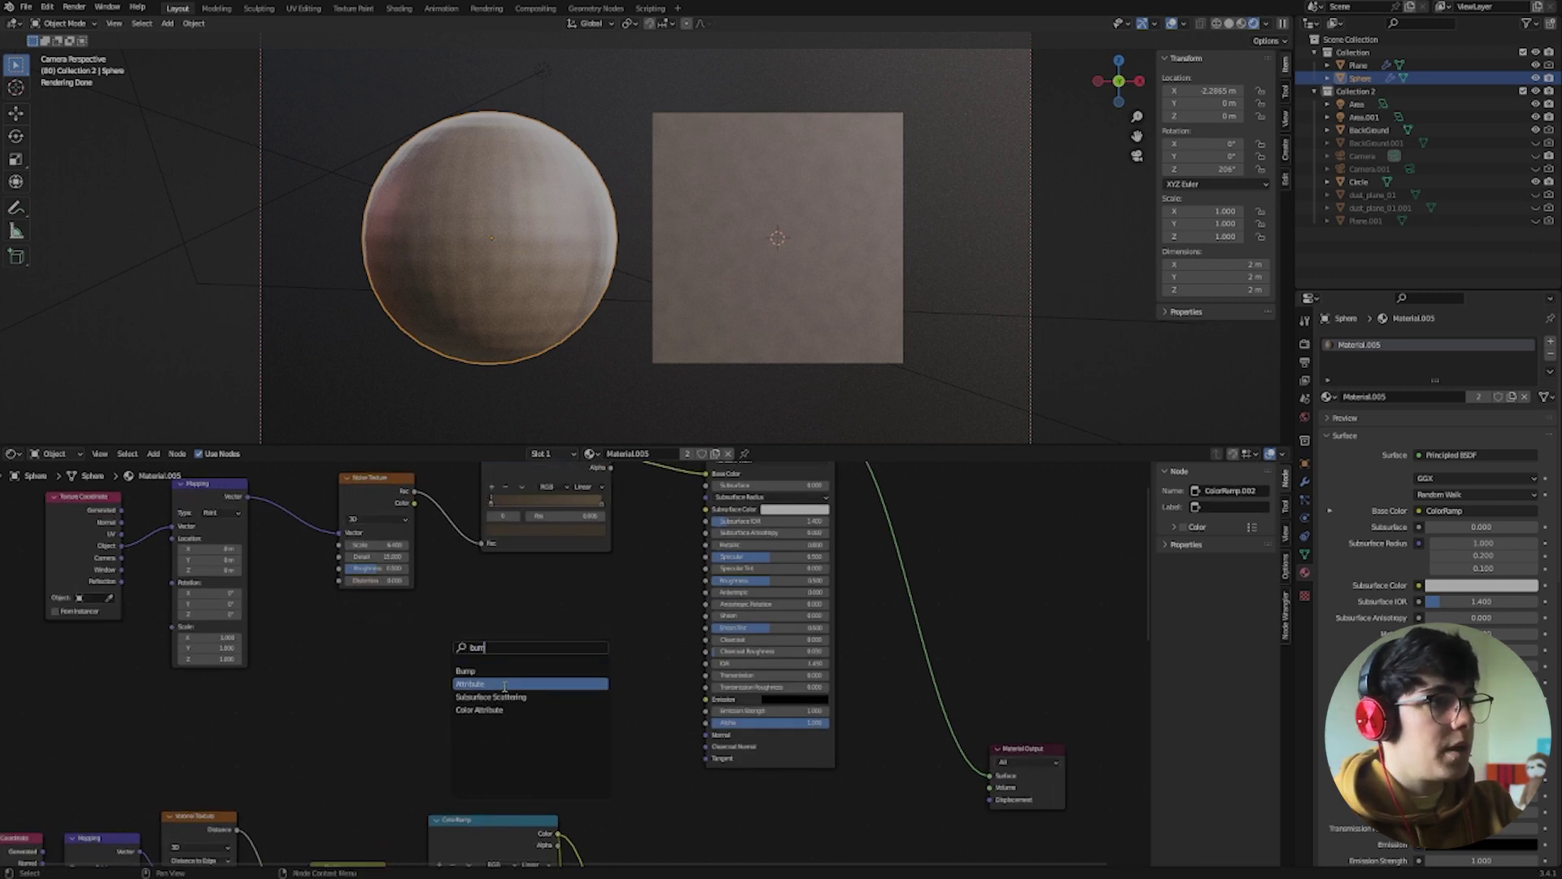
pyautogui.press('Return')
pyautogui.moveTo(556, 660); pyautogui.dragTo(706, 735)
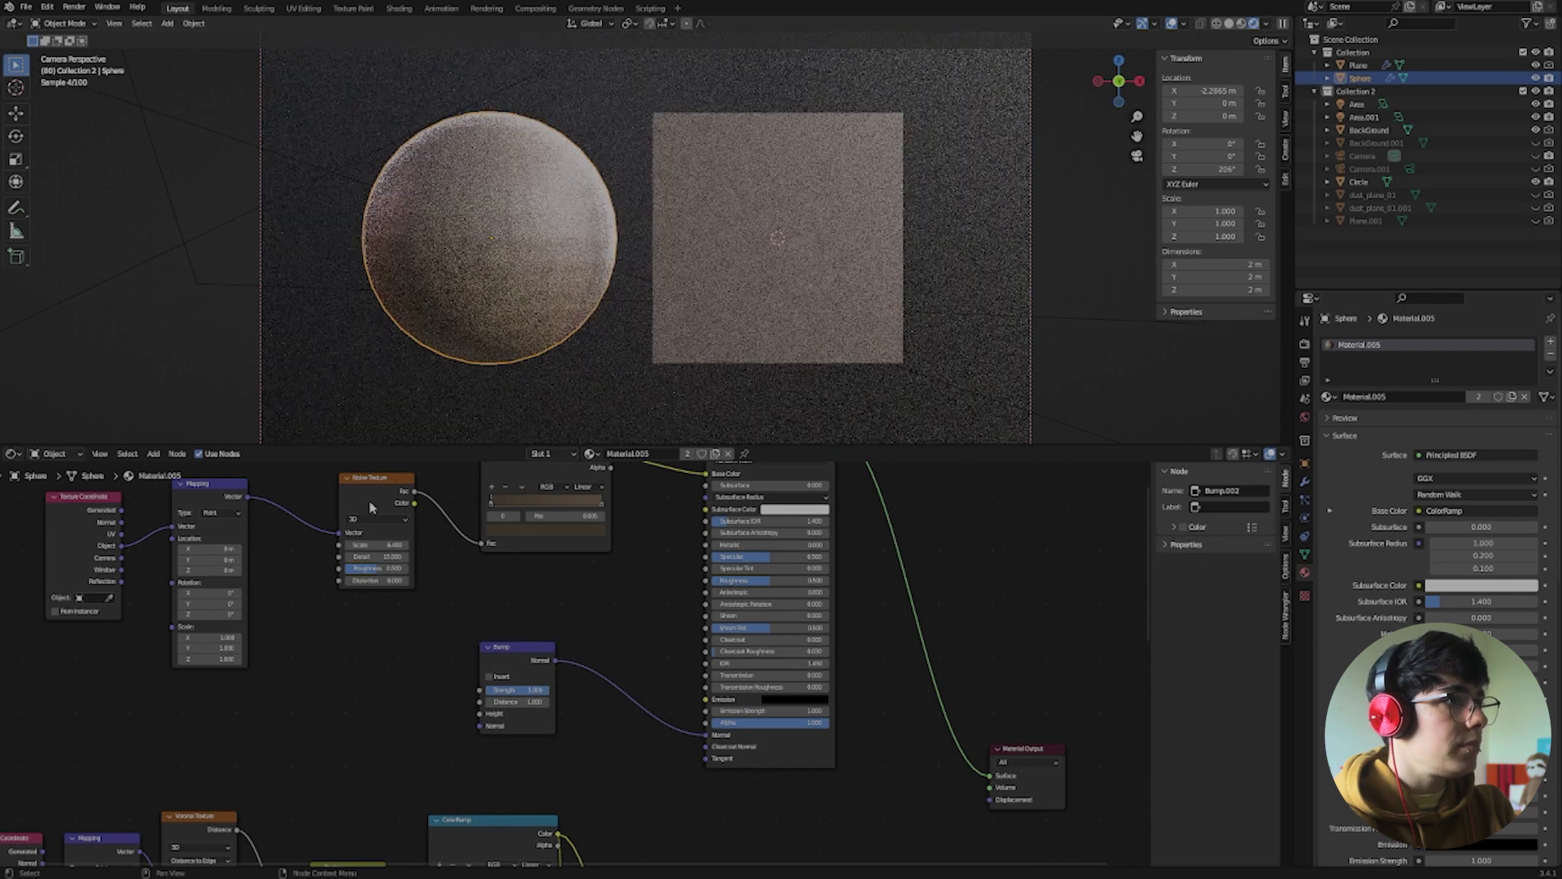
pyautogui.moveTo(389, 491); pyautogui.dragTo(480, 715)
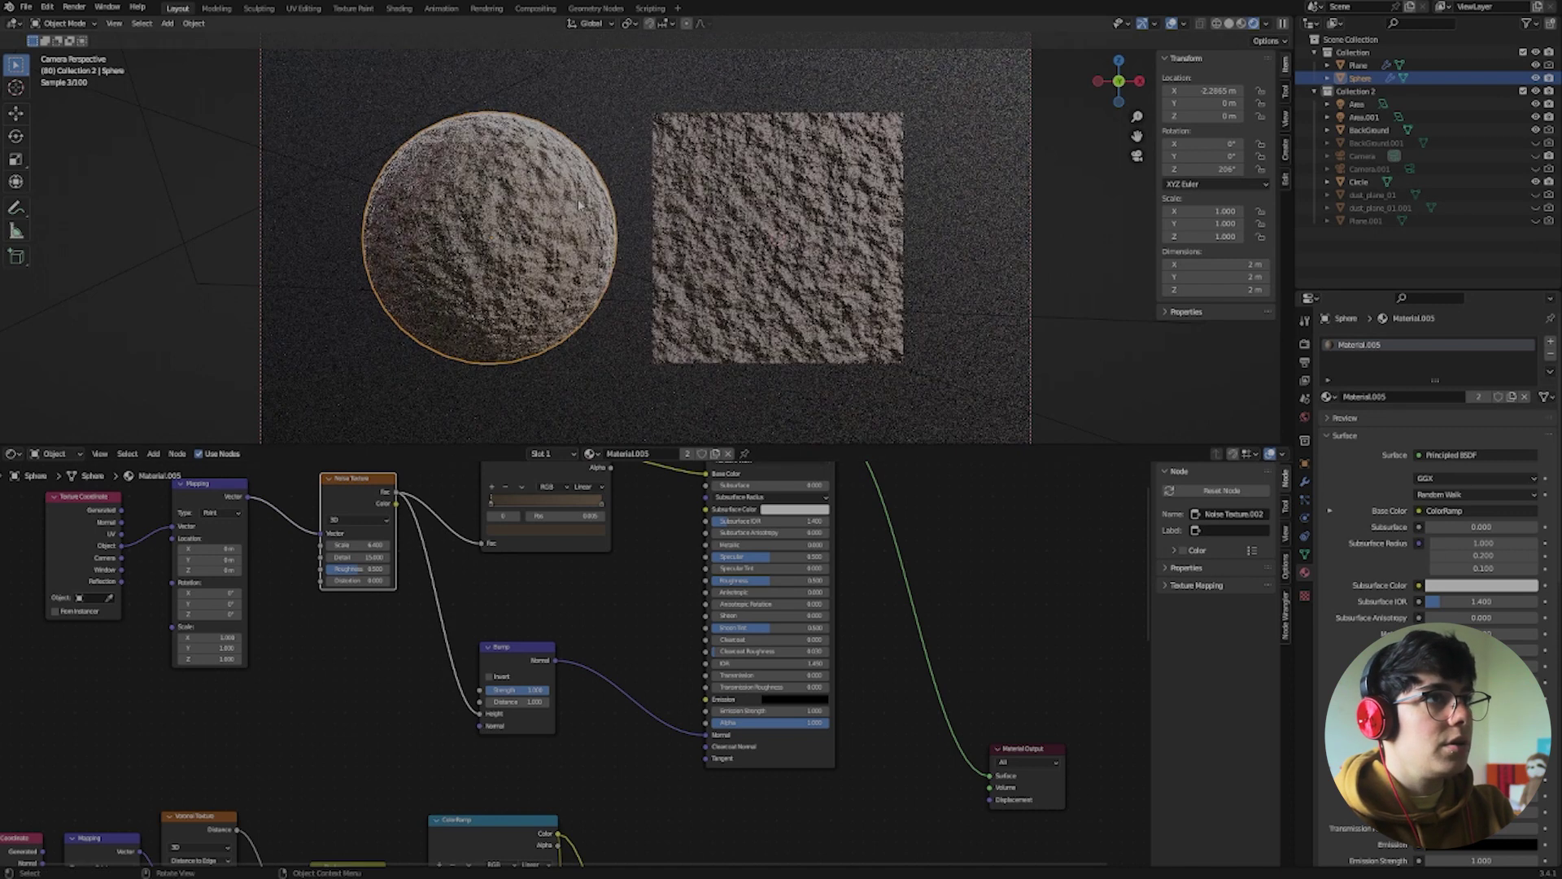
# Set the new Bump node's strength to 0.25
pyautogui.click(538, 689)
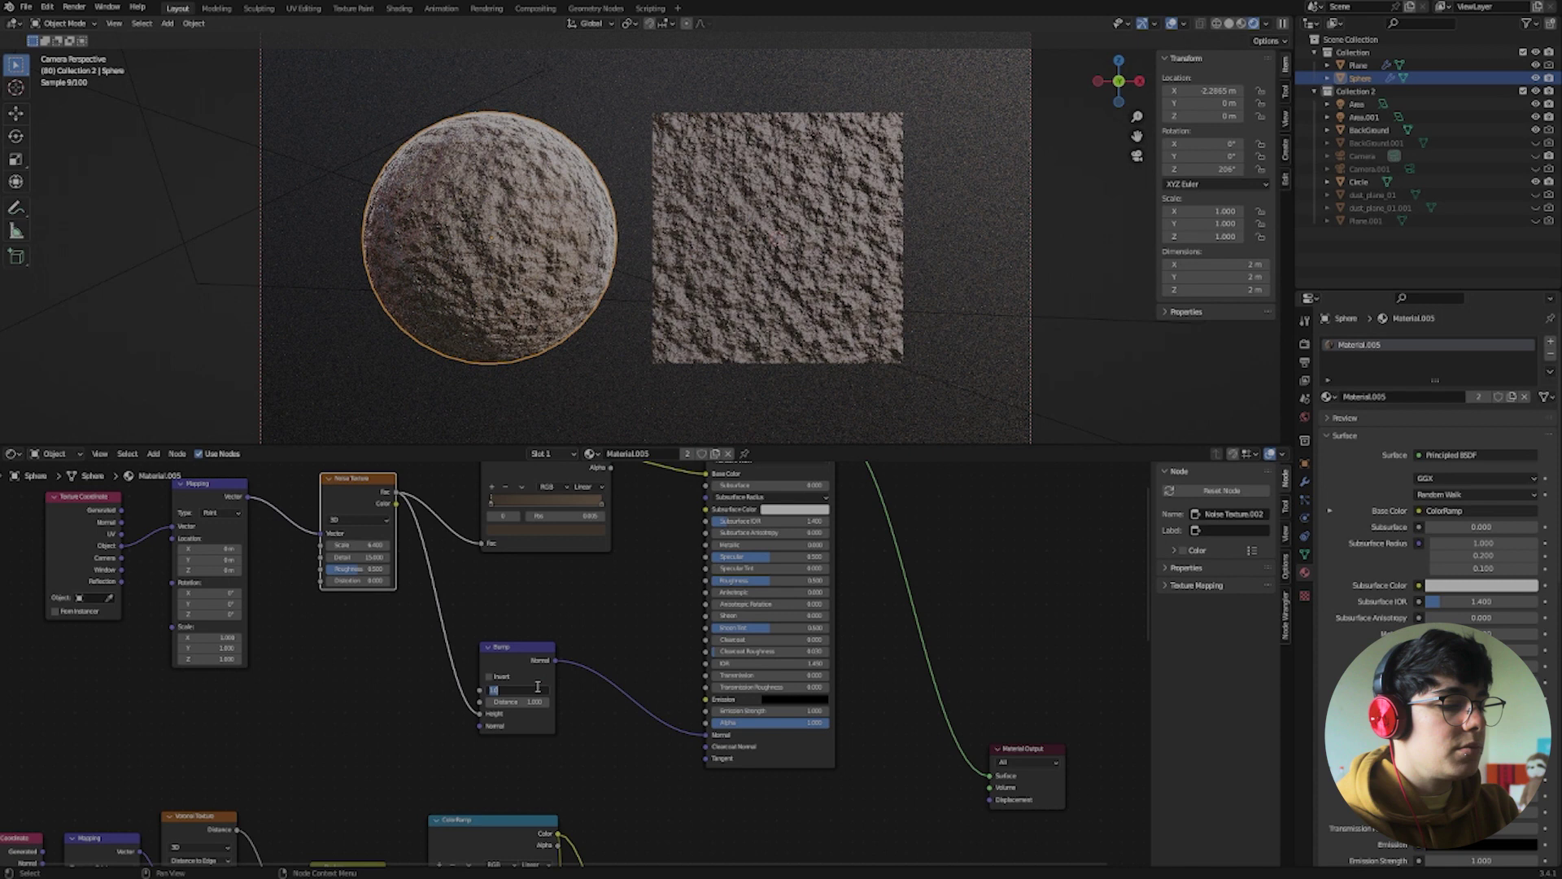
pyautogui.press('BackSpace')
pyautogui.write('.25')
pyautogui.press('Return')
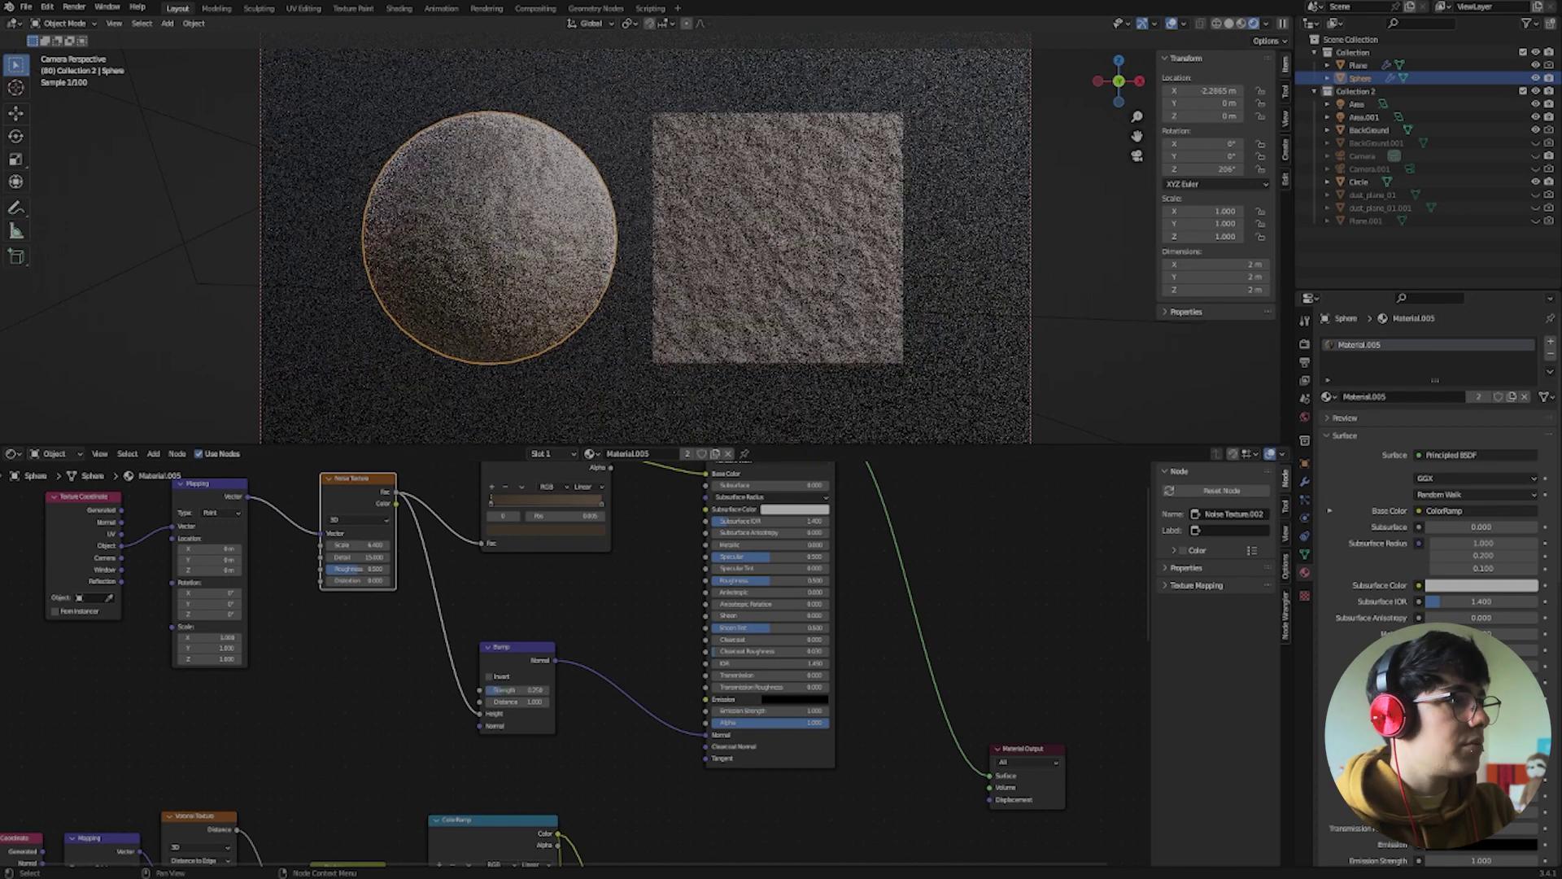
# Duplicate the Bump, chain the copy into the first one's Normal, and feed the Voronoi group's ColorRamp Color into the copy's Height
pyautogui.scroll(-2, 419, 713)
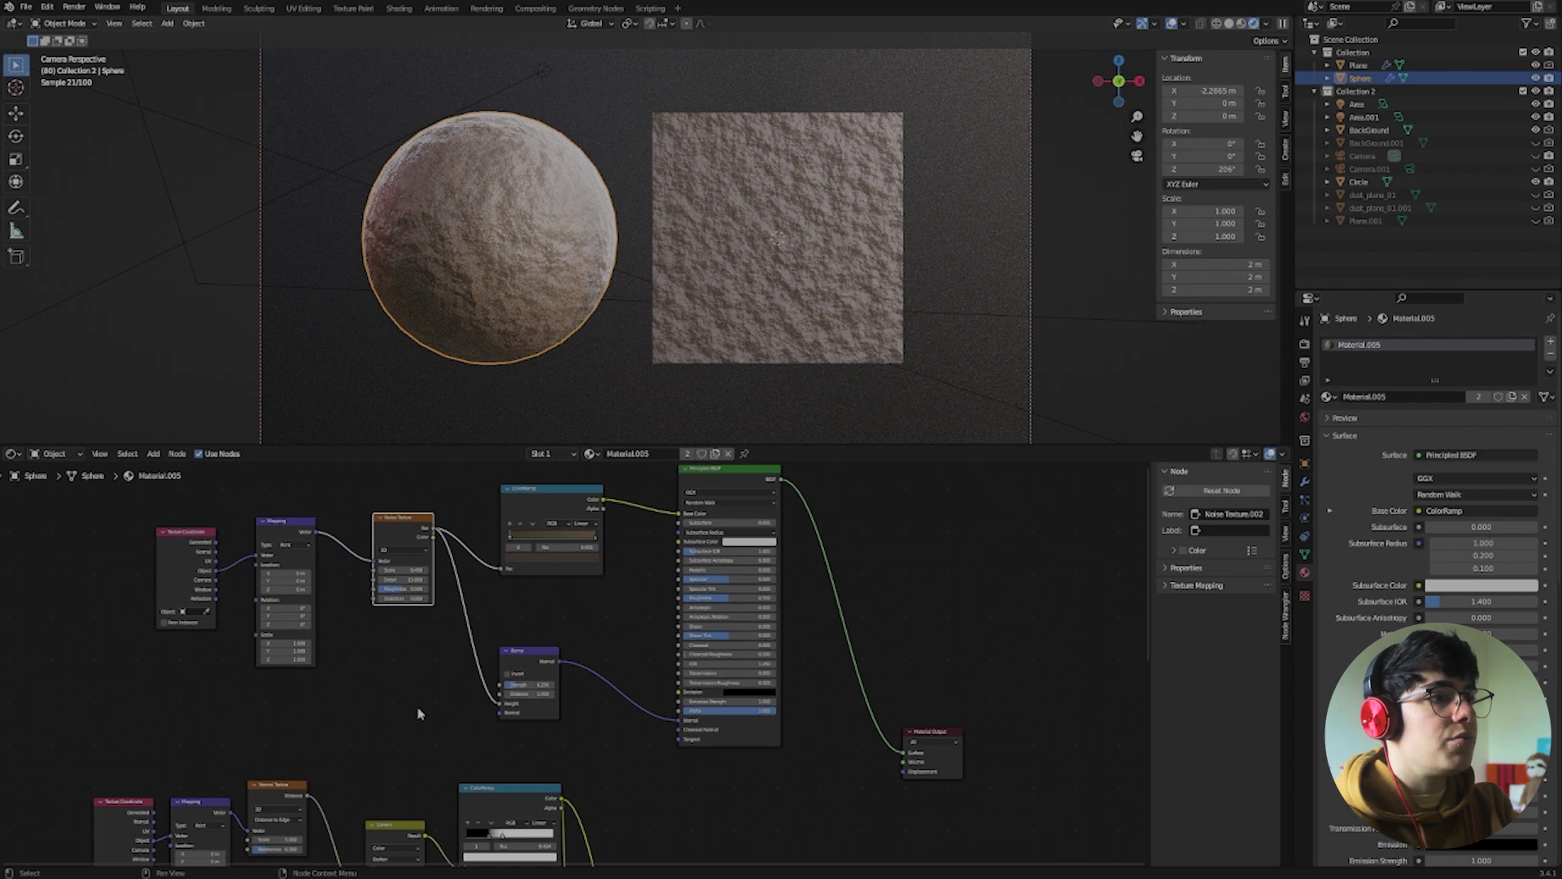
pyautogui.moveTo(448, 557); pyautogui.dragTo(445, 459, button='middle')
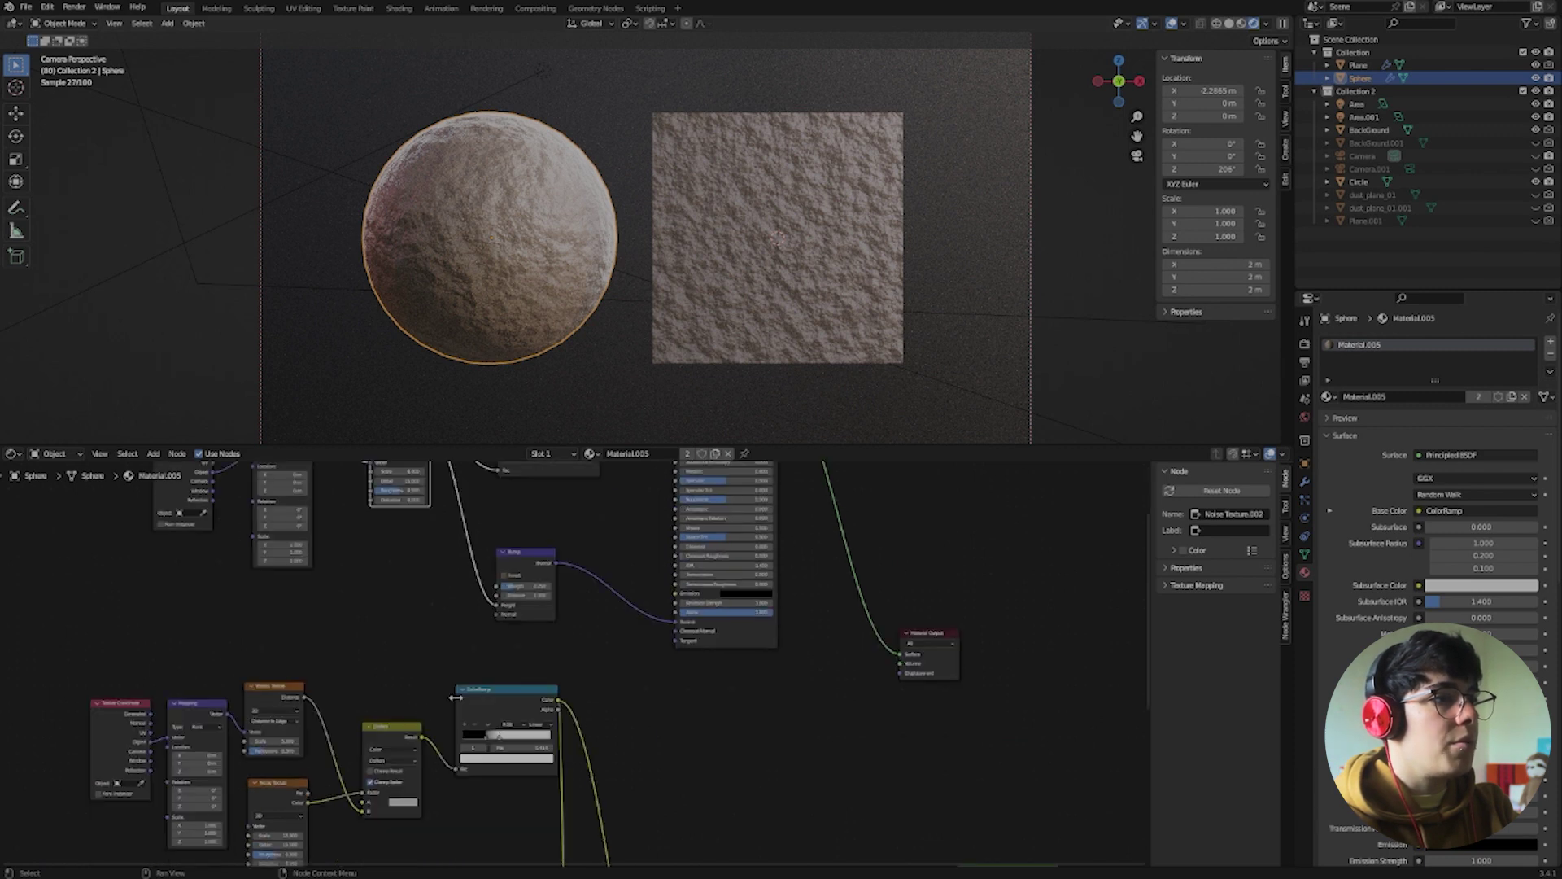
pyautogui.moveTo(446, 563); pyautogui.dragTo(411, 685, button='middle')
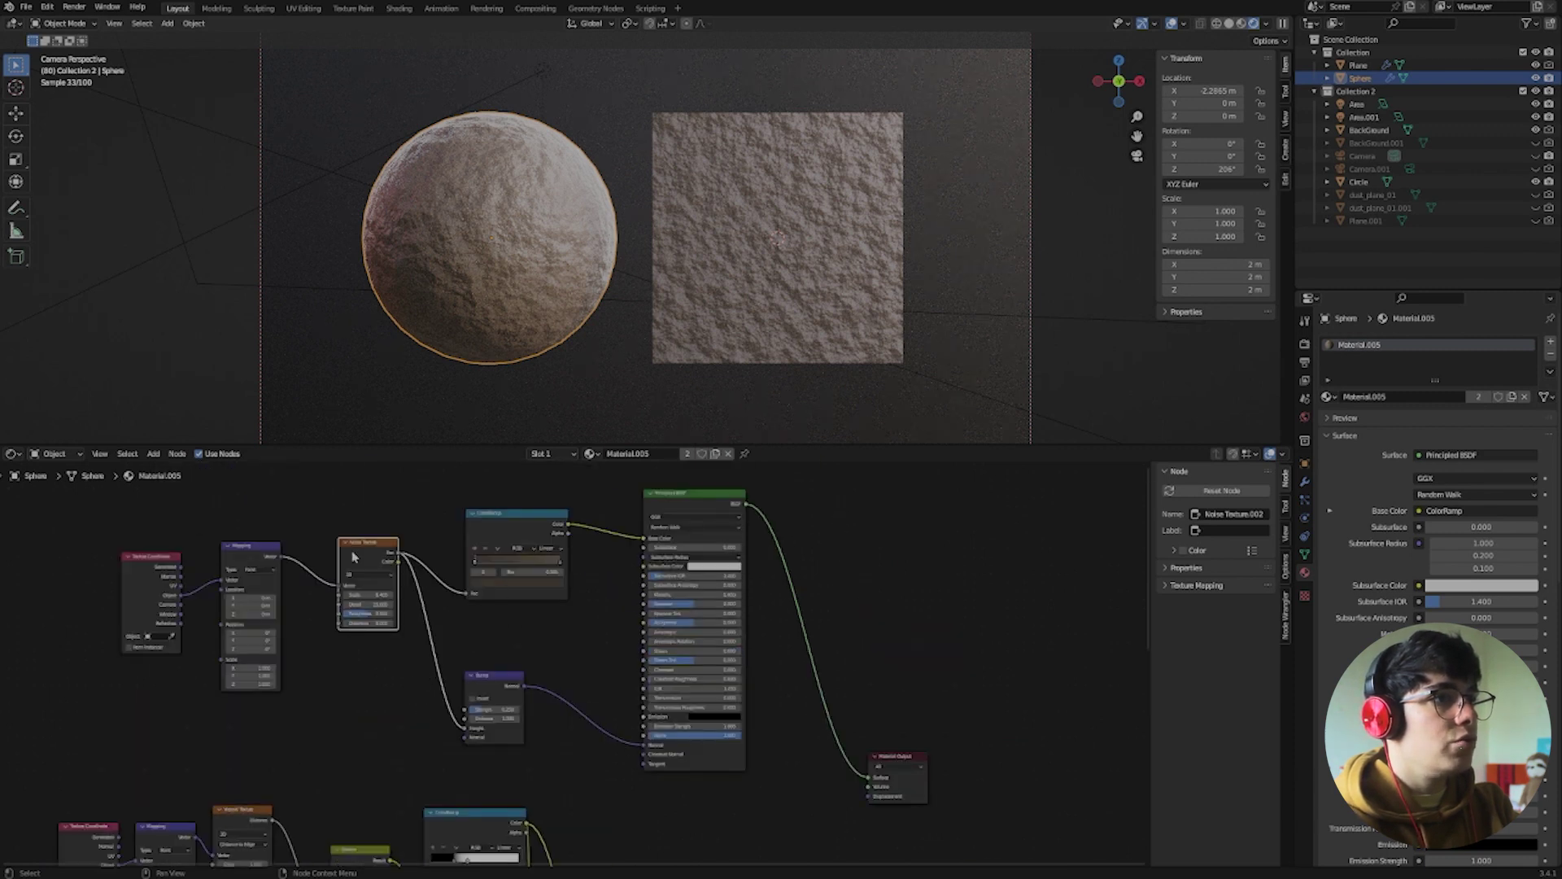
pyautogui.moveTo(530, 612); pyautogui.dragTo(529, 544, button='middle')
pyautogui.moveTo(499, 608); pyautogui.dragTo(541, 605)
pyautogui.hotkey('shift', 'd')
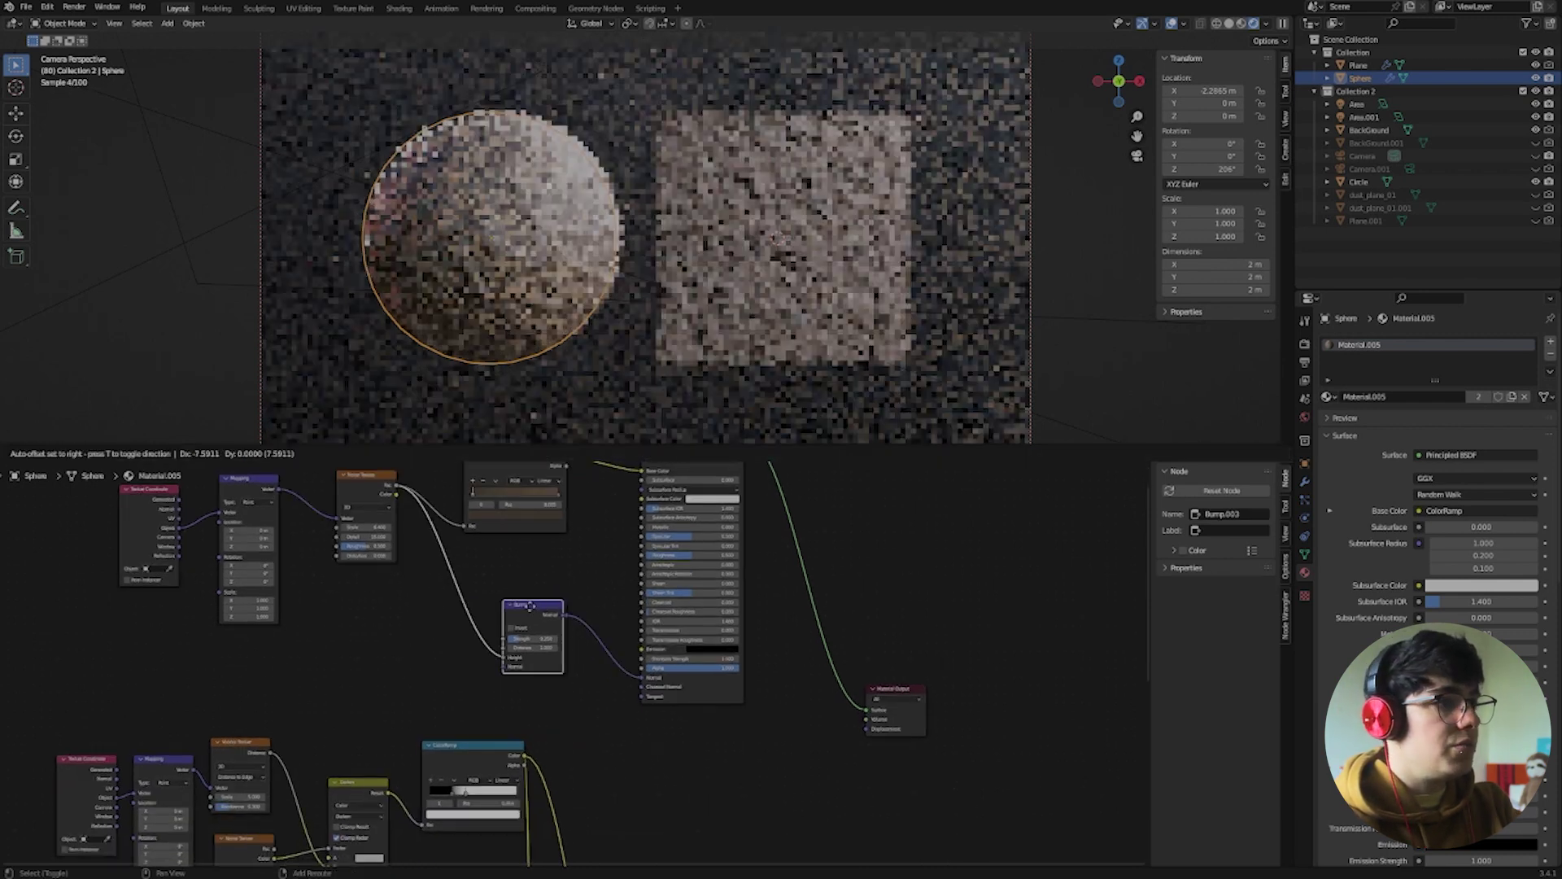
pyautogui.click(423, 629)
pyautogui.moveTo(446, 639)
pyautogui.mouseDown()
pyautogui.moveTo(508, 667)
pyautogui.moveTo(446, 653)
pyautogui.mouseUp()
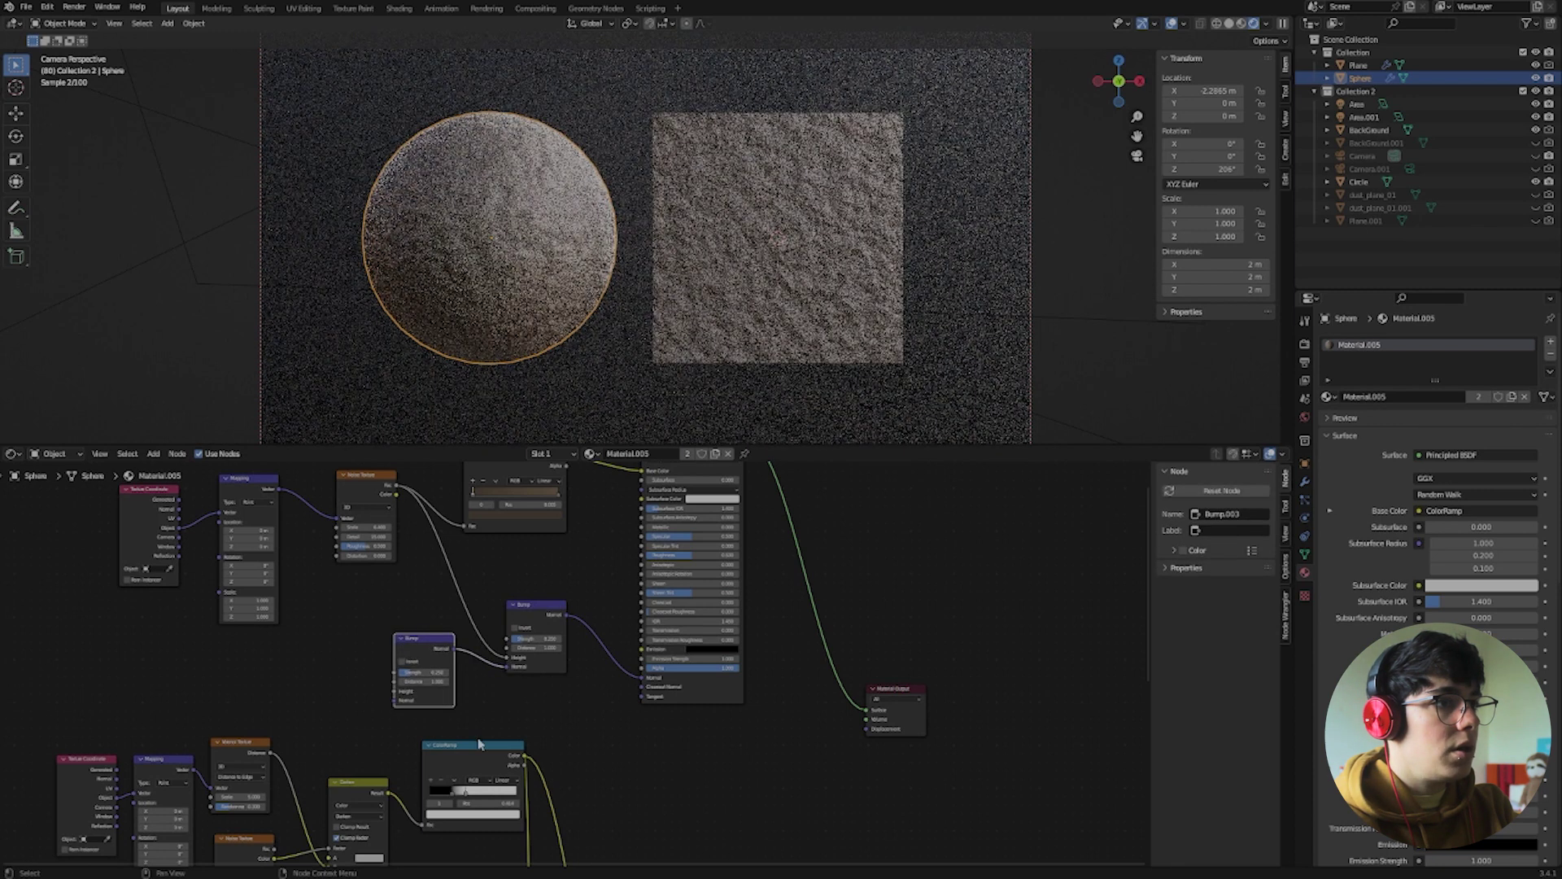
pyautogui.moveTo(525, 755); pyautogui.dragTo(393, 693)
# Shift the Voronoi pattern group, including its ColorRamp, away from the chained Bump nodes to clear up the layout
pyautogui.scroll(-1, 350, 726)
pyautogui.moveTo(350, 726); pyautogui.dragTo(392, 641, button='middle')
pyautogui.moveTo(159, 636); pyautogui.dragTo(520, 790)
pyautogui.moveTo(516, 650); pyautogui.dragTo(321, 639)
pyautogui.scroll(2, 914, 140)
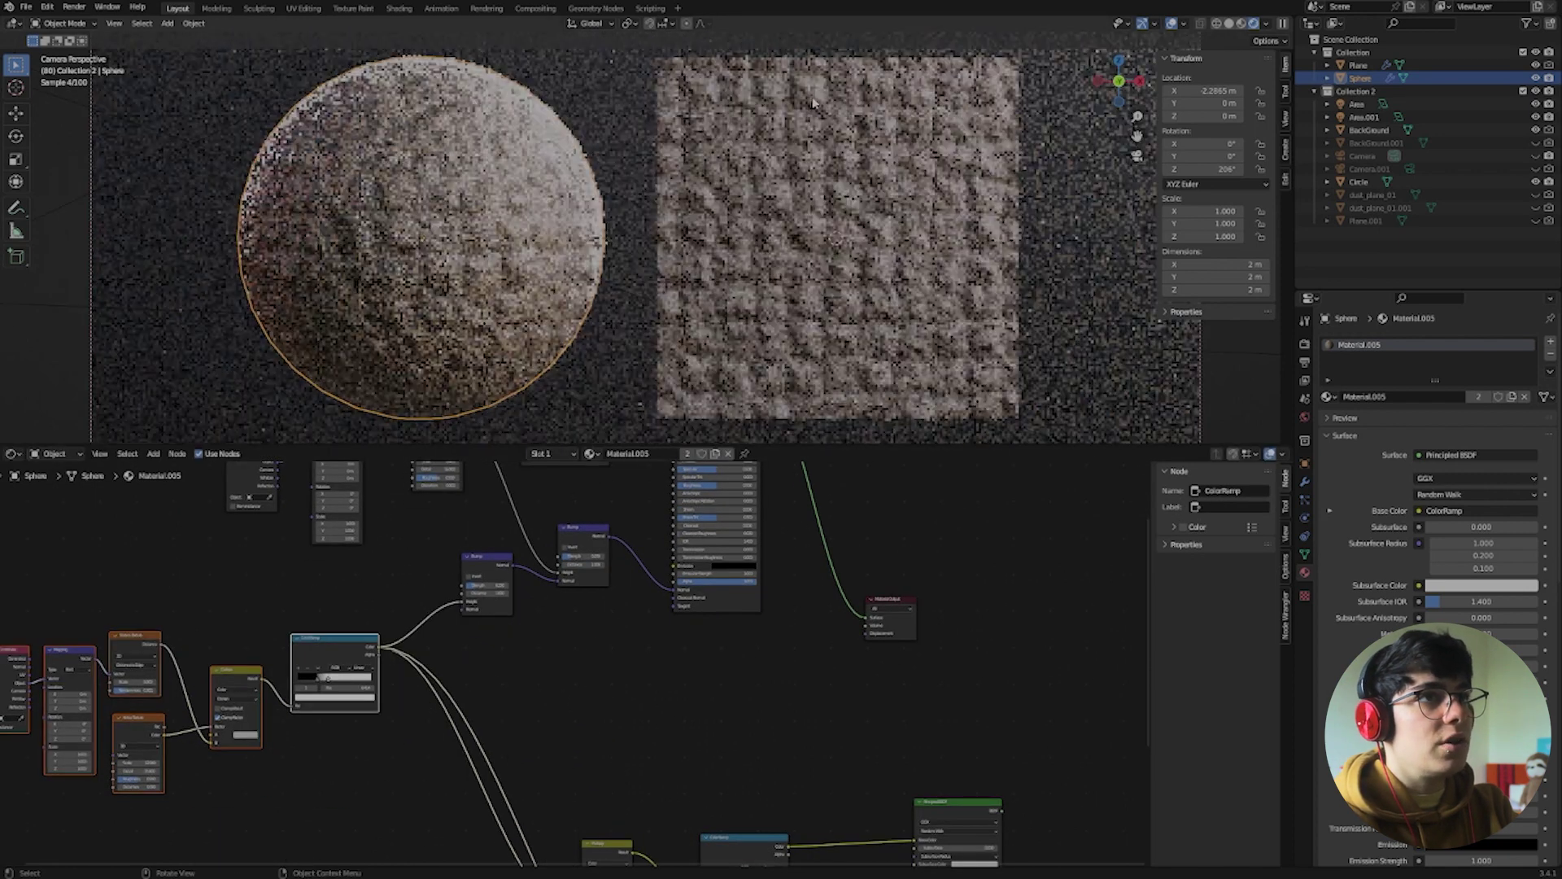
pyautogui.moveTo(608, 646); pyautogui.dragTo(586, 725, button='middle')
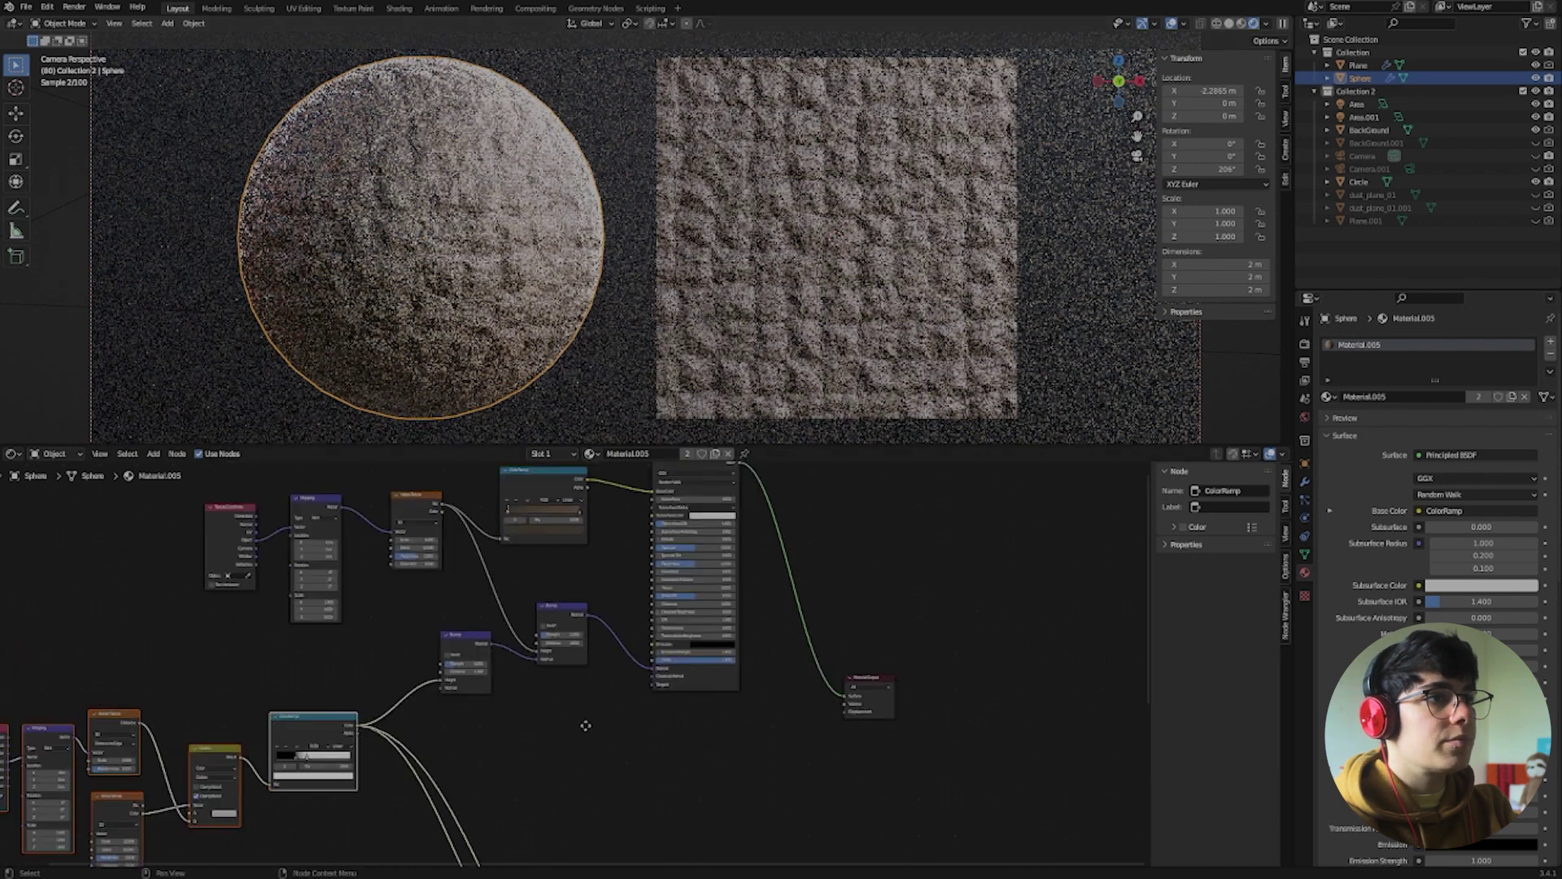
pyautogui.scroll(1, 592, 710)
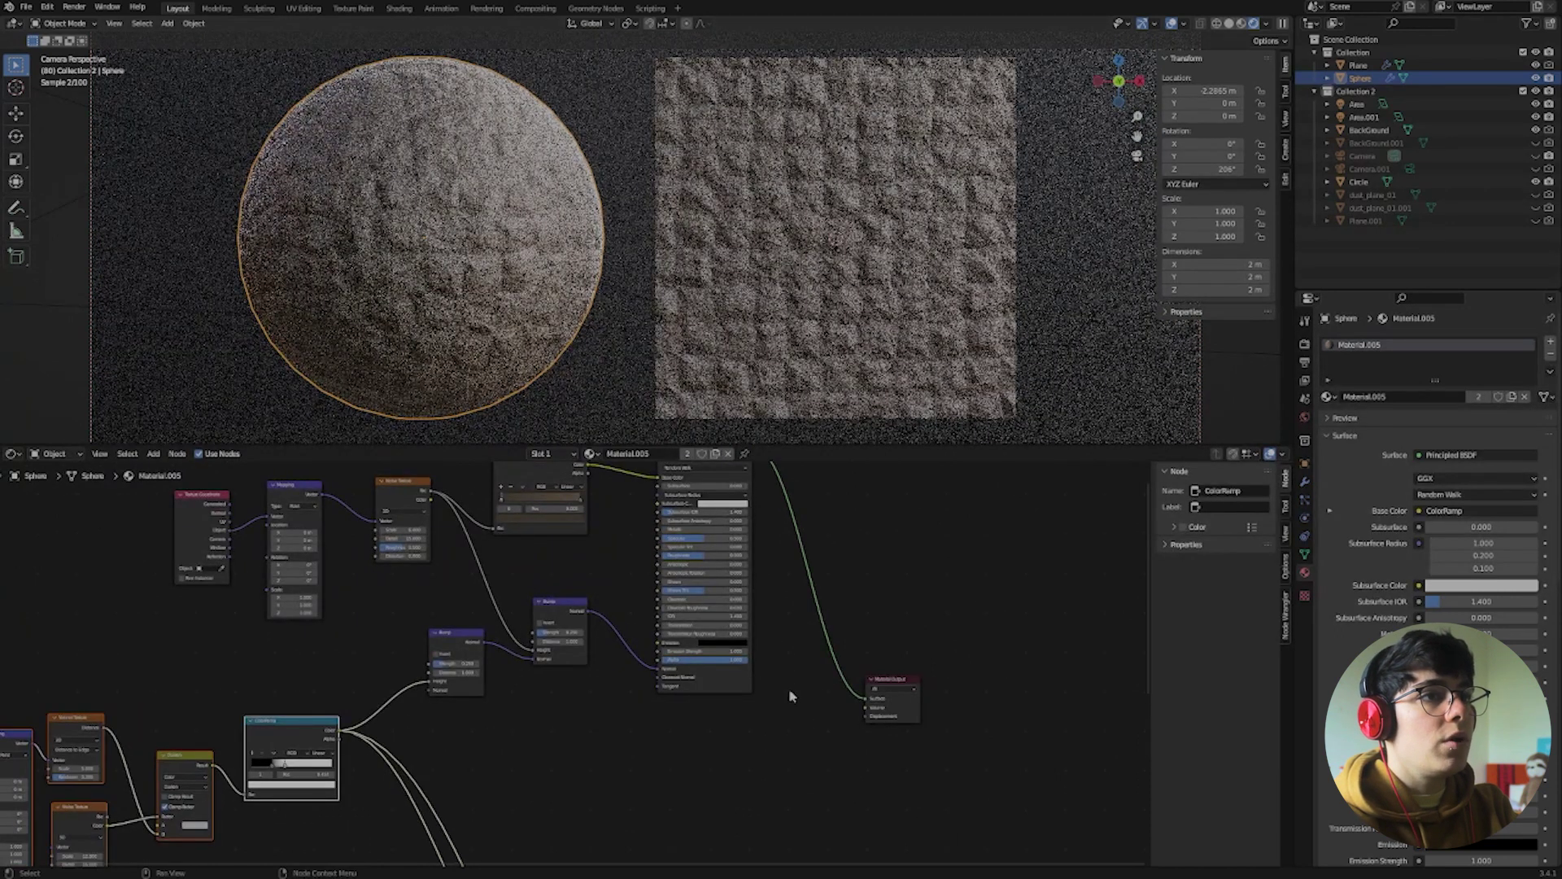
# Move the new Principled BSDF and the Material Output further away from the brown ColorRamp and Bump nodes
pyautogui.moveTo(789, 687); pyautogui.dragTo(762, 753, button='middle')
pyautogui.moveTo(691, 485); pyautogui.dragTo(889, 745)
pyautogui.moveTo(888, 746); pyautogui.dragTo(1020, 737)
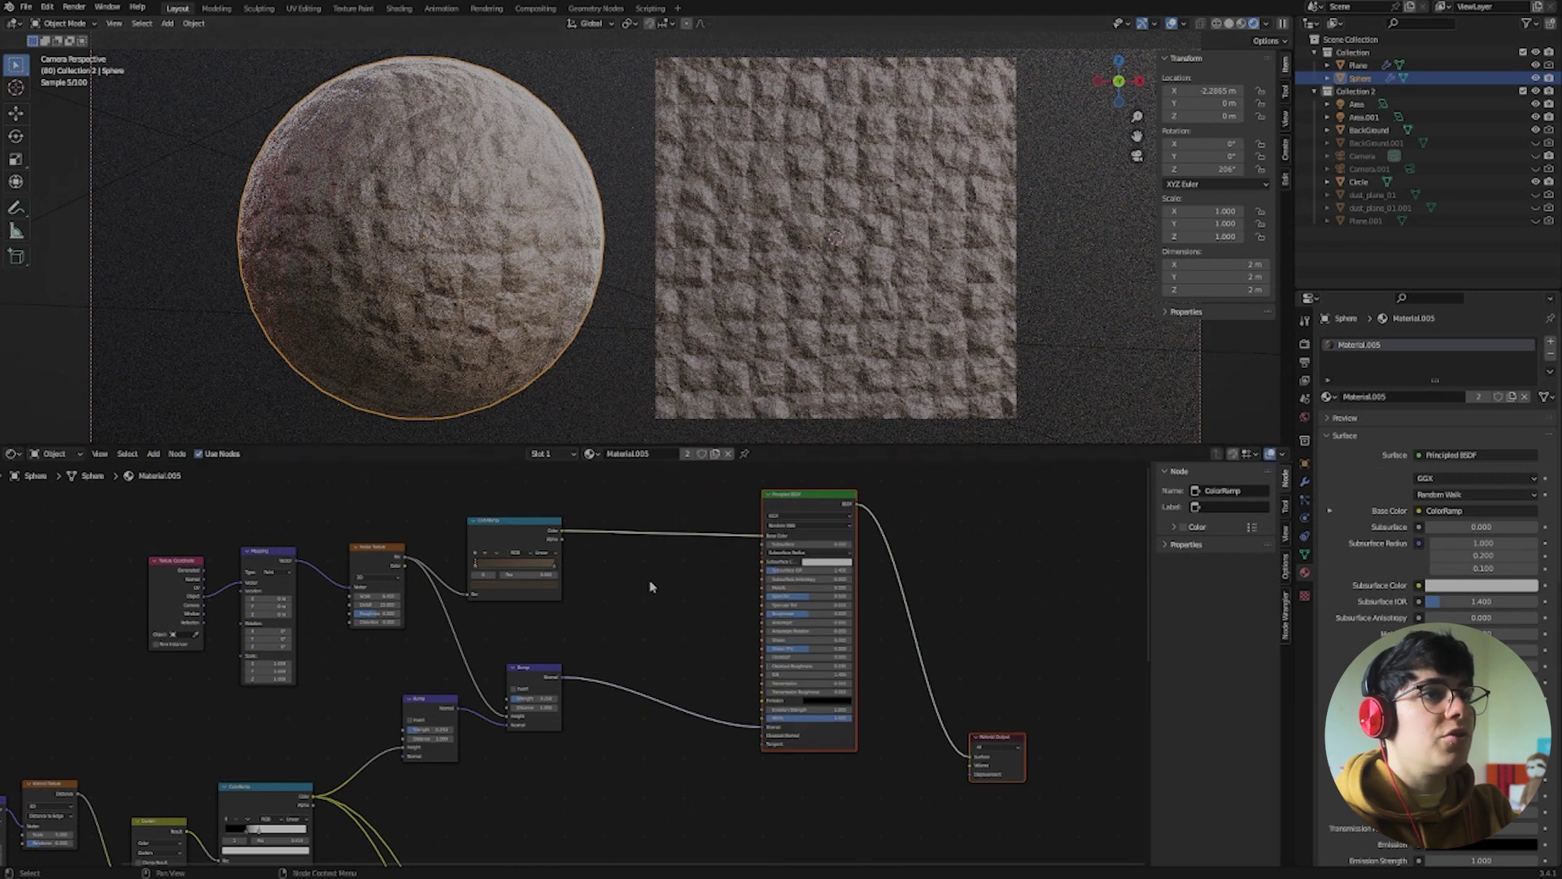
pyautogui.click(650, 586)
# Add a ColorRamp above the brown one, feed the Noise Texture's Fac into it, and move its black and white stops closer together
pyautogui.scroll(2, 649, 244)
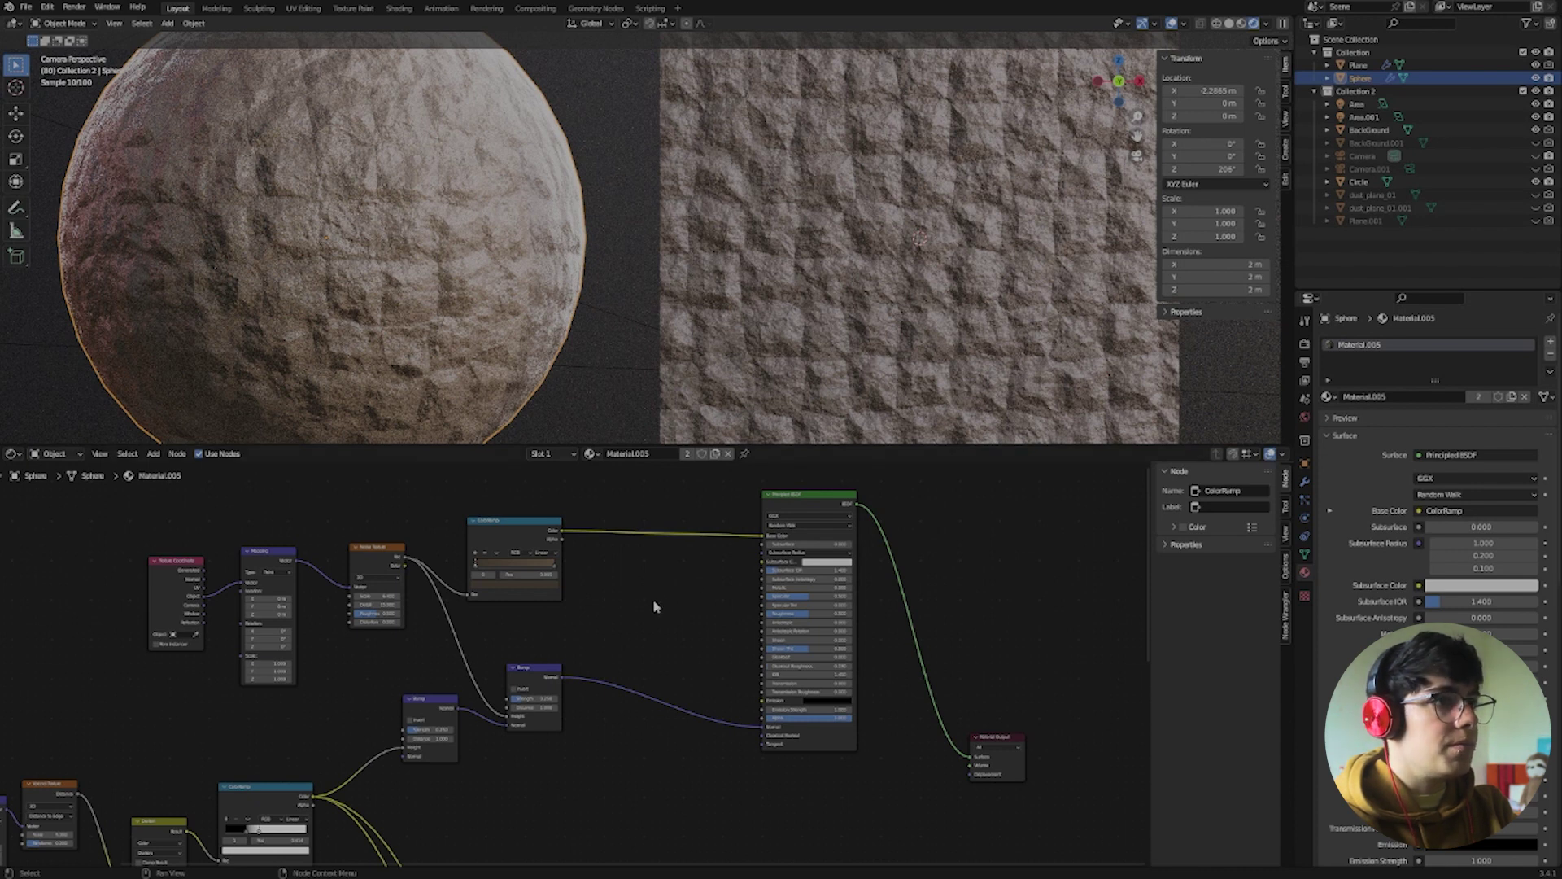
pyautogui.moveTo(659, 600); pyautogui.dragTo(666, 680, button='middle')
pyautogui.hotkey('shift', 'a')
pyautogui.write('col')
pyautogui.press('Return')
pyautogui.click(494, 534)
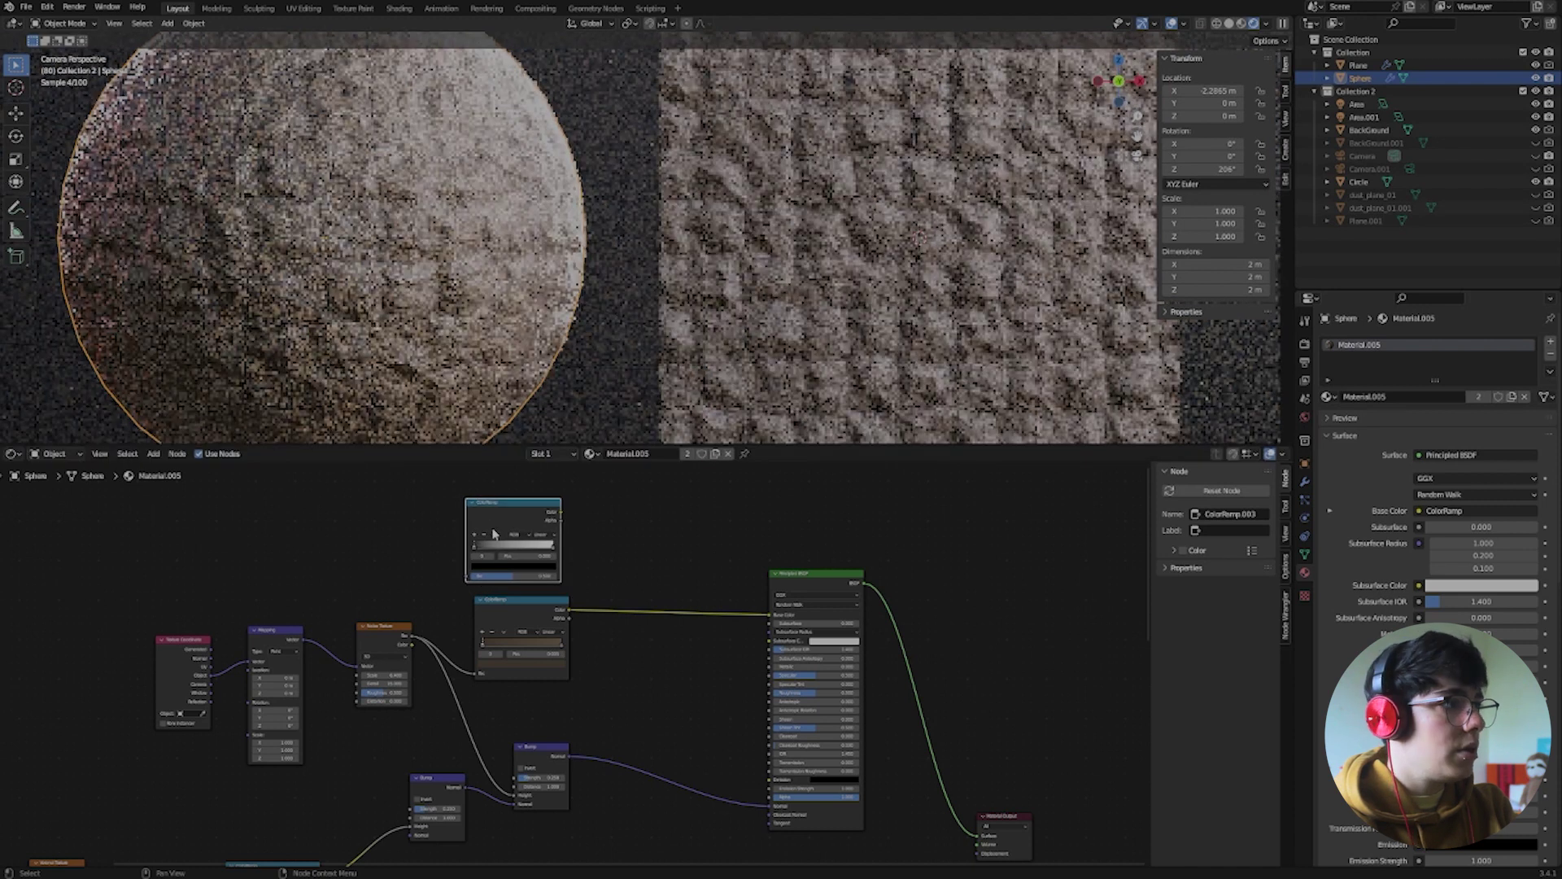
pyautogui.scroll(1, 446, 706)
pyautogui.moveTo(412, 636)
pyautogui.mouseDown()
pyautogui.moveTo(469, 581)
pyautogui.moveTo(450, 563)
pyautogui.moveTo(455, 527)
pyautogui.moveTo(533, 534)
pyautogui.moveTo(520, 534)
pyautogui.mouseUp()
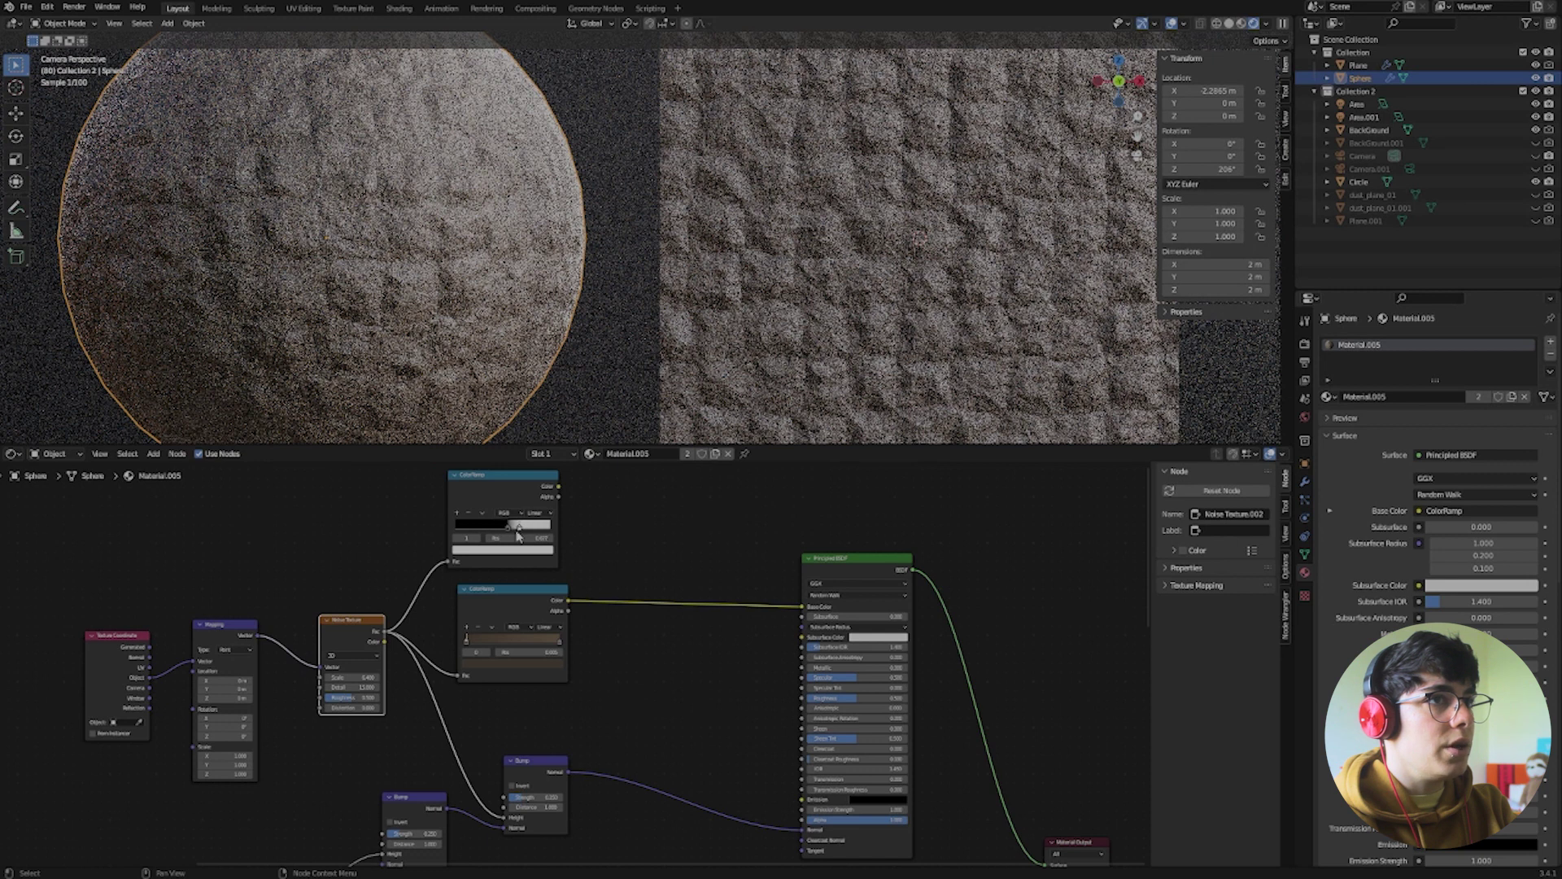
pyautogui.click(513, 481)
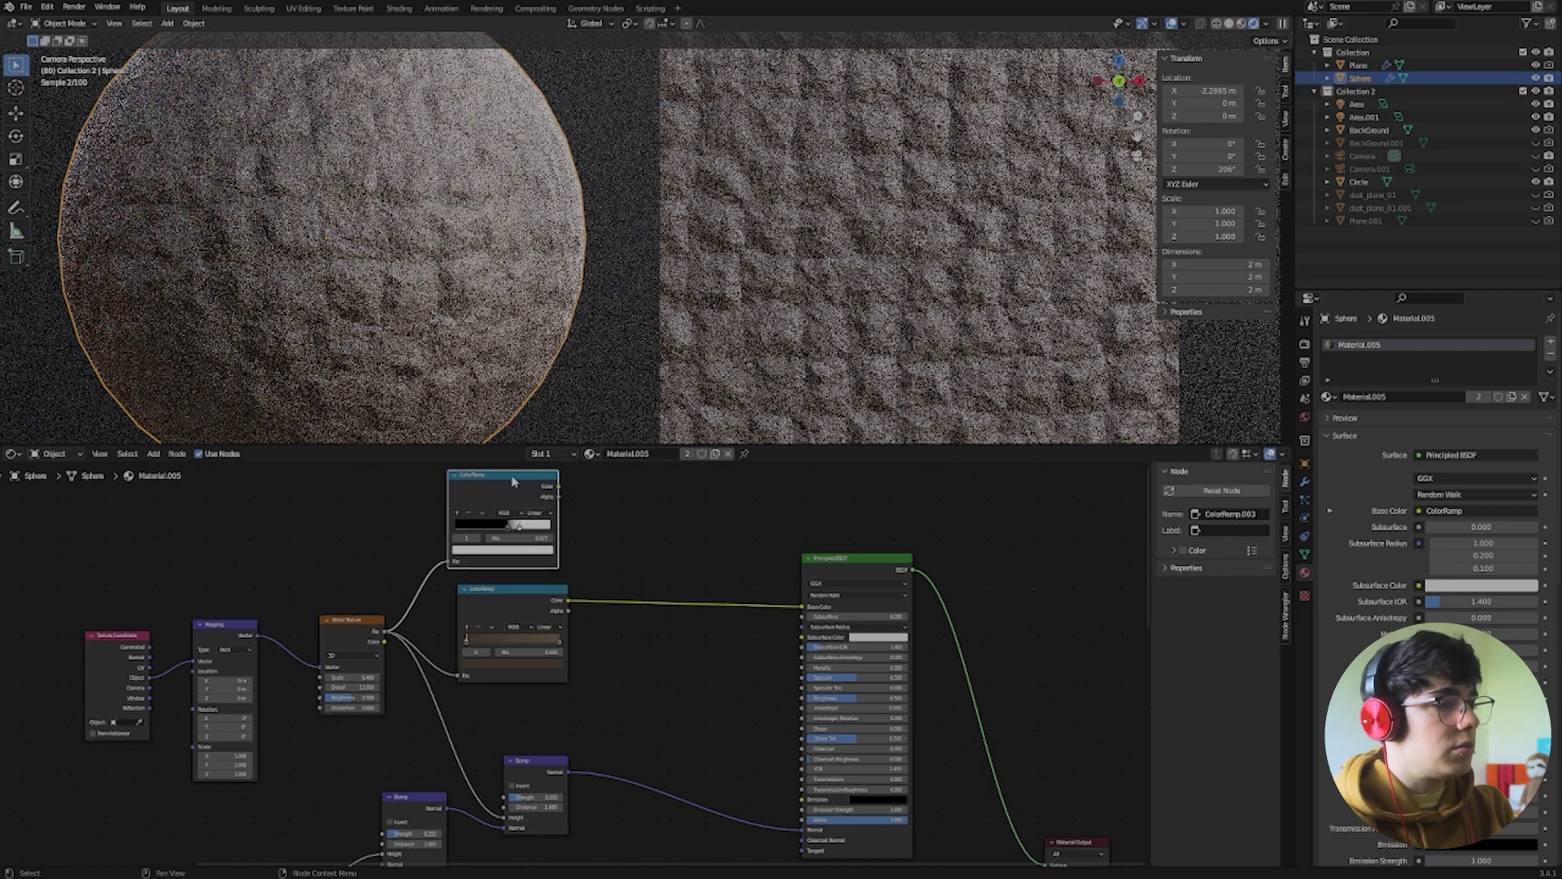
# Preview the upper ColorRamp's black and white mask on the surface and raise the connected Noise Texture's Scale to 16.2
pyautogui.keyDown('ctrl'); pyautogui.keyDown('shift'); pyautogui.click(513, 481); pyautogui.keyUp('shift'); pyautogui.keyUp('ctrl')
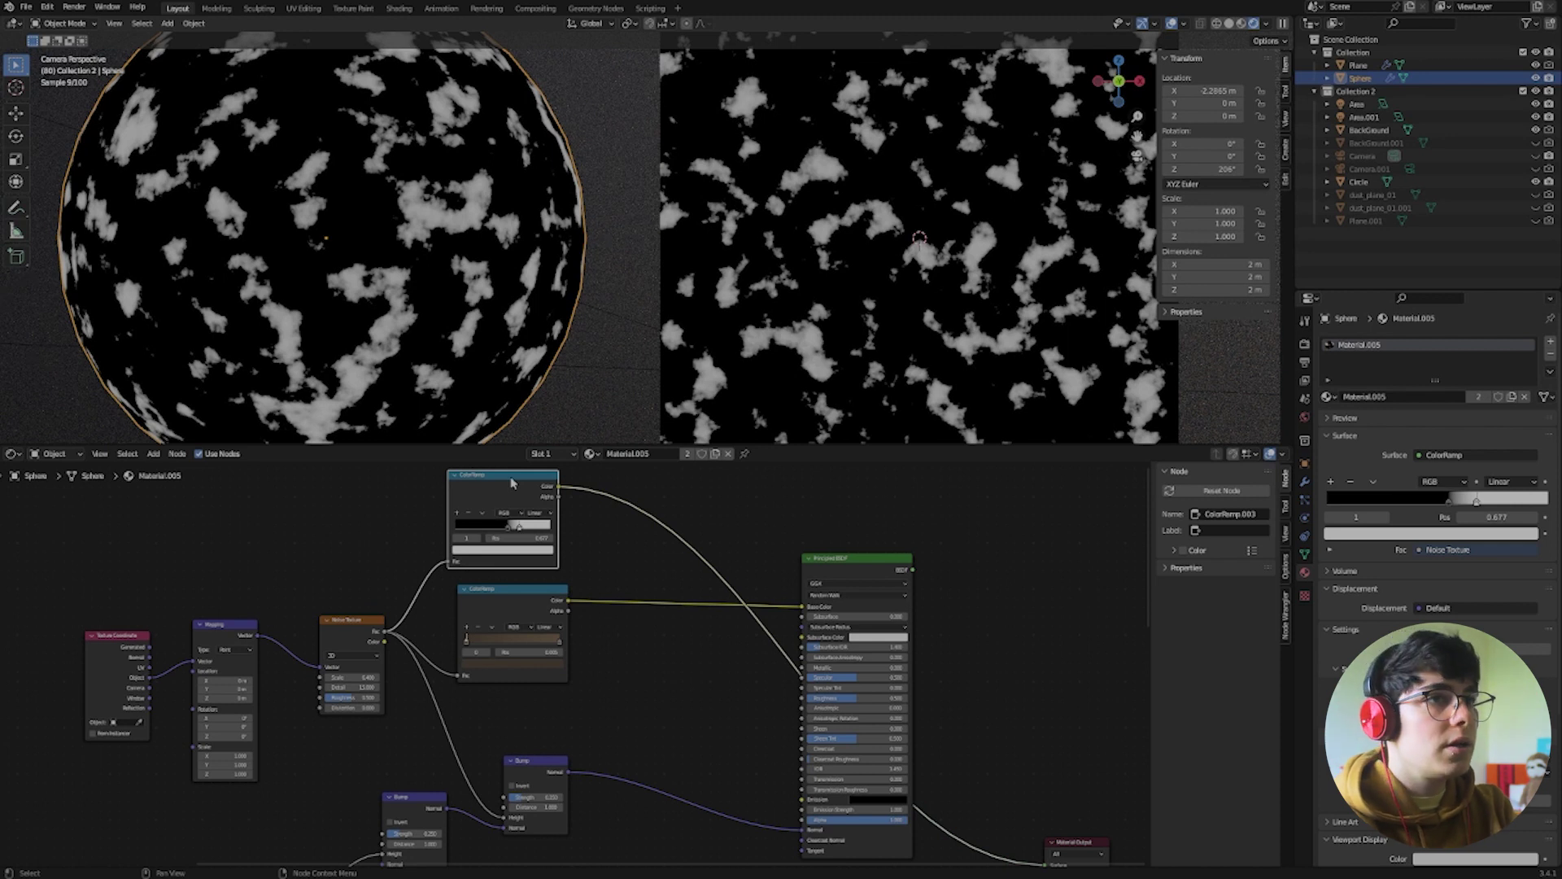
pyautogui.click(509, 526)
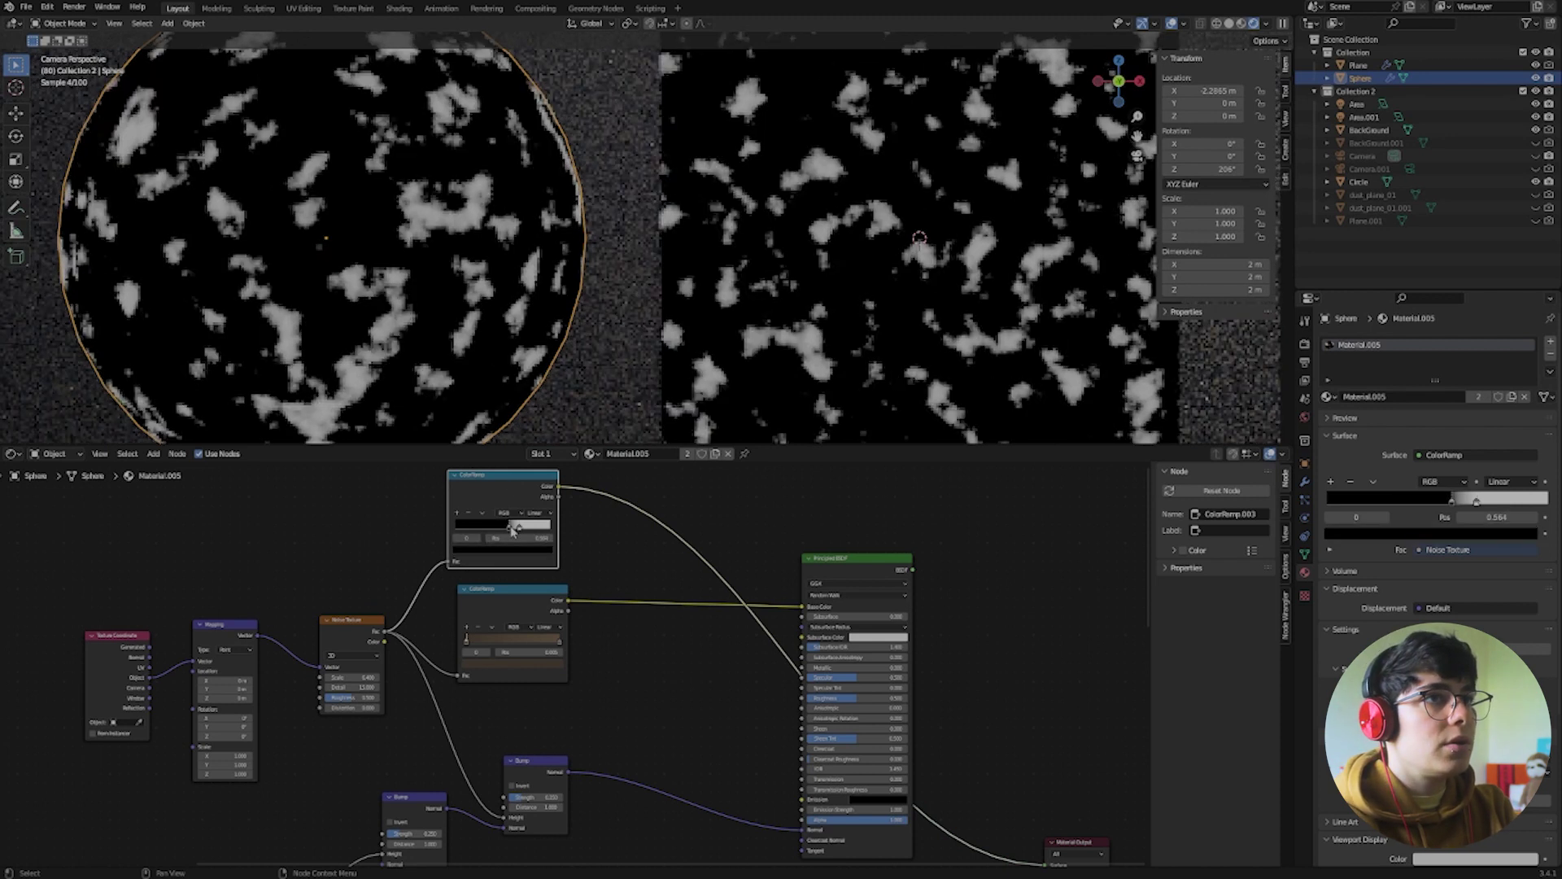
pyautogui.moveTo(351, 680); pyautogui.dragTo(432, 680)
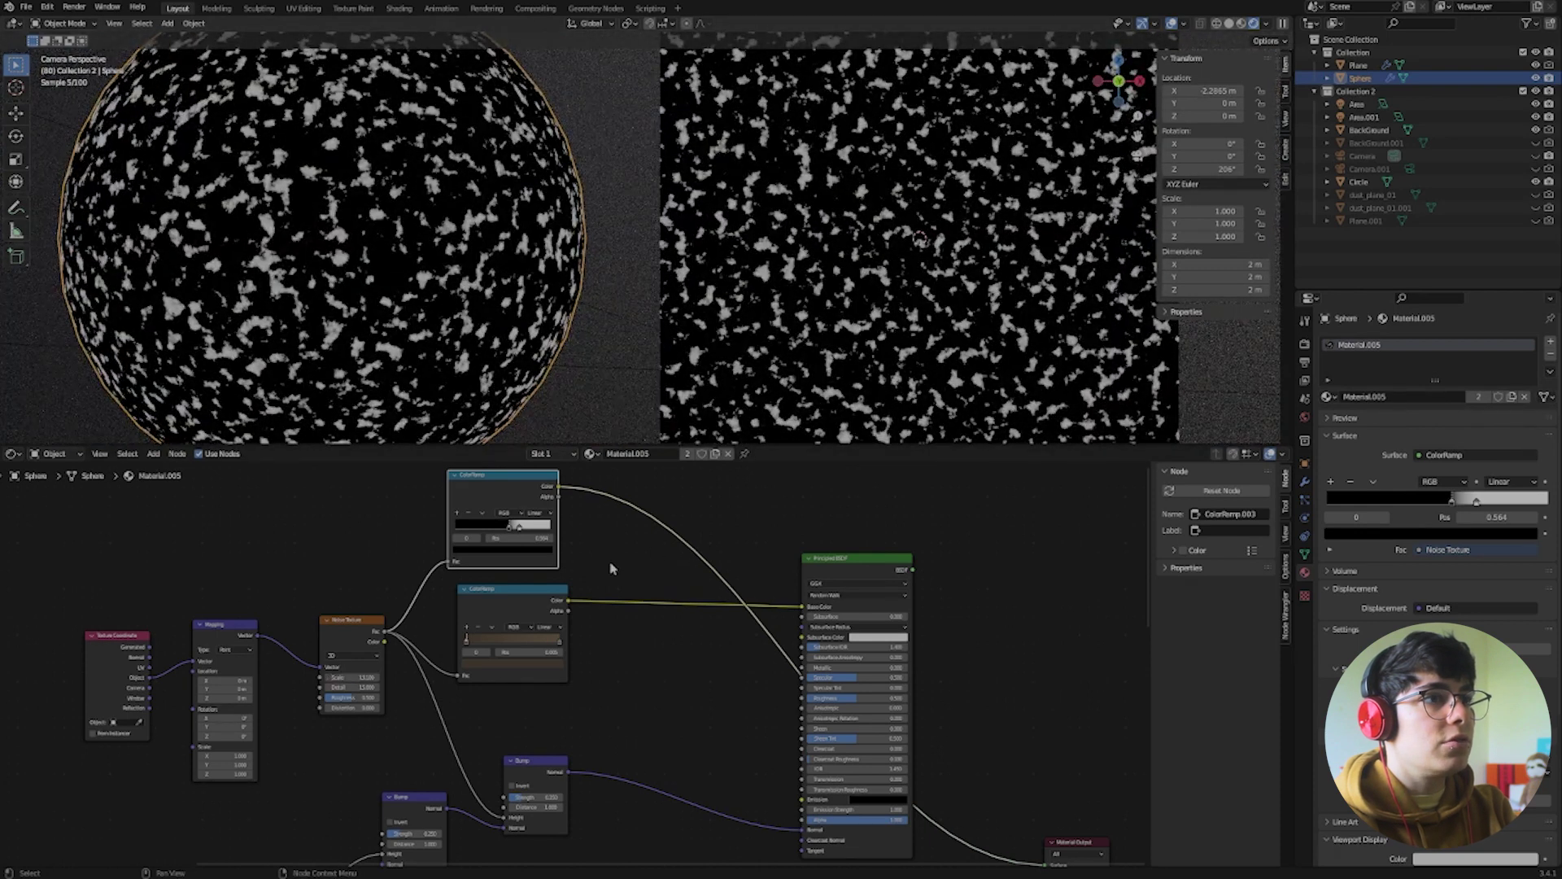
# Insert a Mix node between the brown ColorRamp and the Principled BSDF, and feed the upper ColorRamp's Color into its Factor
pyautogui.scroll(1, 612, 557)
pyautogui.moveTo(612, 557); pyautogui.dragTo(492, 582, button='middle')
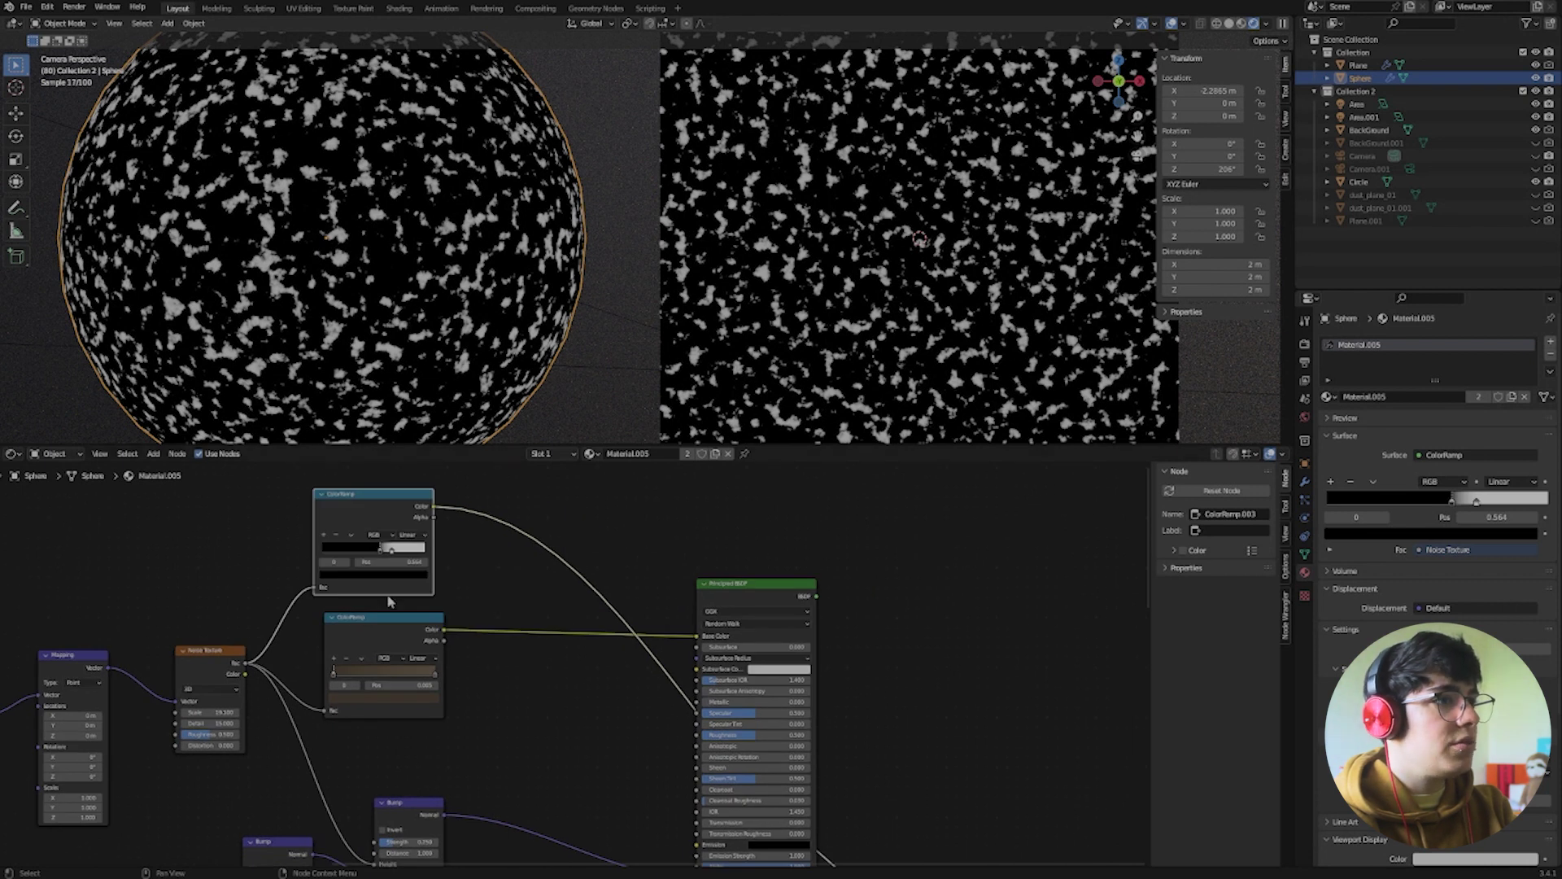
pyautogui.hotkey('shift', 'a')
pyautogui.click(524, 686)
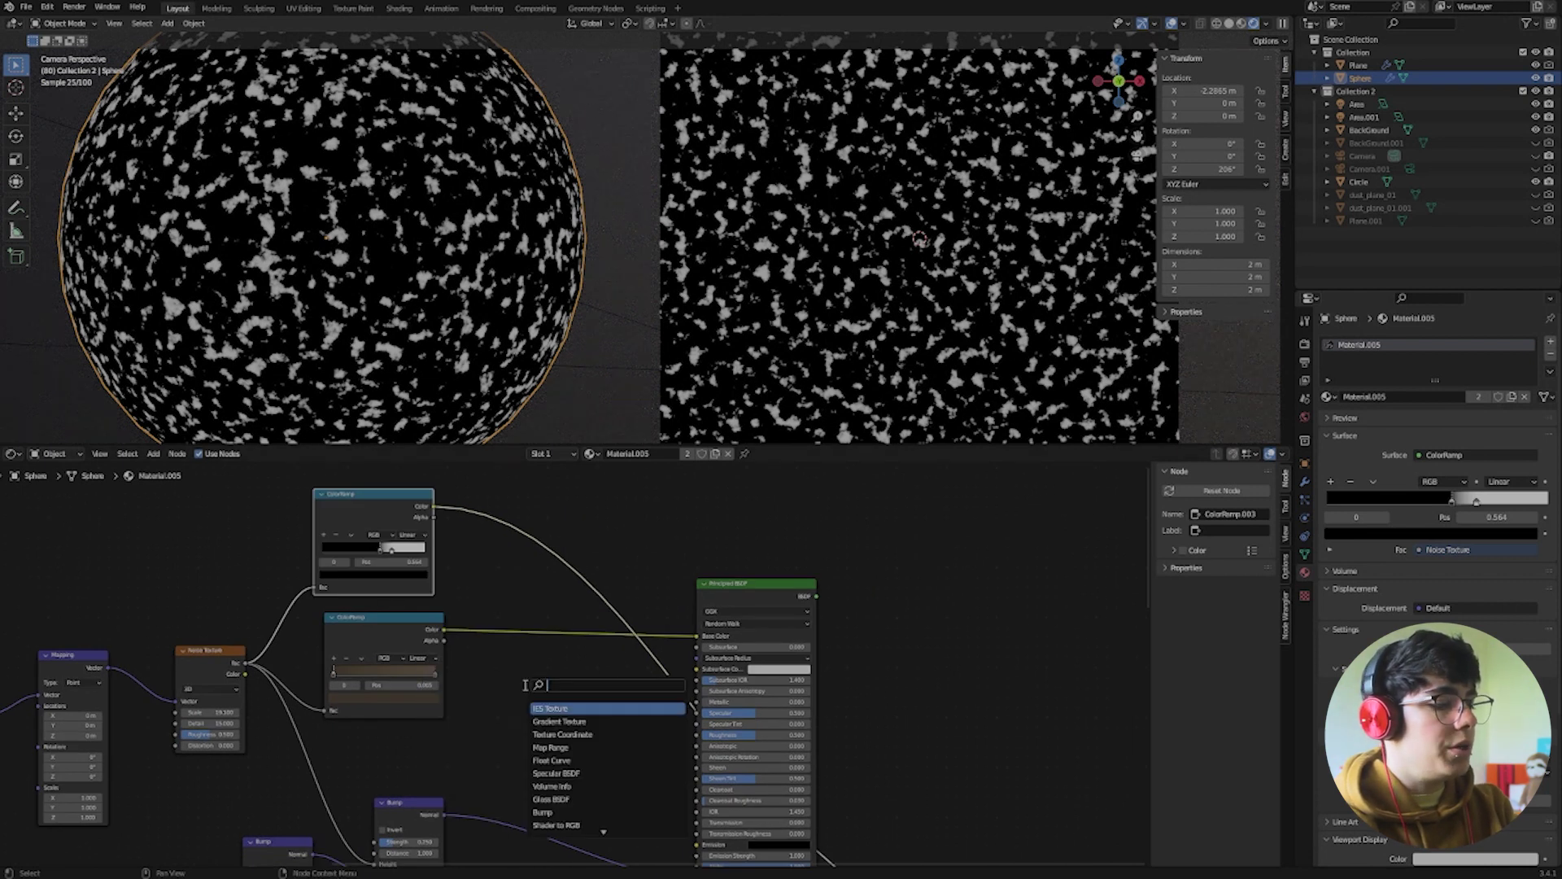
pyautogui.write('mix')
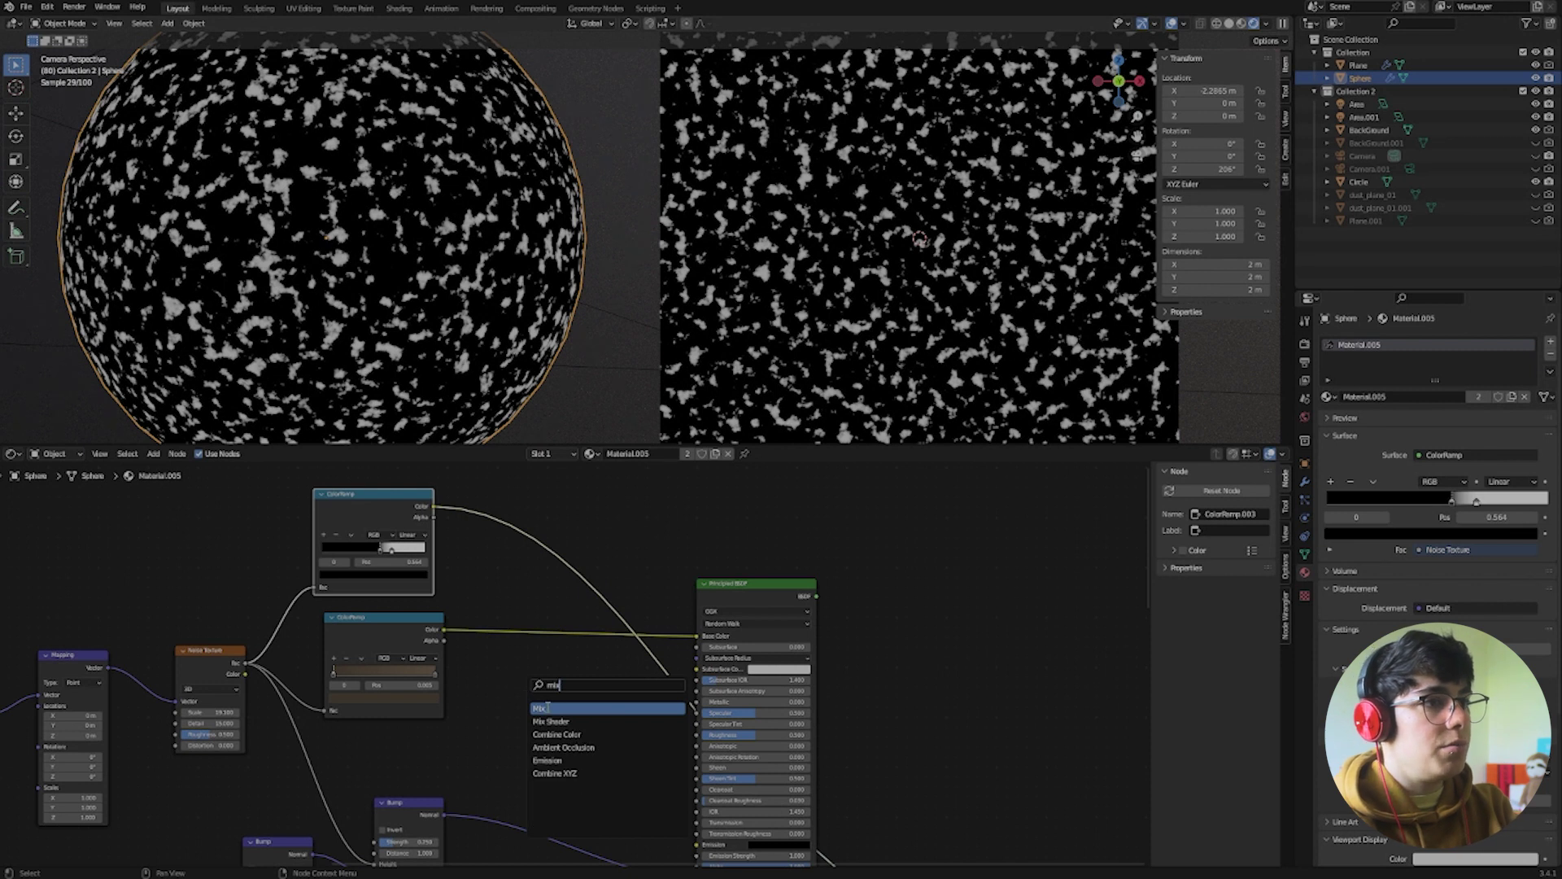
pyautogui.click(547, 708)
pyautogui.click(551, 625)
pyautogui.moveTo(434, 506); pyautogui.dragTo(518, 640)
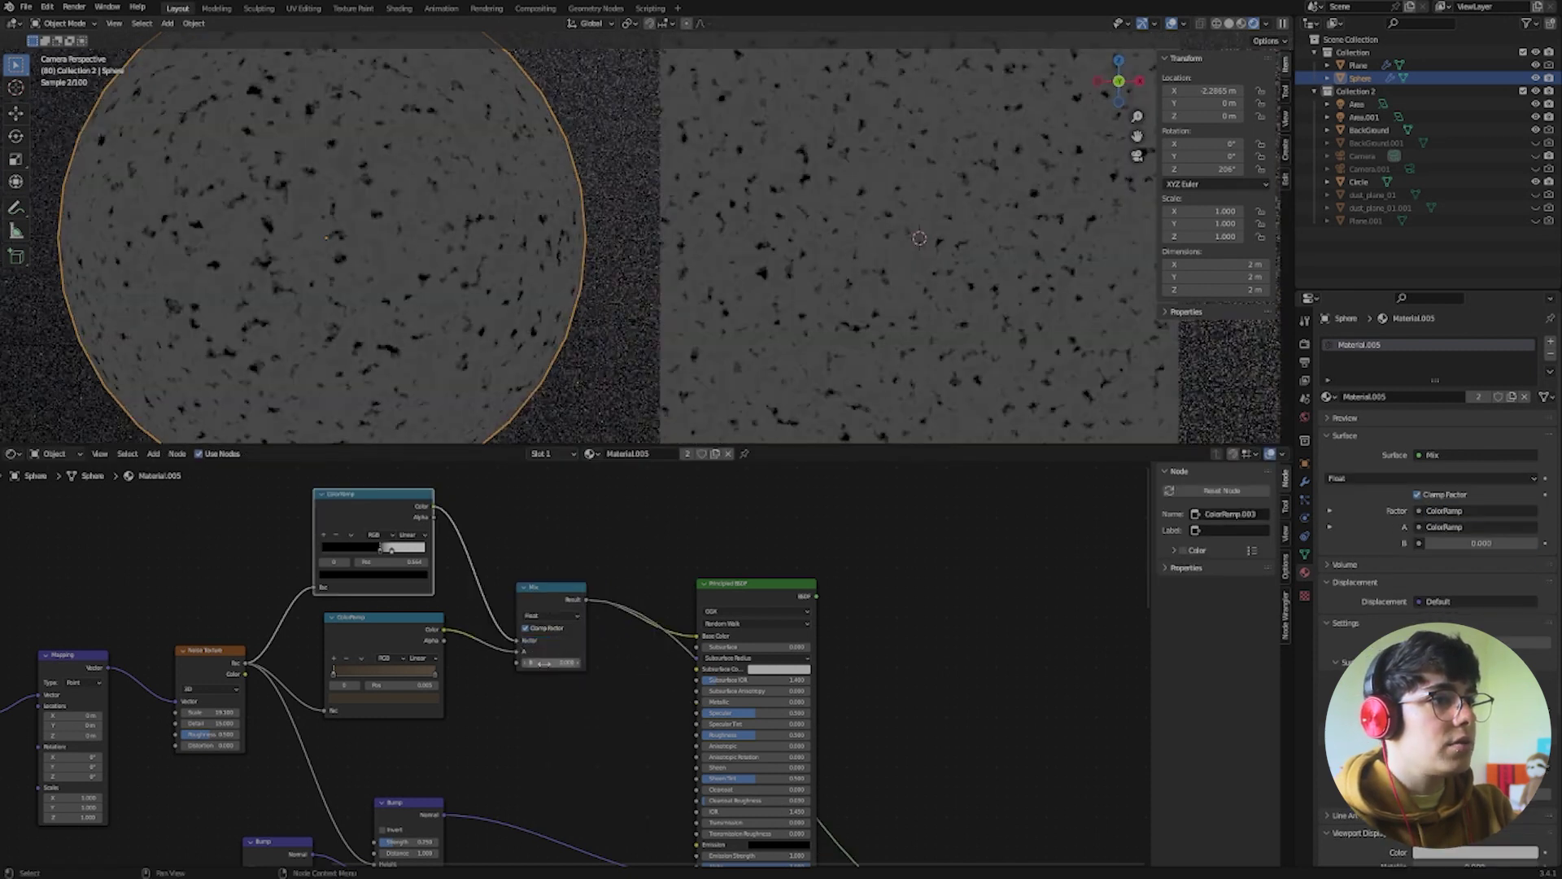
# Switch the Mix node's data type to Color, linking the brown ColorRamp's Color to A and the Result to Base Color
pyautogui.click(547, 616)
pyautogui.click(534, 649)
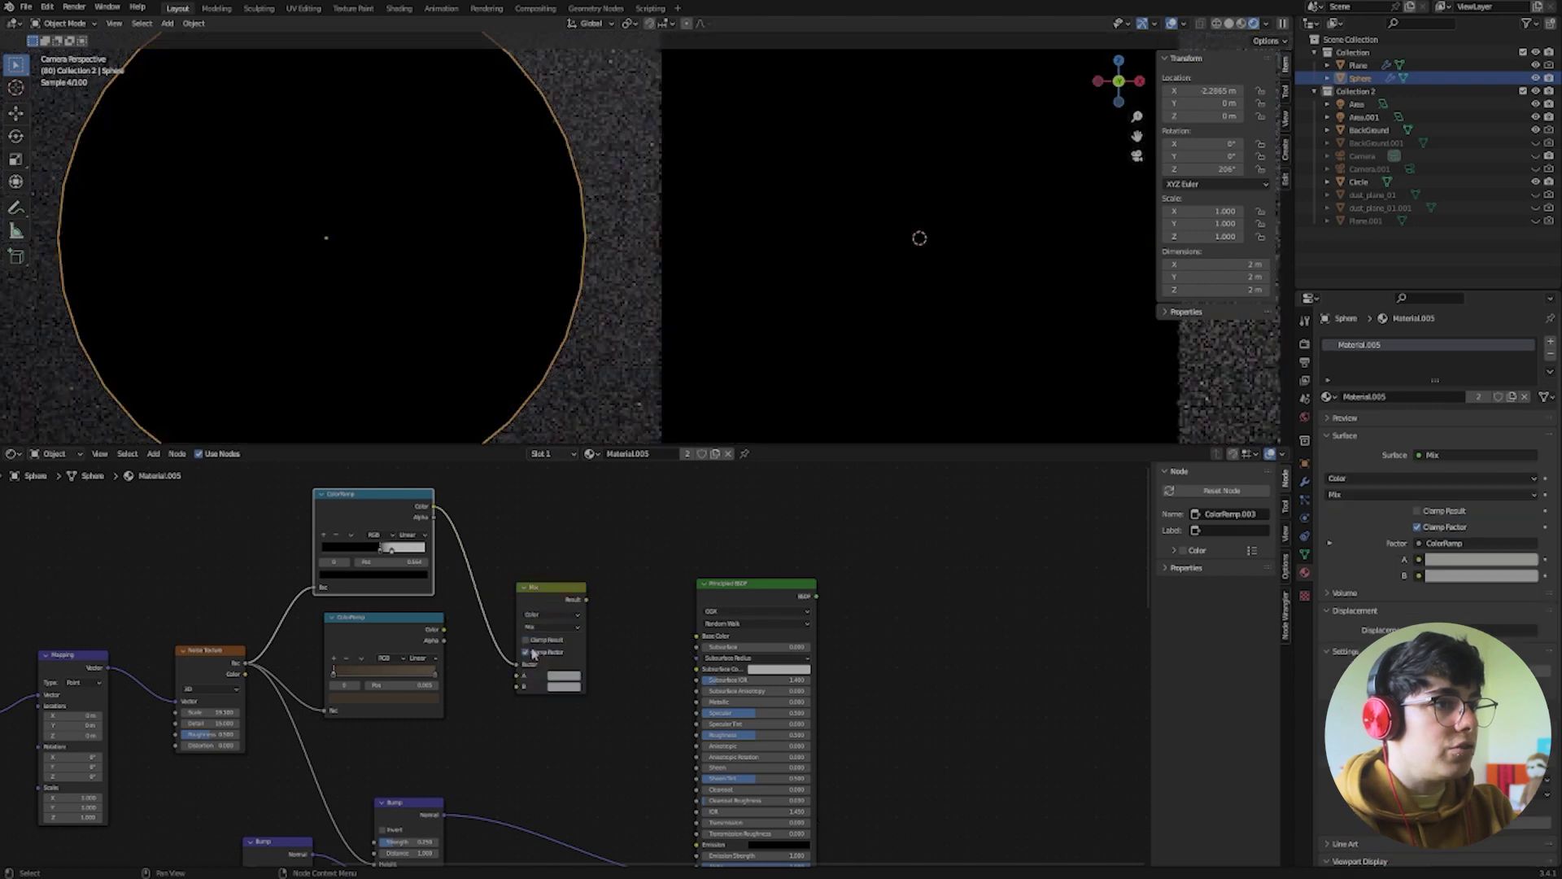
pyautogui.moveTo(444, 630); pyautogui.dragTo(518, 677)
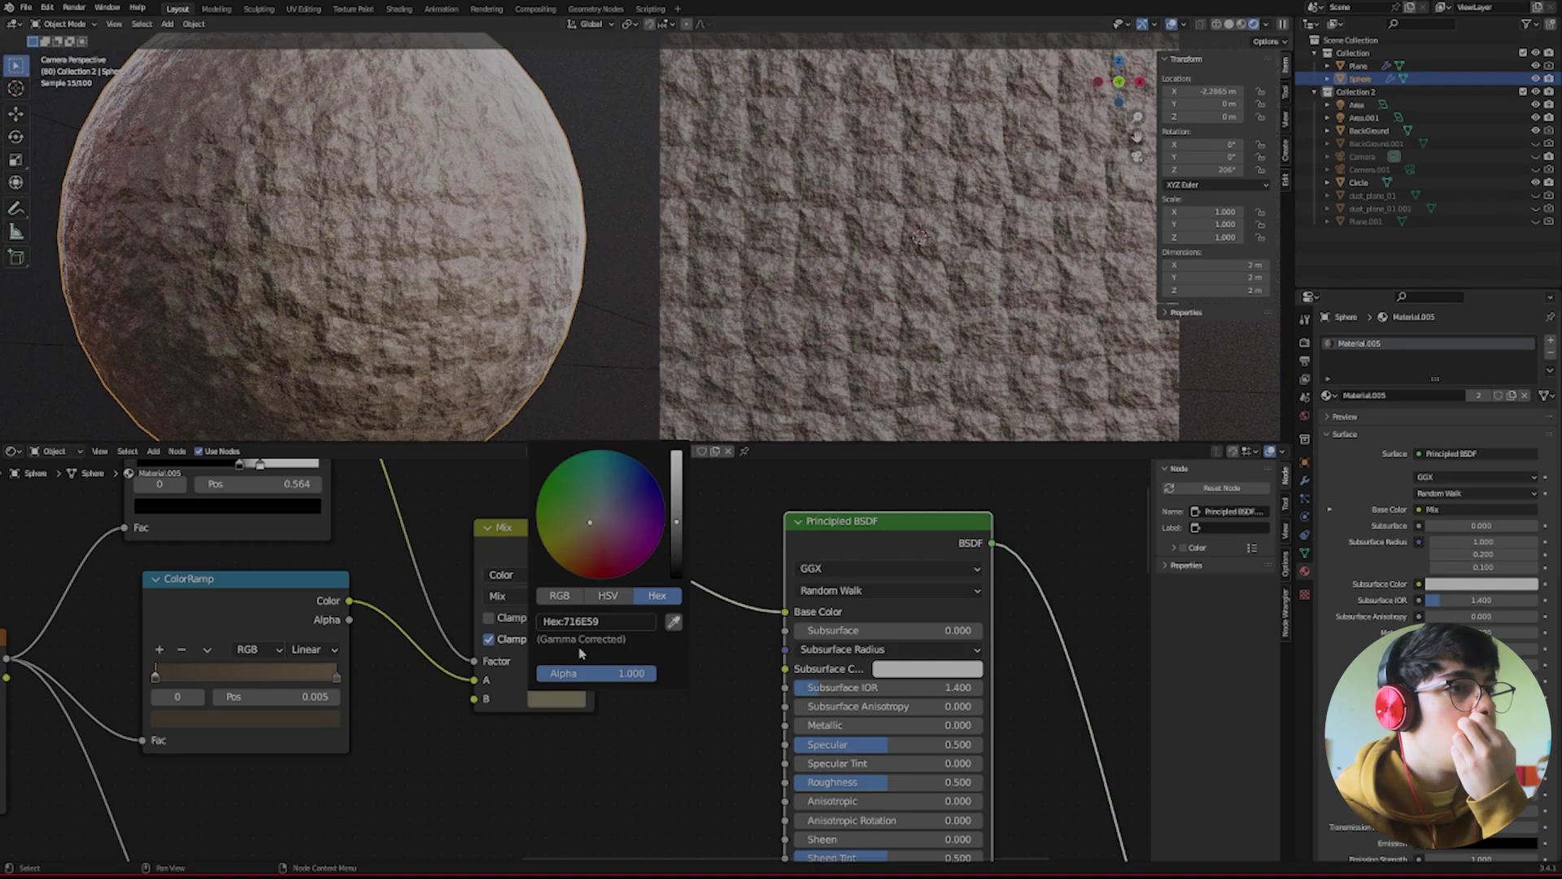
# Give the Mix node's B input a muted olive-grey and move the upper ColorRamp's white stop to position 0.627
pyautogui.click(590, 525)
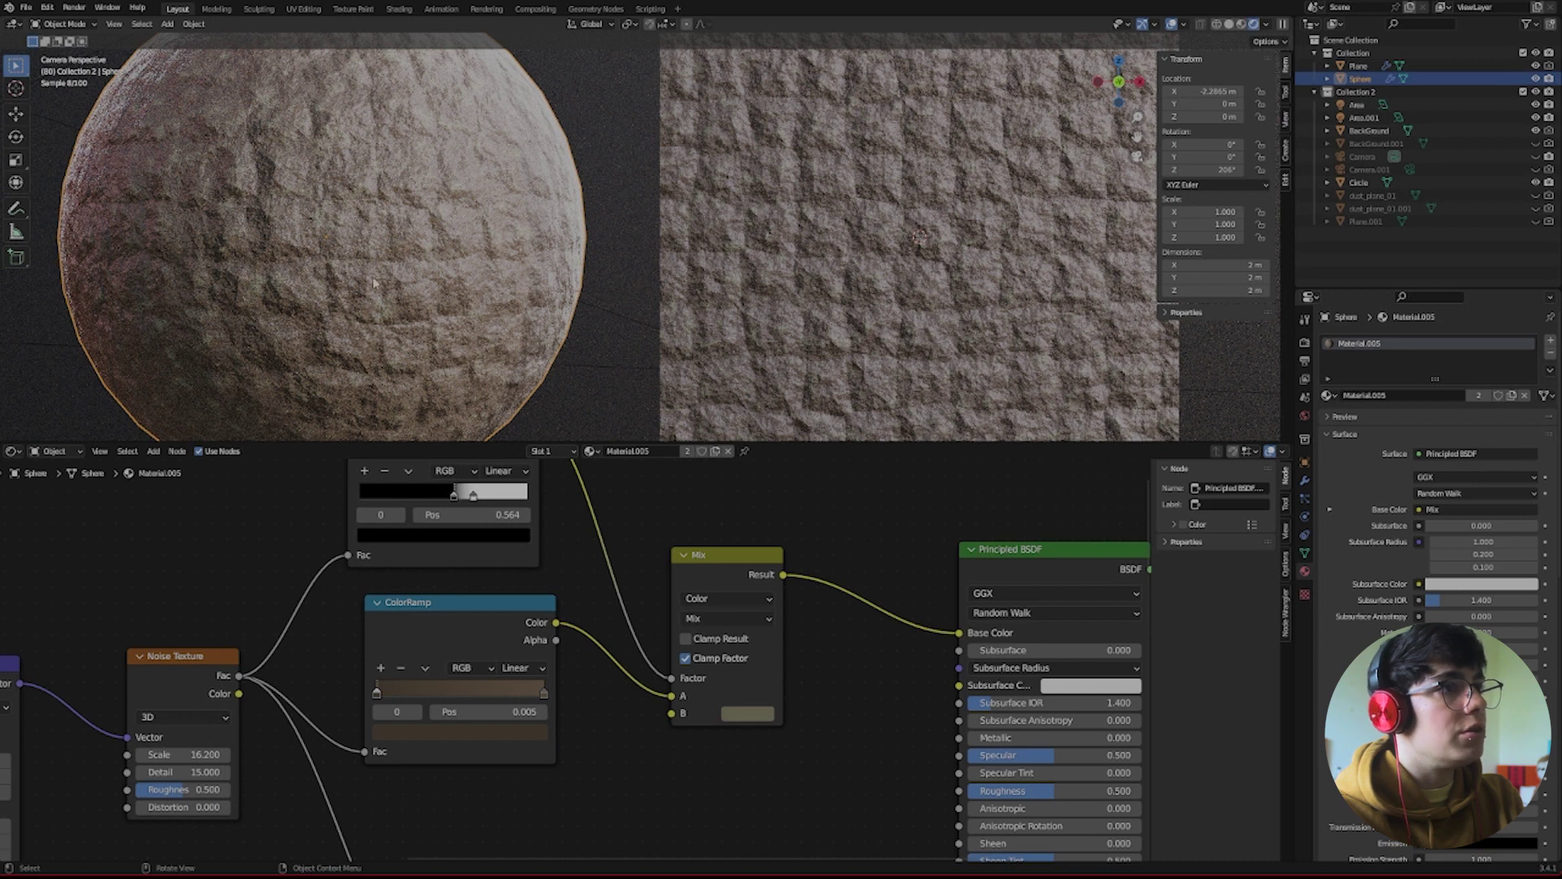
pyautogui.moveTo(474, 495); pyautogui.dragTo(468, 502)
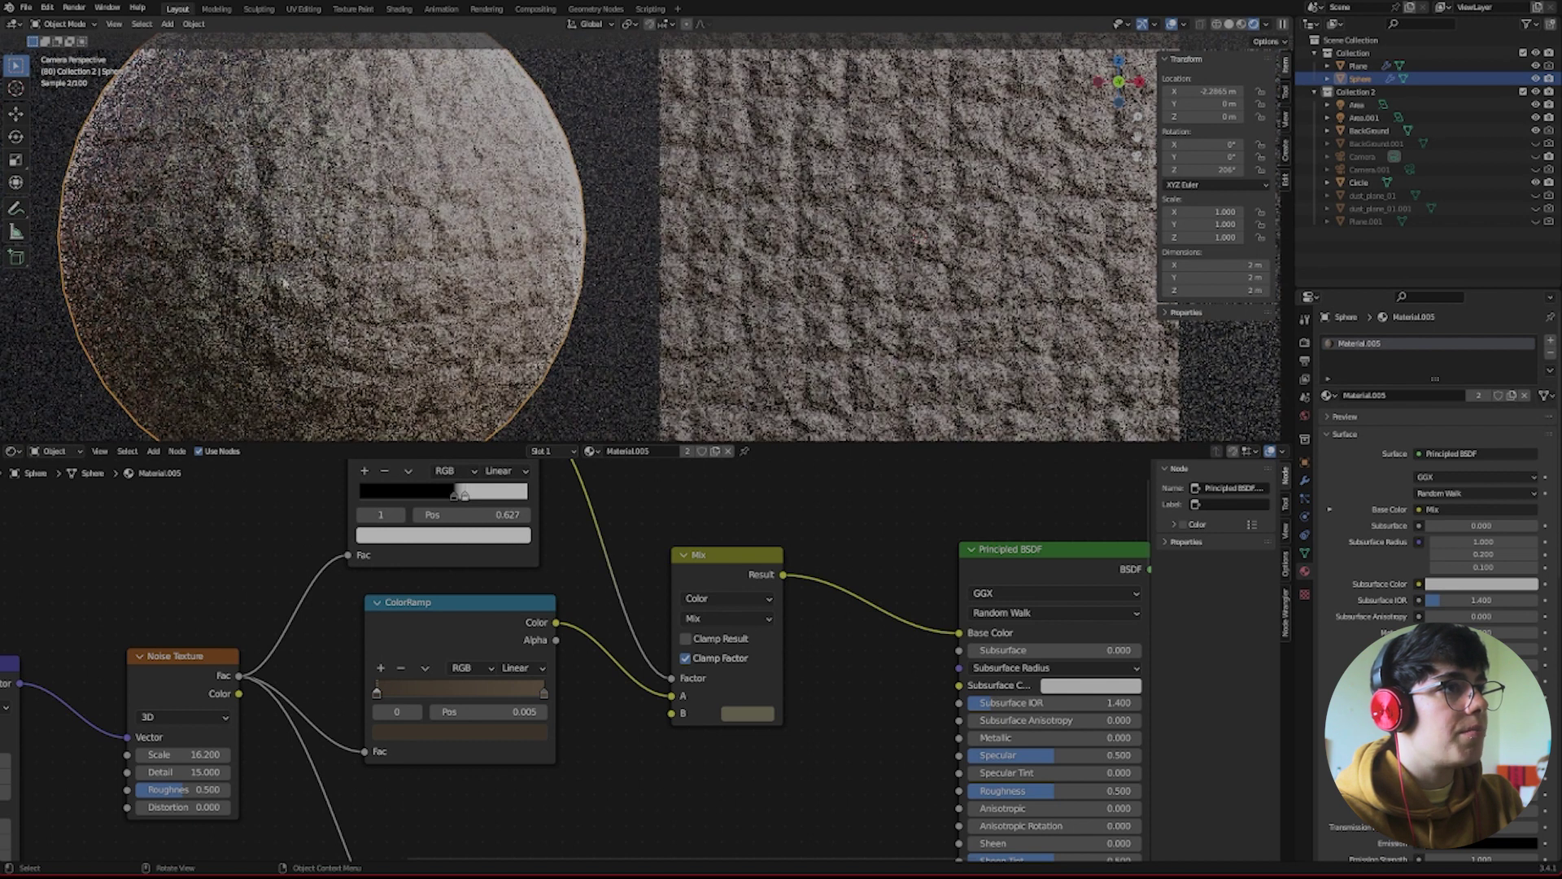
# Move the Material Output further away from the two Principled shaders to make room for another node
pyautogui.moveTo(500, 496); pyautogui.dragTo(505, 552, button='middle')
pyautogui.scroll(-7, 506, 552)
pyautogui.scroll(-3, 843, 226)
pyautogui.scroll(-6, 854, 652)
pyautogui.moveTo(1003, 825); pyautogui.dragTo(798, 746, button='middle')
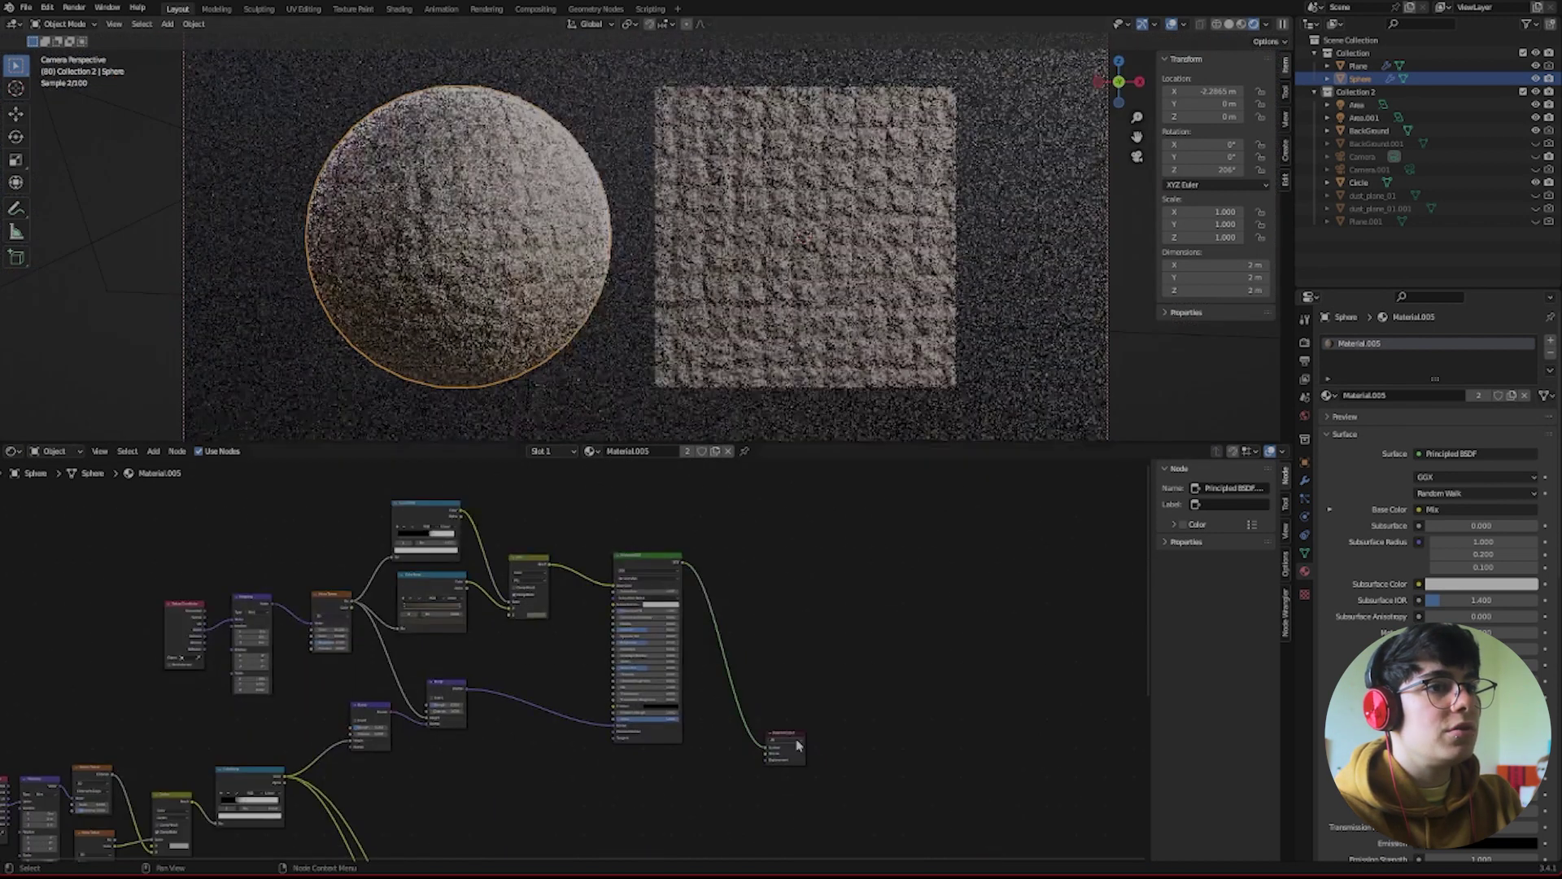
pyautogui.moveTo(713, 826); pyautogui.dragTo(778, 659, button='middle')
pyautogui.click(795, 735)
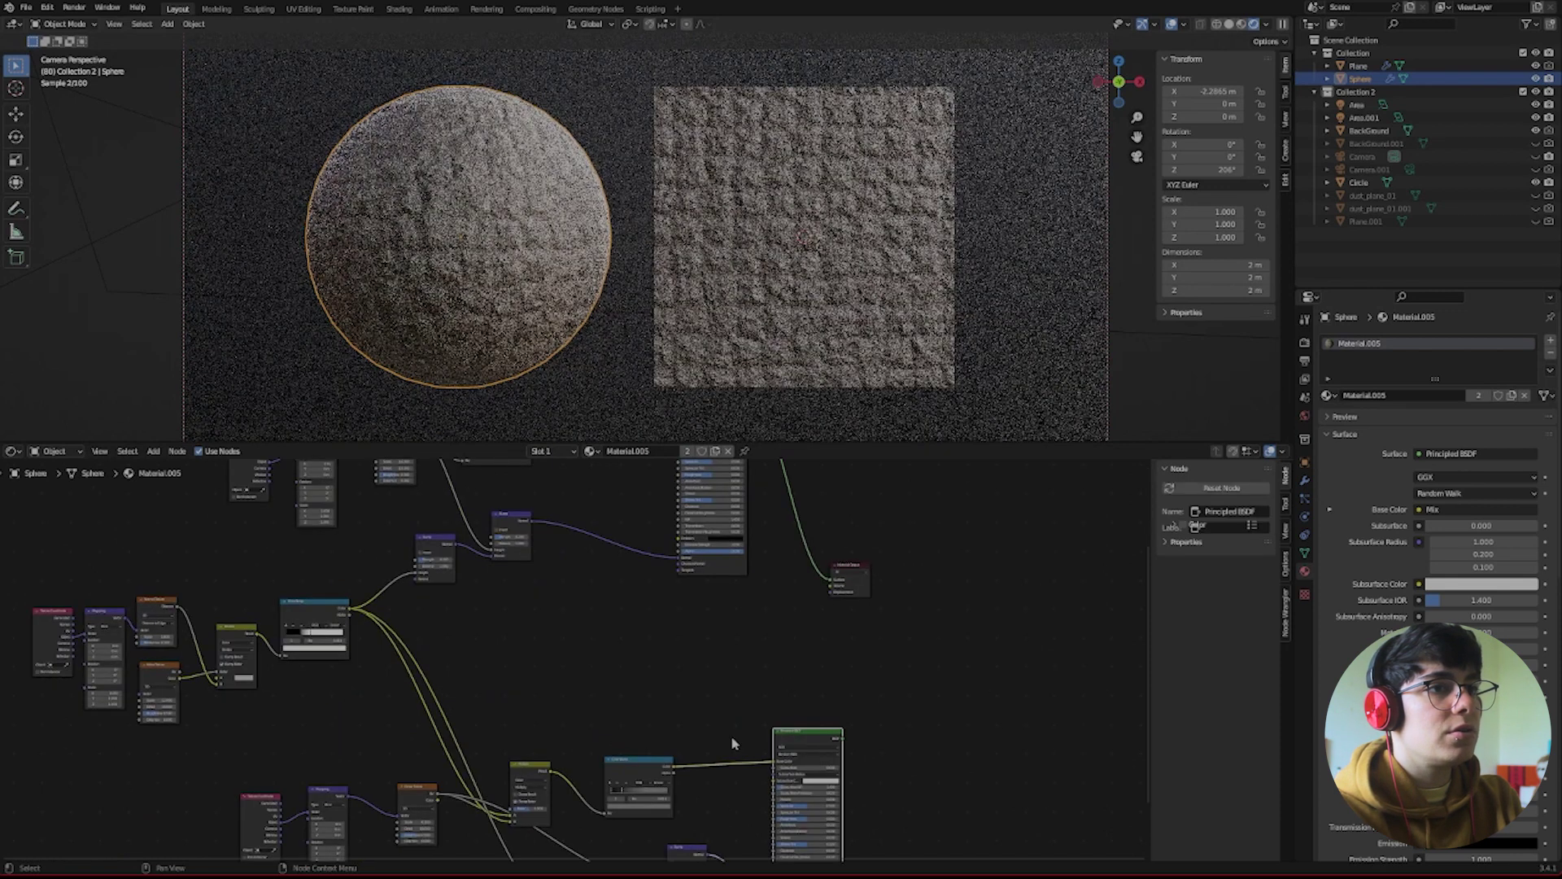
pyautogui.moveTo(857, 576); pyautogui.dragTo(943, 583)
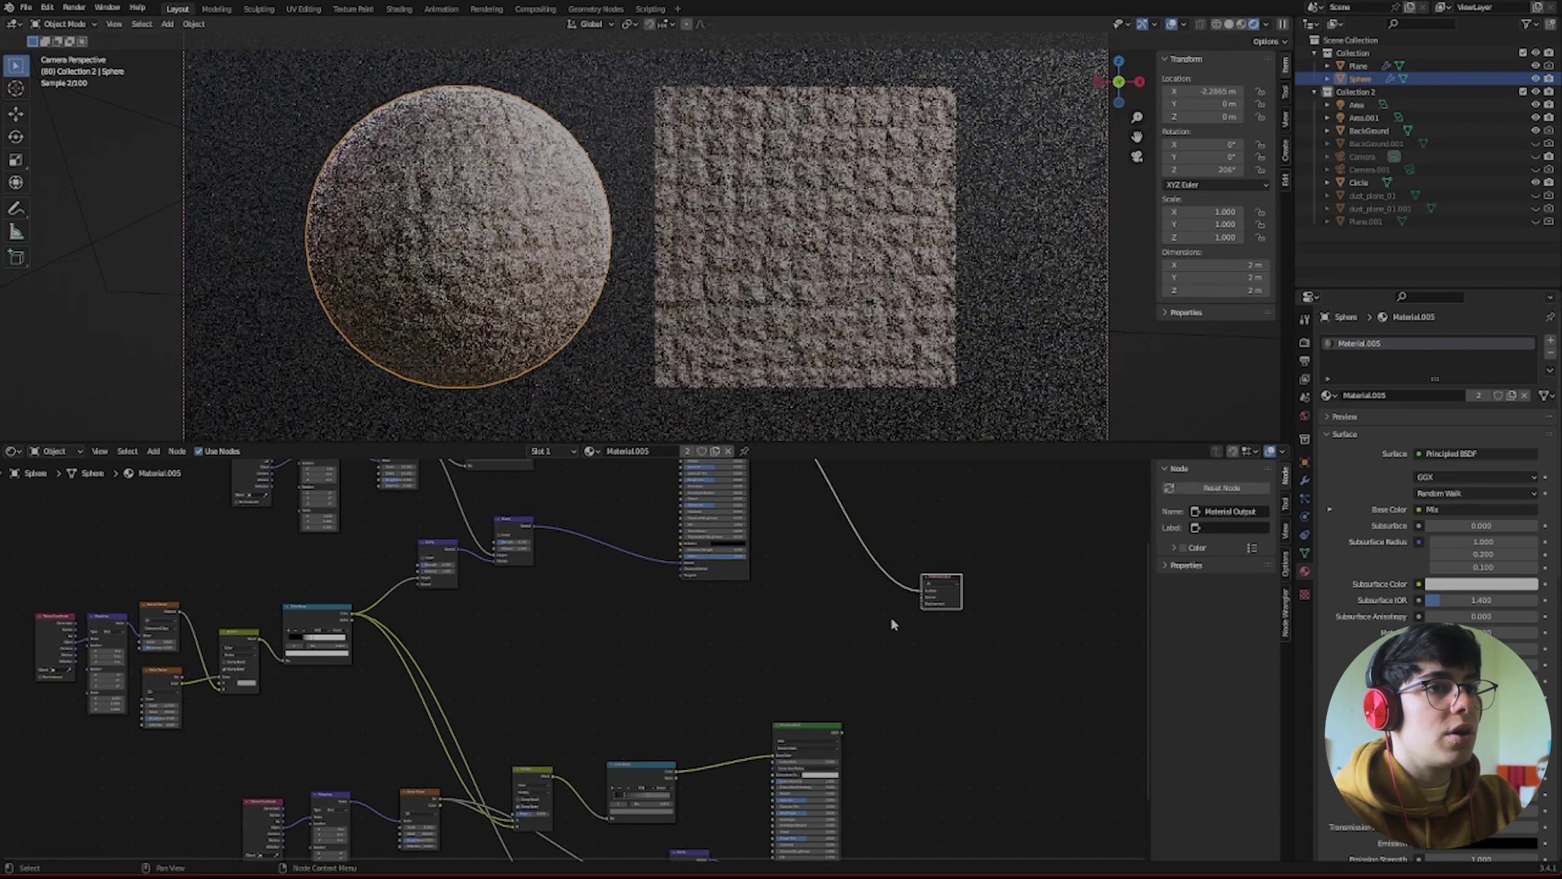
# Add a Mix Shader between the two Principled shaders and the Material Output, and connect it to the Surface input
pyautogui.click(893, 624)
pyautogui.hotkey('shift', 'a')
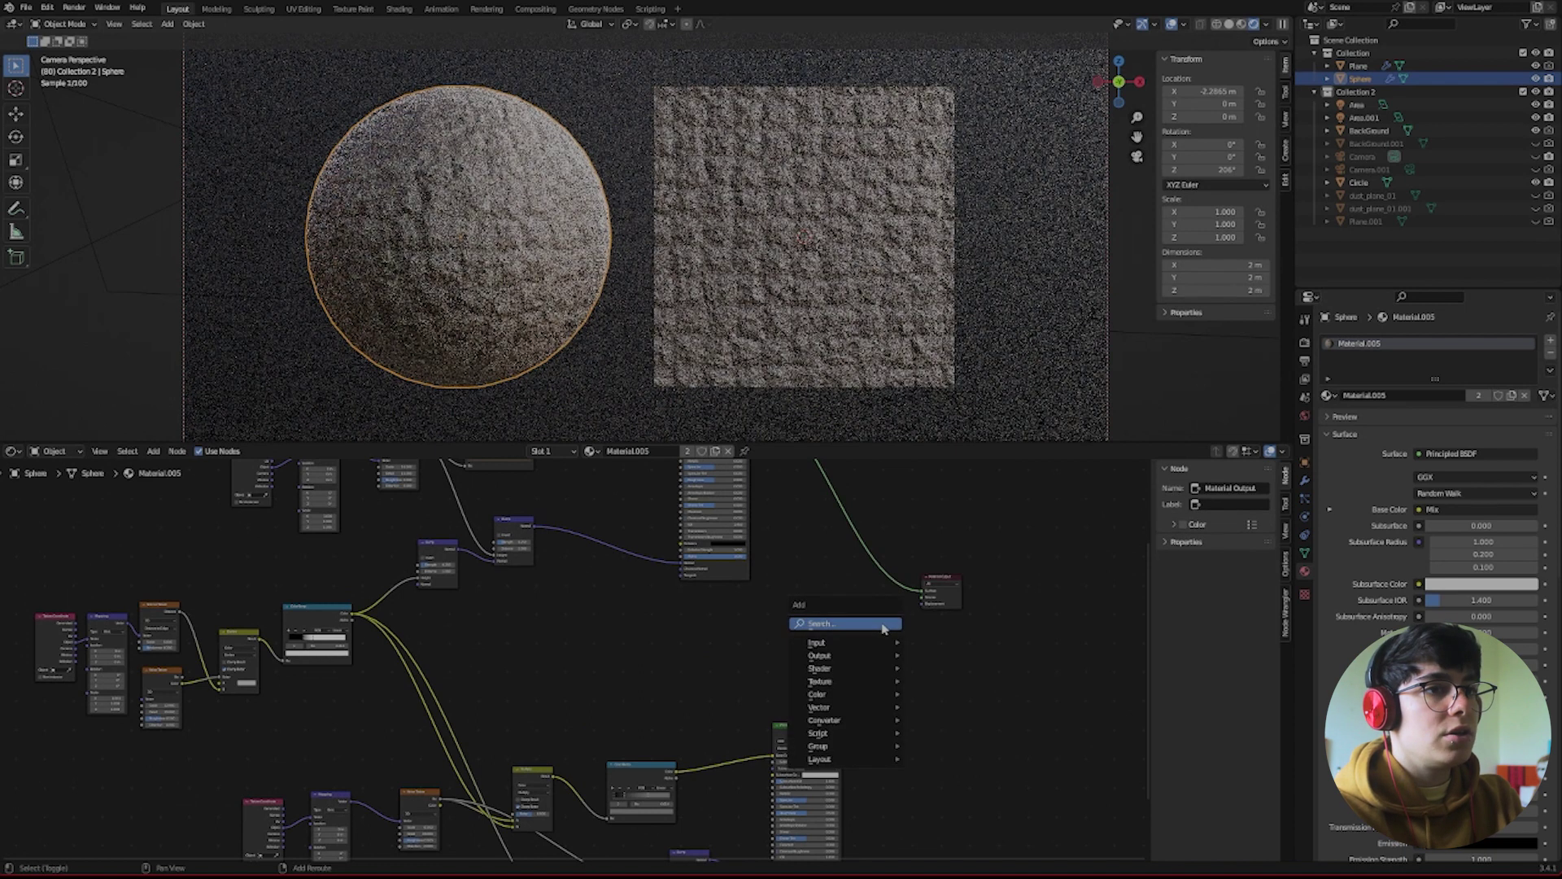
pyautogui.click(883, 625)
pyautogui.write('mix')
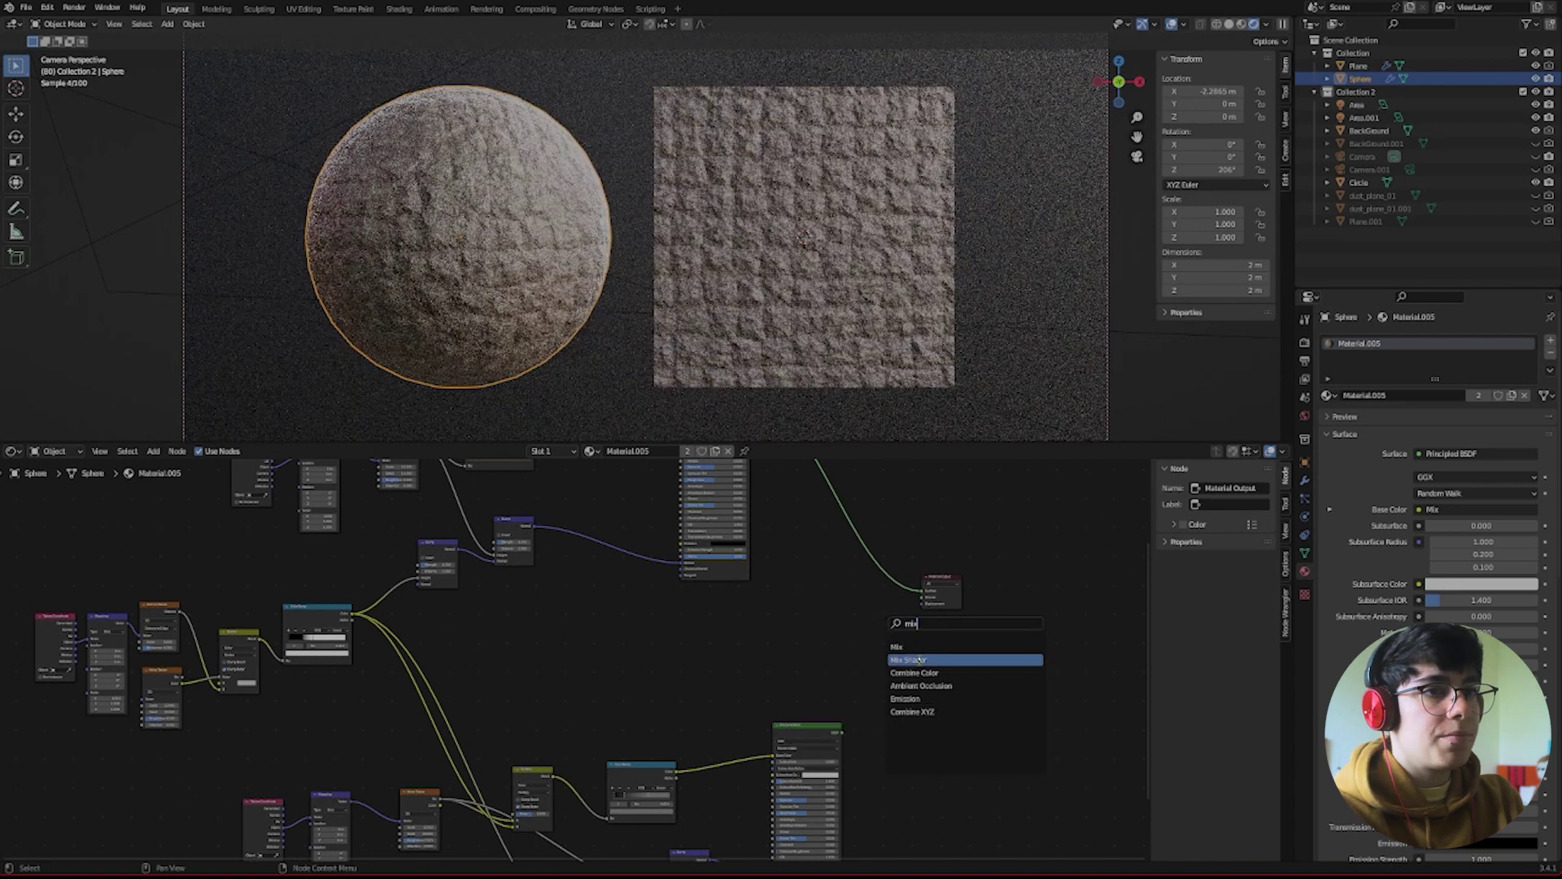
pyautogui.click(919, 660)
pyautogui.moveTo(874, 616); pyautogui.dragTo(924, 597)
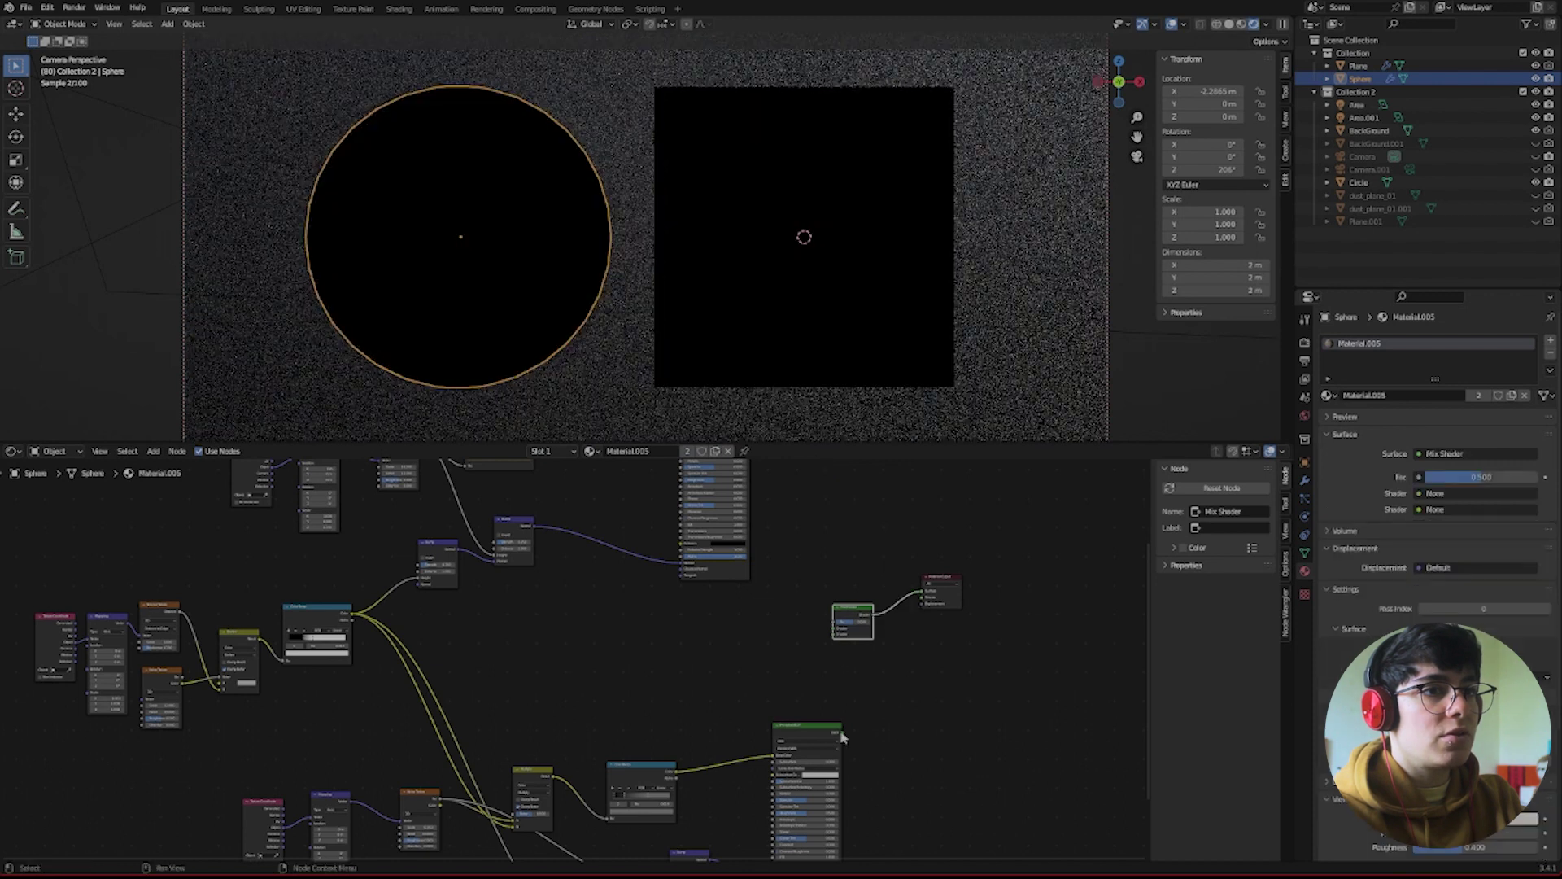
# Connect the brown Principled BSDF to the Mix Shader's first Shader input and the original Principled BSDF to the second
pyautogui.moveTo(842, 733); pyautogui.dragTo(833, 634)
pyautogui.moveTo(769, 582); pyautogui.dragTo(731, 695, button='middle')
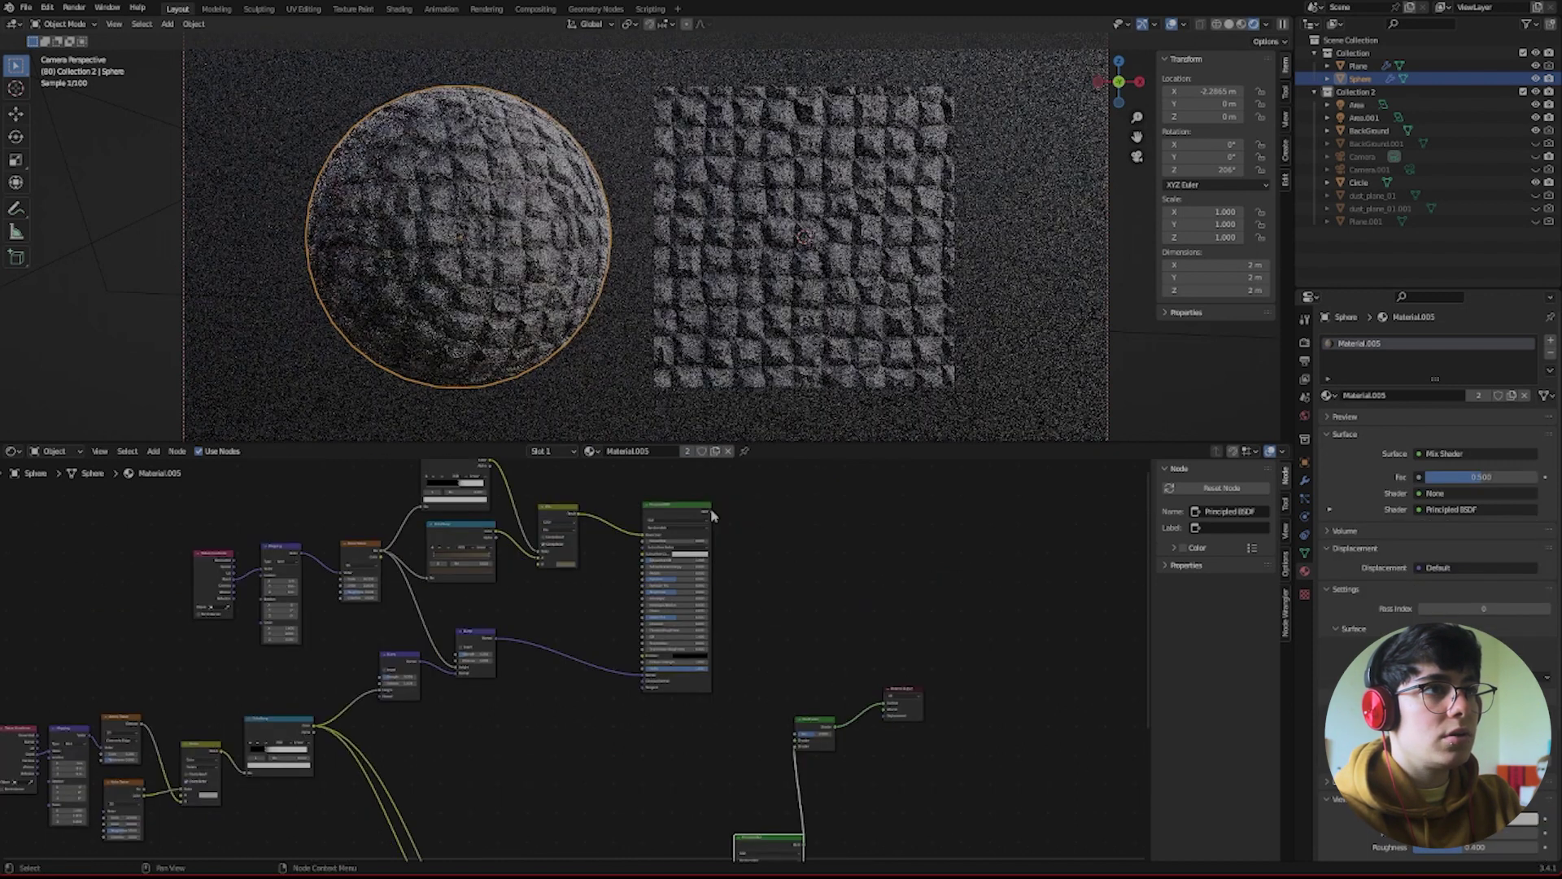
pyautogui.moveTo(710, 510); pyautogui.dragTo(798, 737)
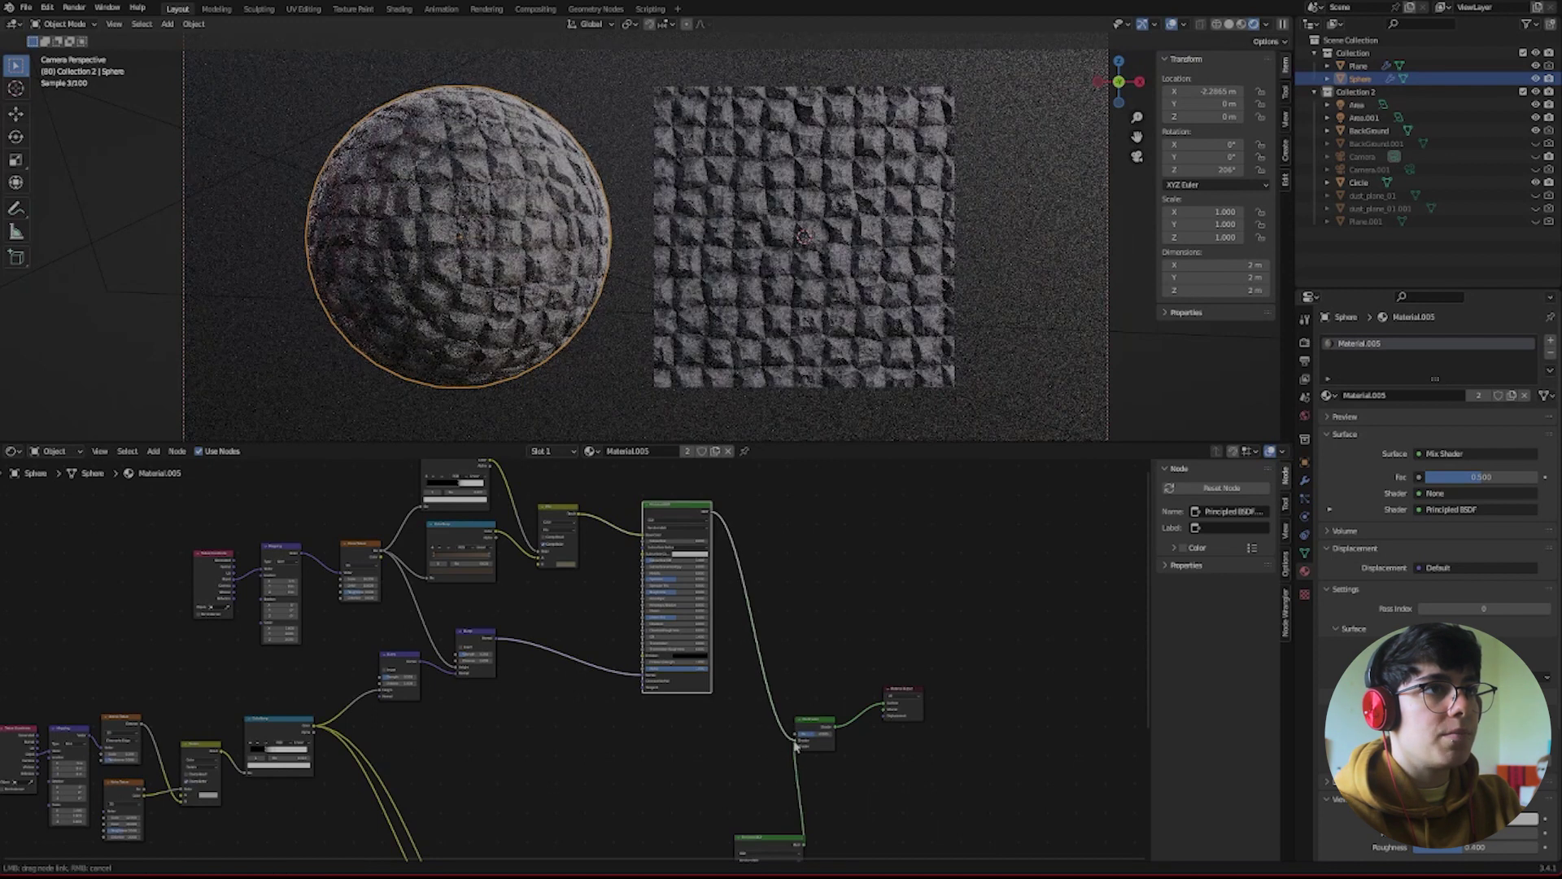
# Try different Fac values on the Mix Shader, going up to 1.000 and back down, to compare the two shaders
pyautogui.scroll(2, 837, 279)
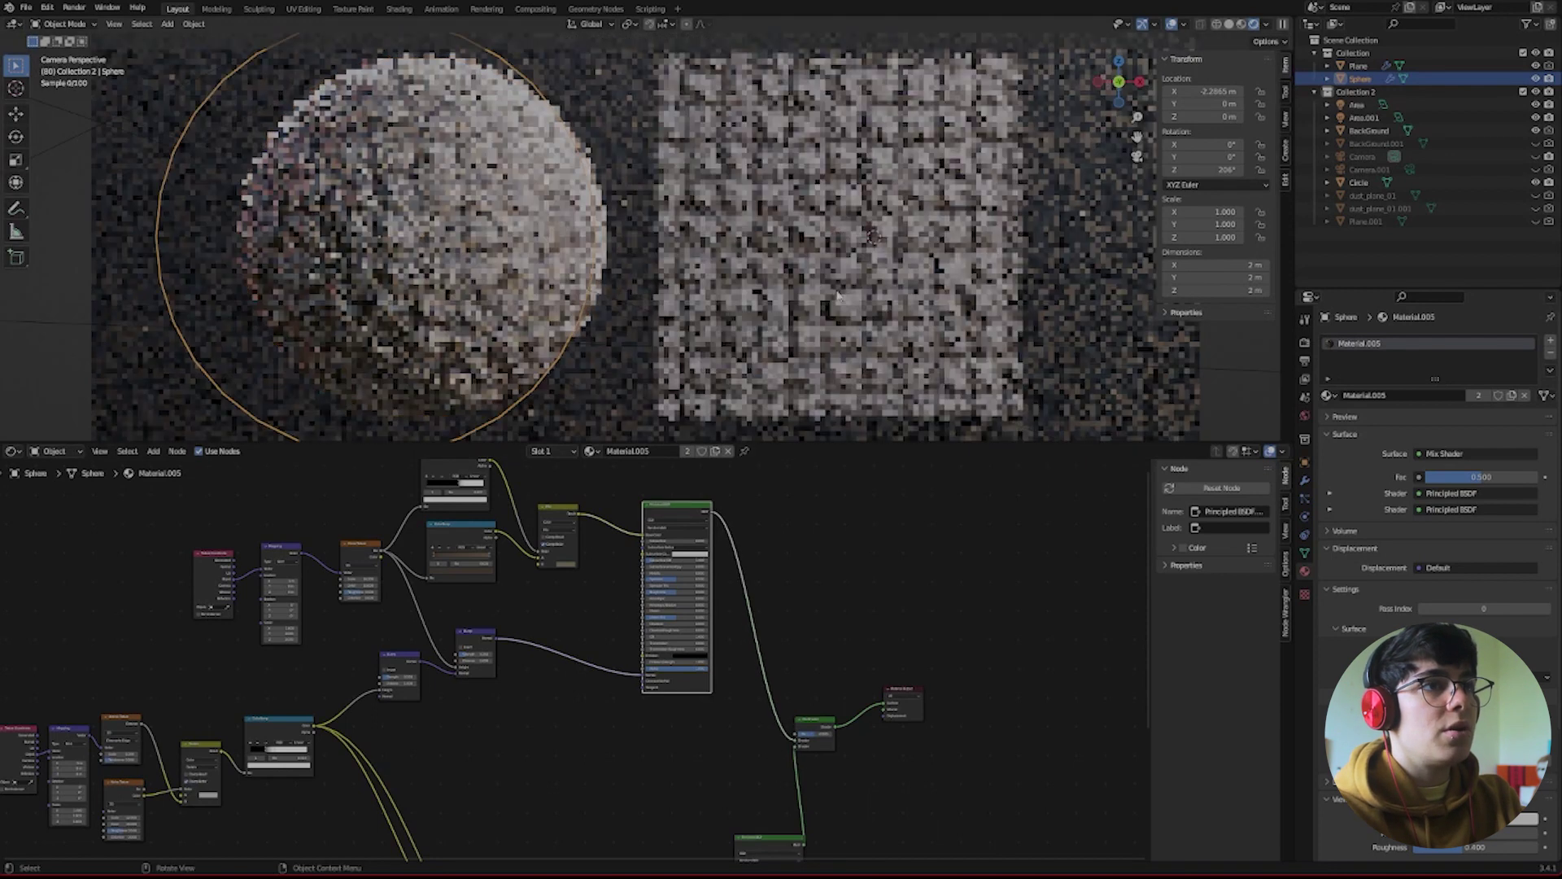
pyautogui.scroll(1, 837, 279)
pyautogui.scroll(2, 936, 810)
pyautogui.scroll(2, 607, 647)
pyautogui.moveTo(936, 810); pyautogui.dragTo(697, 715, button='middle')
pyautogui.moveTo(677, 634); pyautogui.dragTo(716, 634)
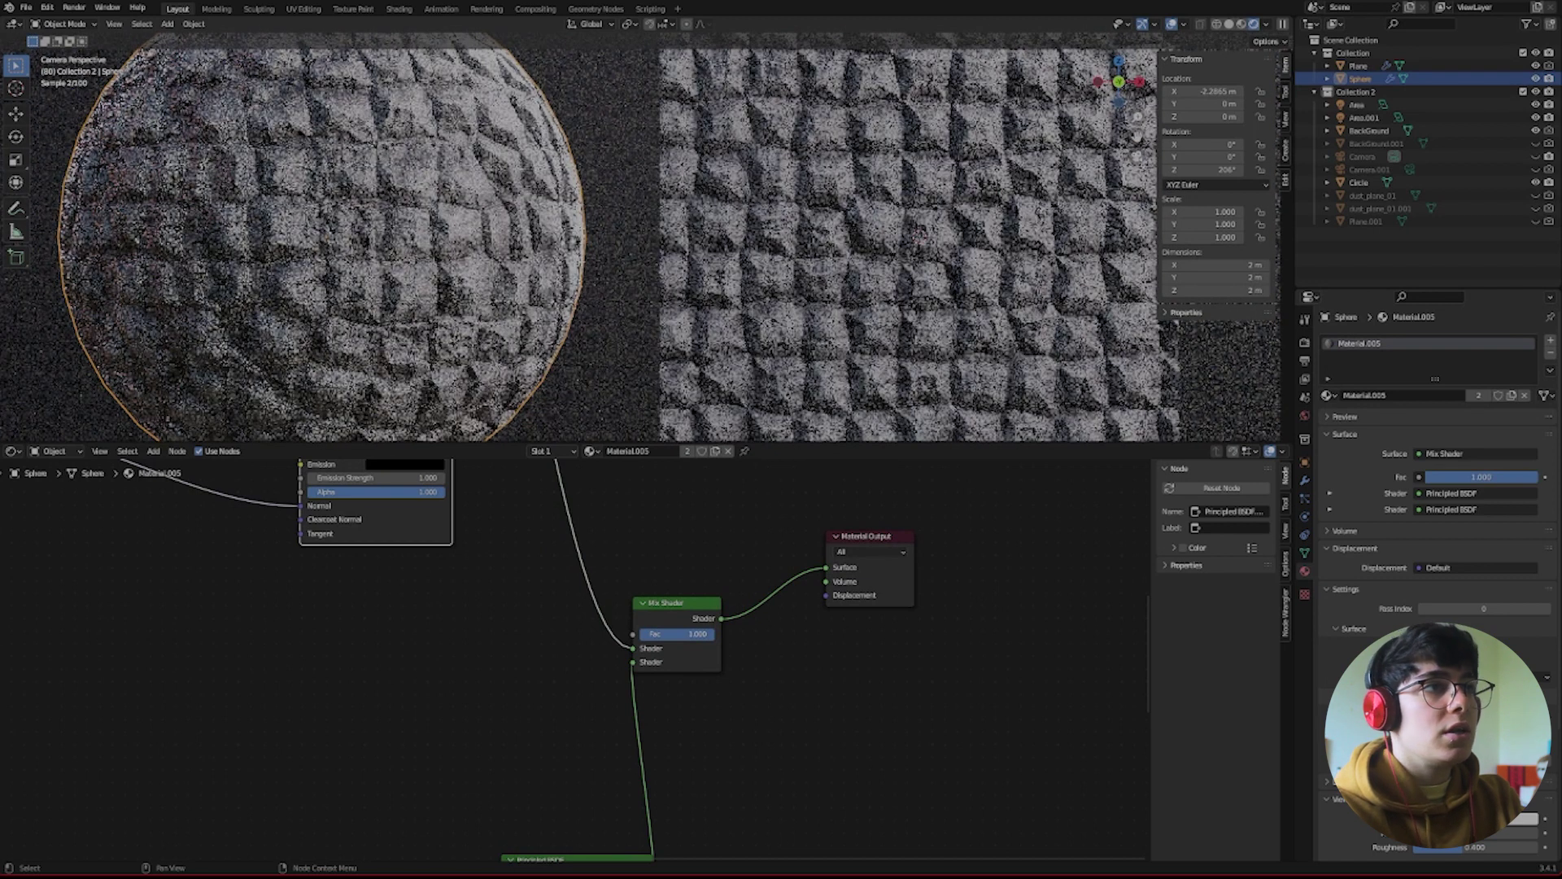
pyautogui.moveTo(708, 634)
pyautogui.mouseDown()
pyautogui.moveTo(641, 634)
pyautogui.moveTo(694, 634)
pyautogui.mouseUp()
# Feed the Voronoi group's ColorRamp Color into the Mix Shader's Fac
pyautogui.scroll(-3, 422, 660)
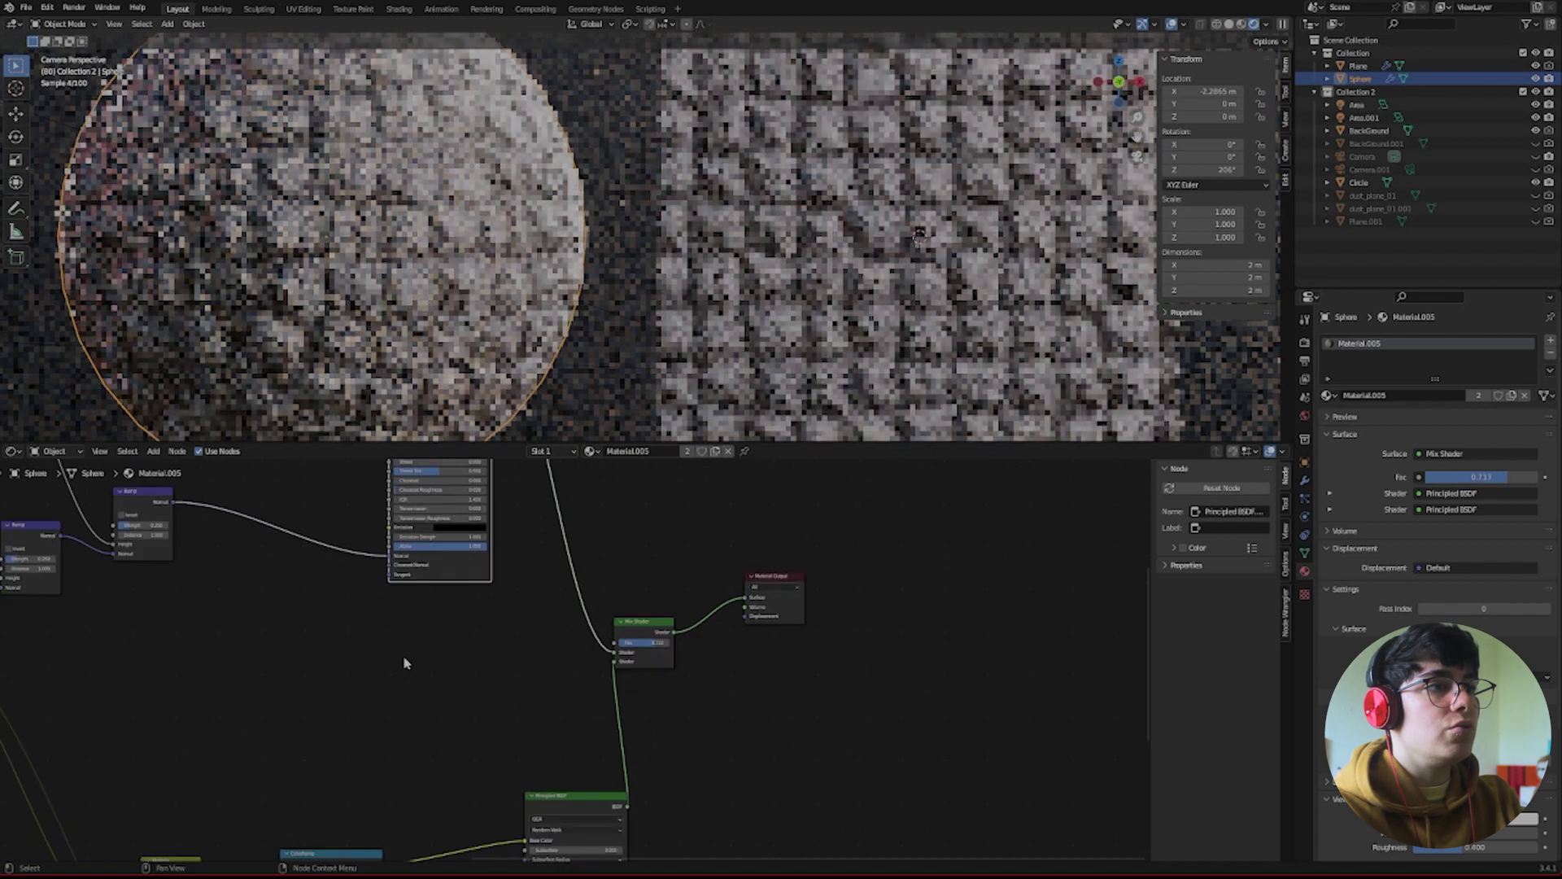
pyautogui.moveTo(269, 676); pyautogui.dragTo(520, 563, button='middle')
pyautogui.moveTo(136, 649); pyautogui.dragTo(366, 717, button='middle')
pyautogui.moveTo(555, 653); pyautogui.dragTo(318, 654, button='middle')
pyautogui.moveTo(145, 631); pyautogui.dragTo(851, 646)
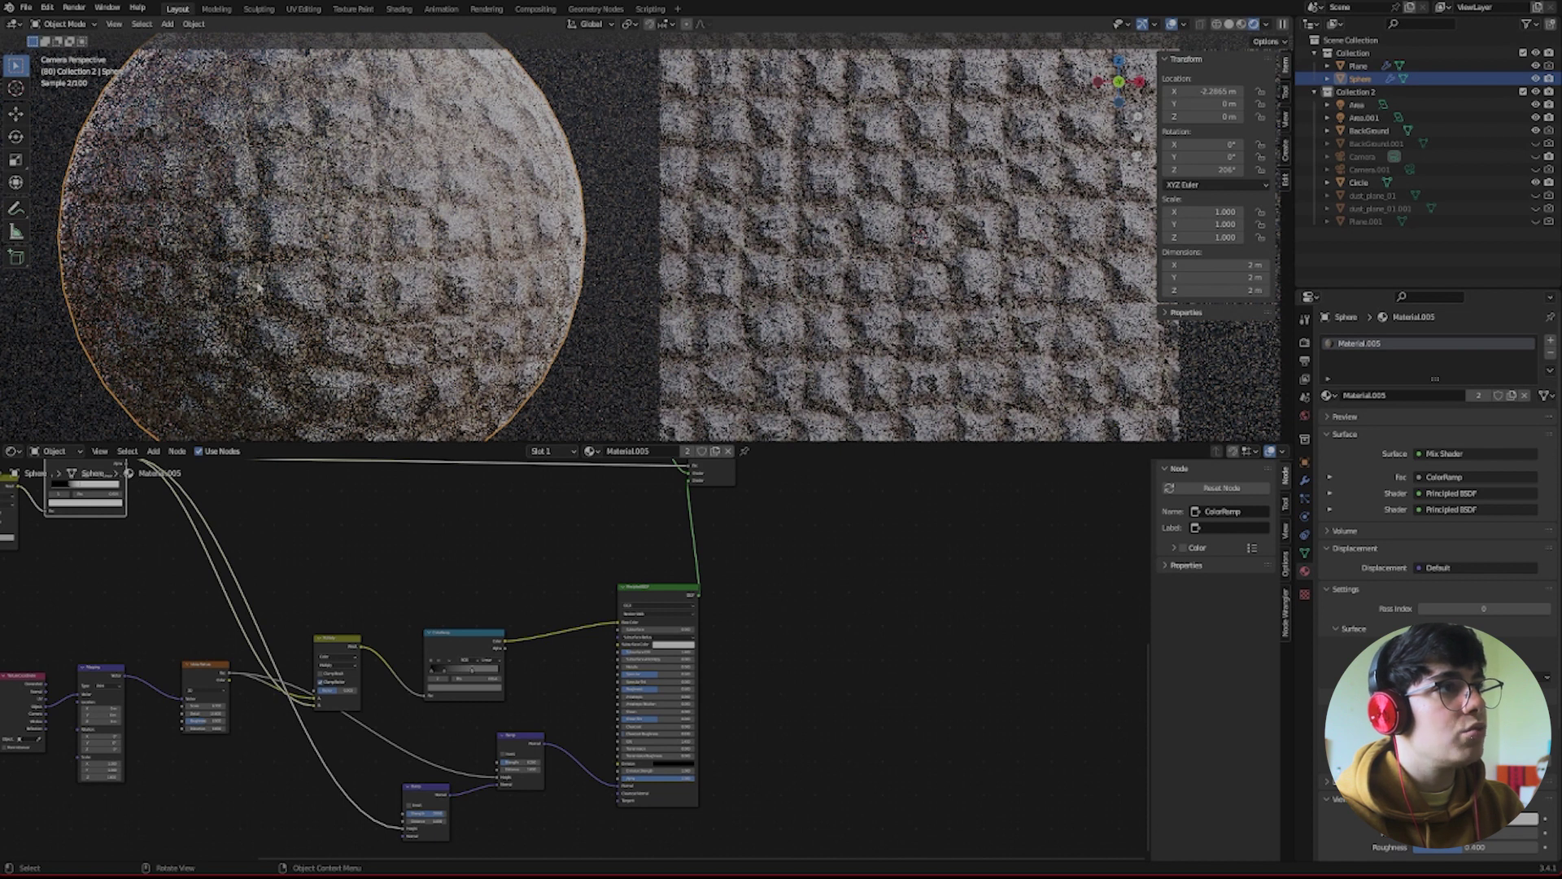
# Chain a third Bump before the brown Principled BSDF's Normal and feed the upper ColorRamp's Color into its Height
pyautogui.moveTo(569, 582); pyautogui.dragTo(529, 718, button='middle')
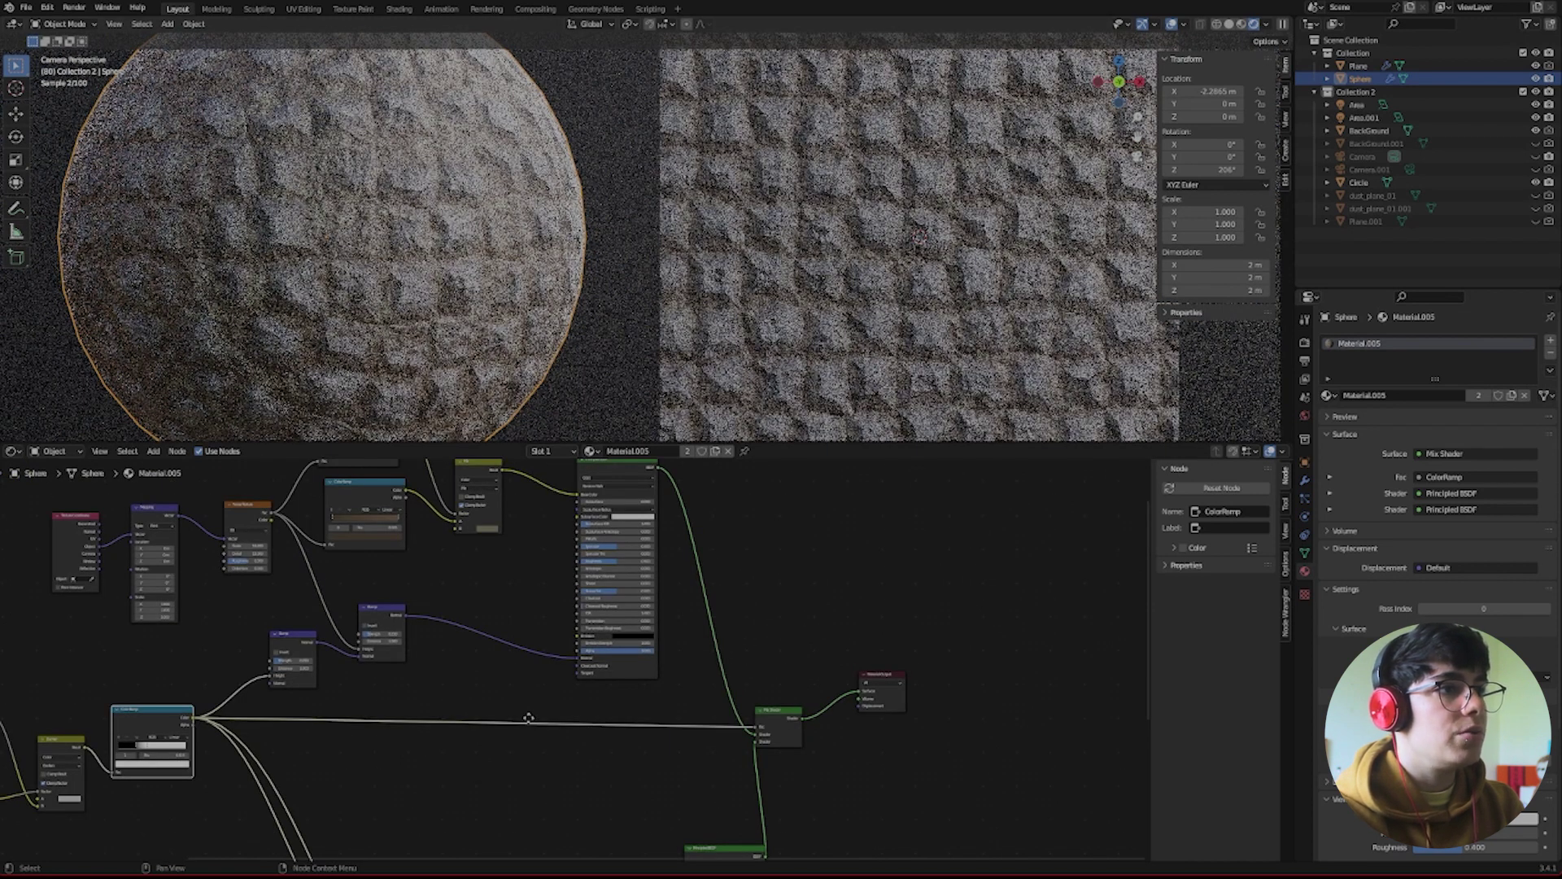
pyautogui.moveTo(529, 717); pyautogui.dragTo(567, 795, button='middle')
pyautogui.click(655, 541)
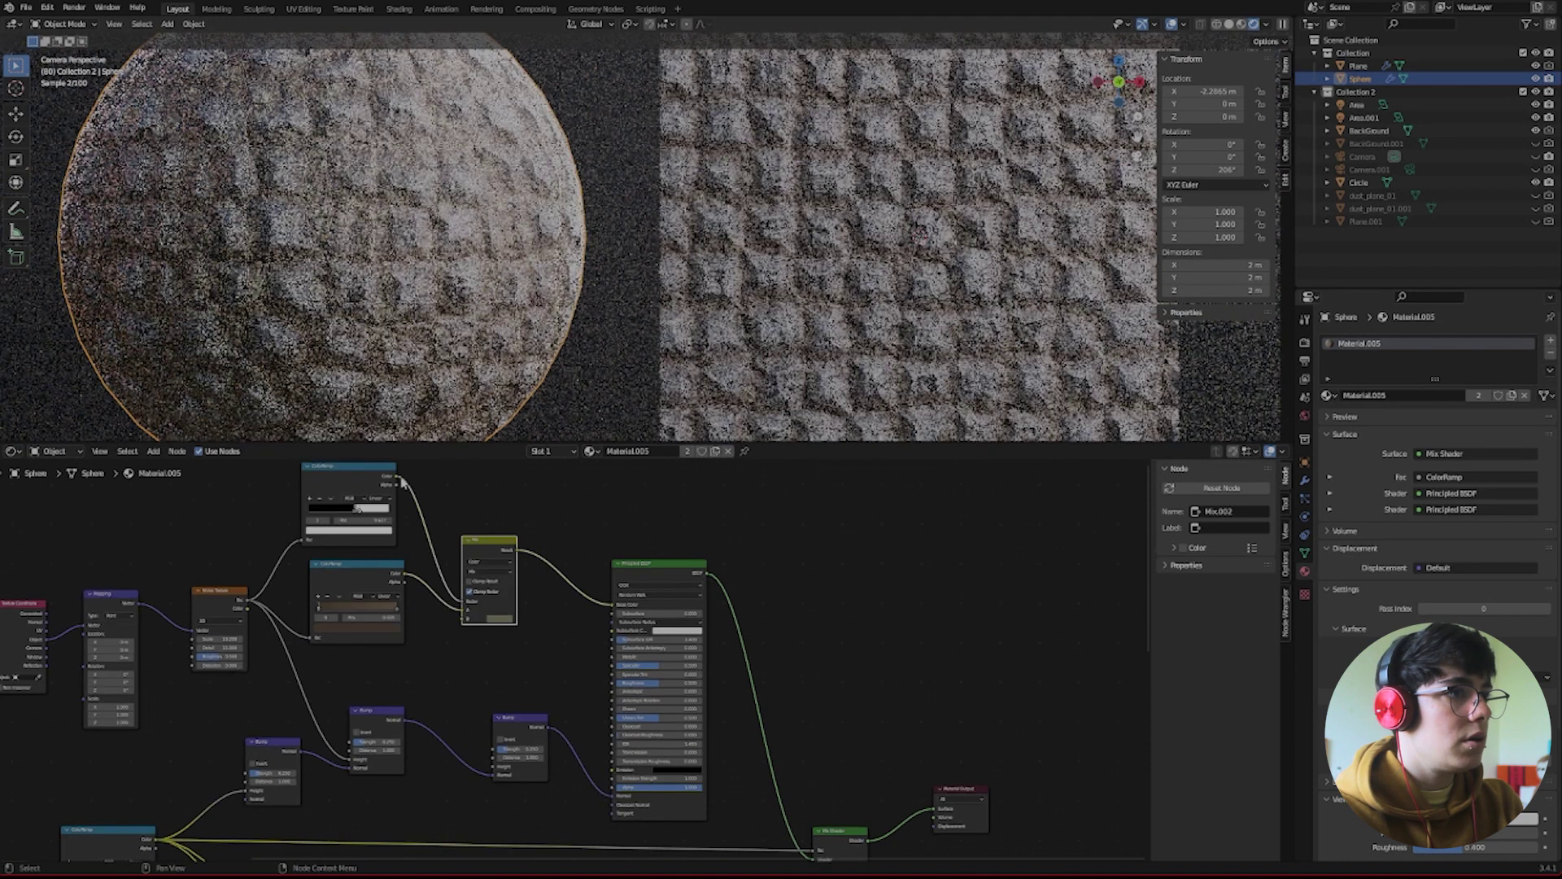
pyautogui.moveTo(396, 477); pyautogui.dragTo(532, 749)
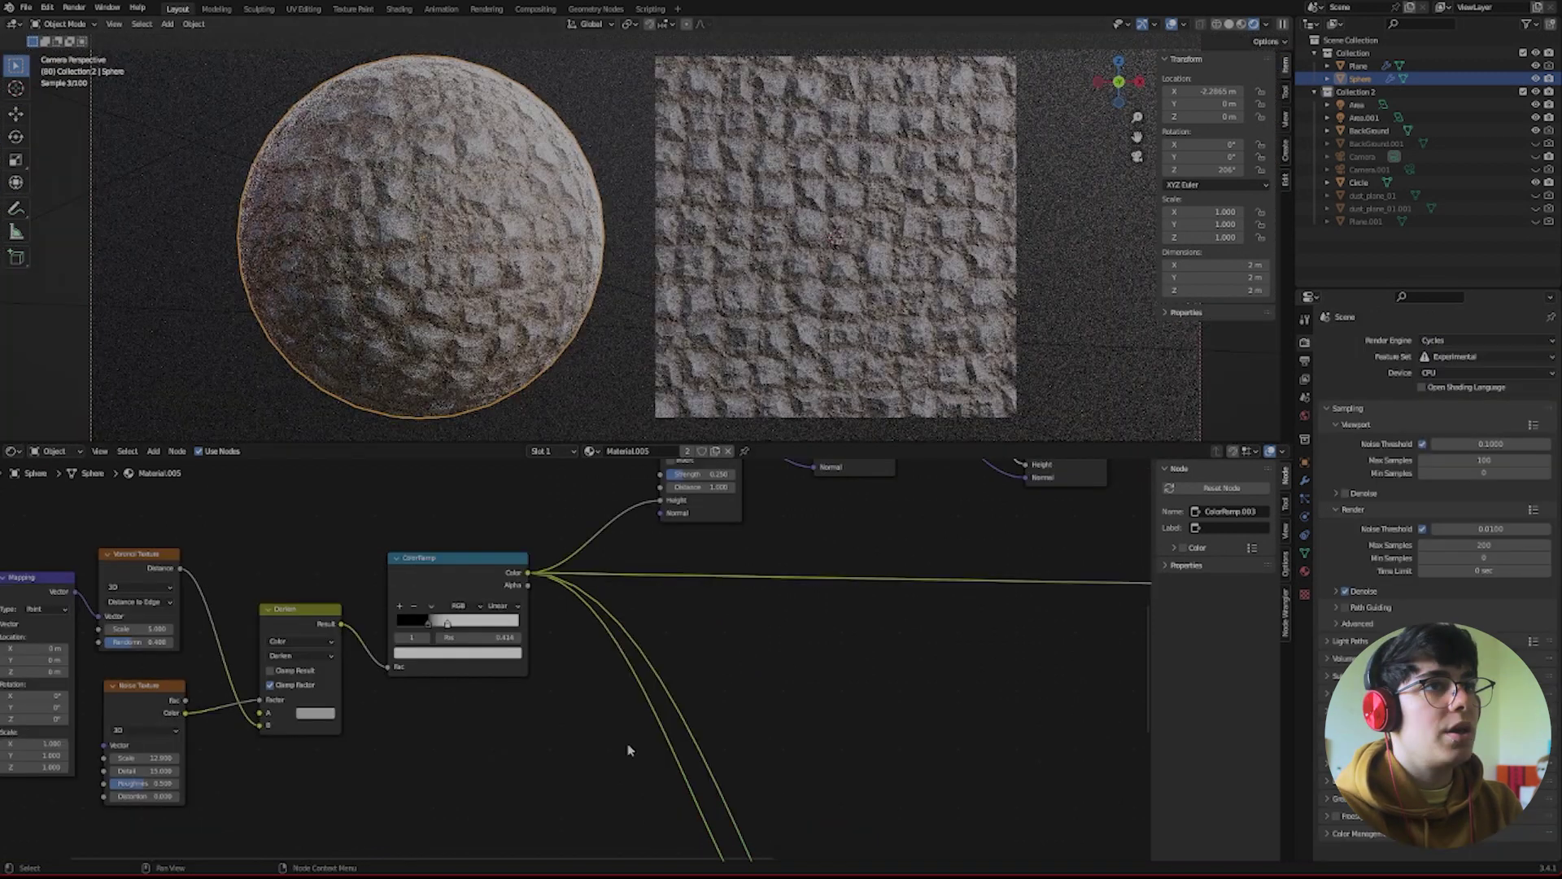
# Shift the Material Output away from the Mix Shader and add a Displacement node connected to its Displacement input
pyautogui.moveTo(628, 743); pyautogui.dragTo(586, 761, button='middle')
pyautogui.scroll(-2, 586, 761)
pyautogui.moveTo(890, 724); pyautogui.dragTo(544, 687, button='middle')
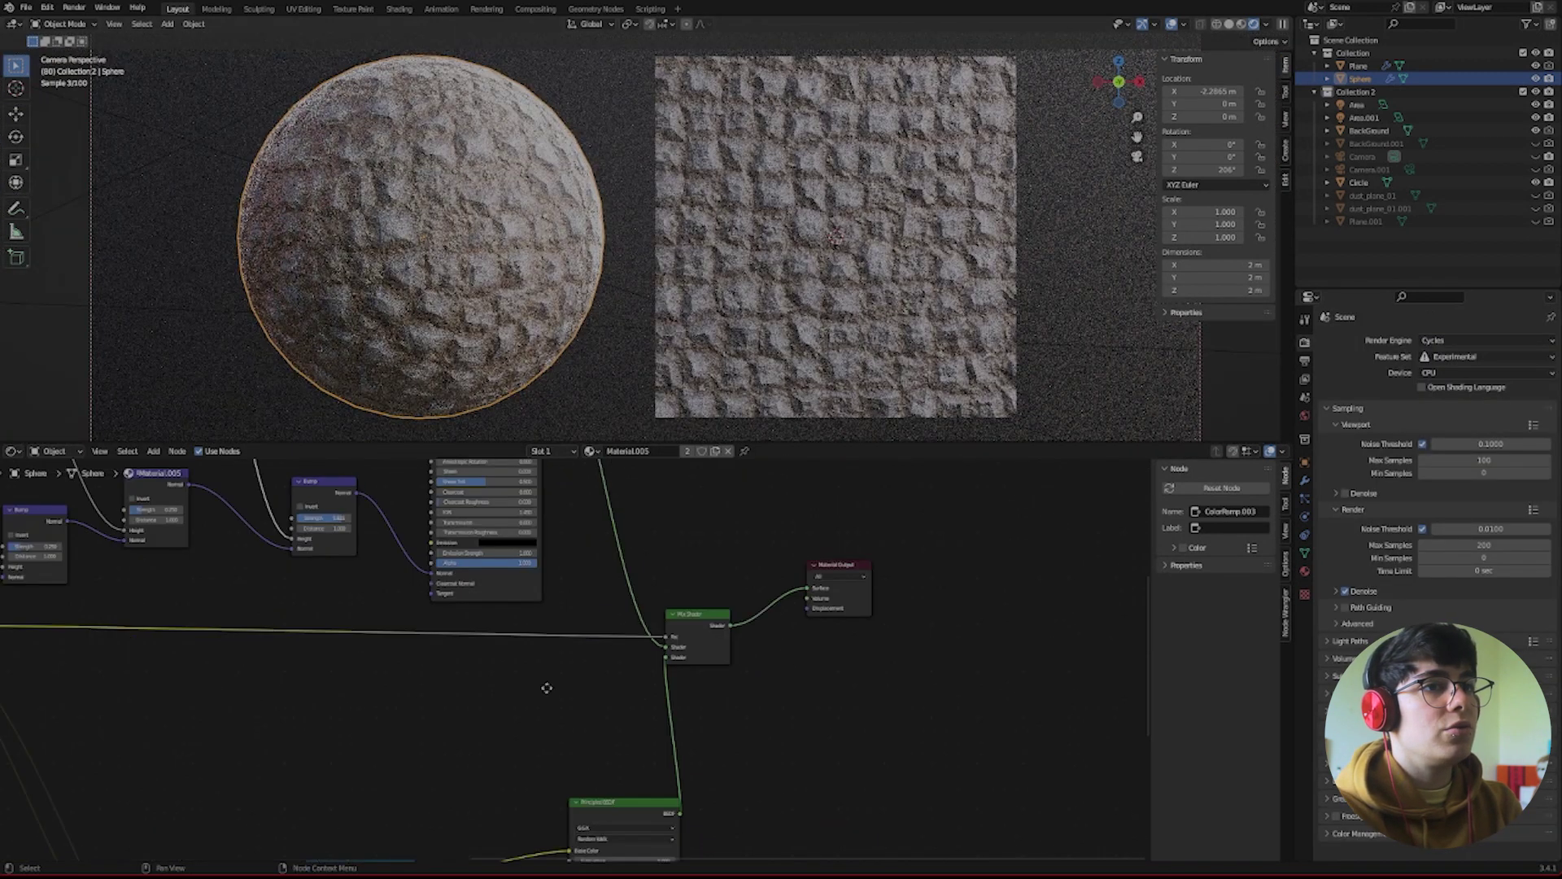
pyautogui.moveTo(820, 697); pyautogui.dragTo(649, 714, button='middle')
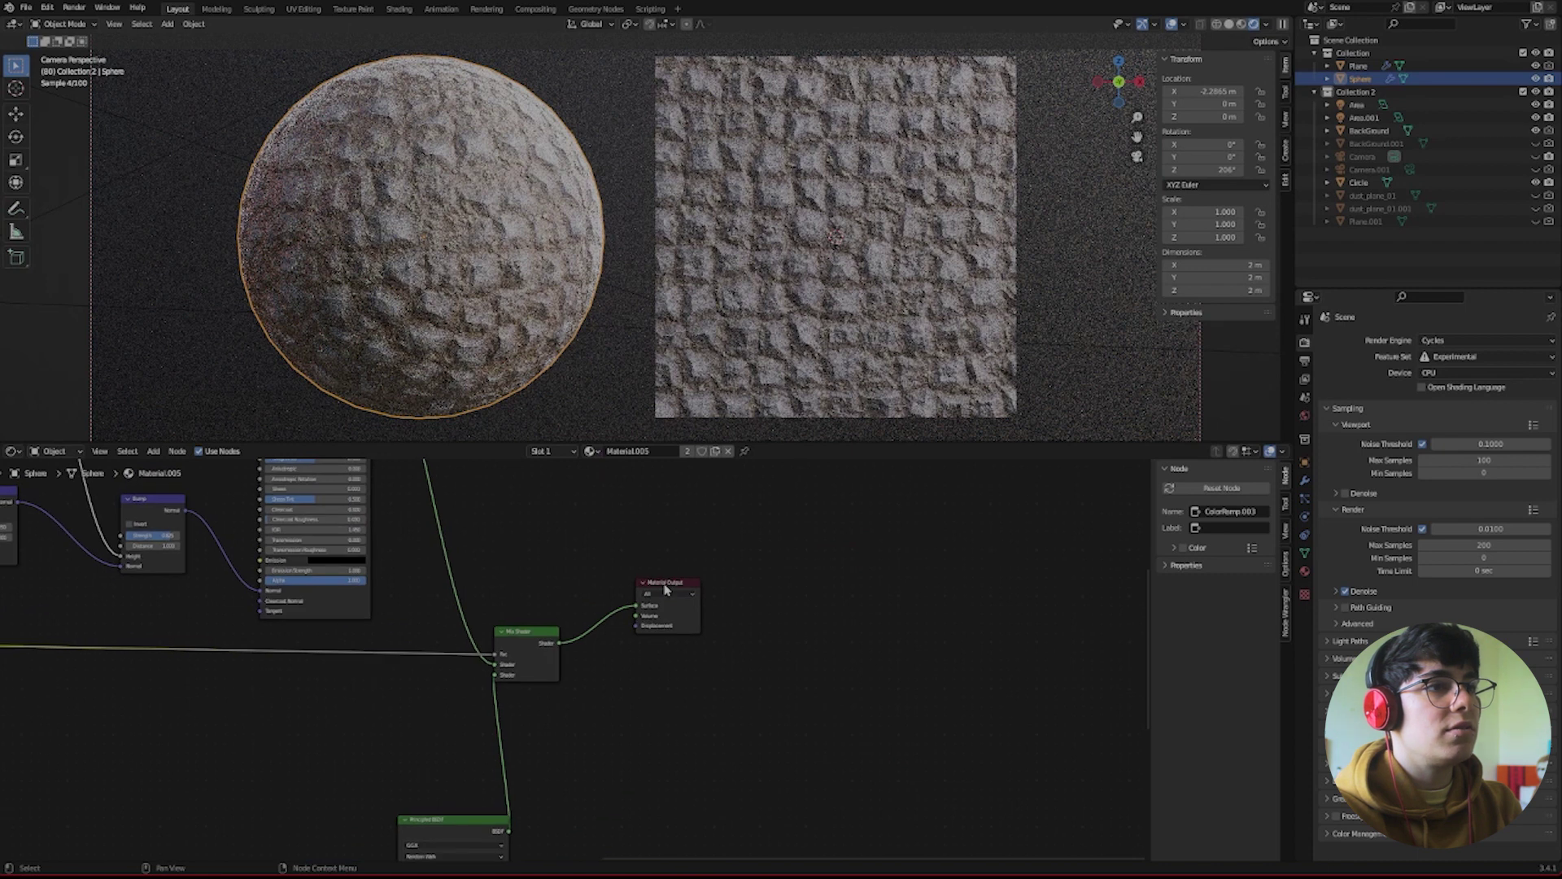
pyautogui.moveTo(666, 590); pyautogui.dragTo(729, 593)
pyautogui.hotkey('shift', 'a')
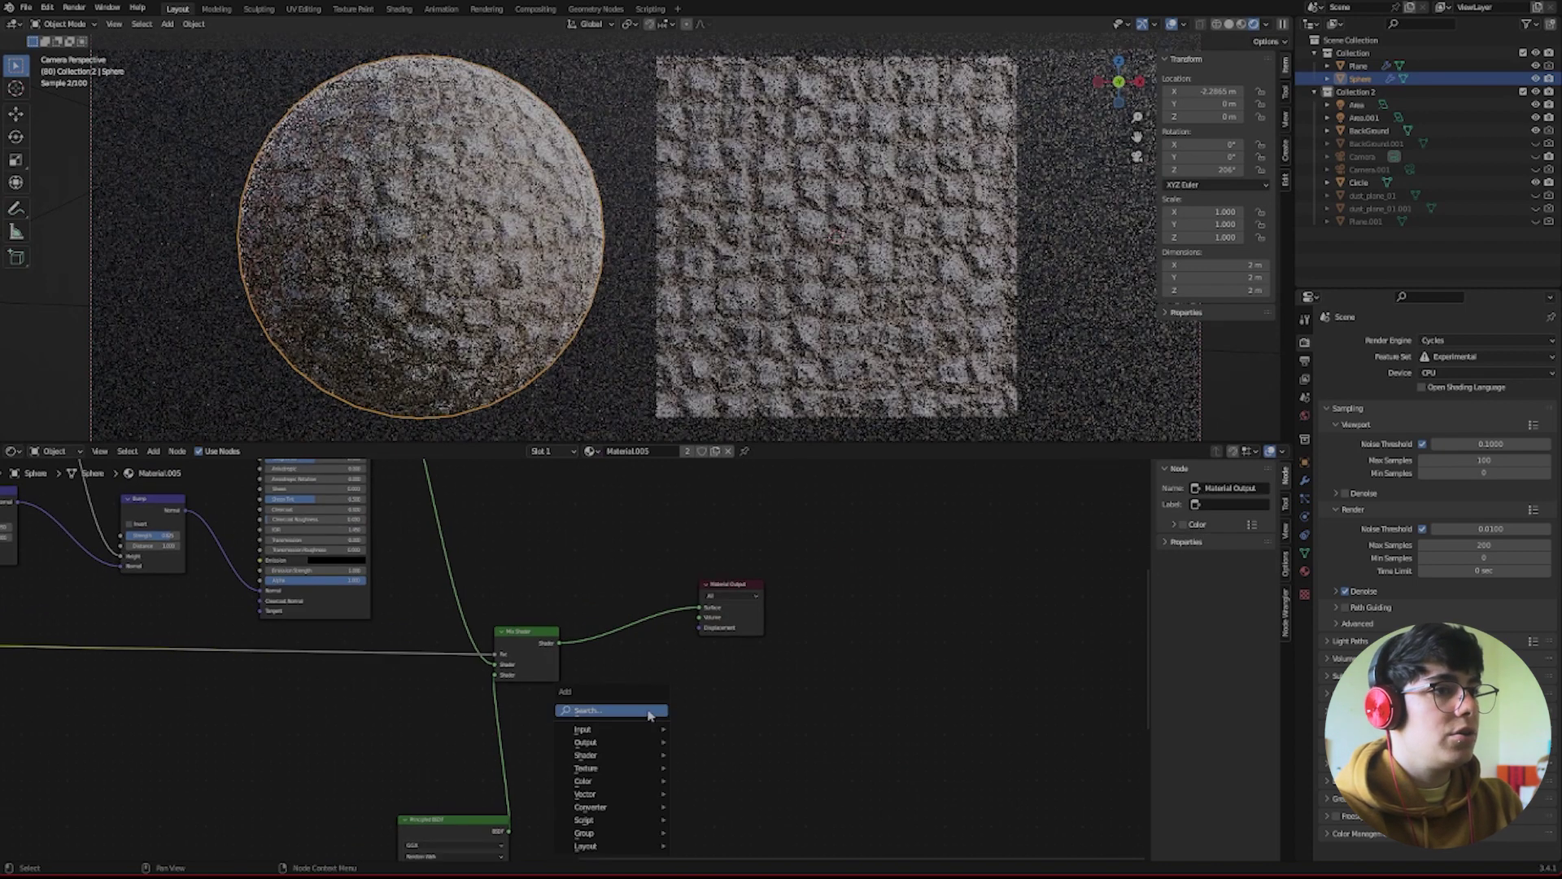
pyautogui.write('disp')
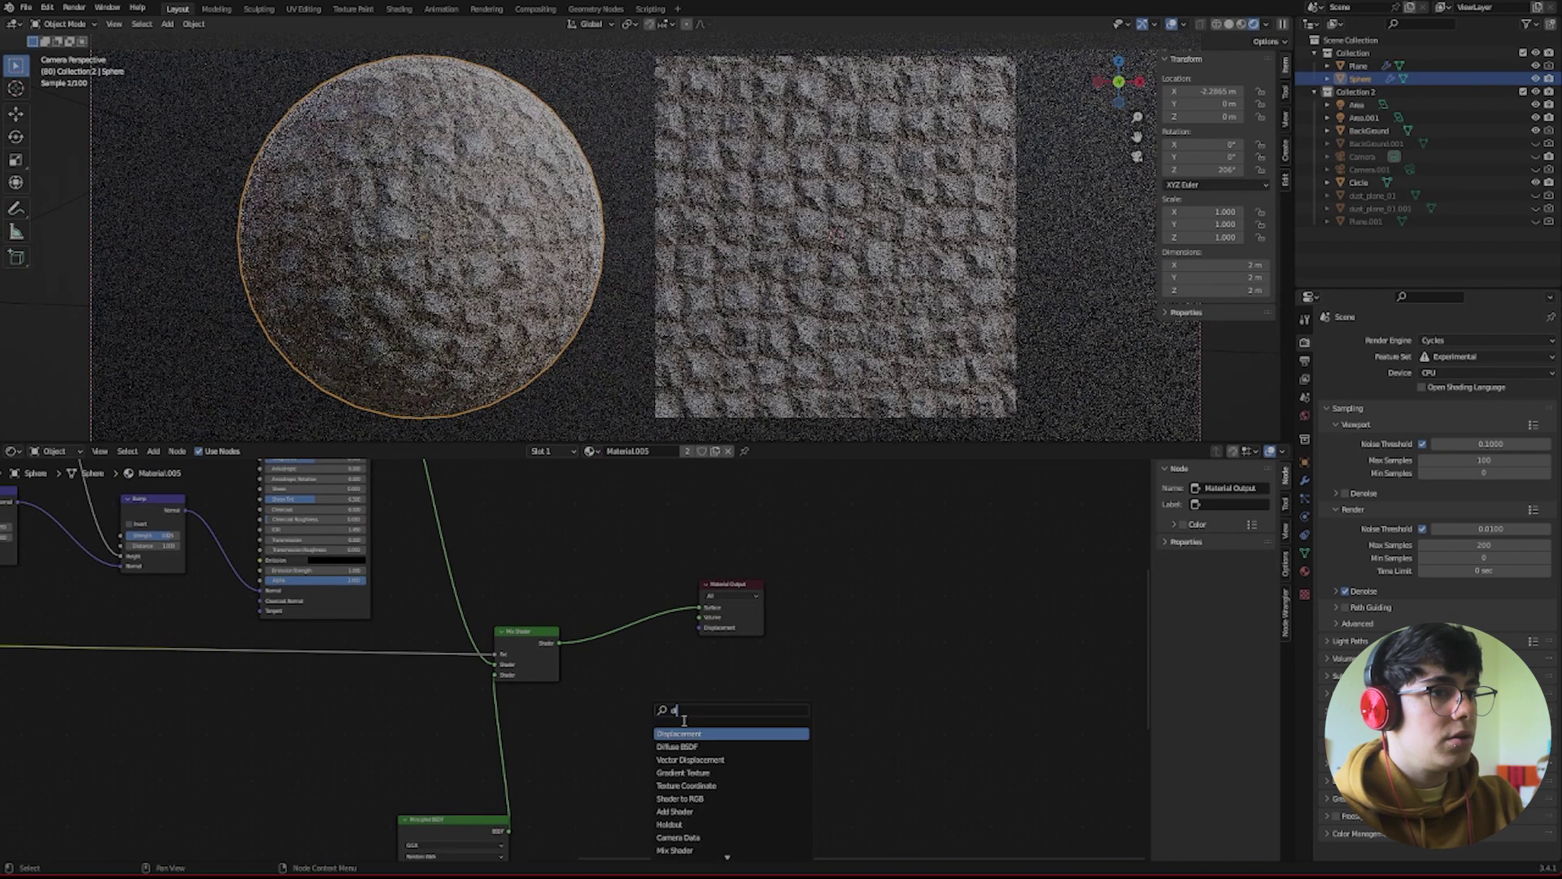
pyautogui.press('Return')
pyautogui.moveTo(656, 694); pyautogui.dragTo(702, 629)
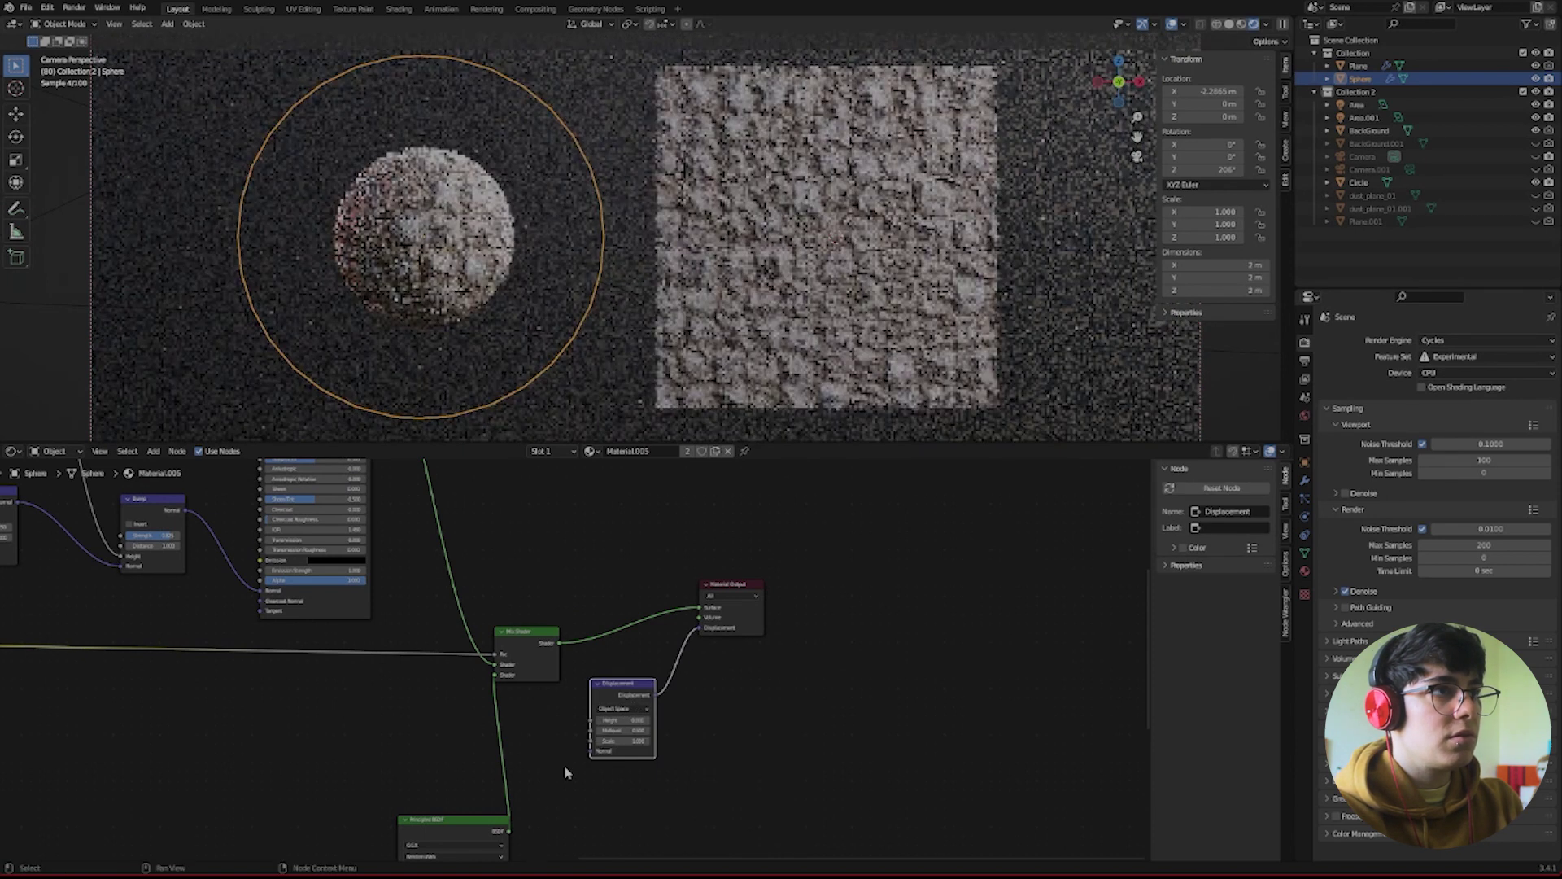
# Feed the Voronoi group's ColorRamp Color into the Displacement node's Height
pyautogui.scroll(2, 569, 780)
pyautogui.moveTo(569, 779); pyautogui.dragTo(691, 683, button='middle')
pyautogui.scroll(-8, 680, 688)
pyautogui.moveTo(324, 704); pyautogui.dragTo(487, 655, button='middle')
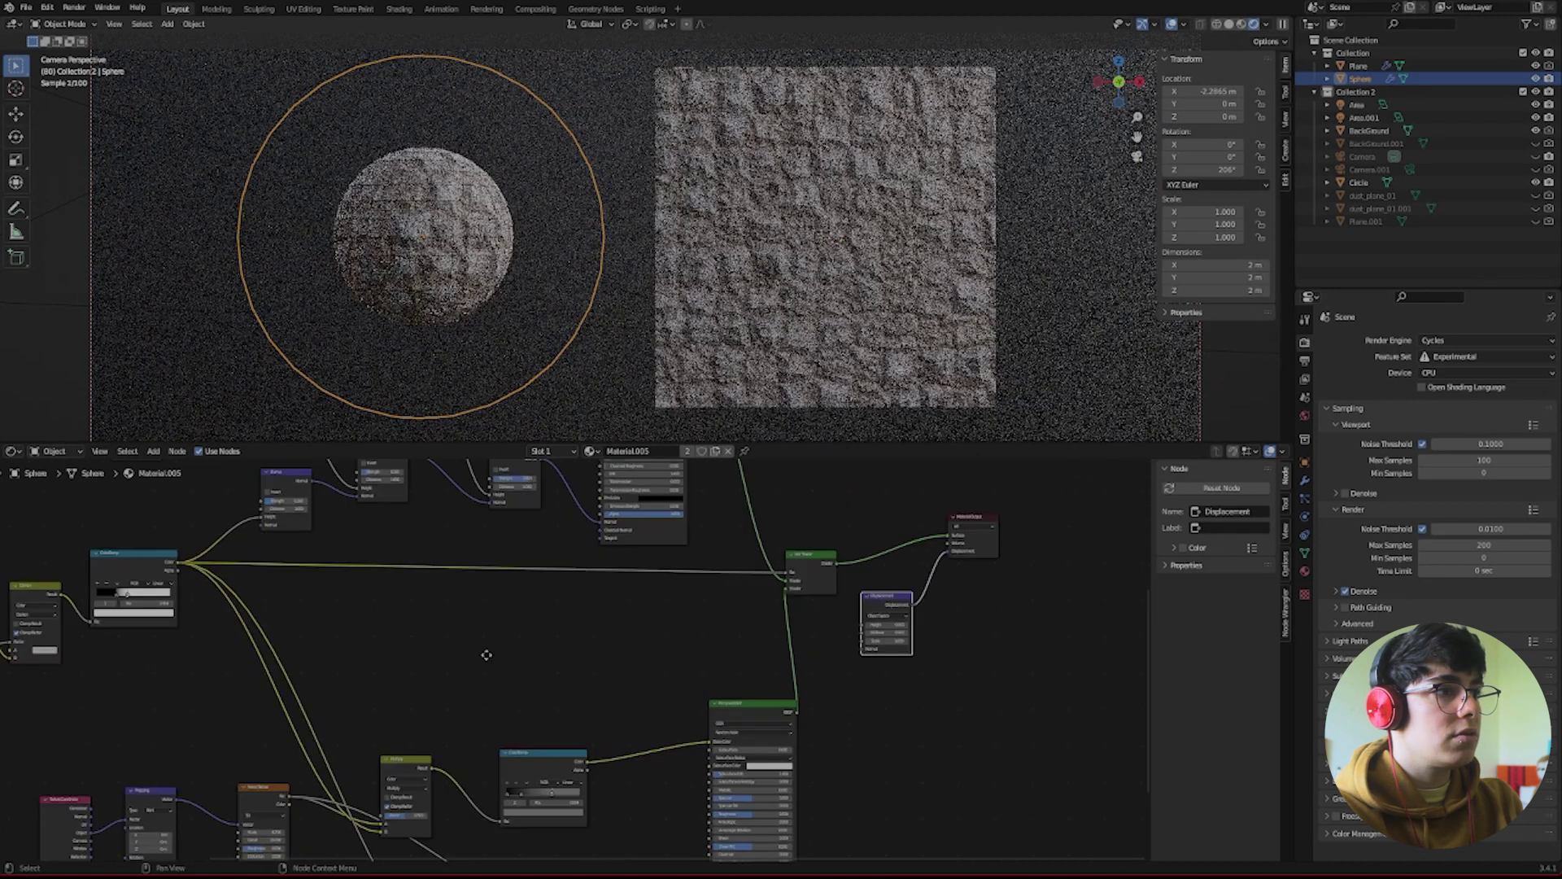
pyautogui.press('Home')
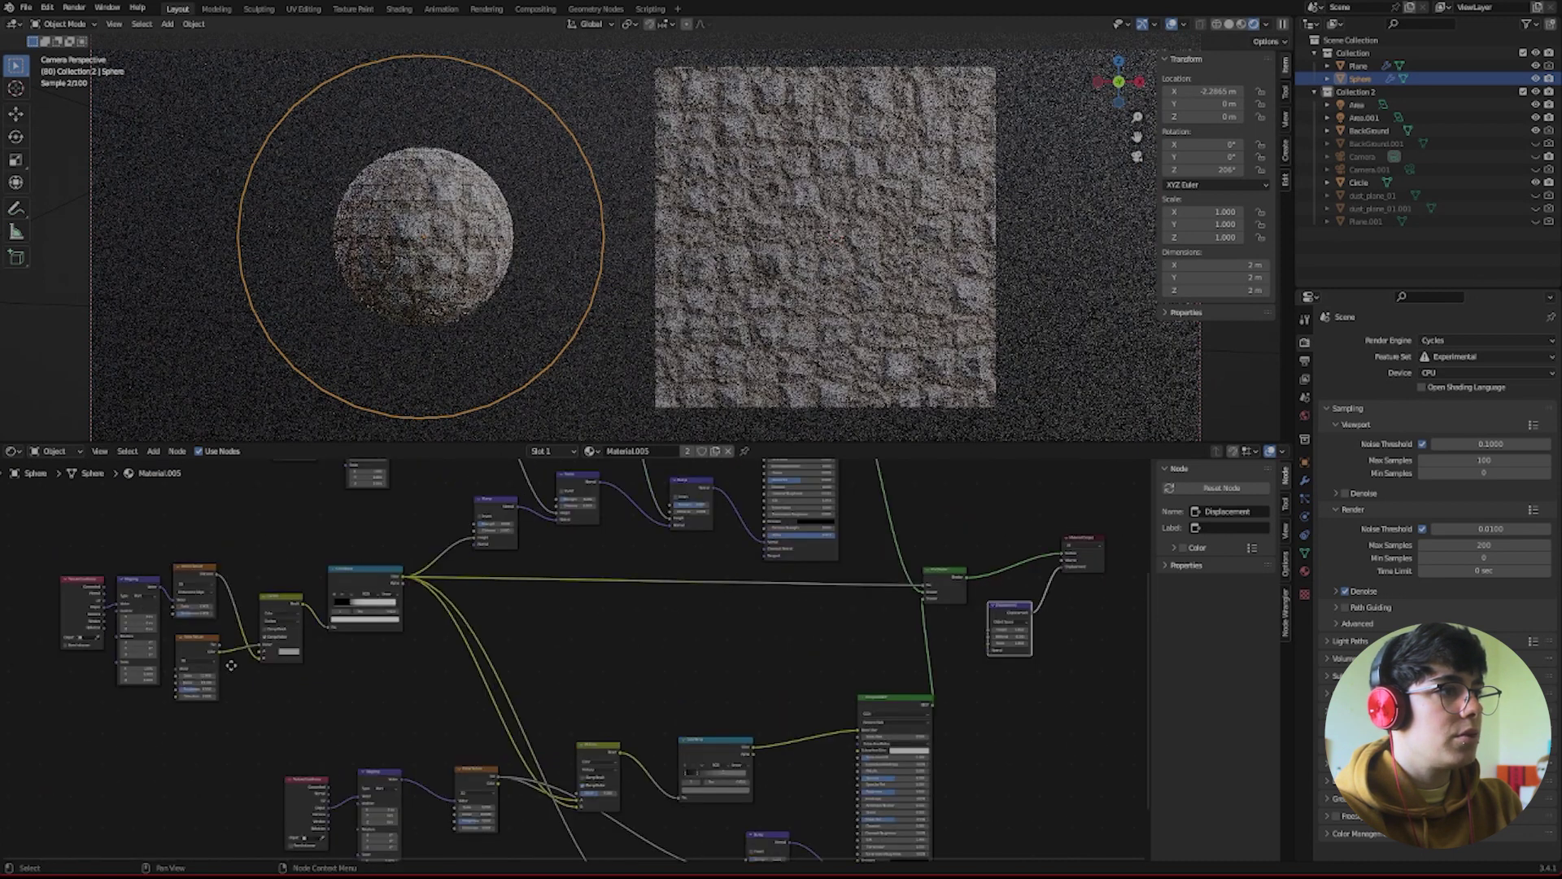
pyautogui.moveTo(231, 665); pyautogui.dragTo(210, 661, button='middle')
pyautogui.moveTo(399, 707); pyautogui.dragTo(211, 695, button='middle')
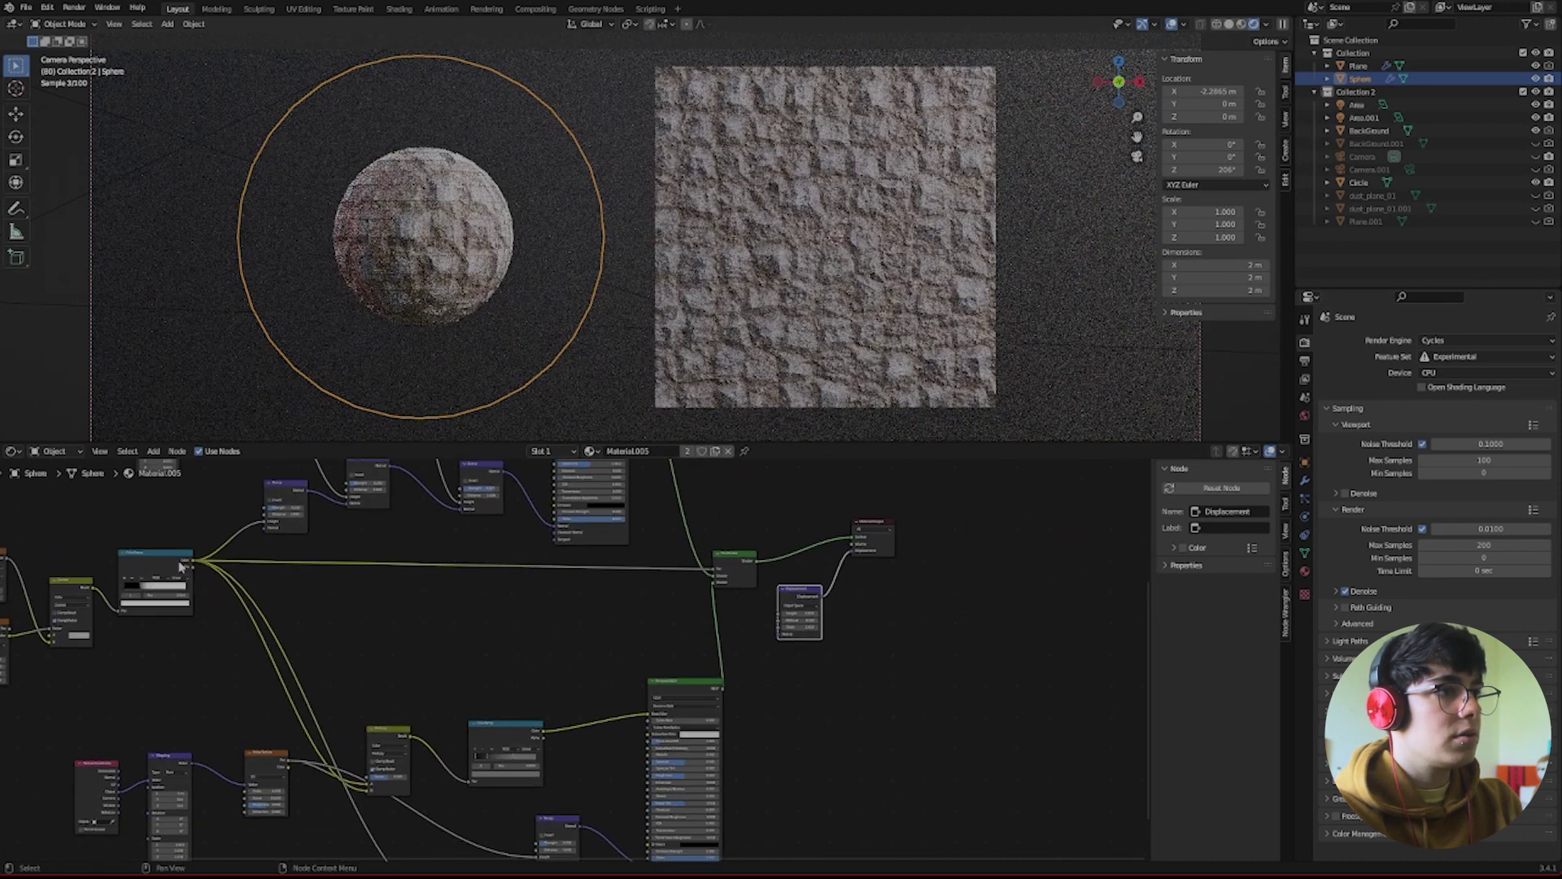
pyautogui.moveTo(182, 566); pyautogui.dragTo(782, 620)
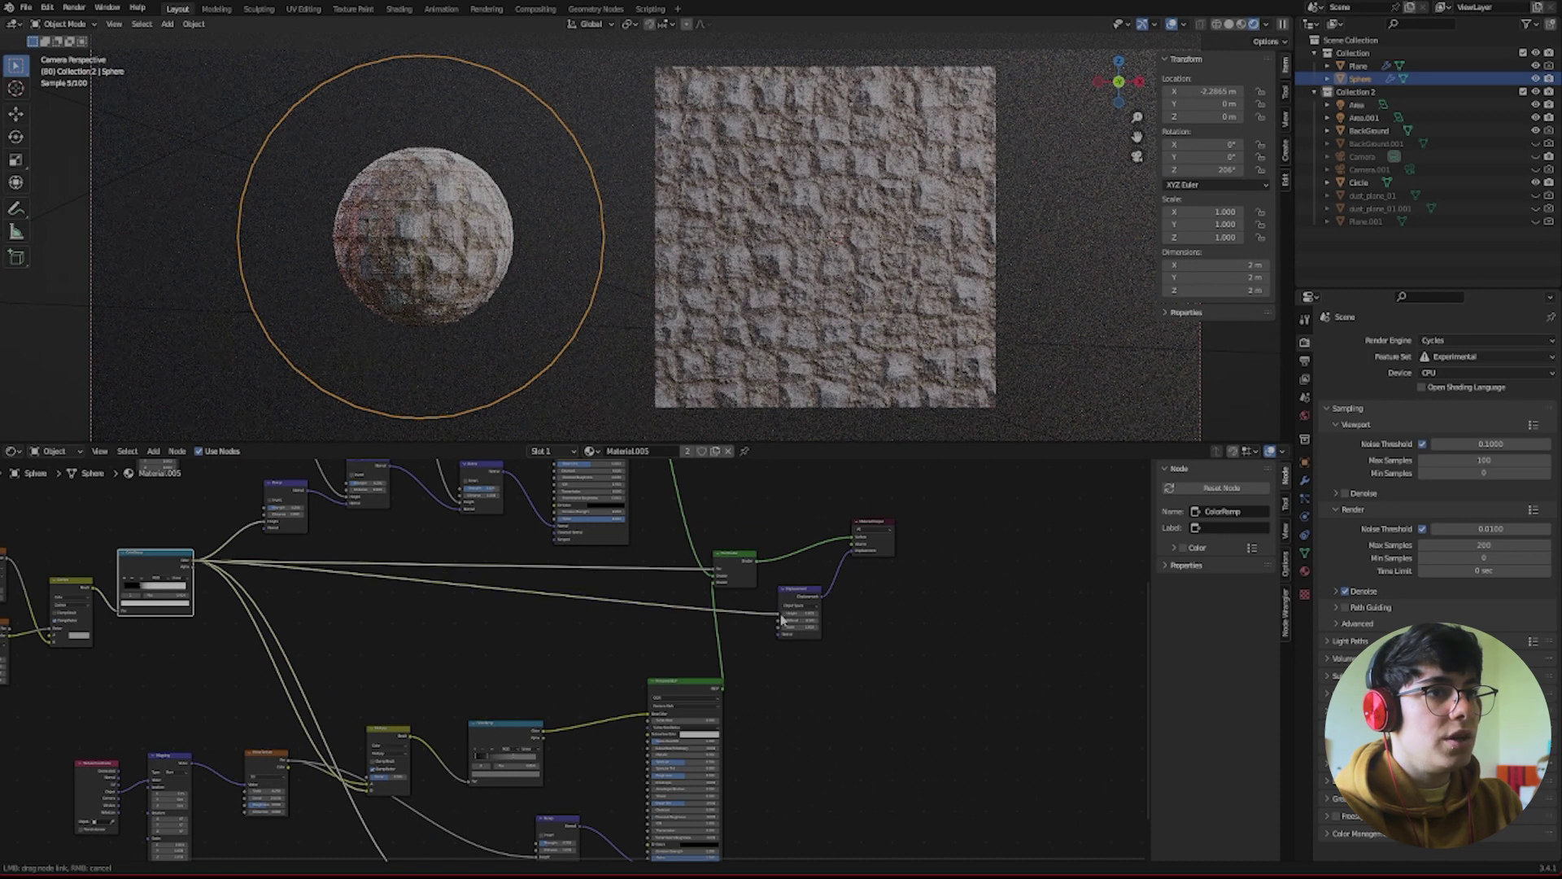
# Set the Displacement node's Midlevel to 0 and its Scale to 0.03
pyautogui.scroll(2, 967, 665)
pyautogui.moveTo(967, 666); pyautogui.dragTo(729, 726, button='middle')
pyautogui.scroll(2, 838, 789)
pyautogui.scroll(1, 838, 790)
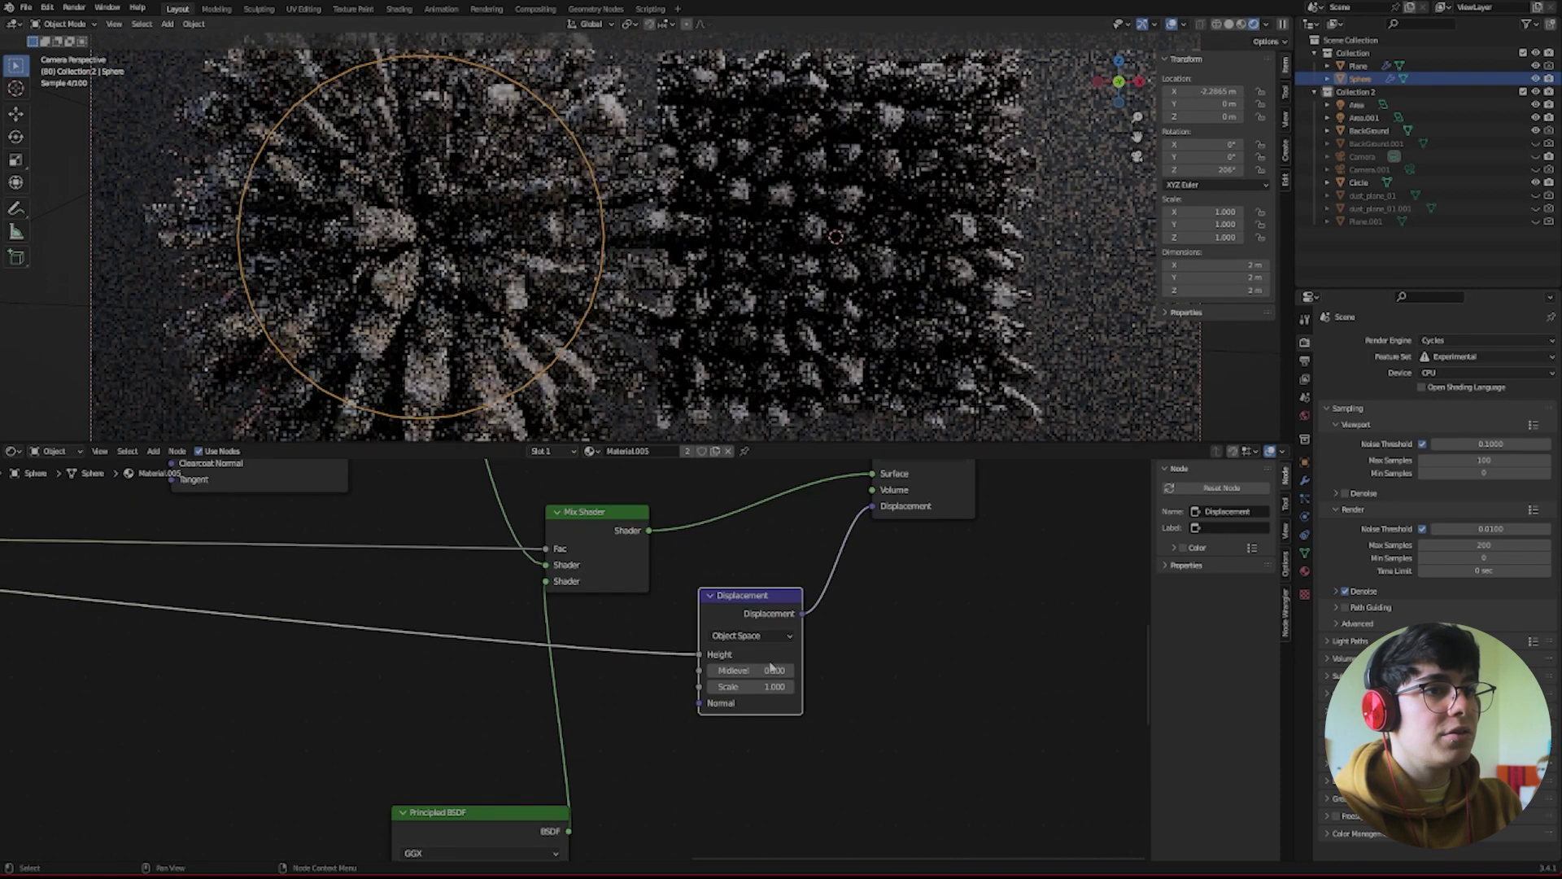
pyautogui.doubleClick(775, 670)
pyautogui.write('0')
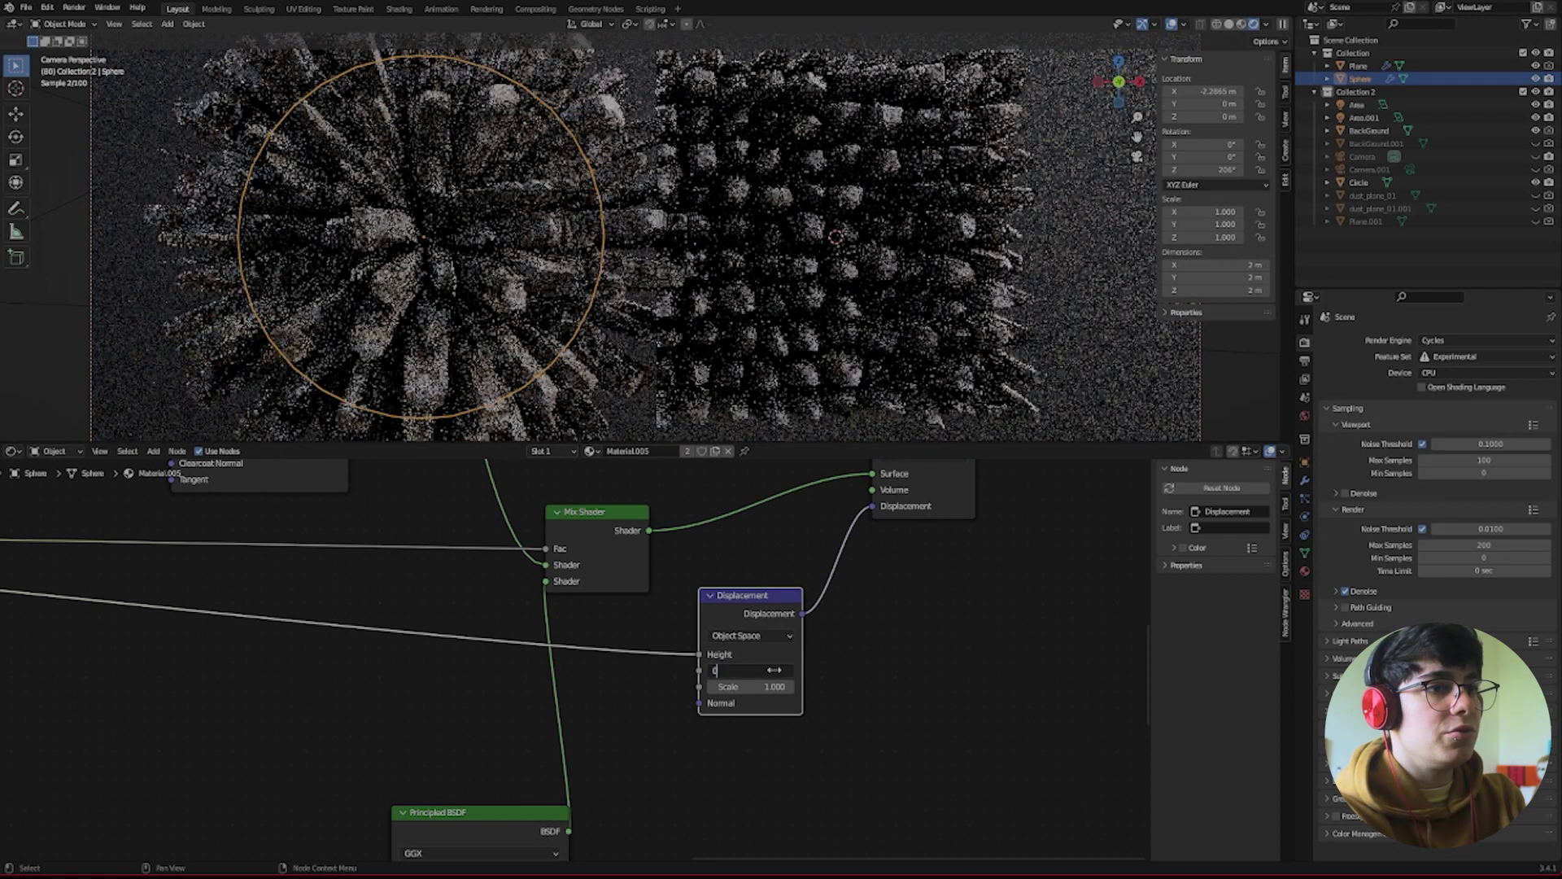
pyautogui.press('Return')
pyautogui.doubleClick(771, 687)
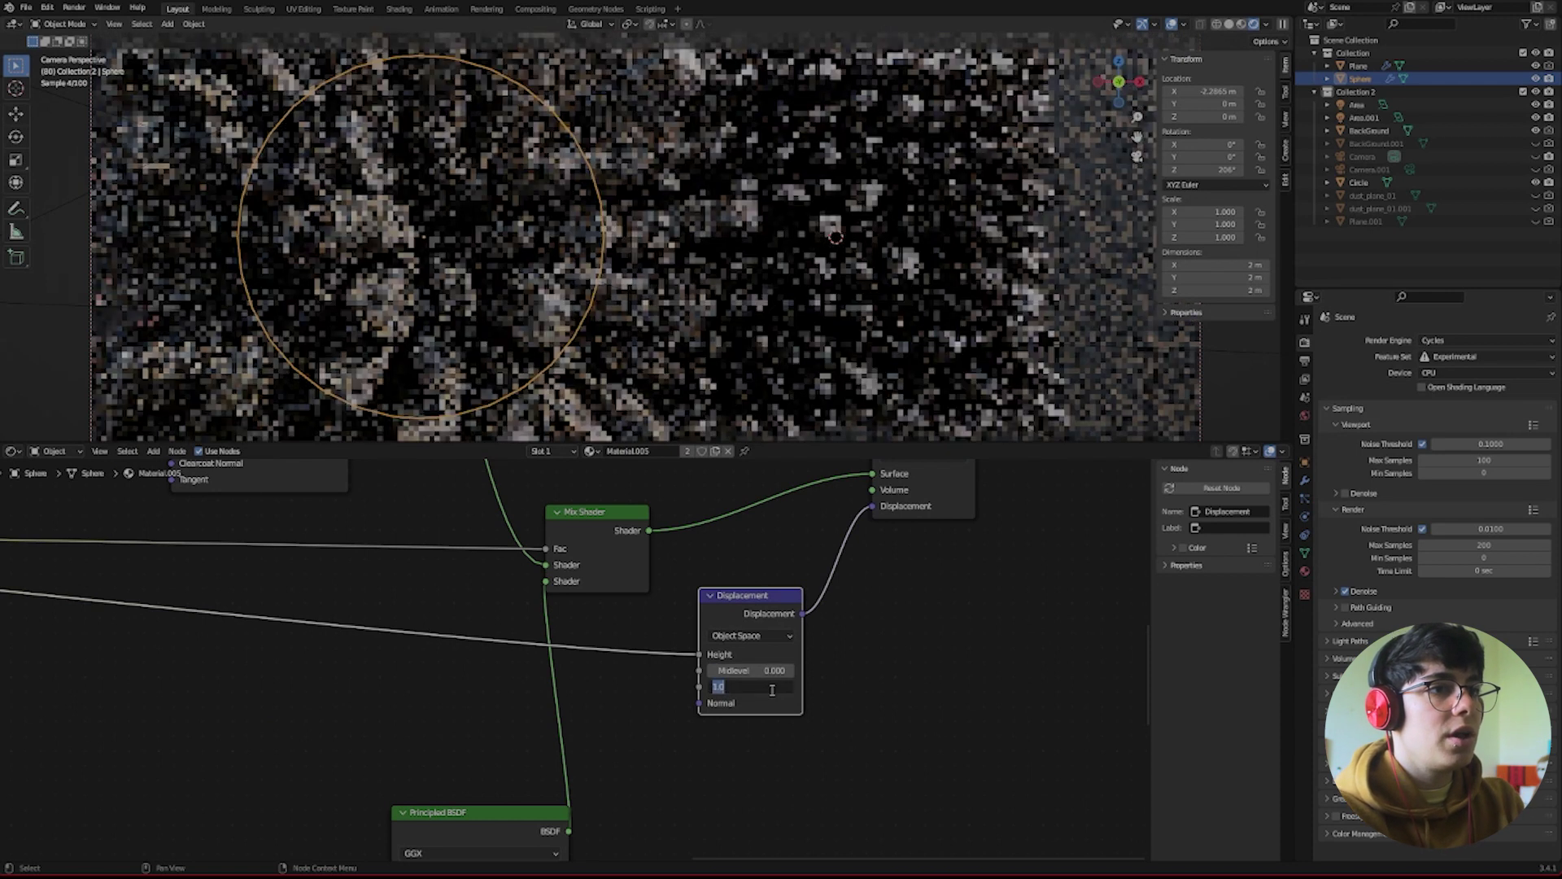
pyautogui.write('0.0')
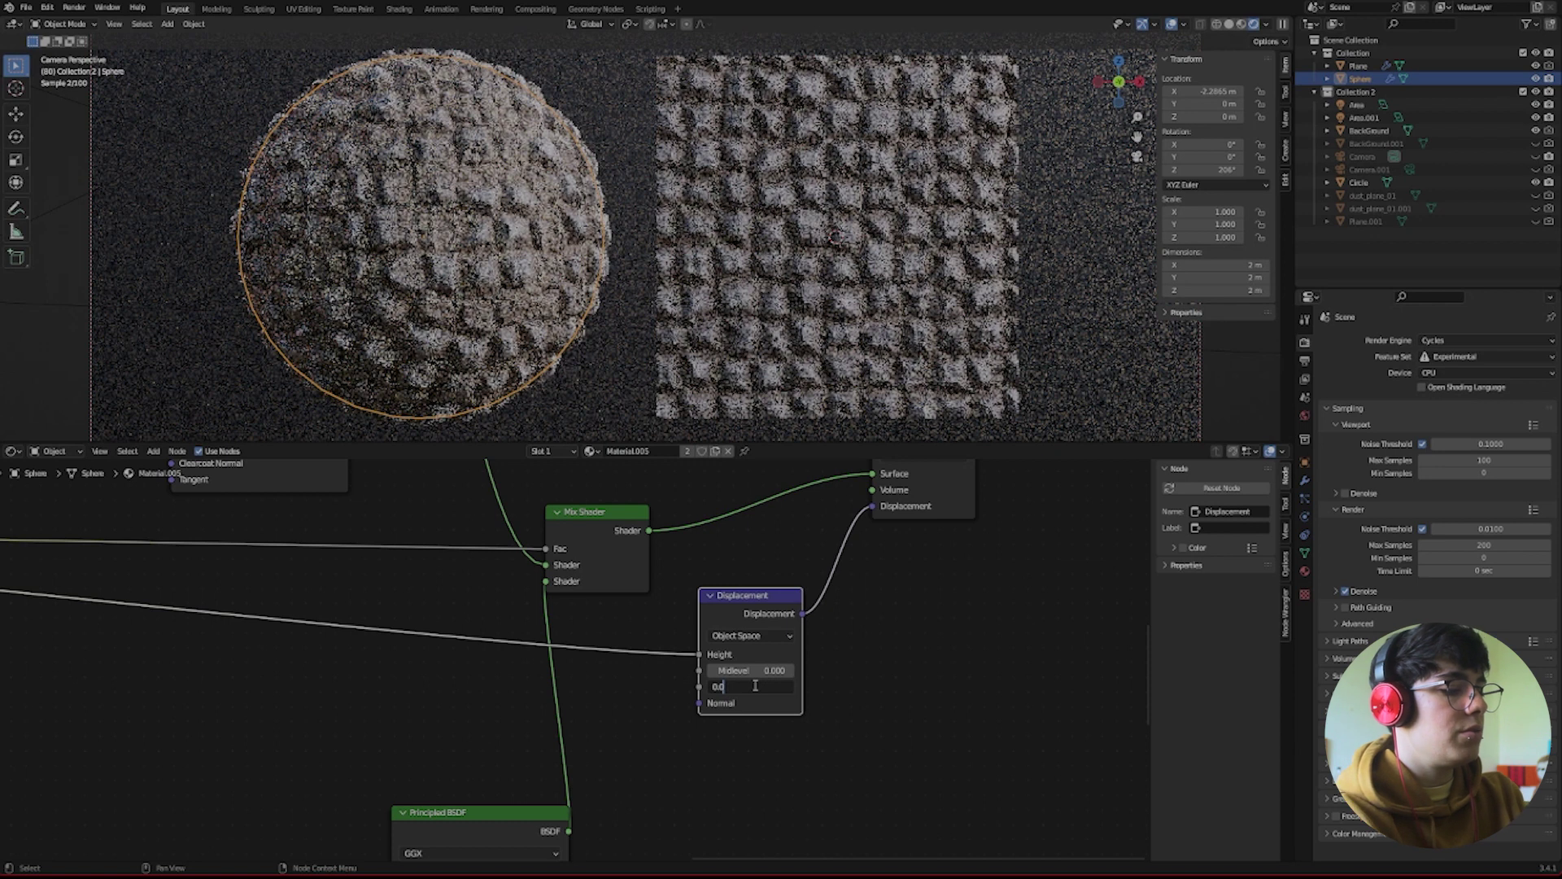
pyautogui.write('3')
pyautogui.press('Return')
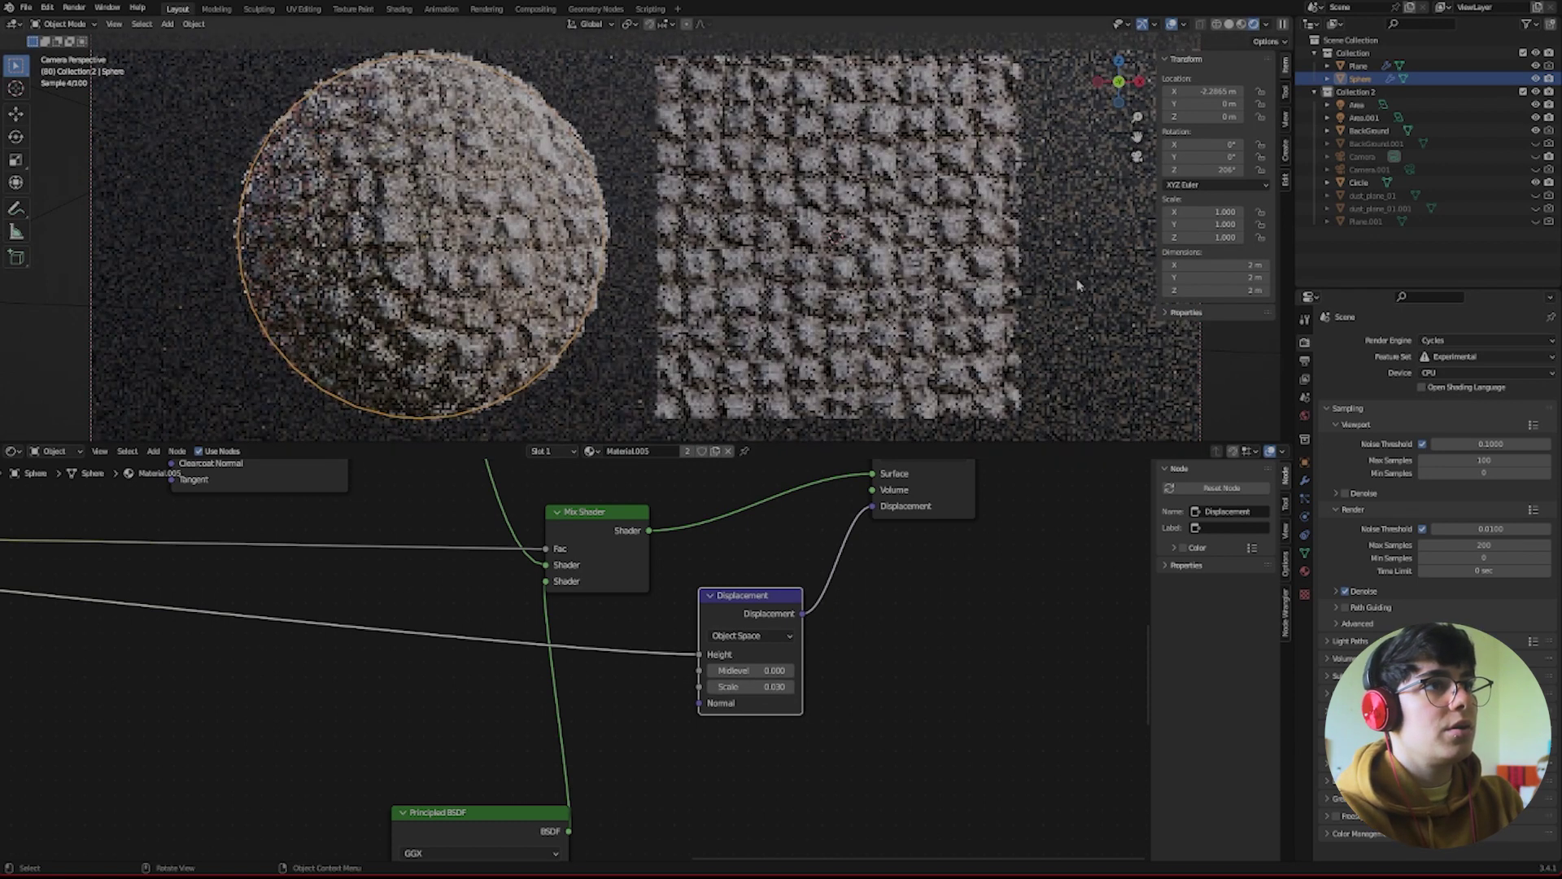
pyautogui.click(1078, 285)
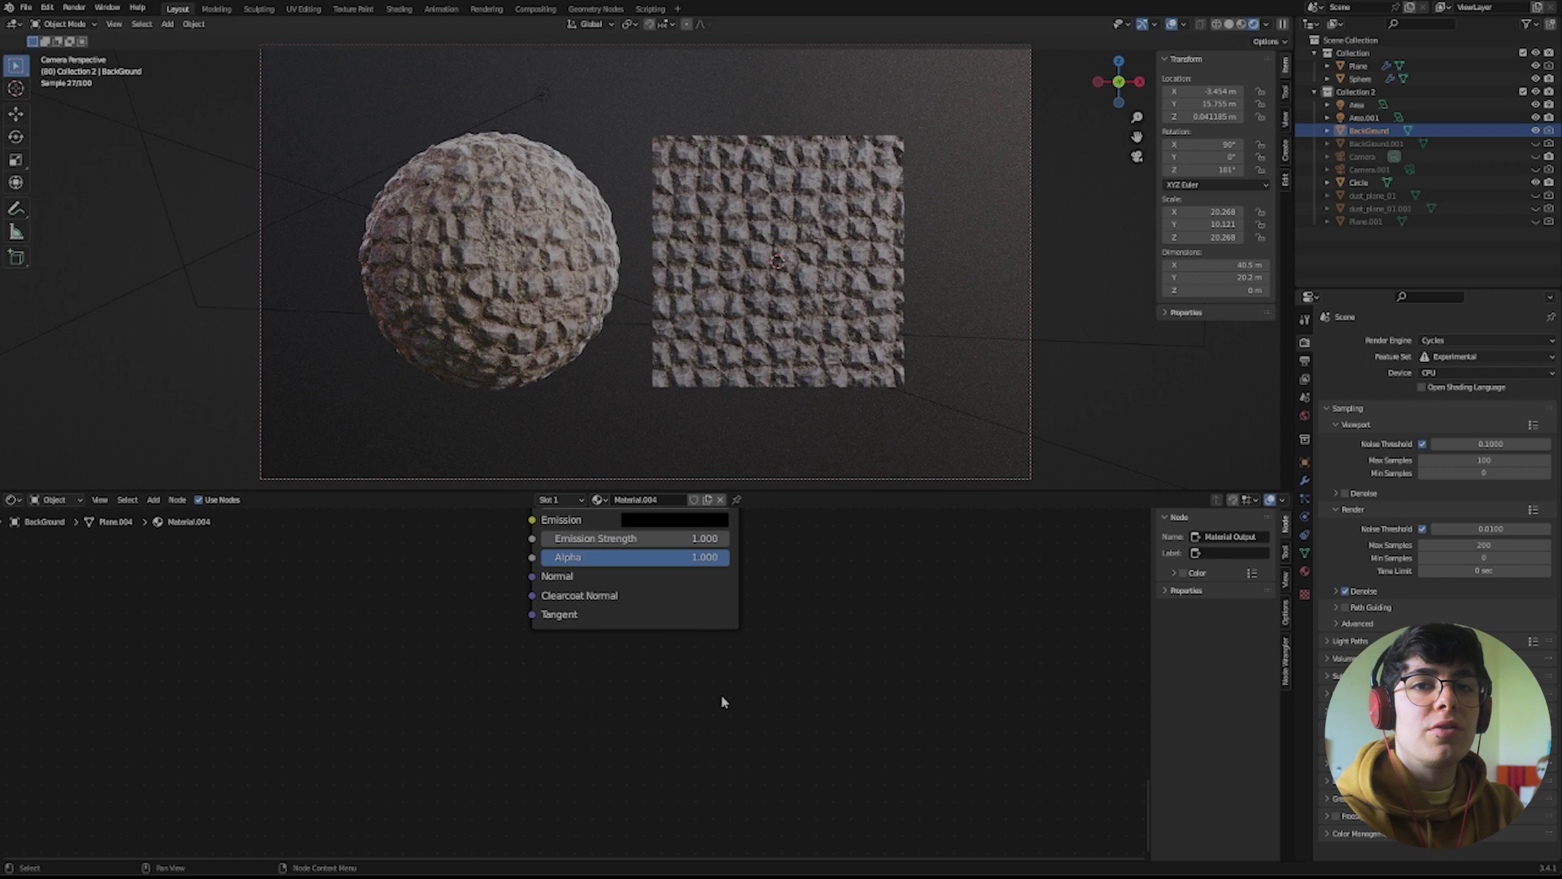
# Reselect the sphere and examine its node tree, from the Voronoi mask group through both shader branches to the Displacement and Material Output
pyautogui.scroll(-3, 721, 687)
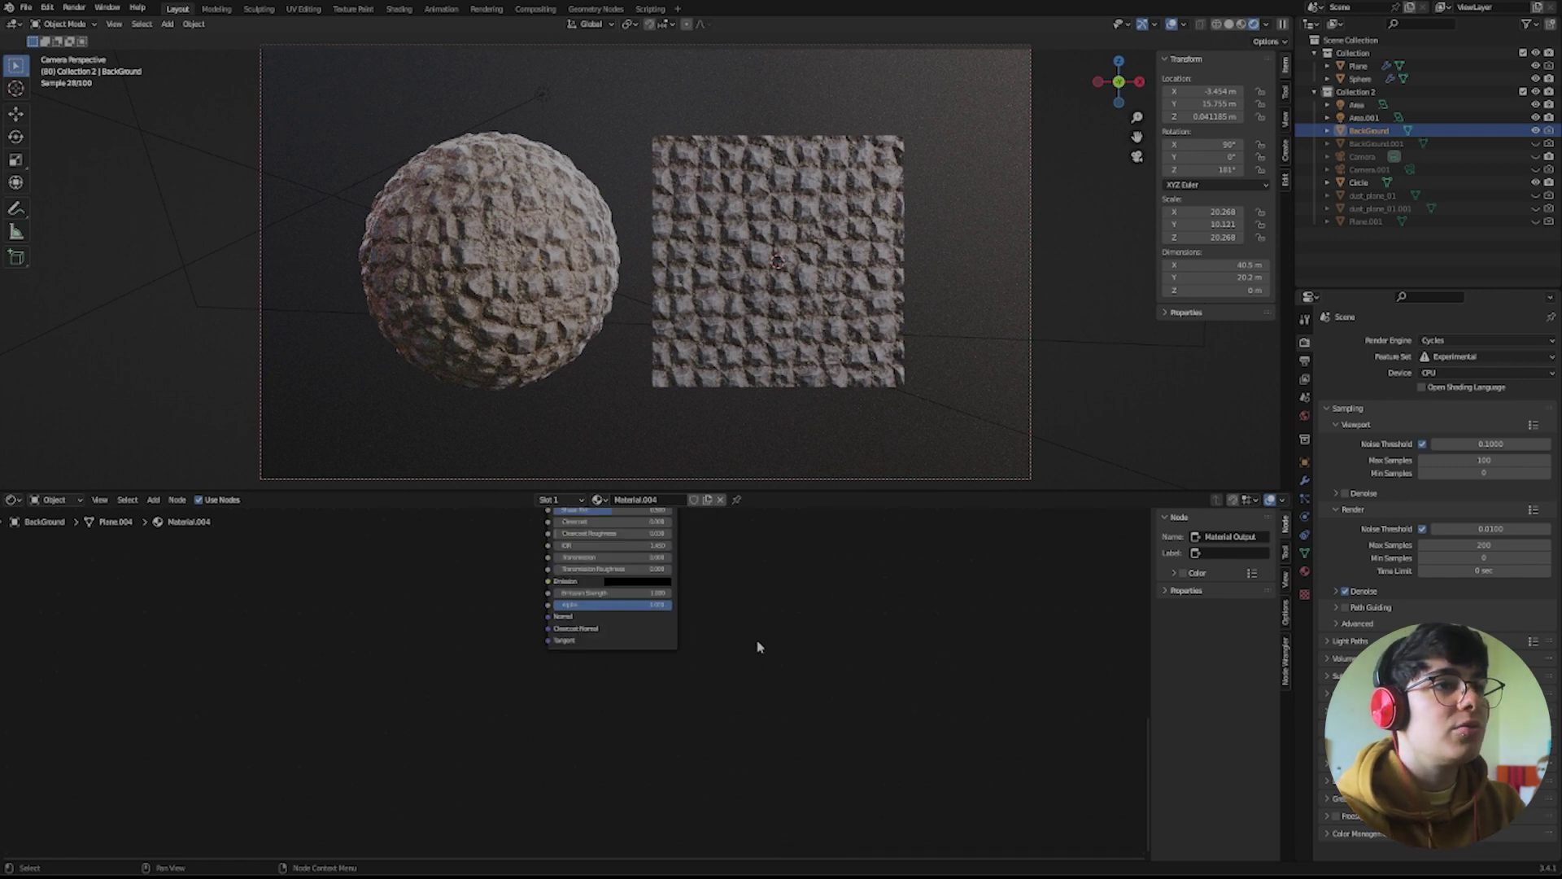
pyautogui.click(560, 330)
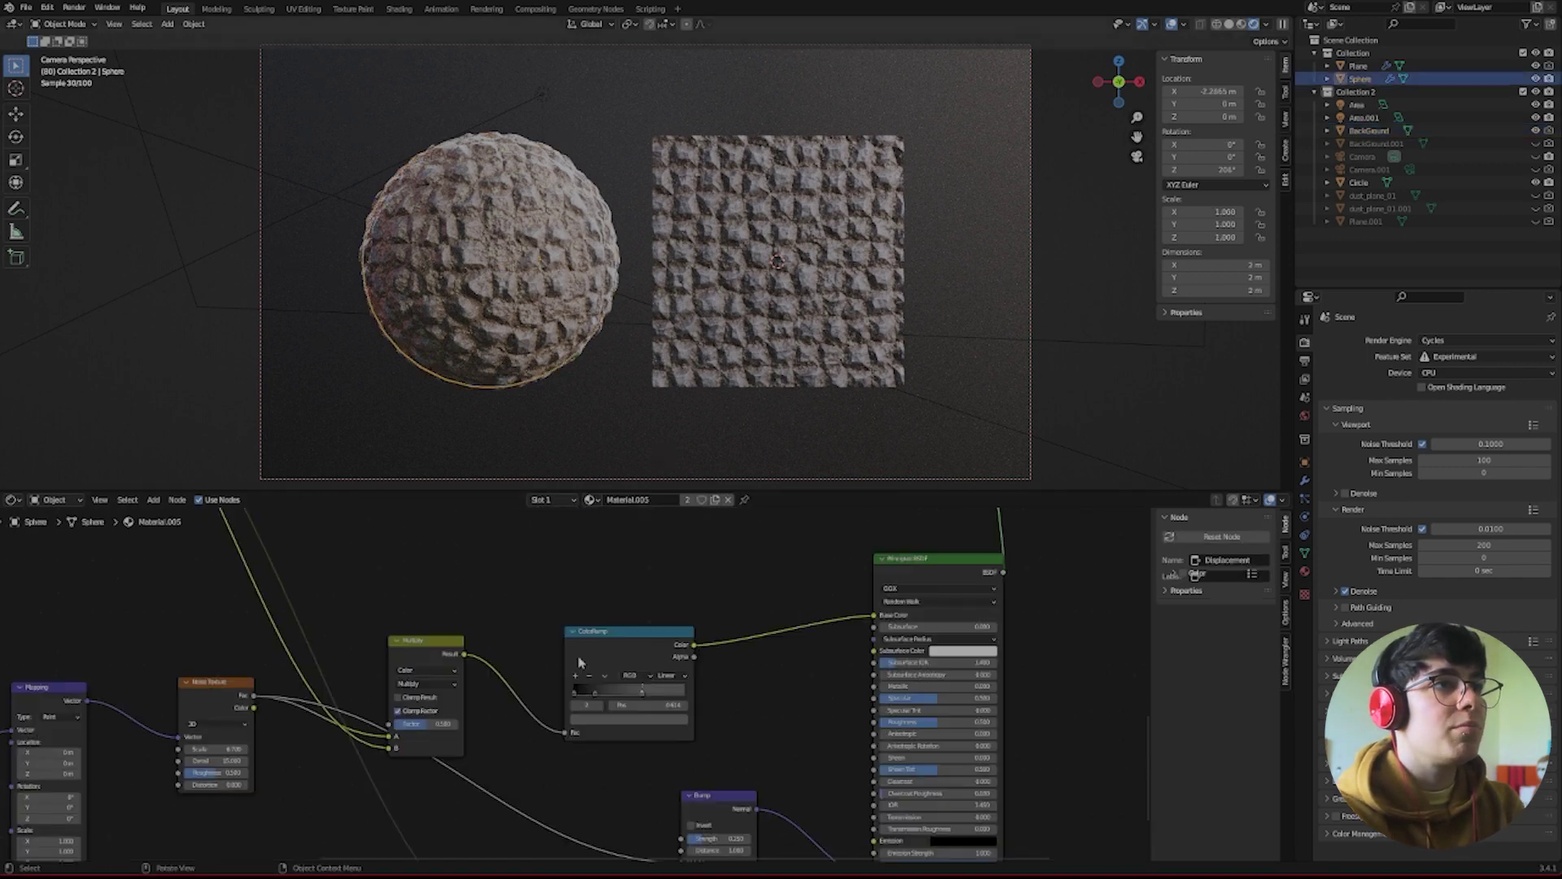
pyautogui.press('Home')
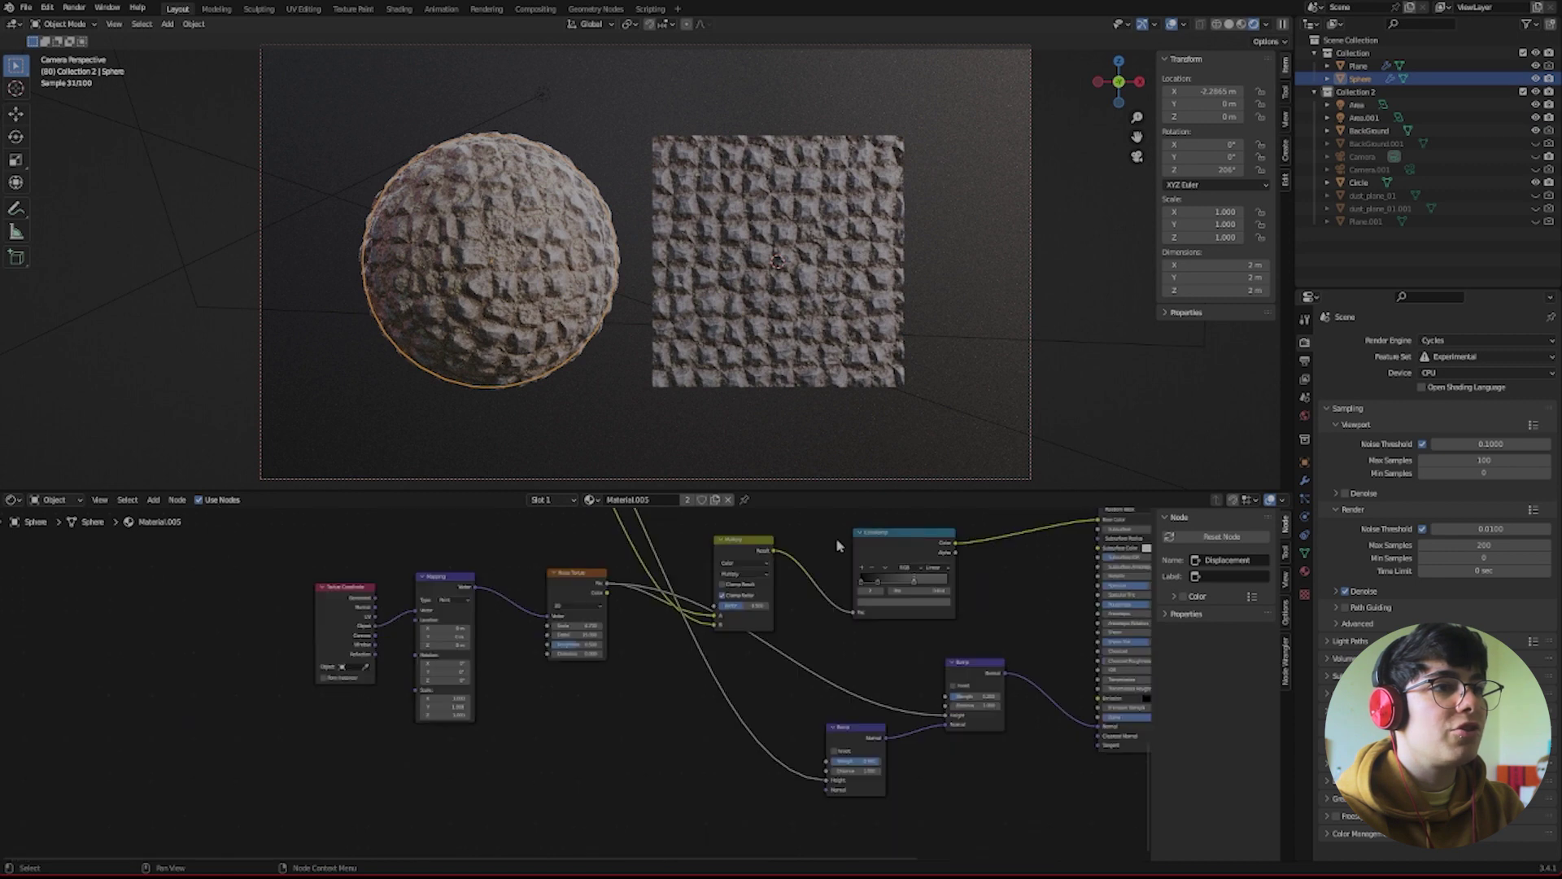
pyautogui.moveTo(686, 557); pyautogui.dragTo(674, 744, button='middle')
pyautogui.moveTo(75, 668); pyautogui.dragTo(389, 704, button='middle')
pyautogui.scroll(2, 389, 704)
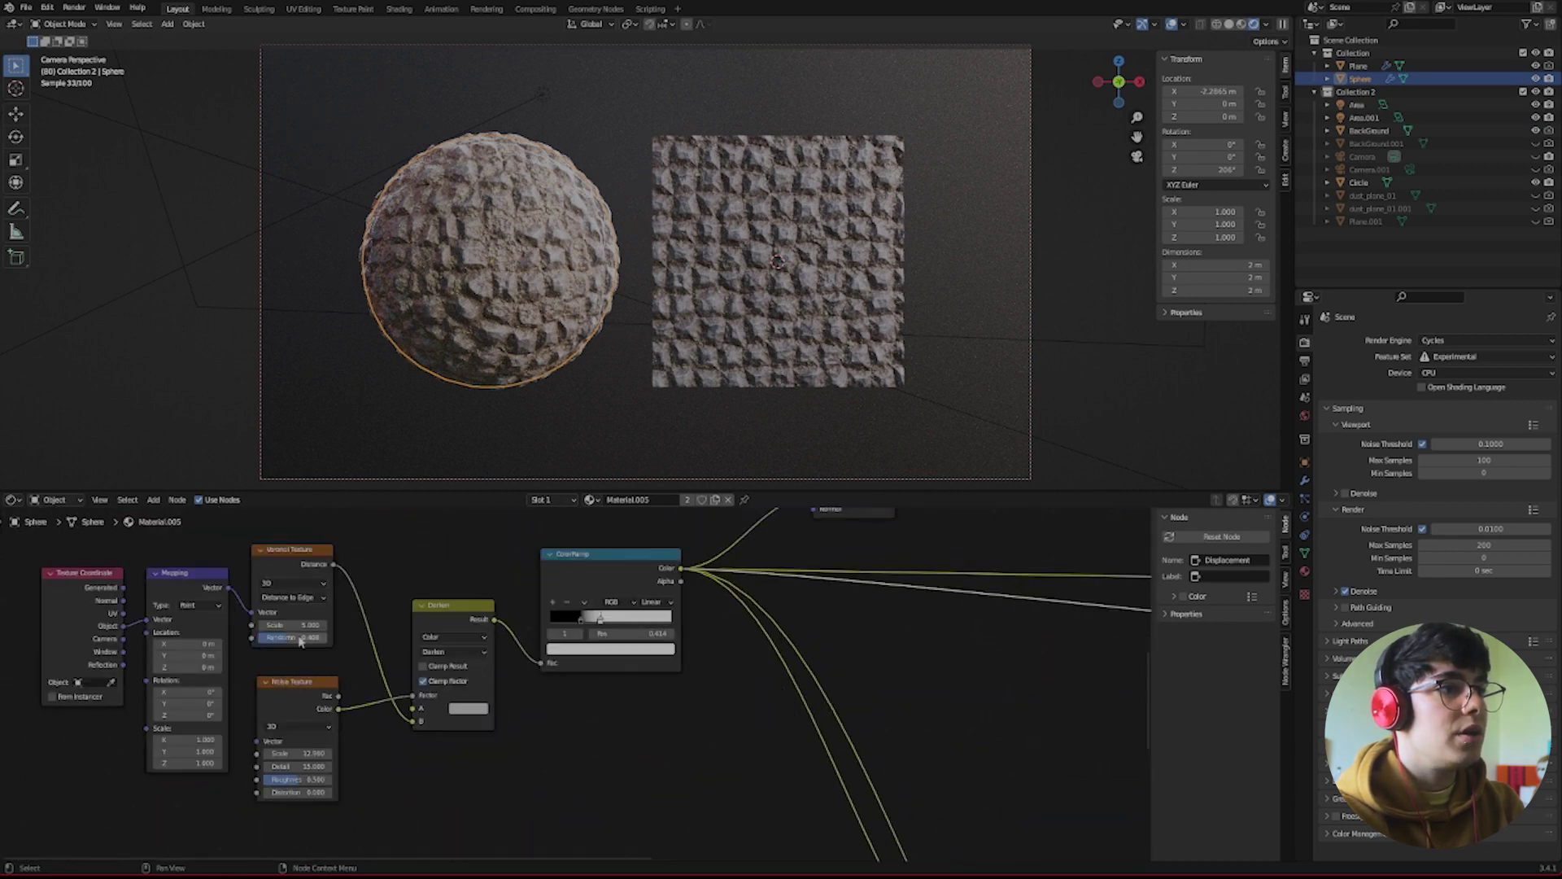
pyautogui.moveTo(851, 663); pyautogui.dragTo(530, 667, button='middle')
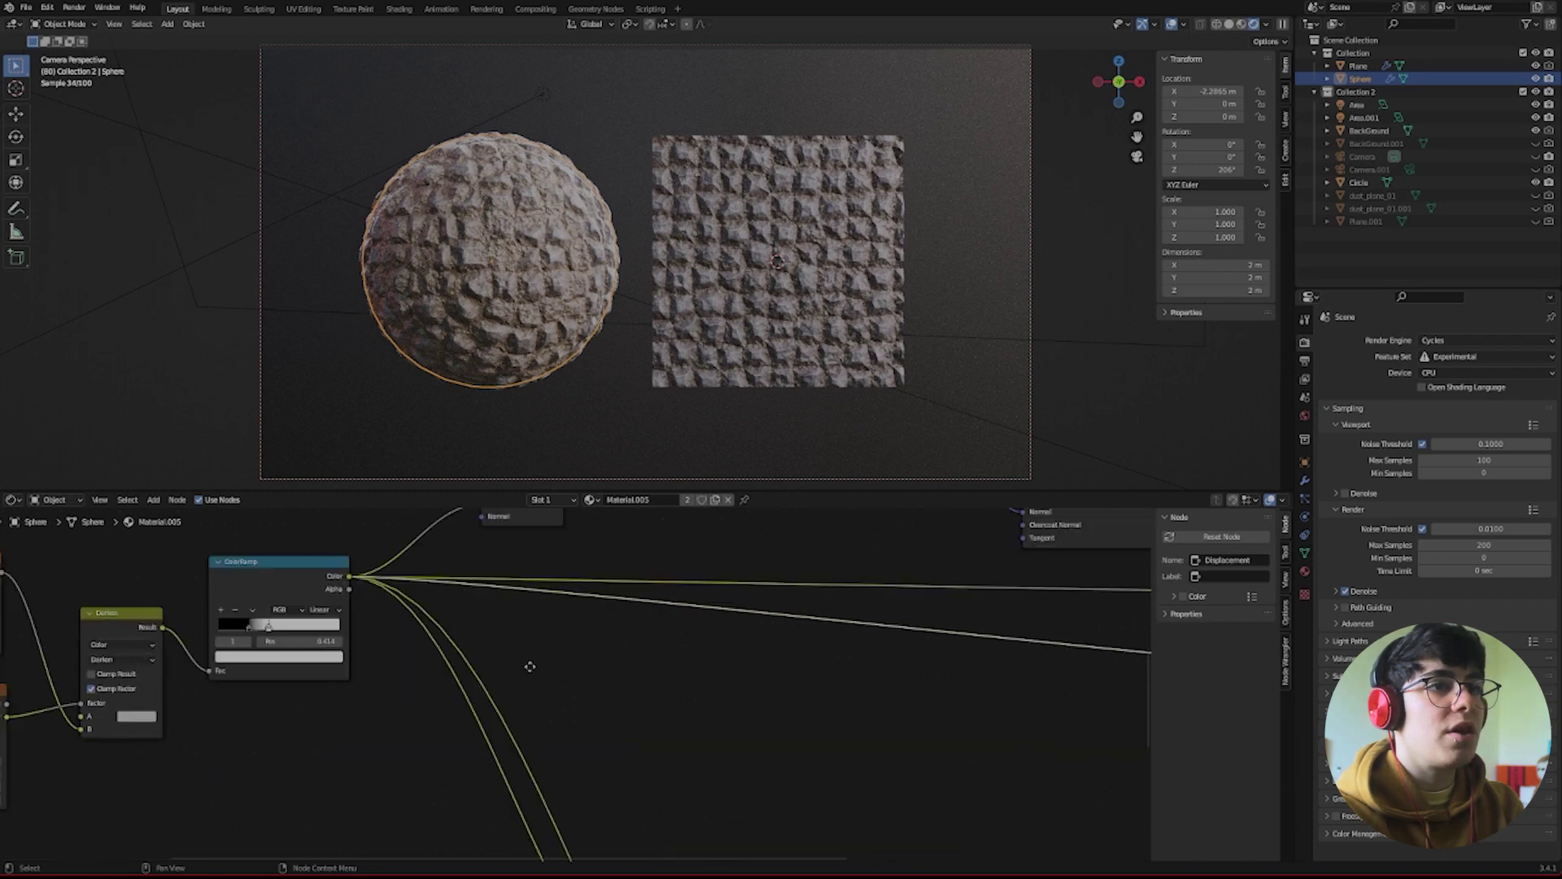
pyautogui.scroll(-5, 530, 666)
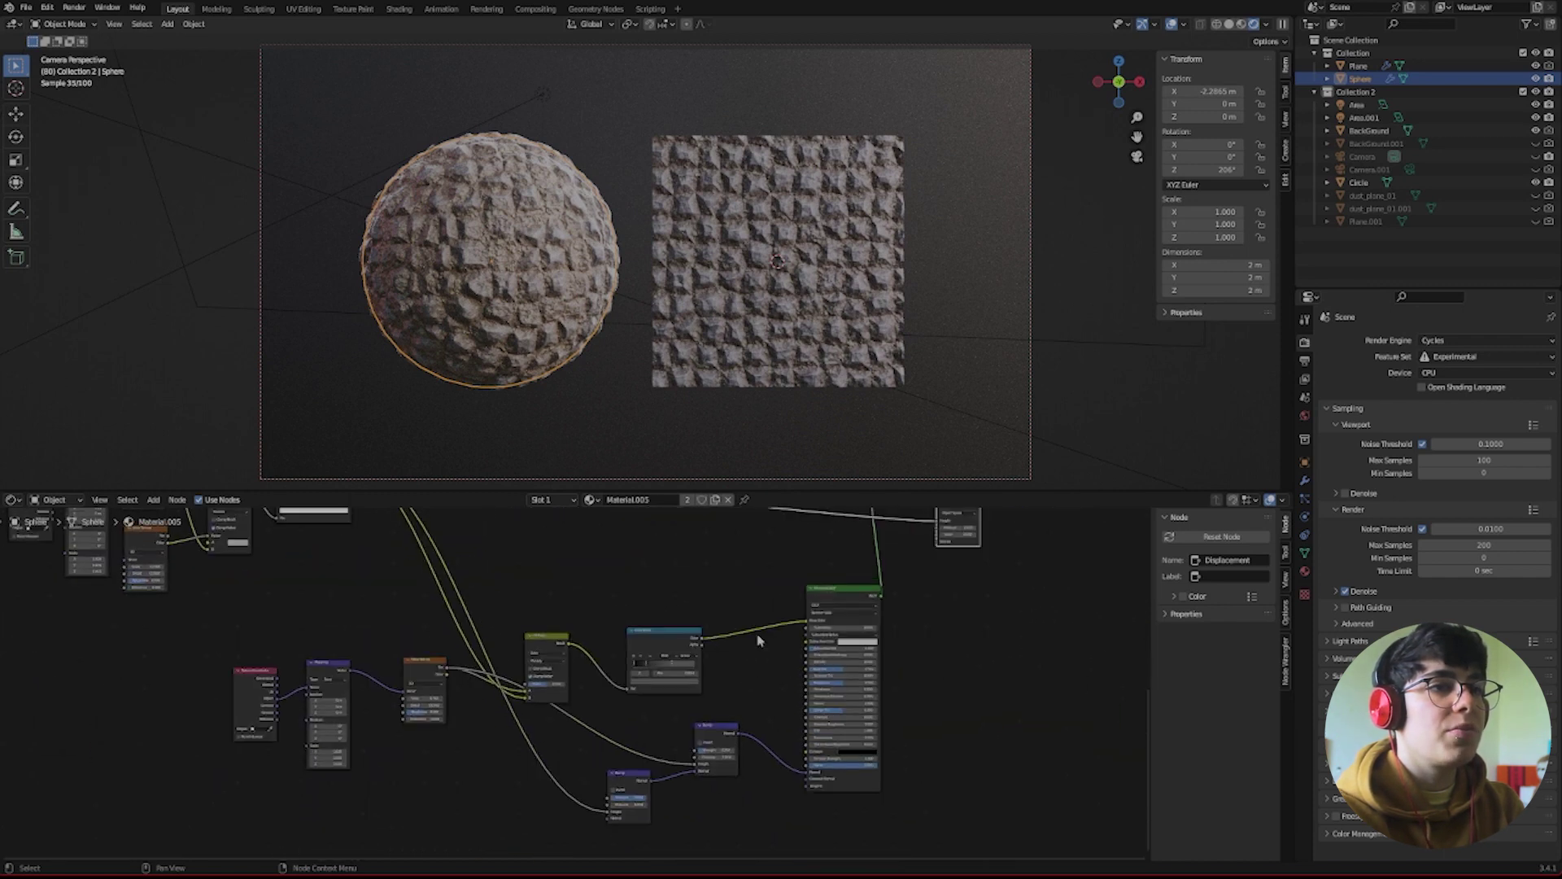
pyautogui.moveTo(686, 615); pyautogui.dragTo(751, 705, button='middle')
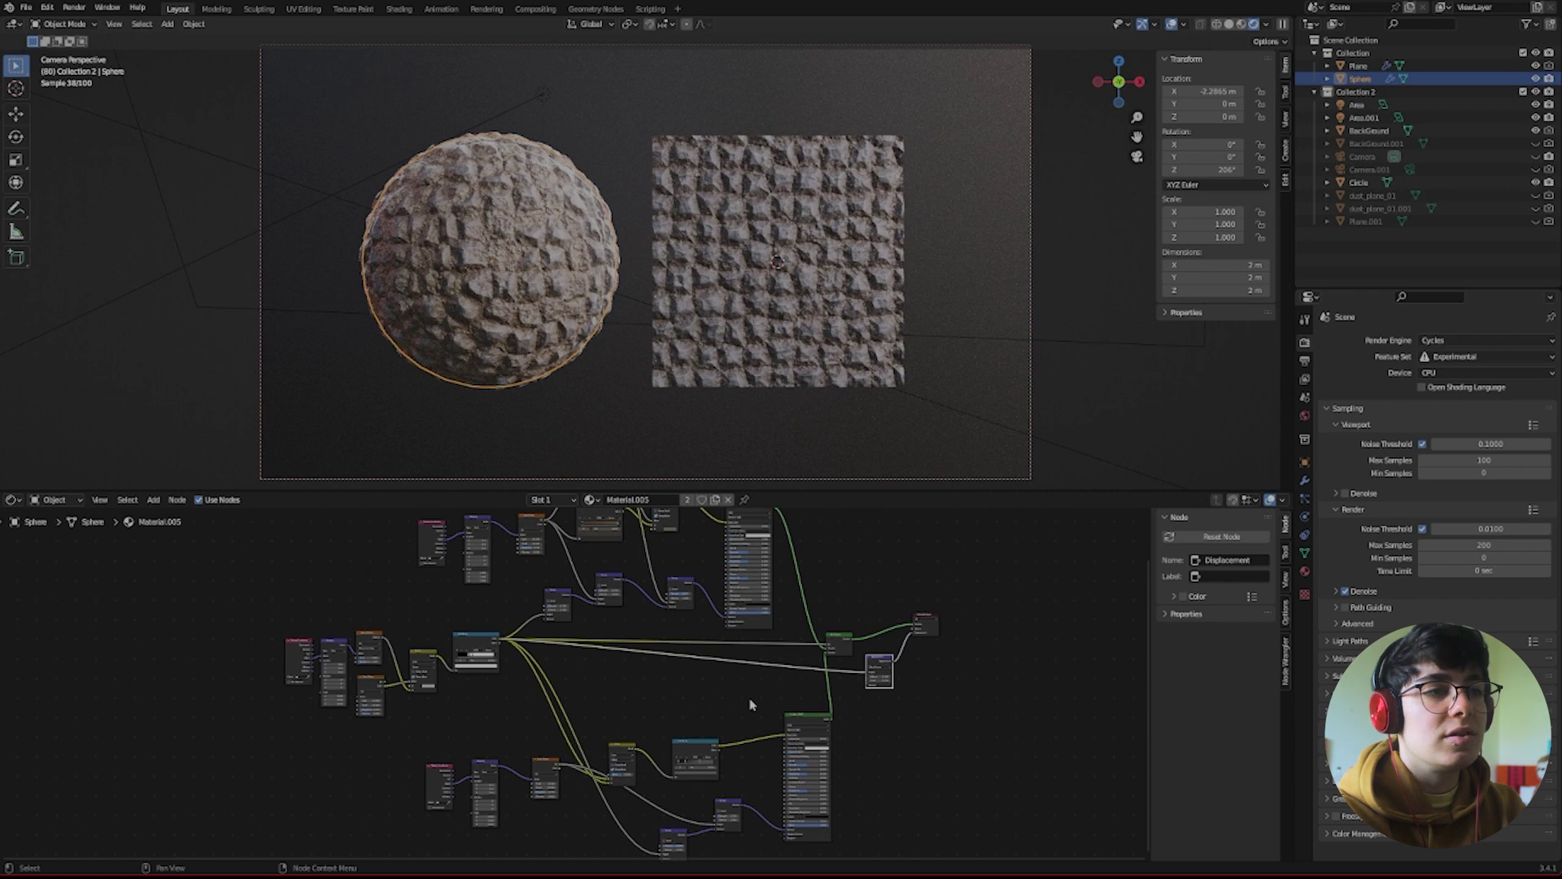
pyautogui.moveTo(675, 635); pyautogui.dragTo(631, 683, button='middle')
pyautogui.scroll(-3, 636, 701)
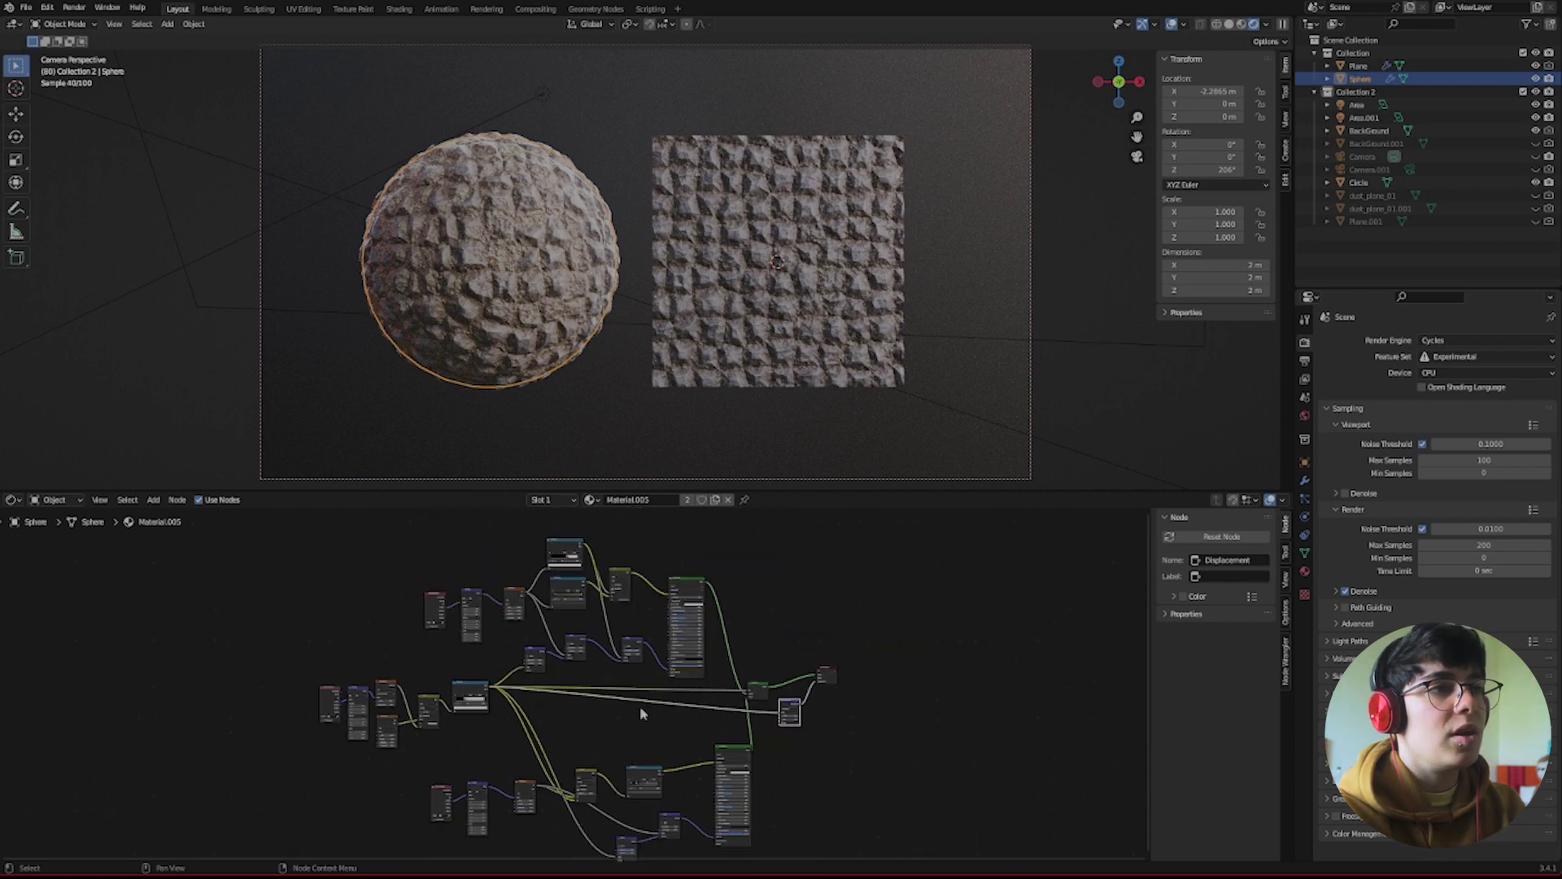
pyautogui.scroll(2, 638, 714)
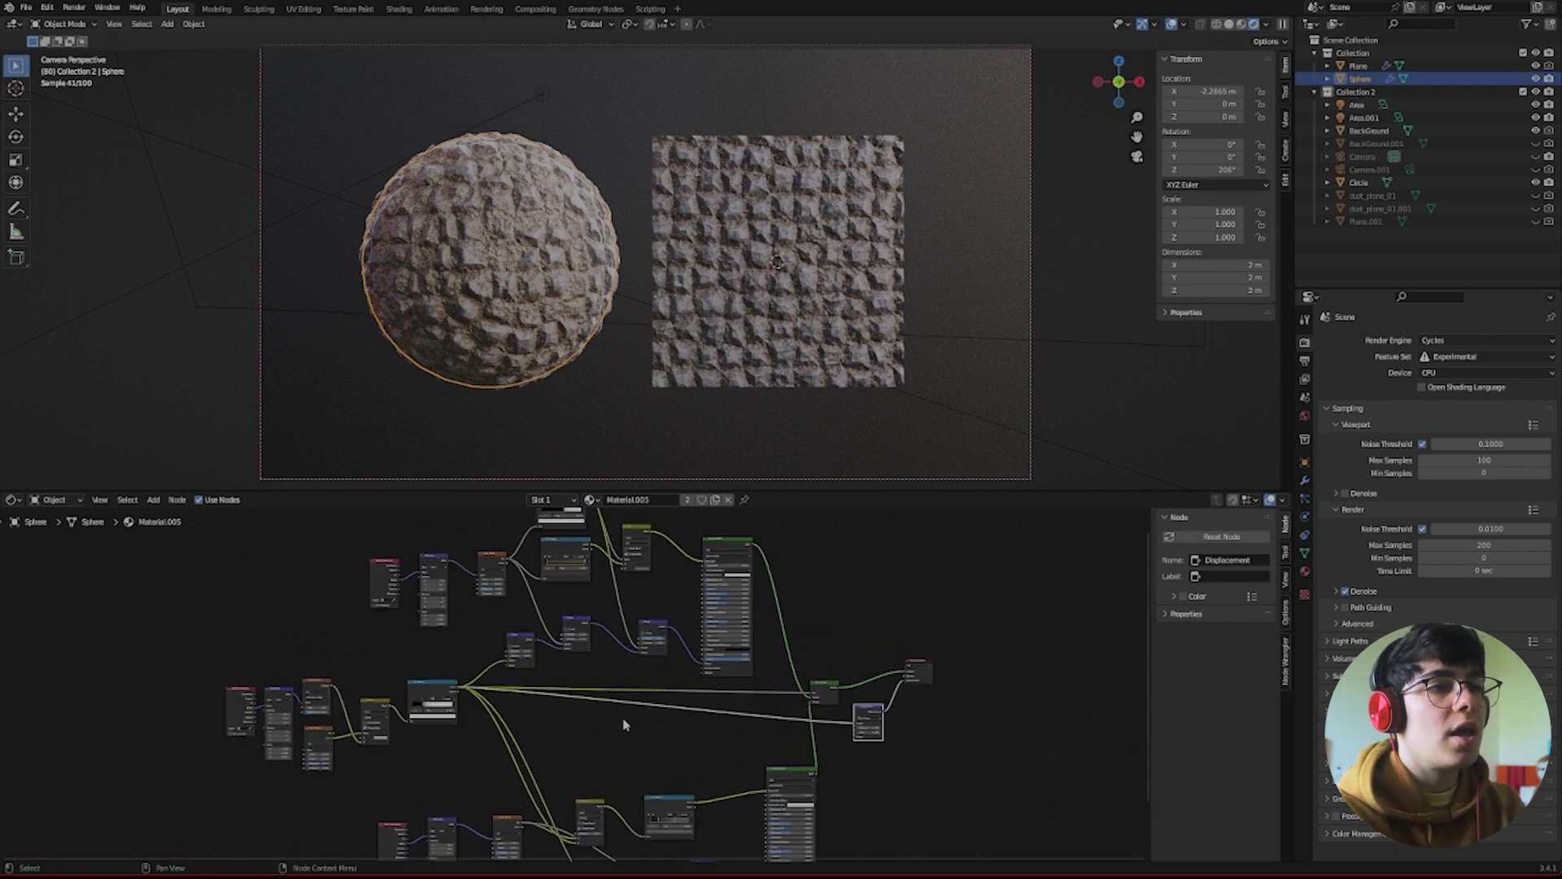
pyautogui.scroll(2, 623, 725)
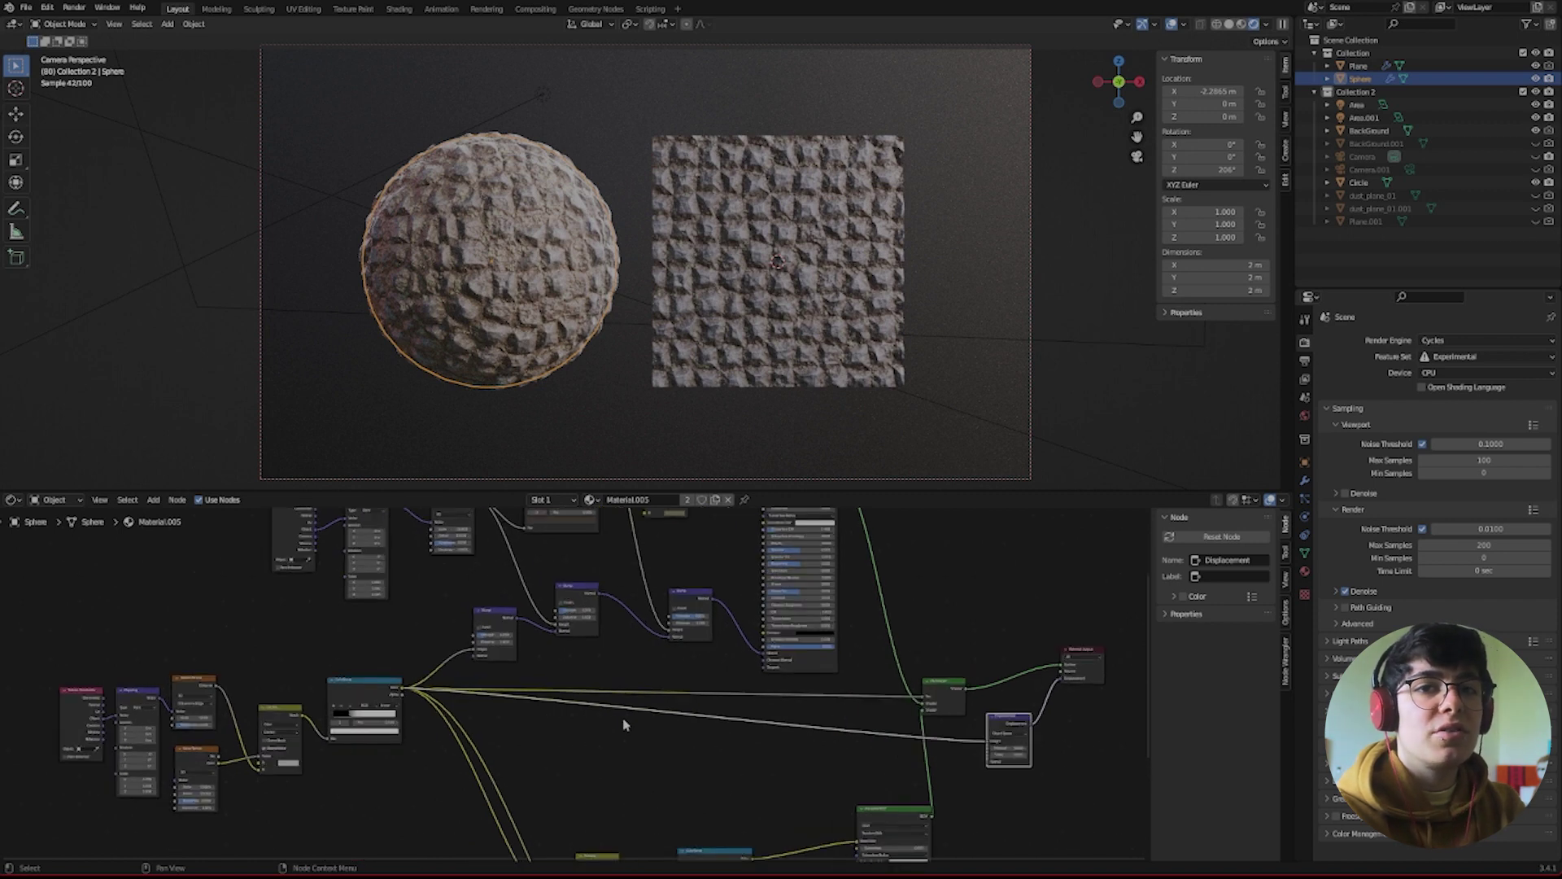